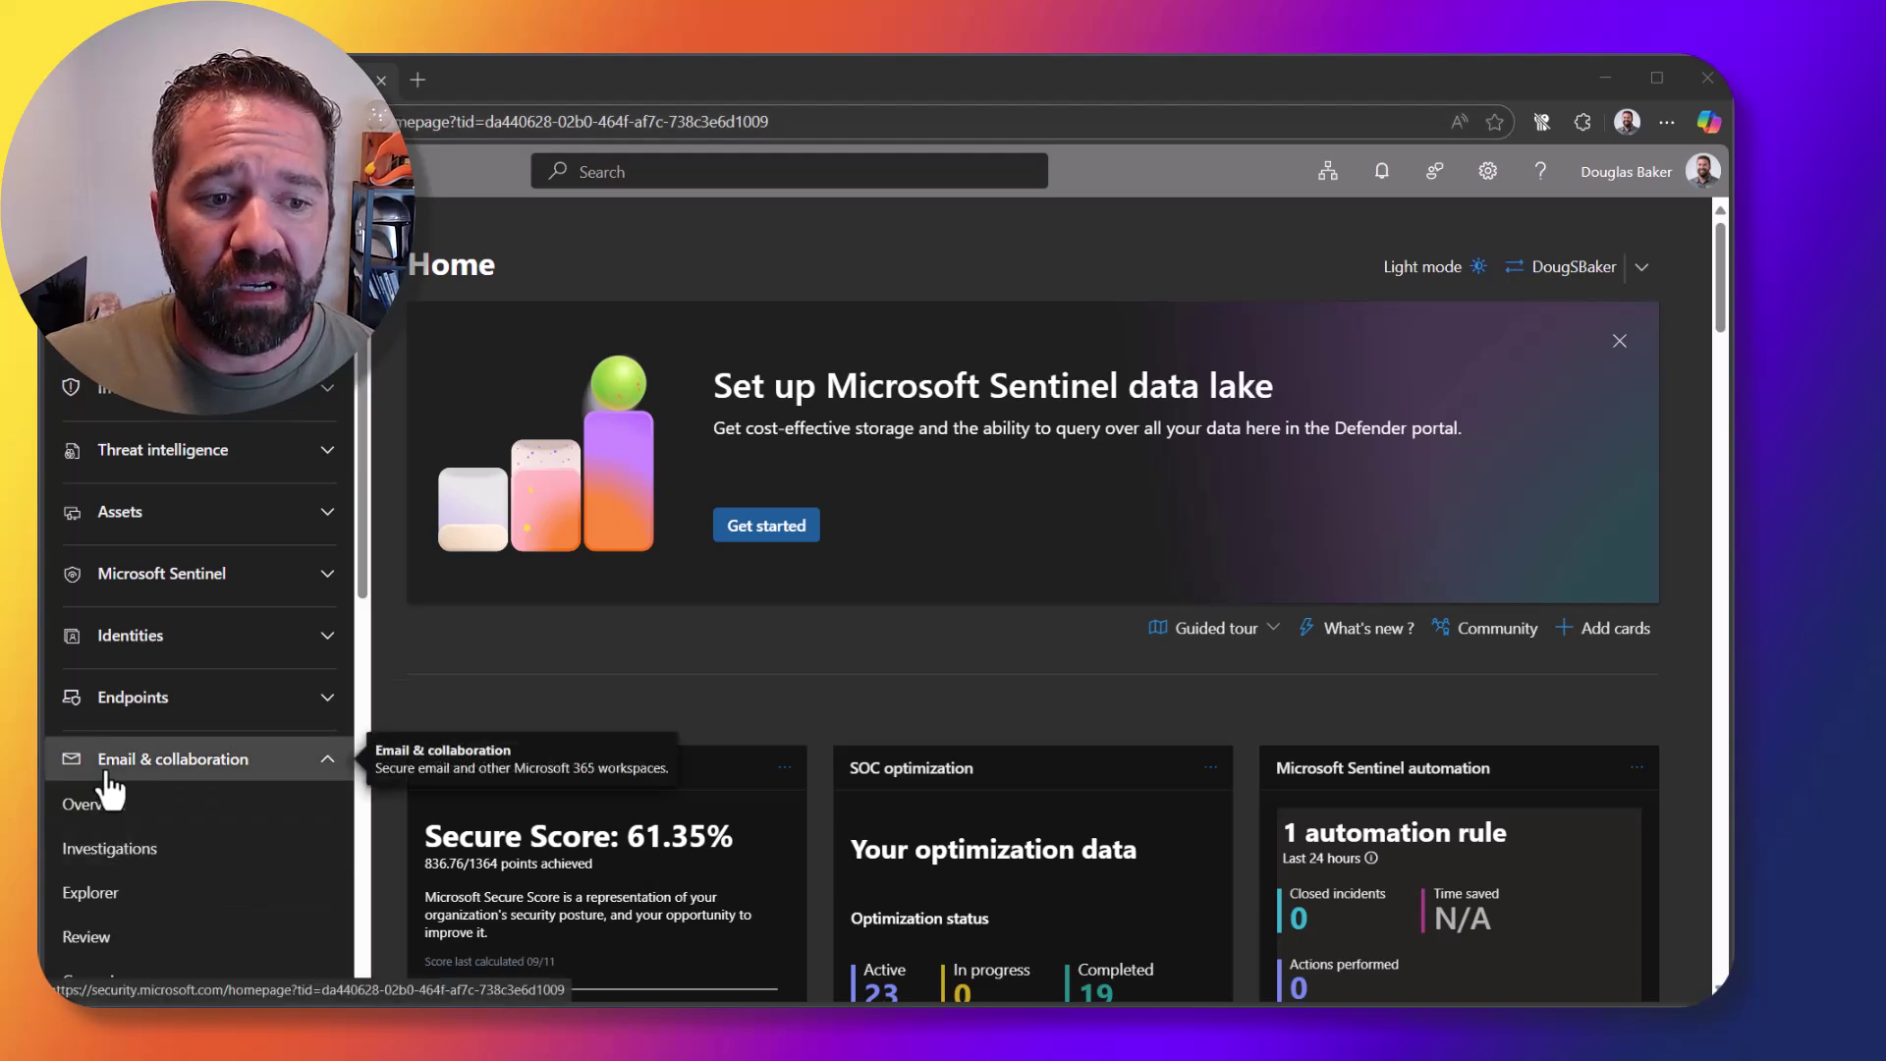
Step: In Explorer, filter all email by Recipients to the user's address
{"action": "left_click", "coordinate": [144, 900]}
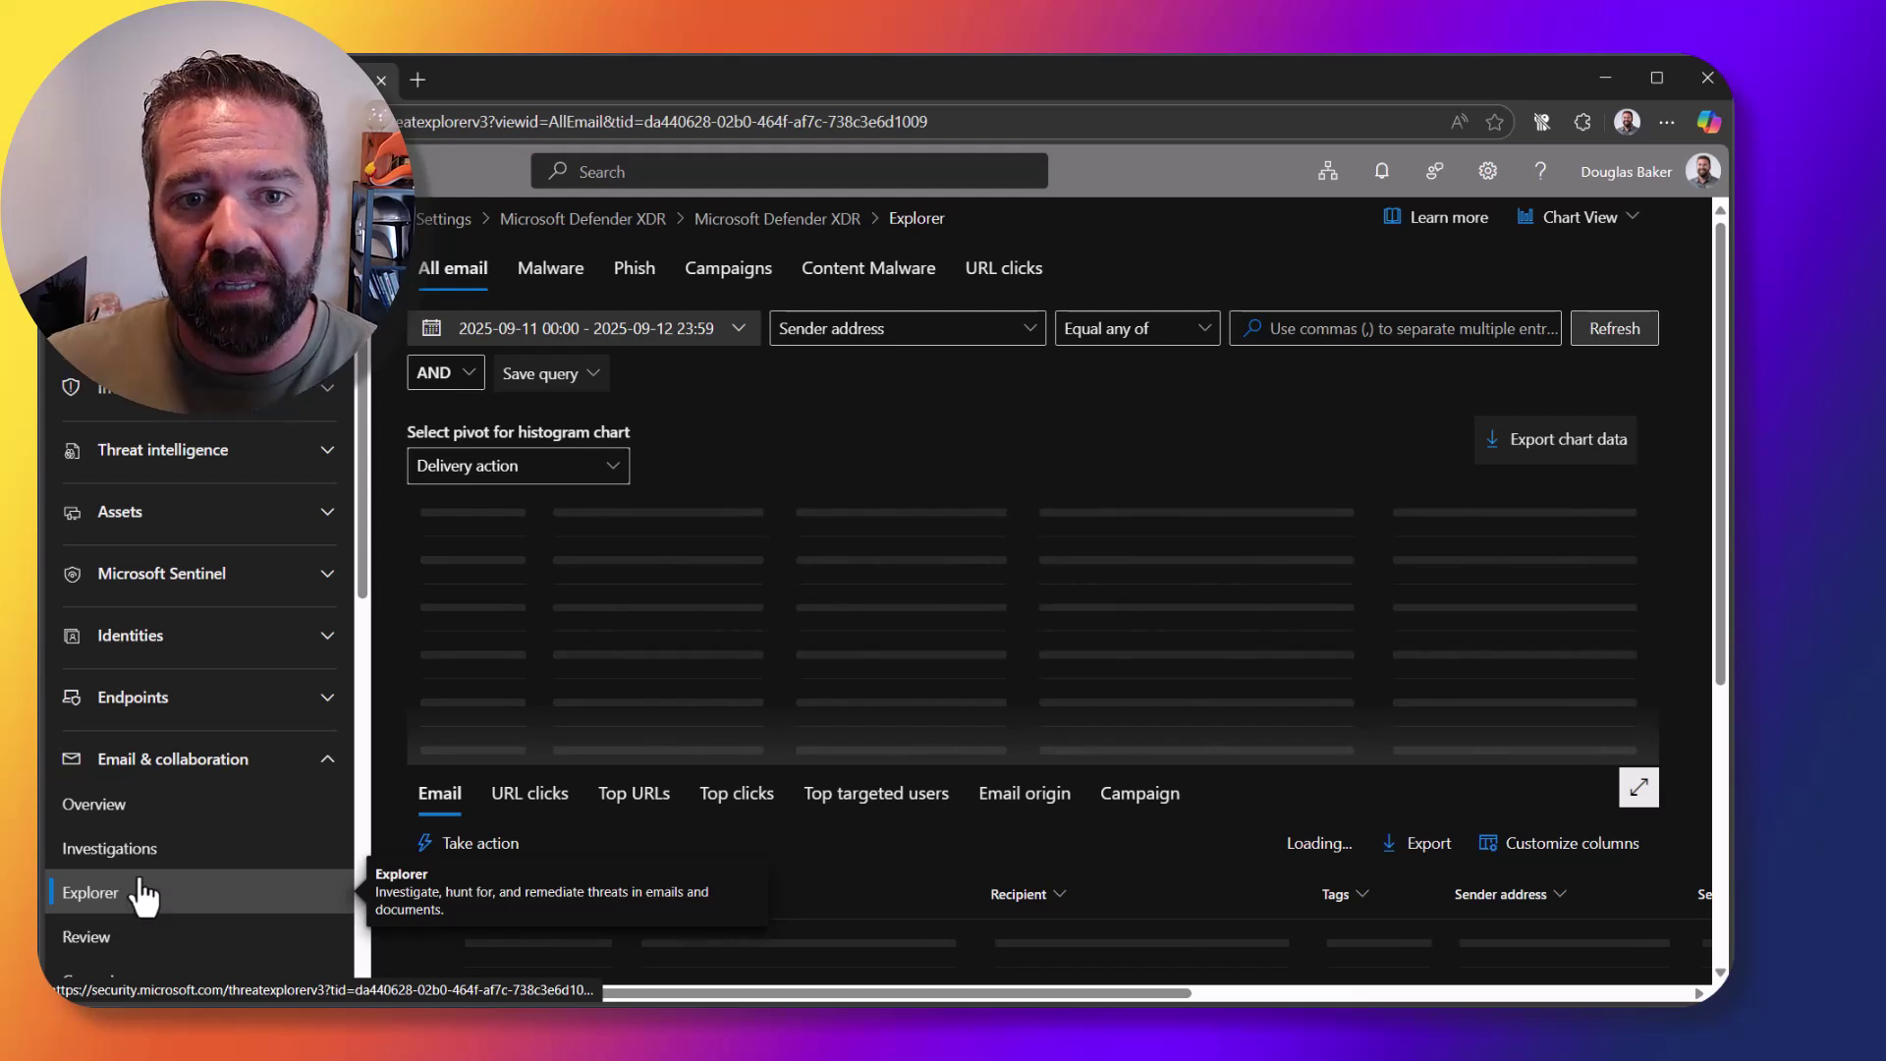
{"action": "mouse_move", "coordinate": [923, 678]}
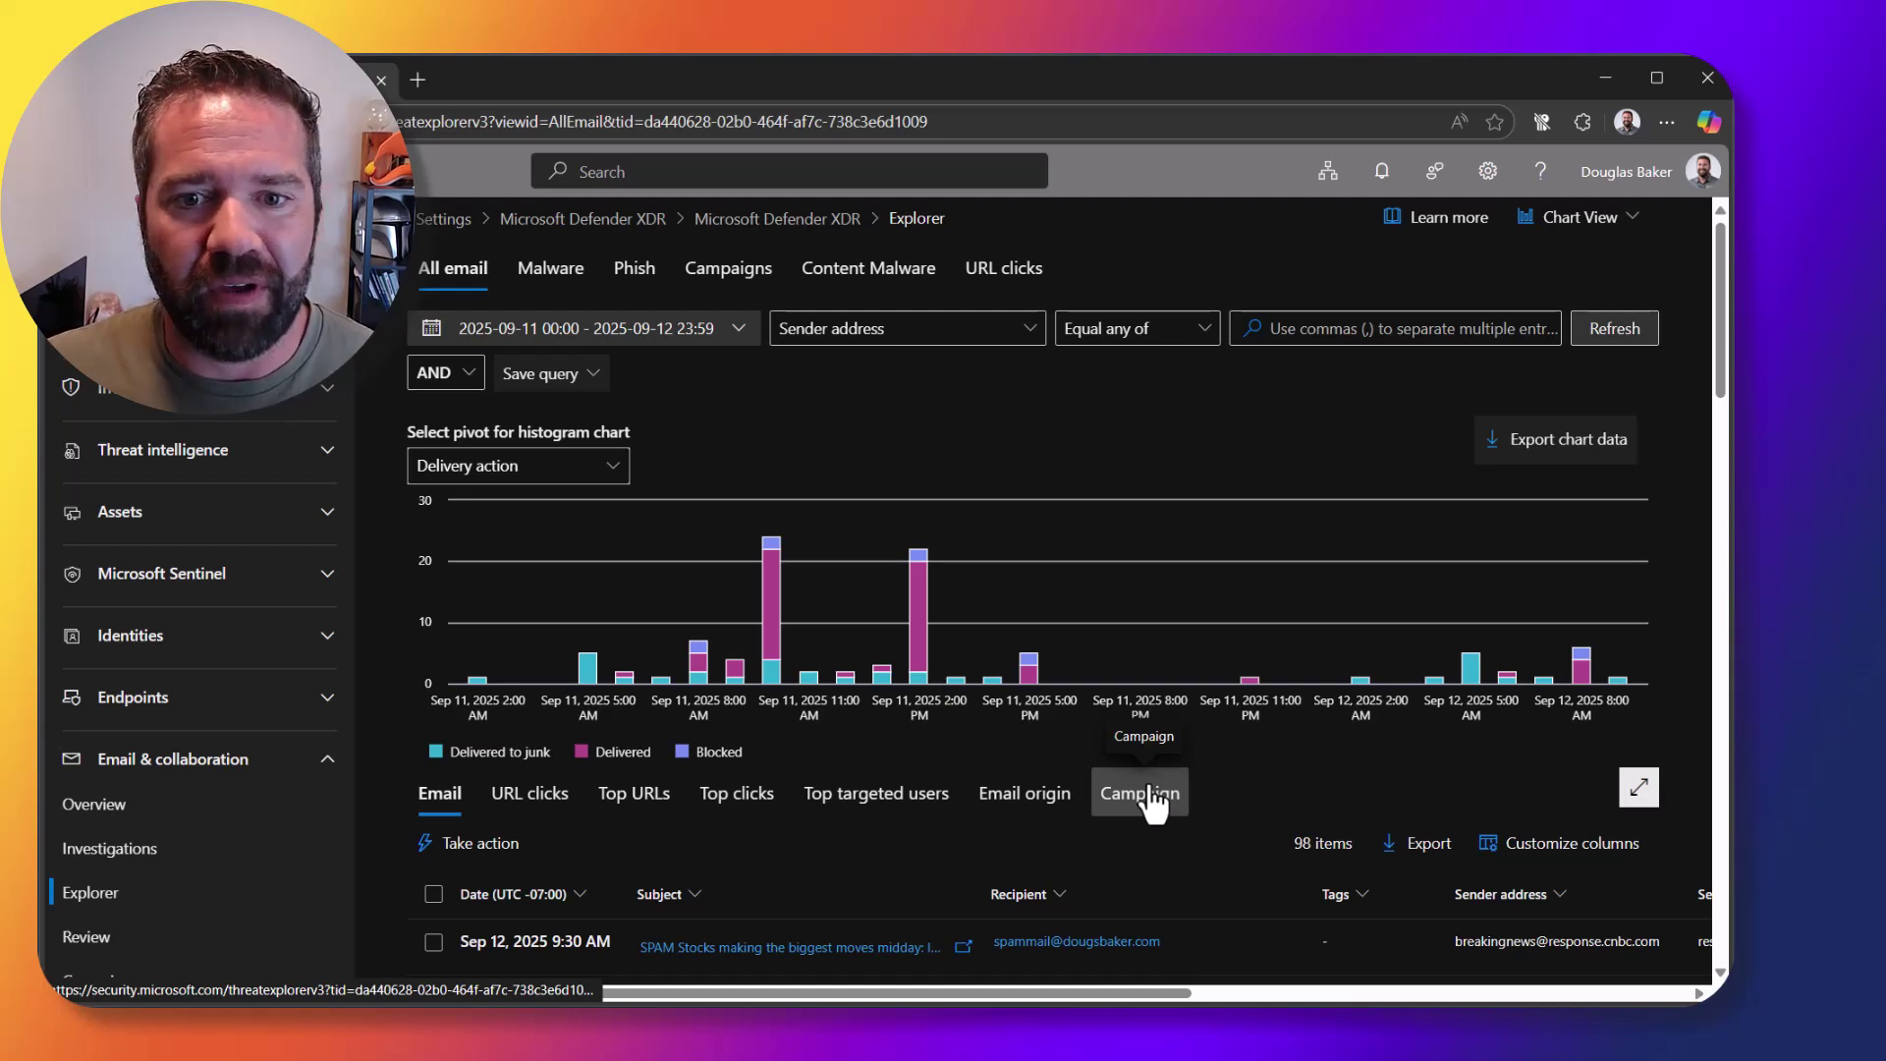
{"action": "left_click", "coordinate": [943, 355]}
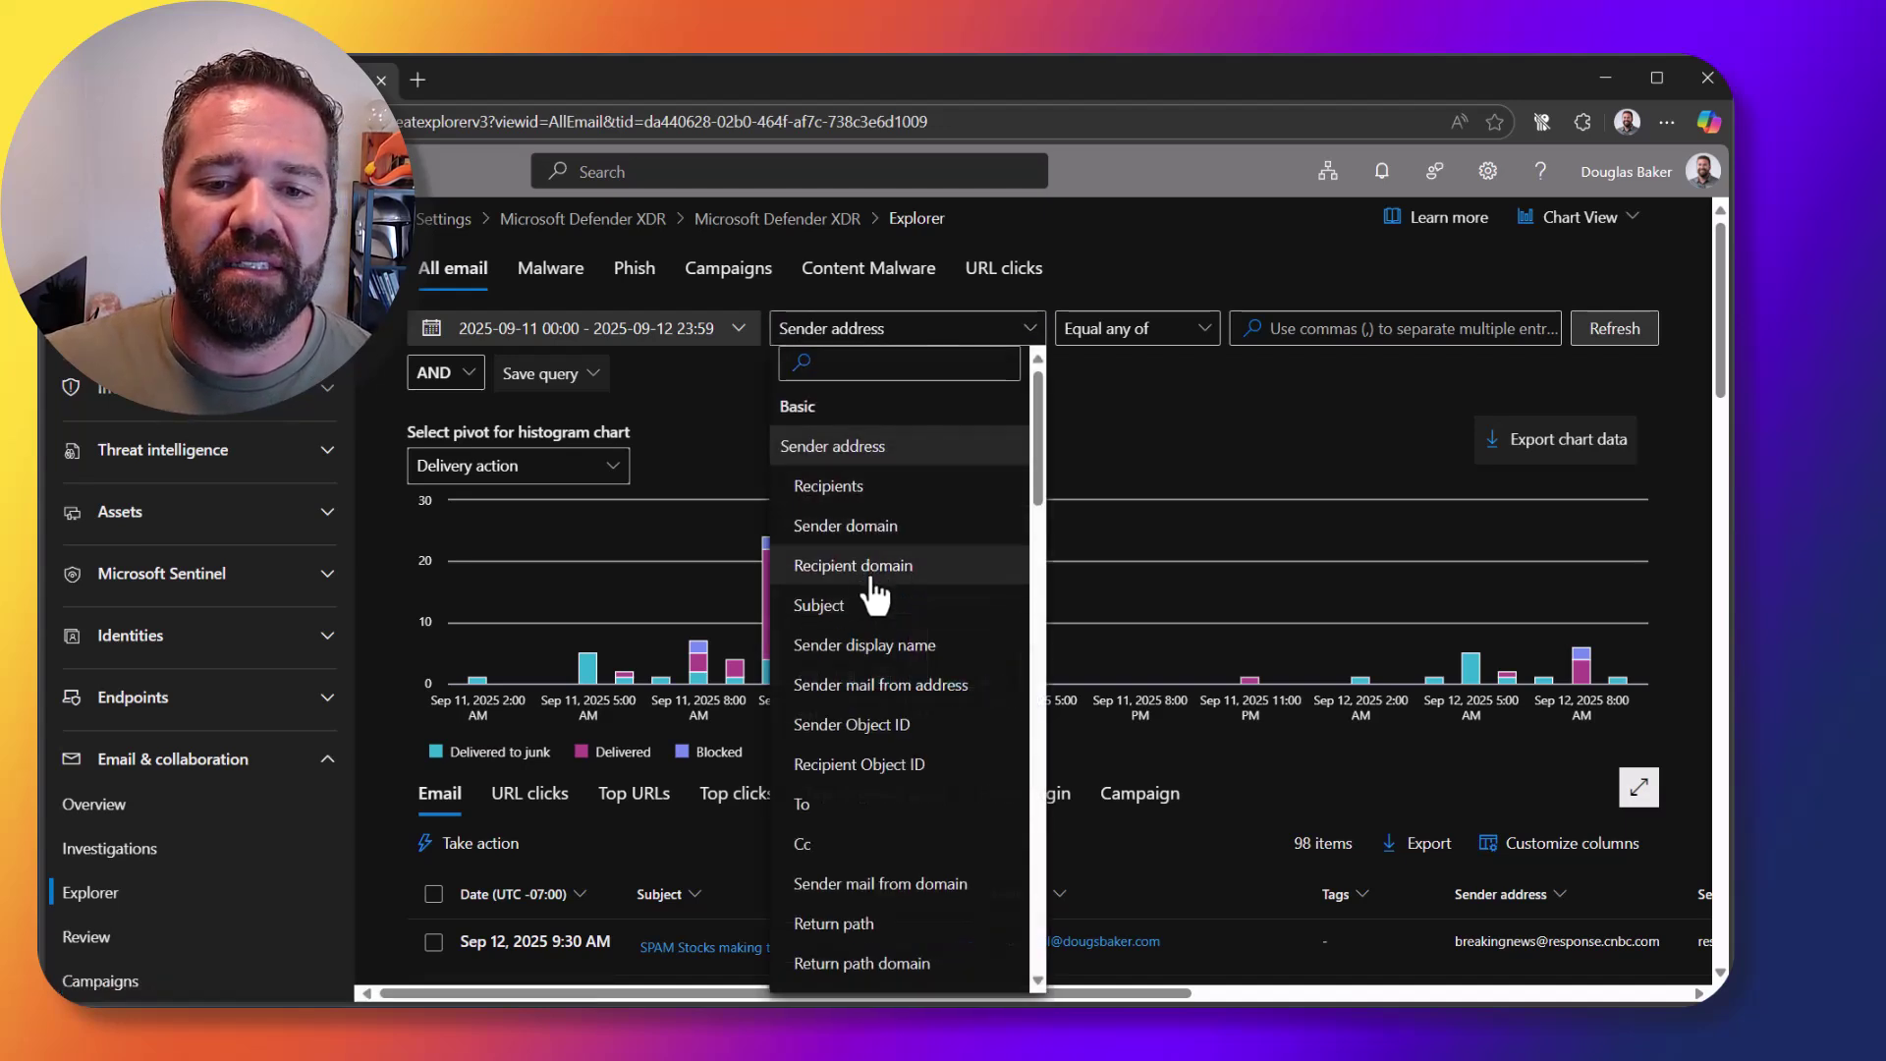
{"action": "left_click", "coordinate": [847, 486]}
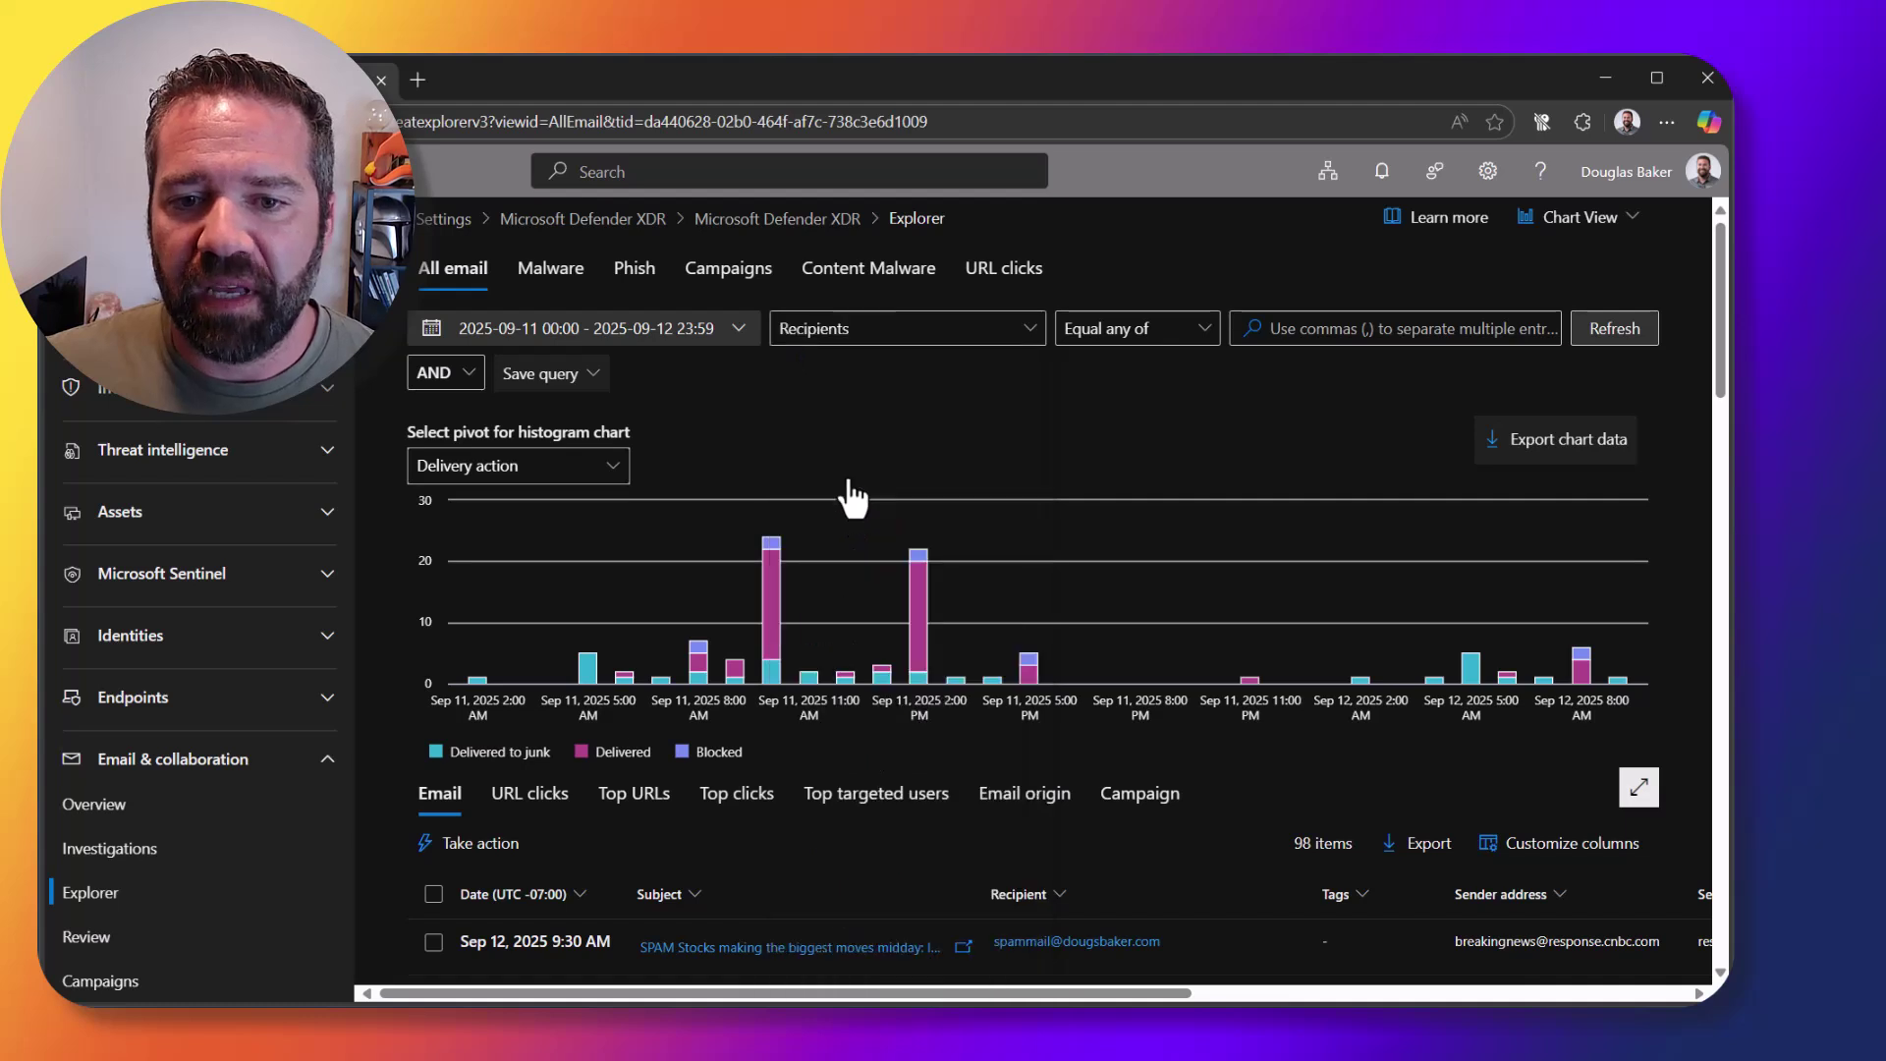
{"action": "left_click", "coordinate": [1301, 329]}
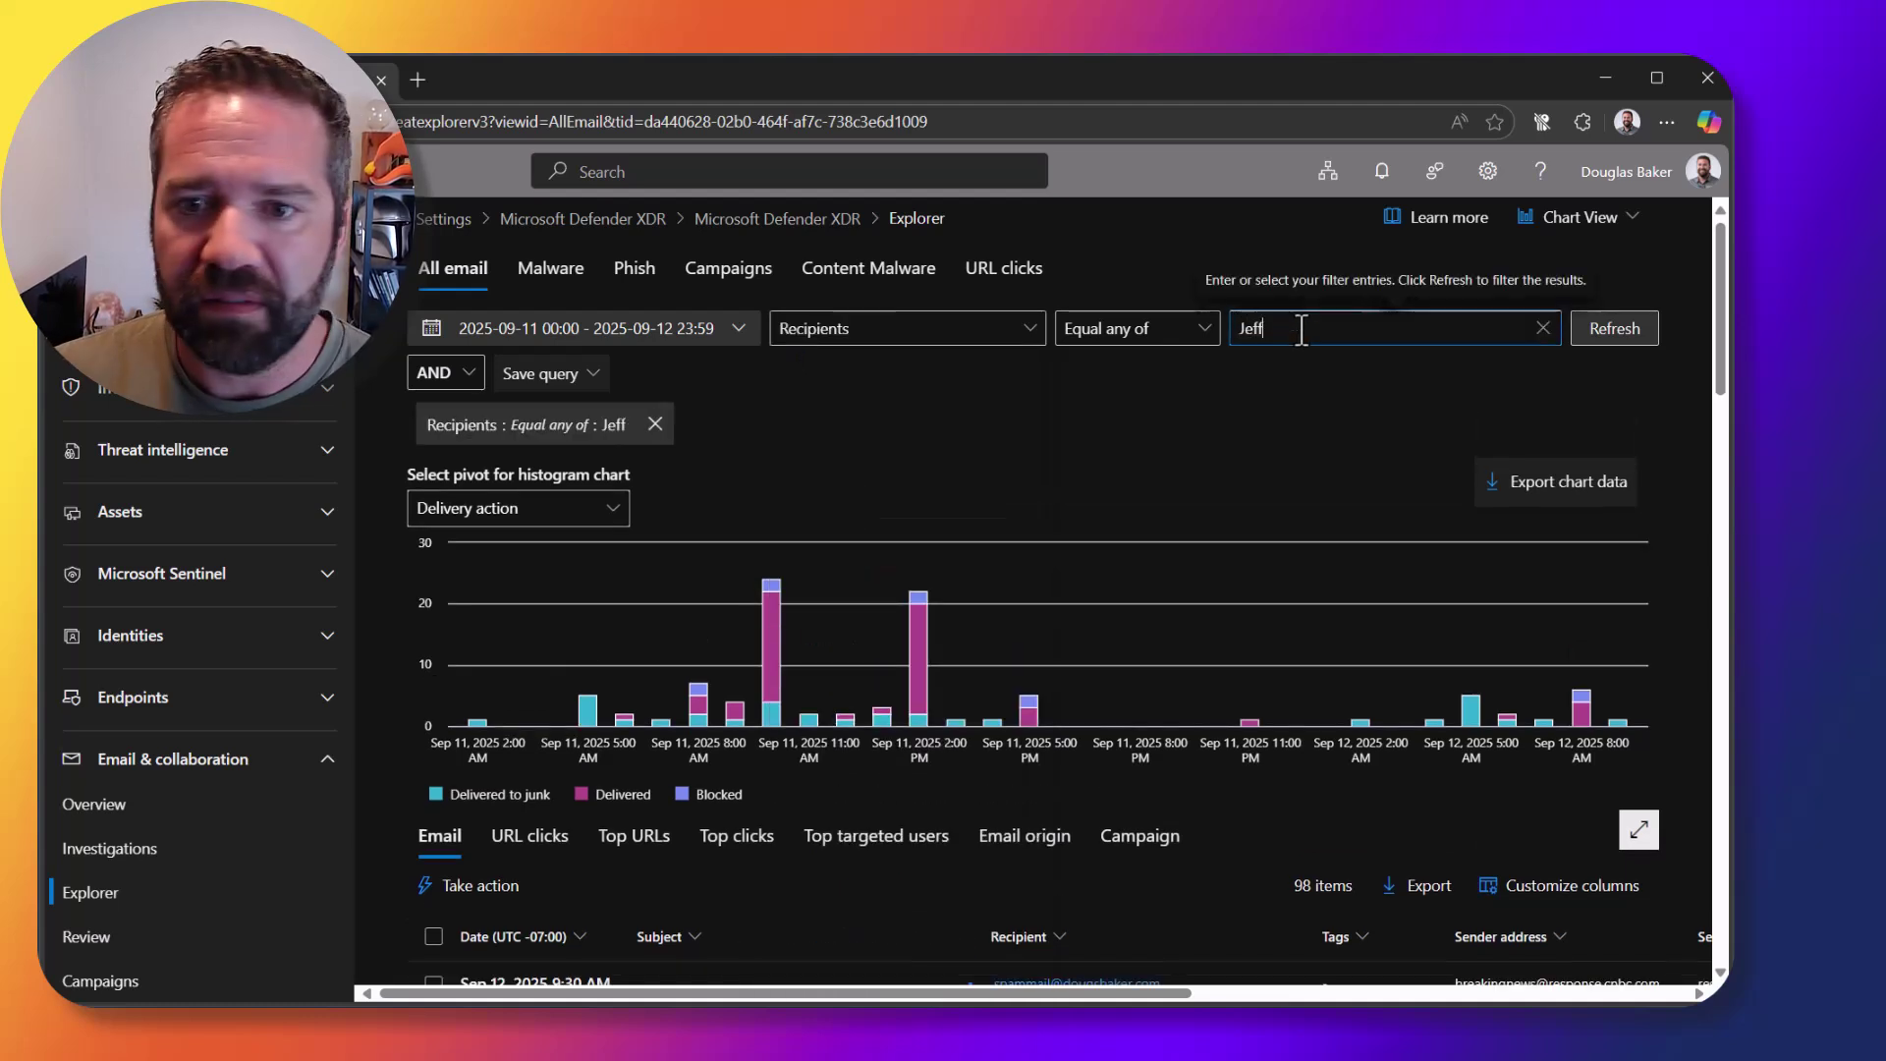
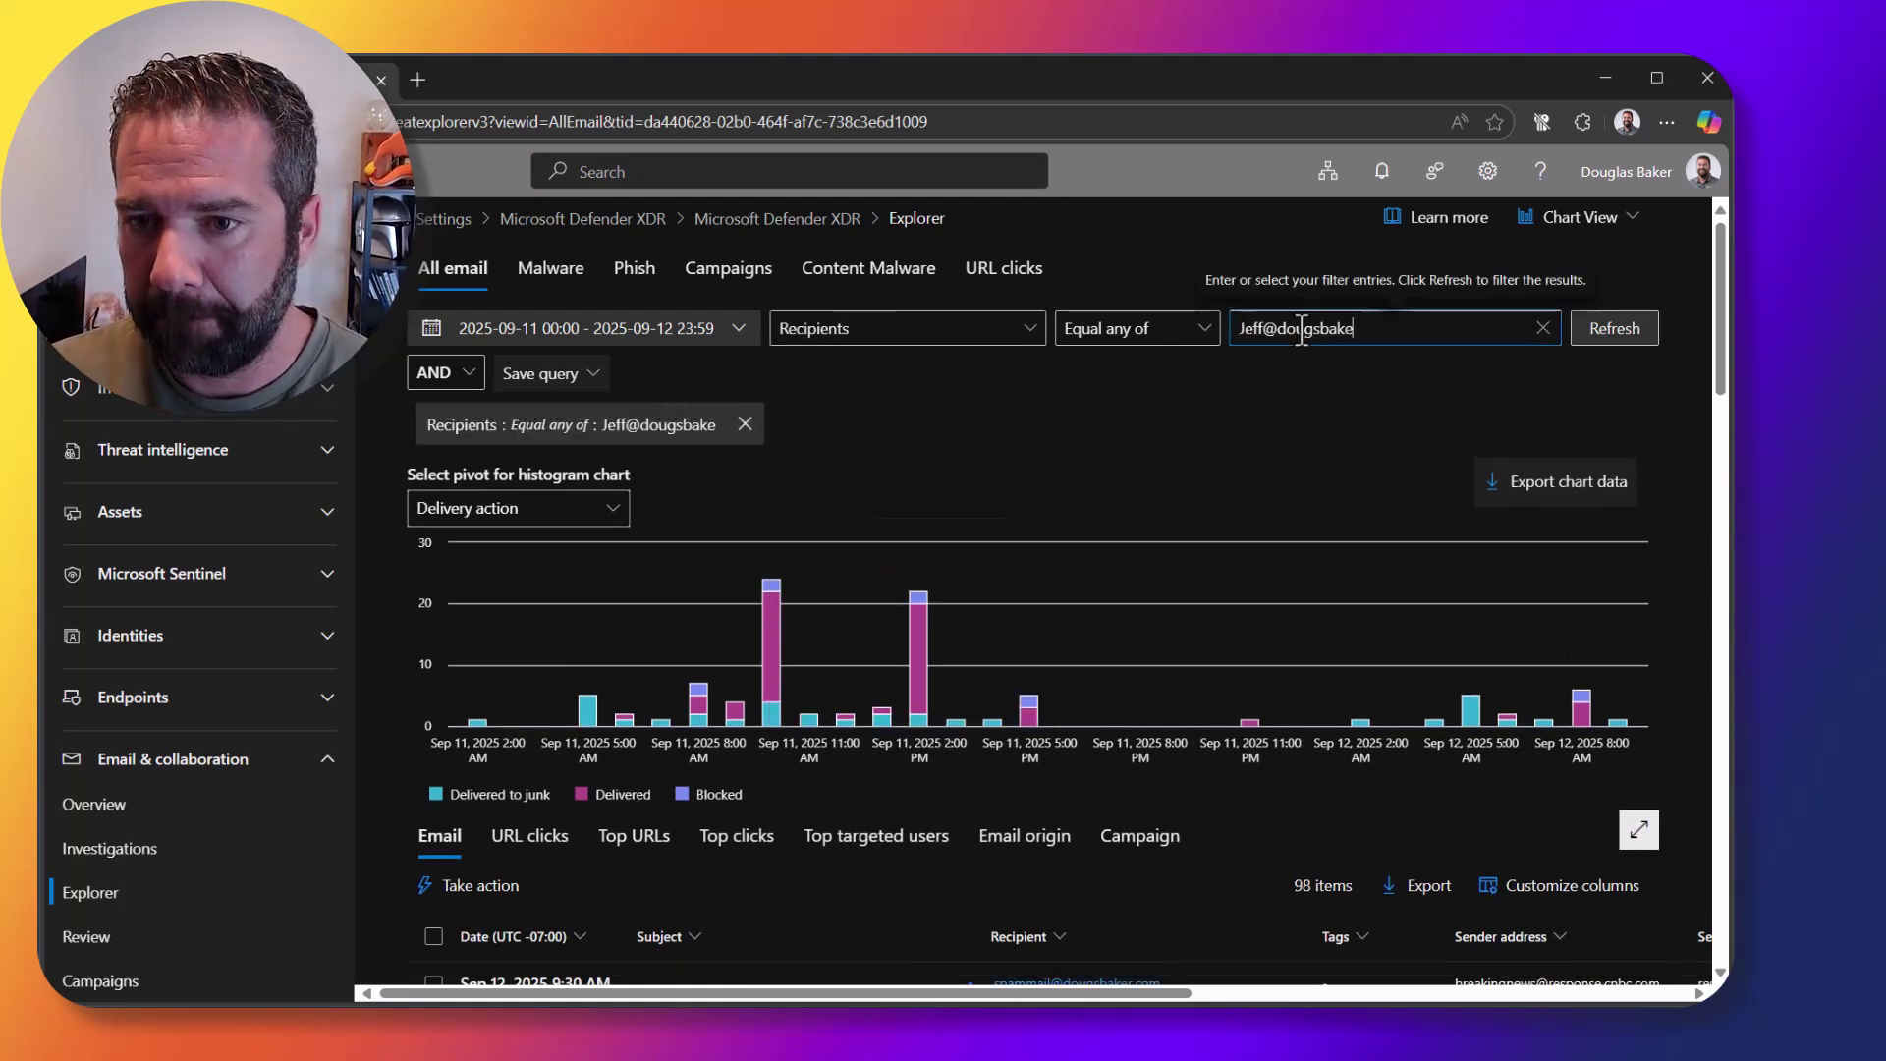
{"action": "key", "text": "Return"}
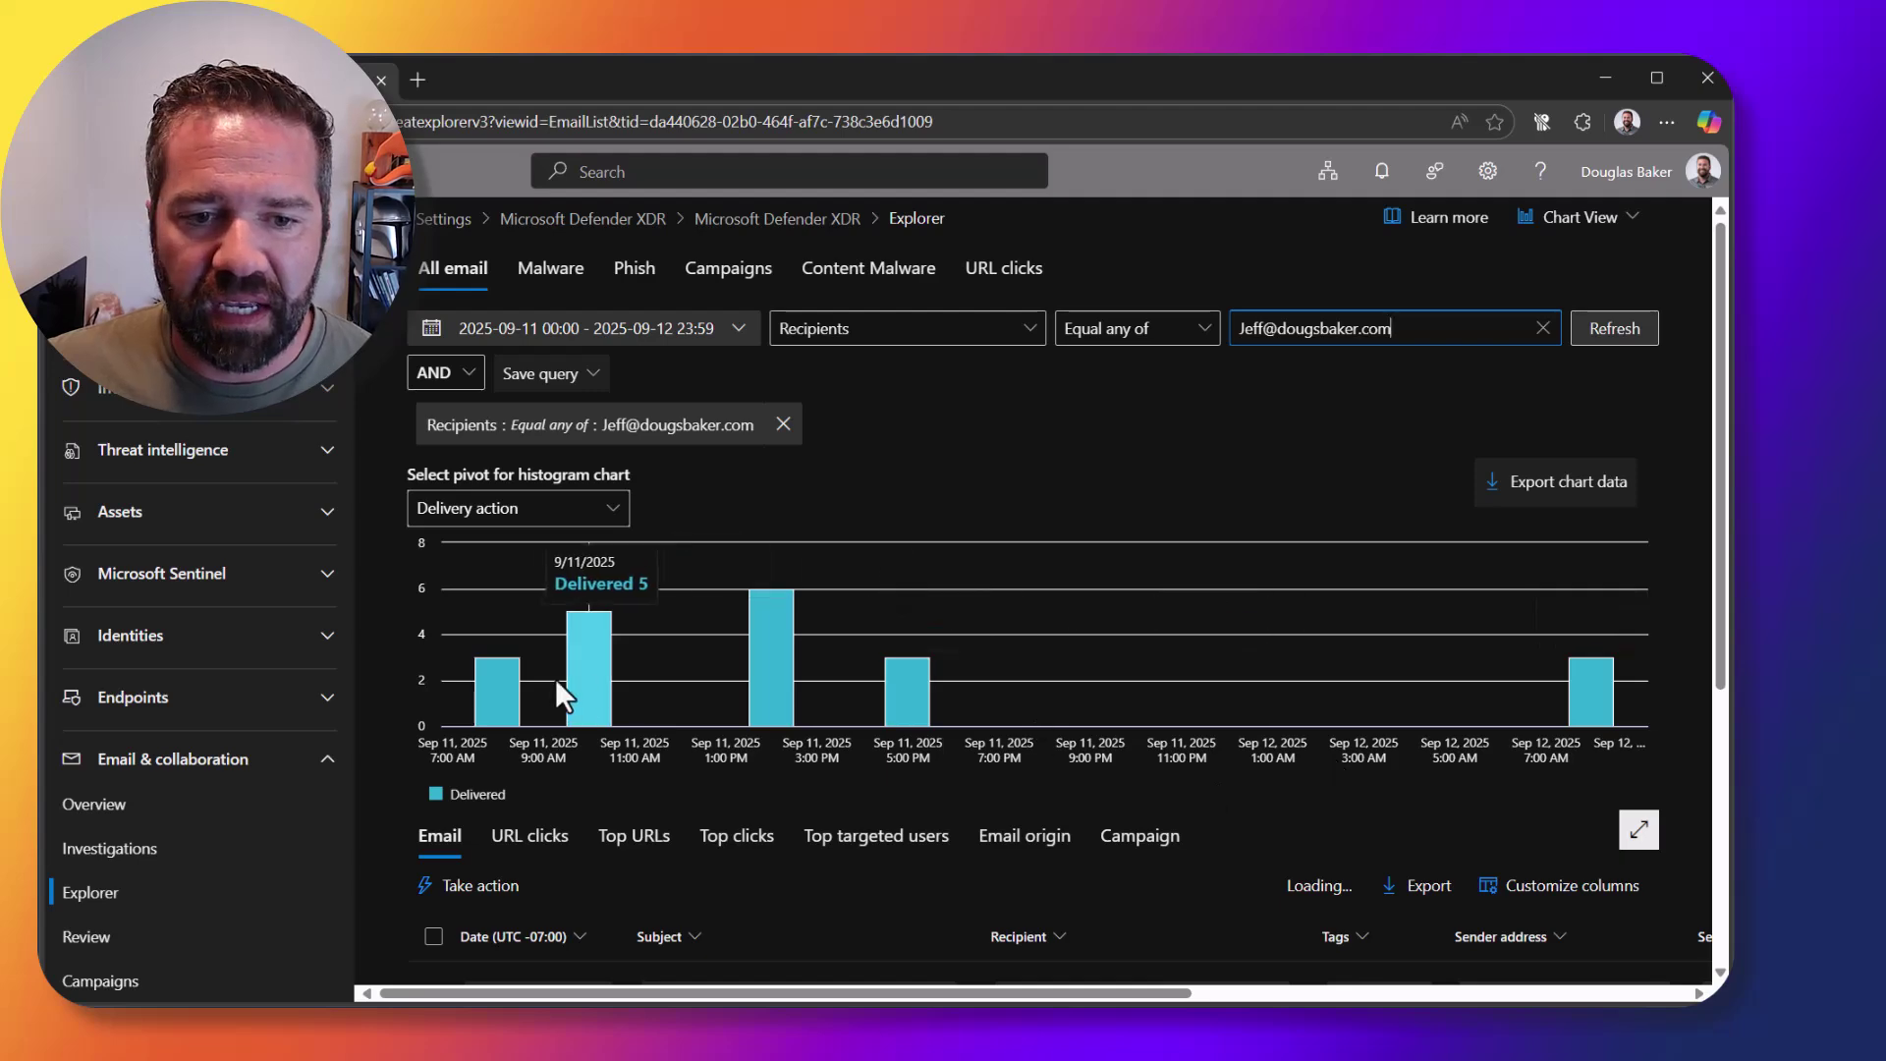
Step: Add the Sender display name column and remove the Tags column from the email list
{"action": "scroll", "coordinate": [931, 677], "scroll_direction": "down", "scroll_amount": 4}
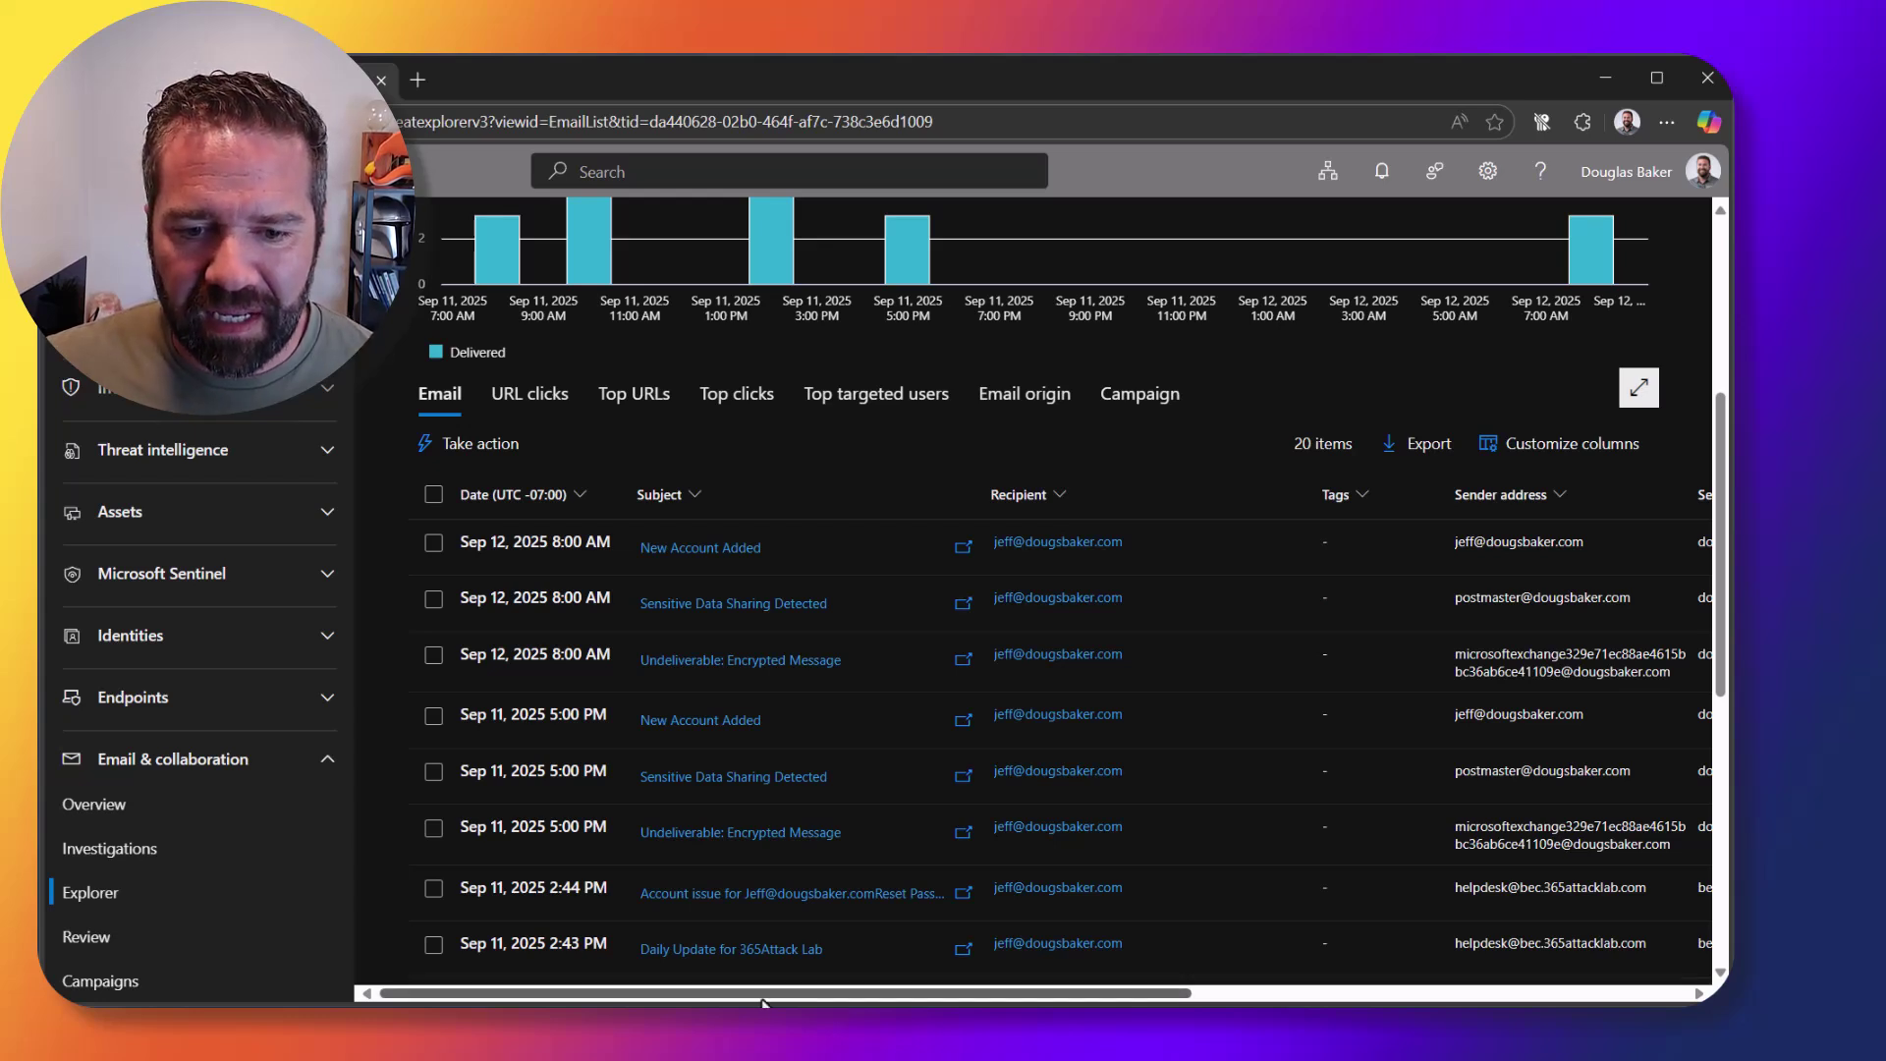
{"action": "scroll", "coordinate": [825, 981], "scroll_direction": "right", "scroll_amount": 3}
{"action": "scroll", "coordinate": [1032, 737], "scroll_direction": "right", "scroll_amount": 2}
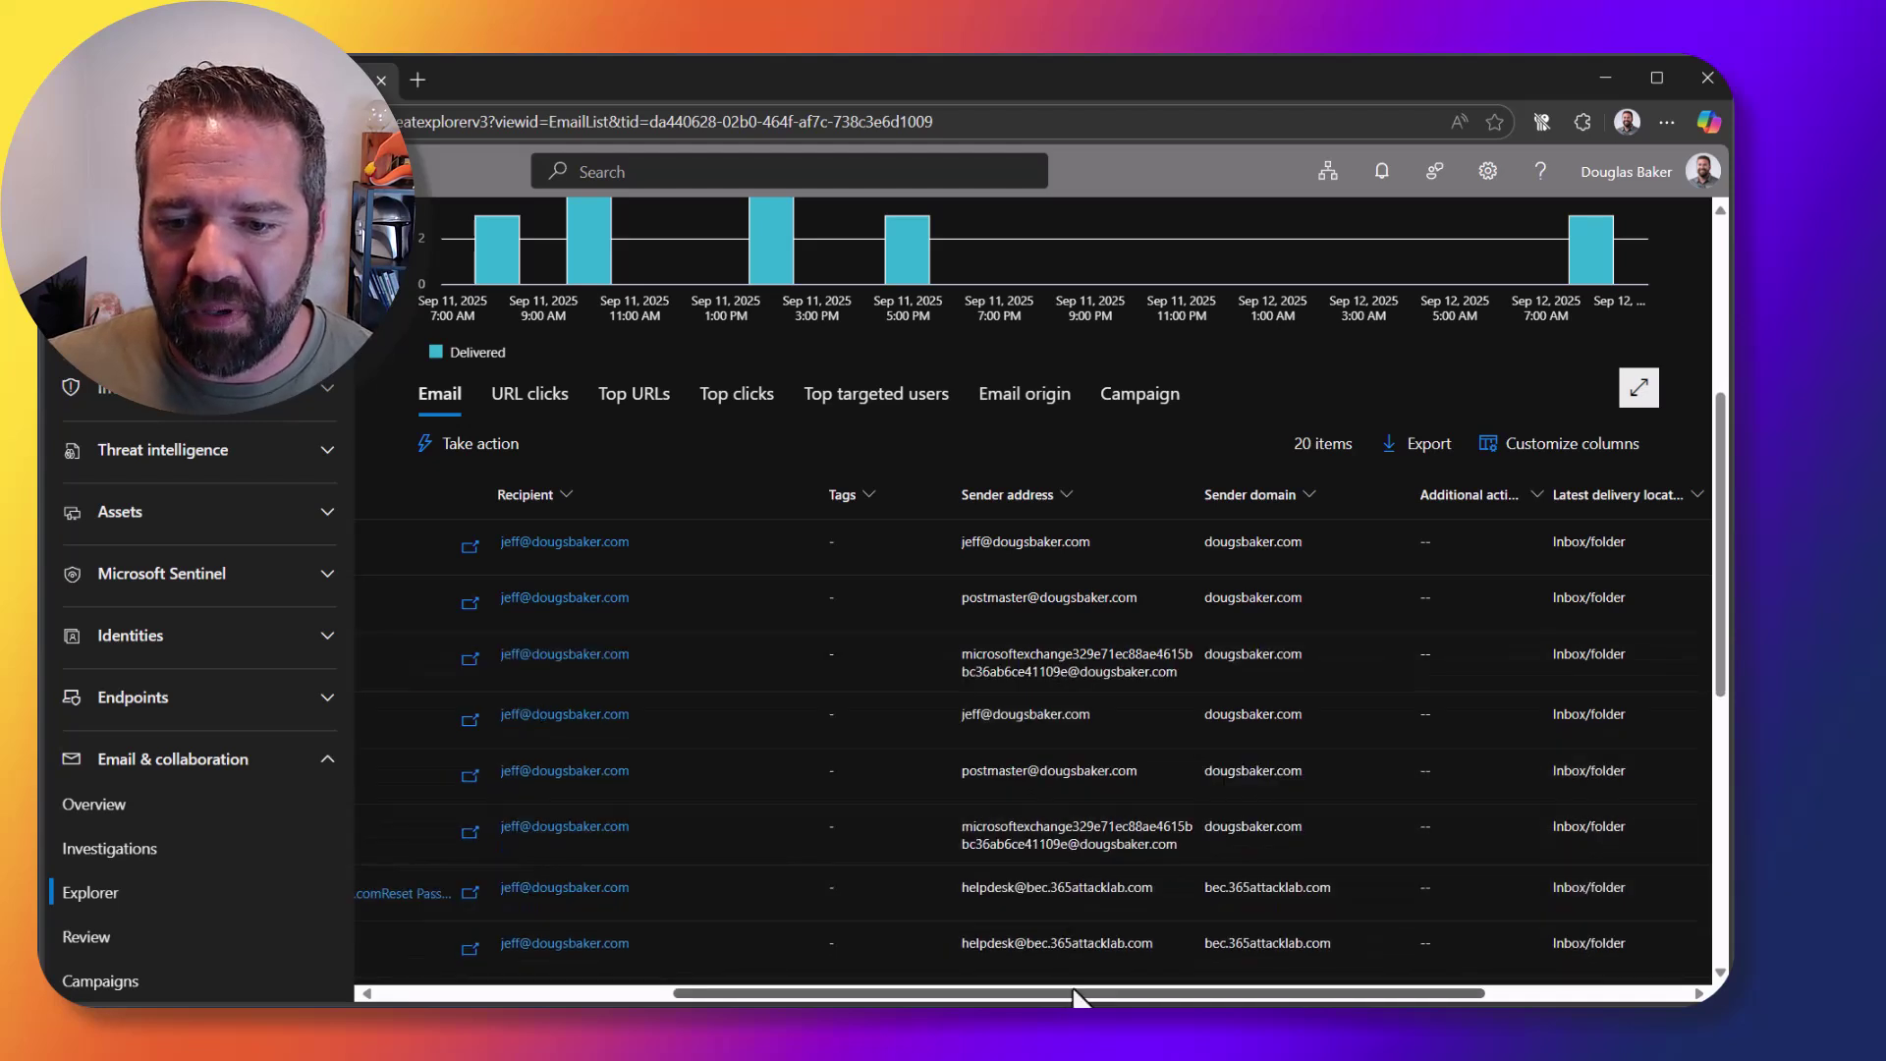
{"action": "left_click", "coordinate": [1562, 450]}
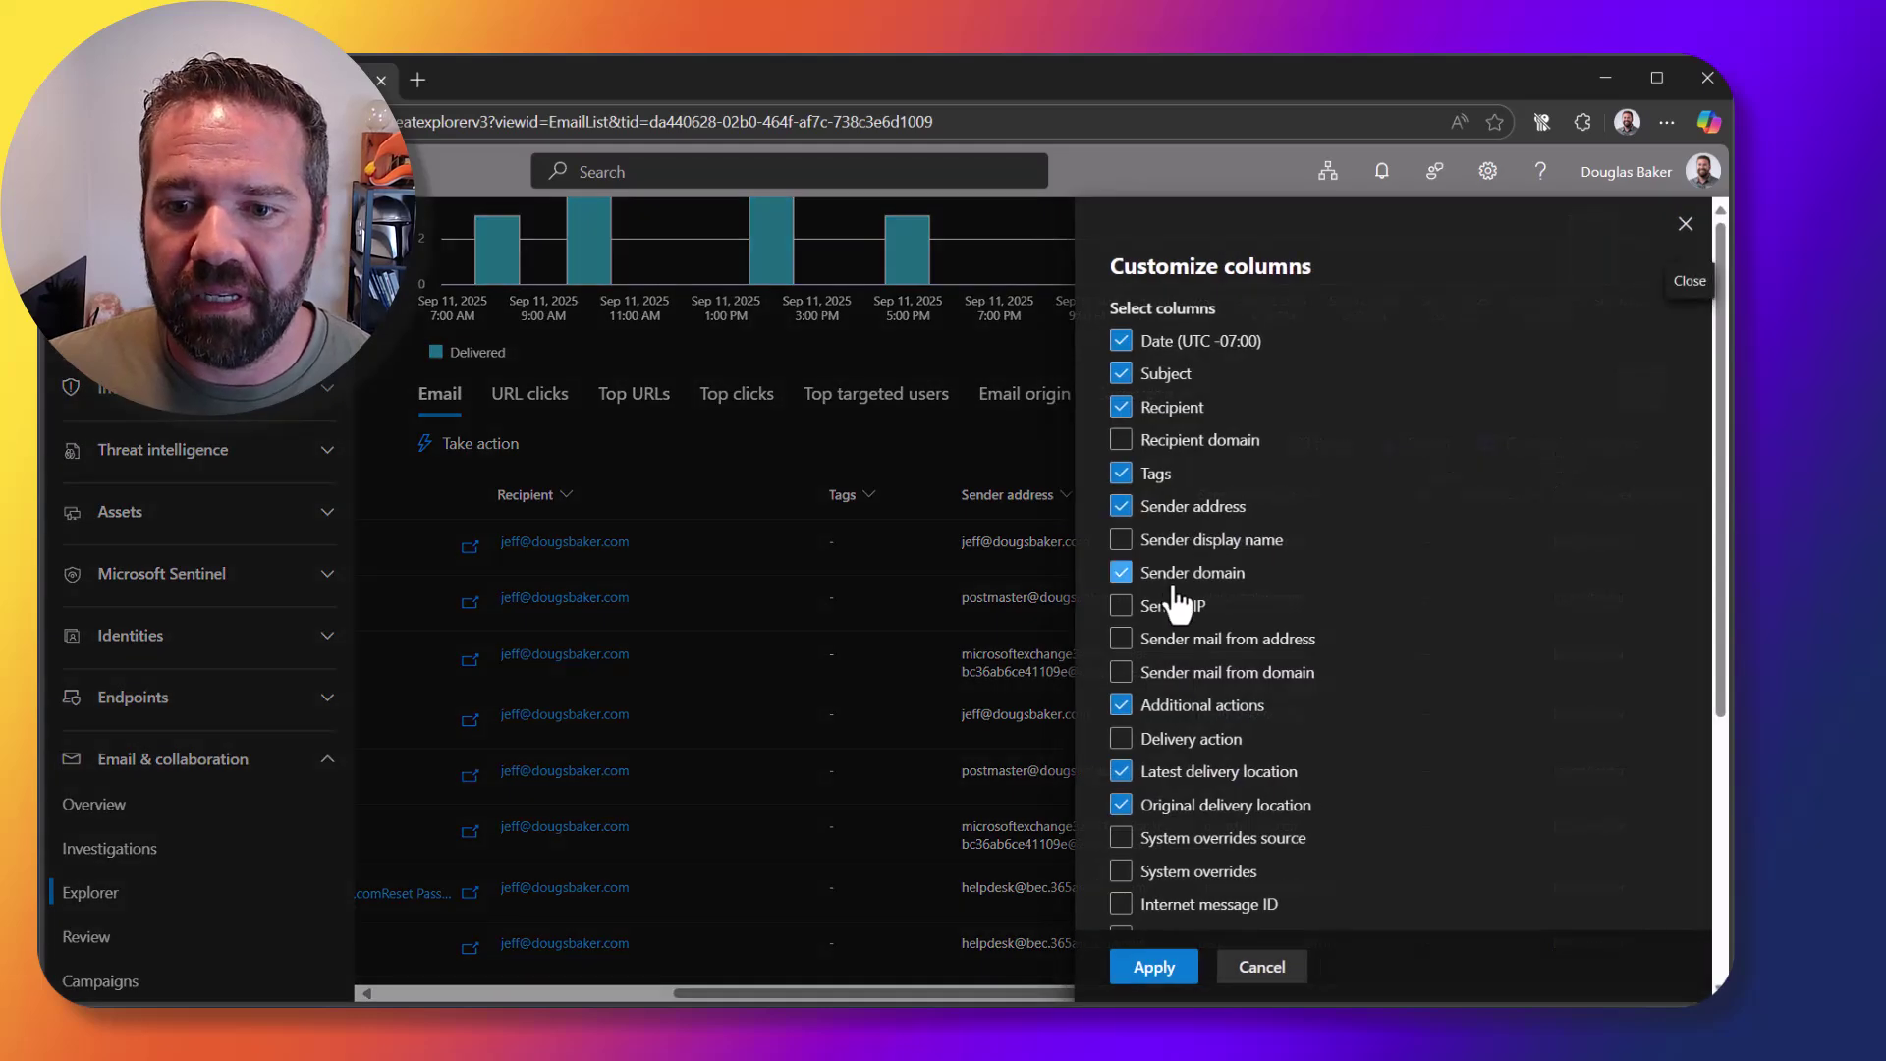
{"action": "left_click", "coordinate": [1124, 540]}
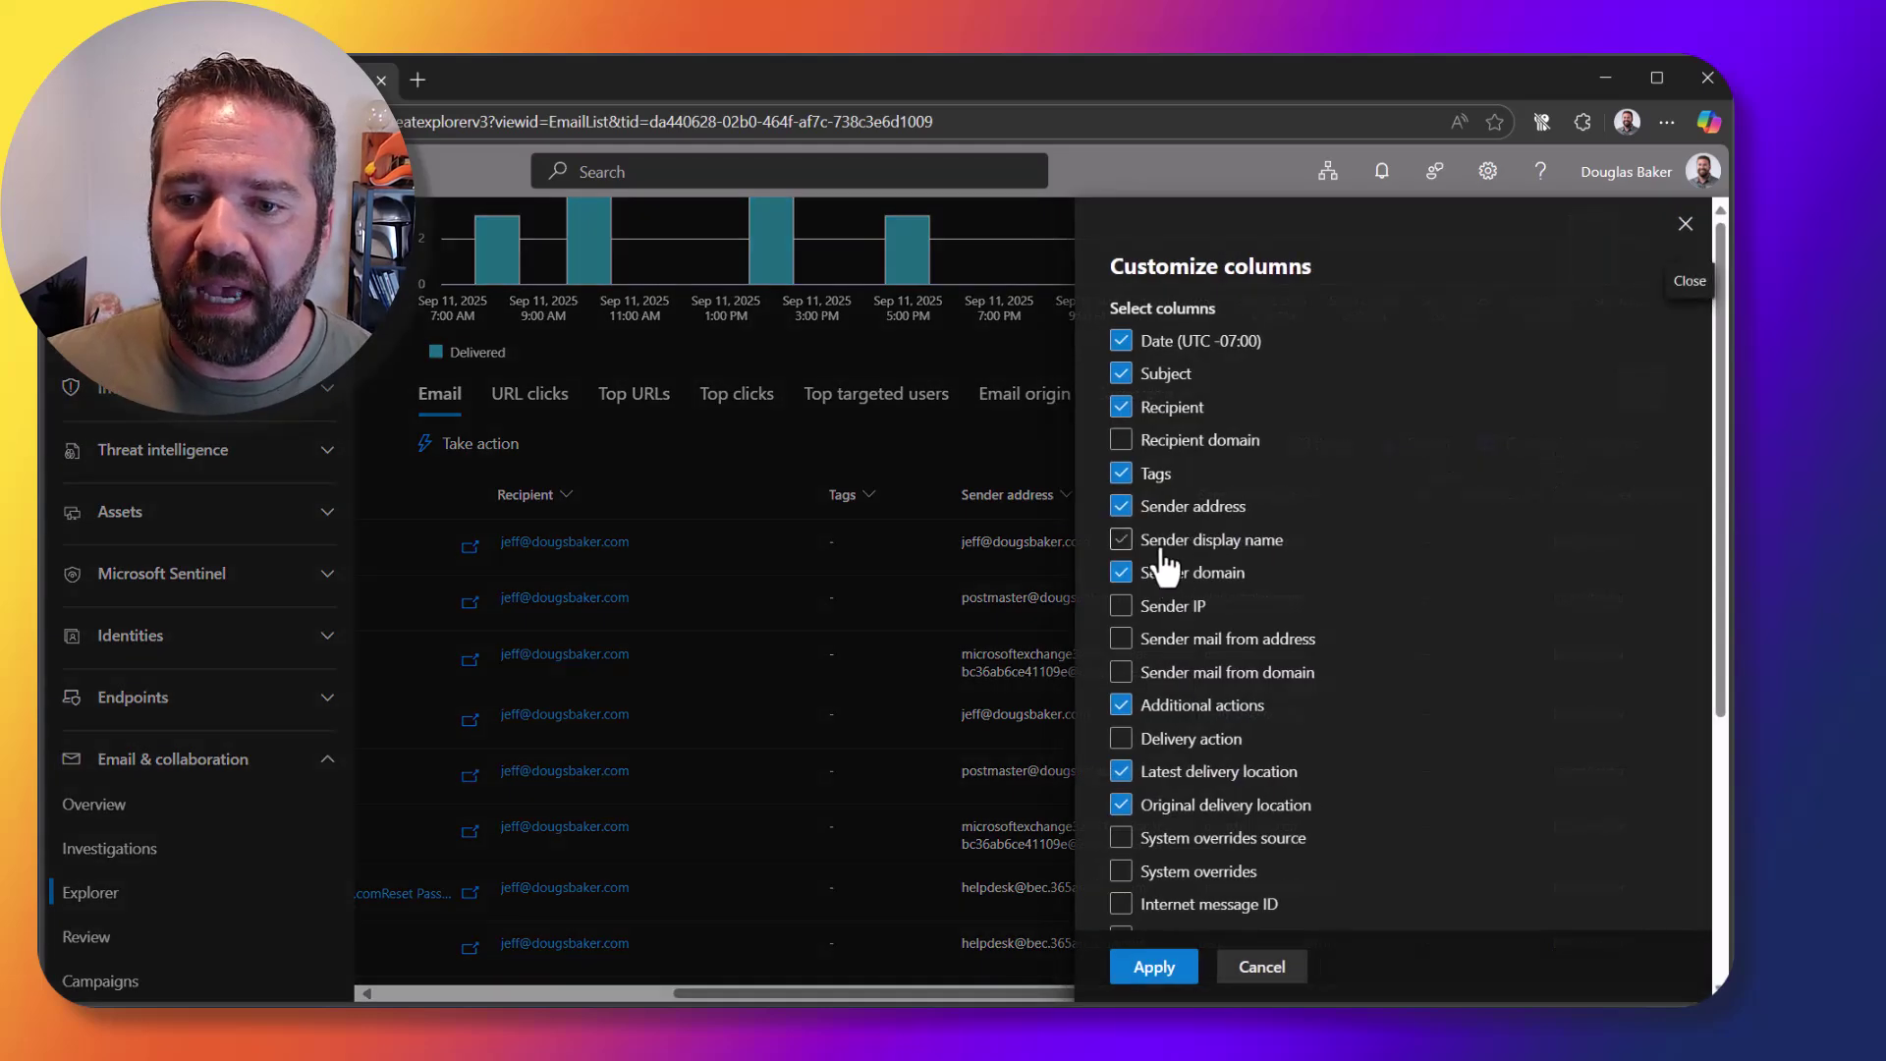
{"action": "left_click", "coordinate": [1139, 476]}
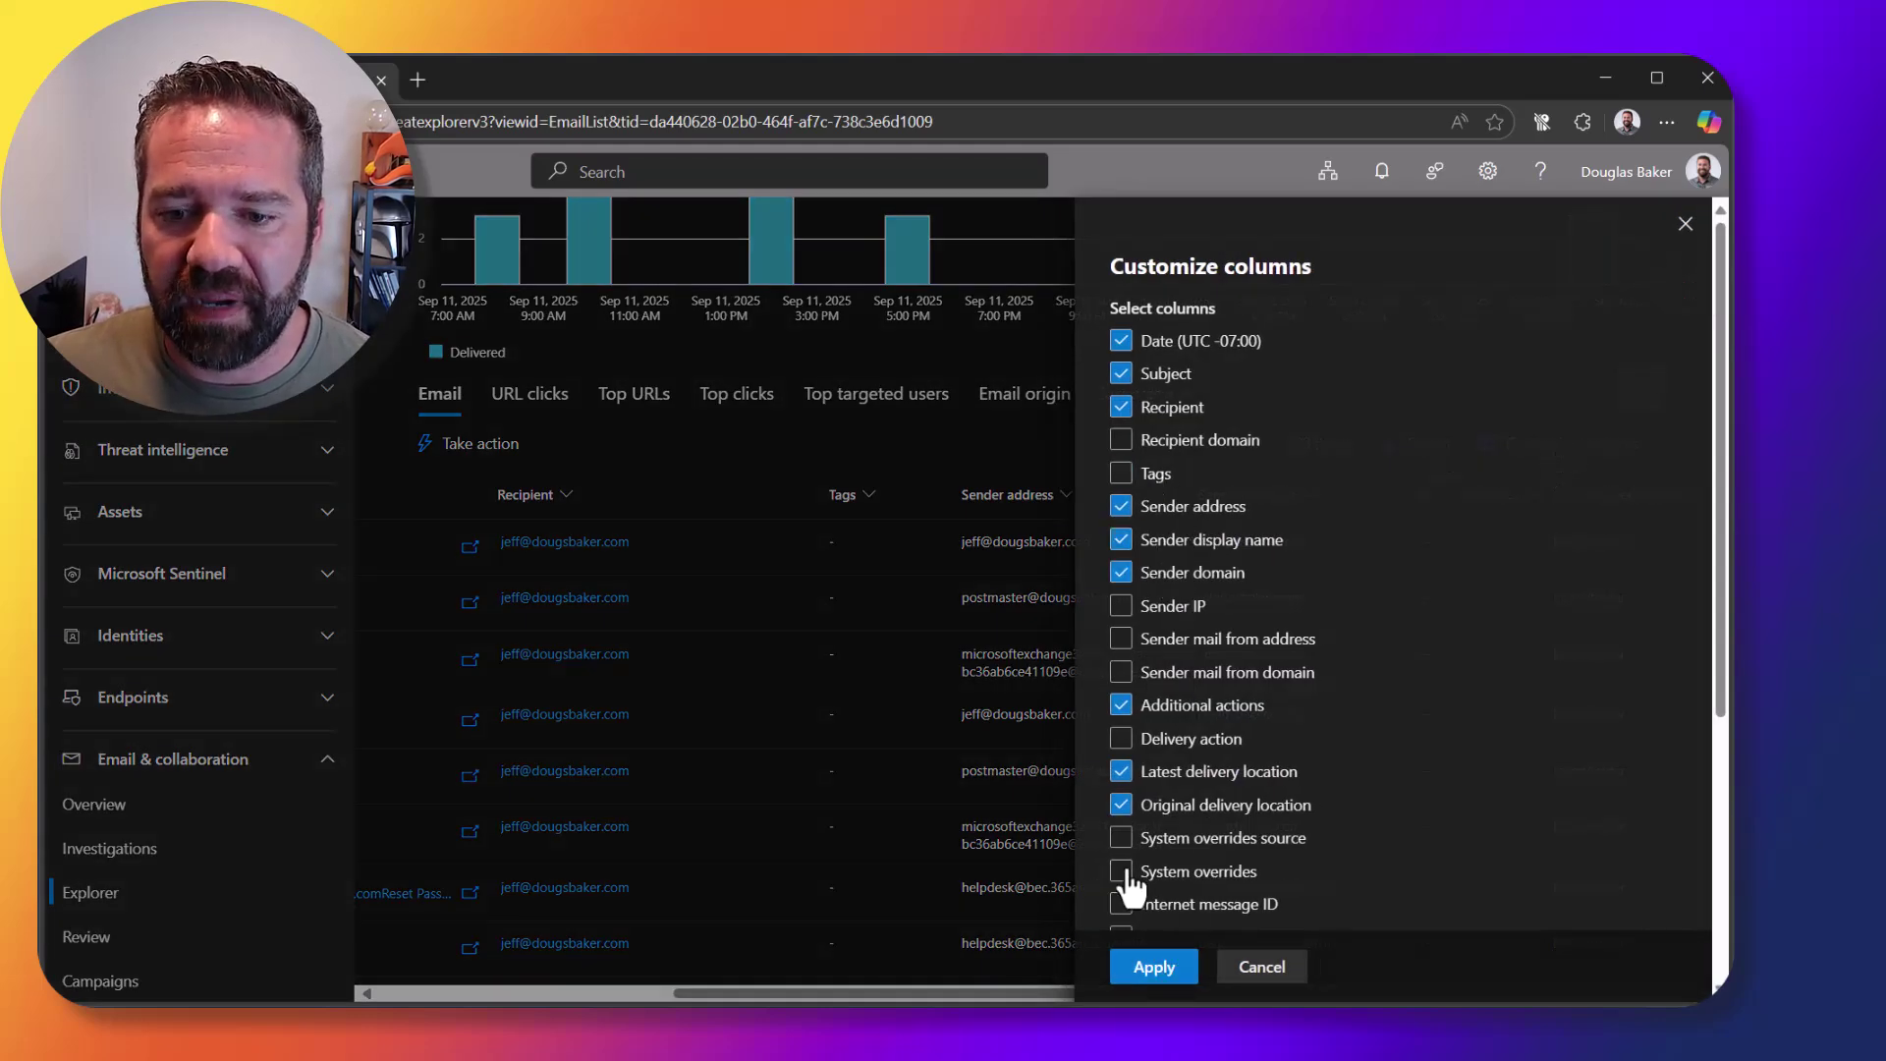
{"action": "left_click", "coordinate": [1154, 966]}
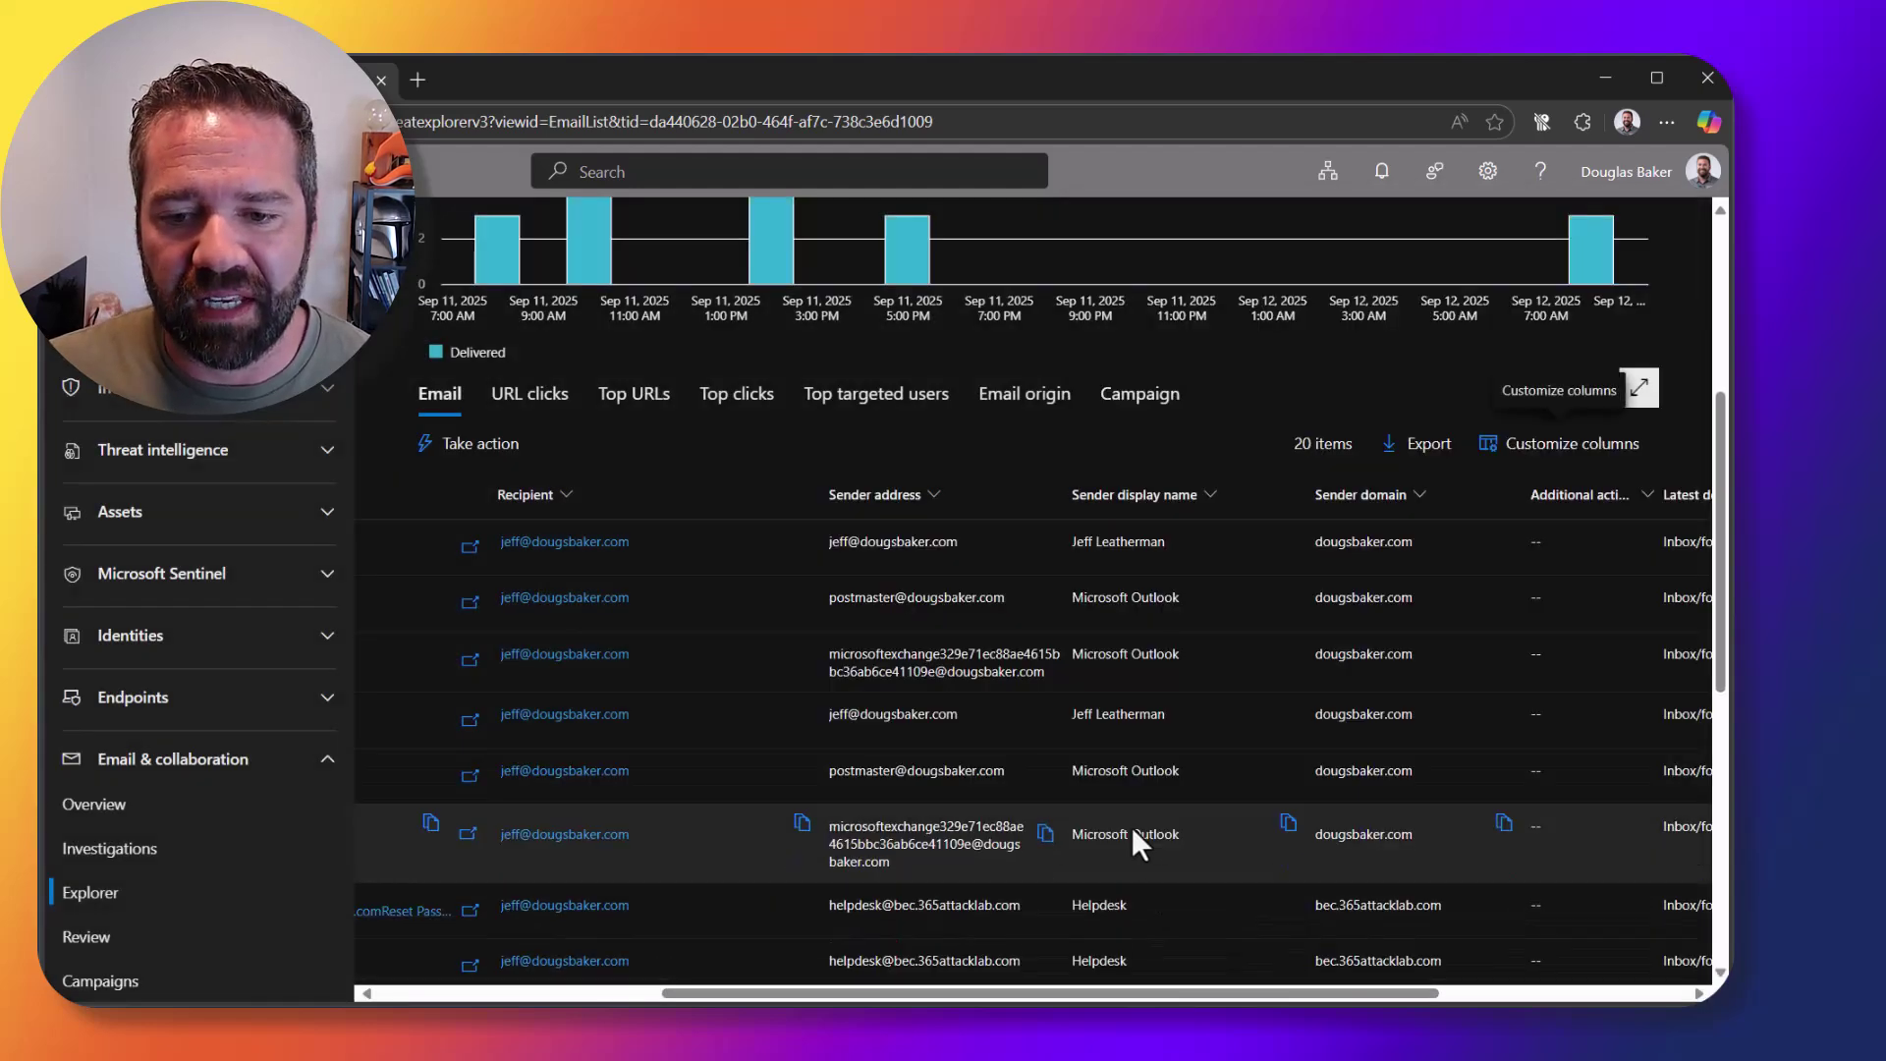
{"action": "scroll", "coordinate": [1139, 886], "scroll_direction": "down", "scroll_amount": 3}
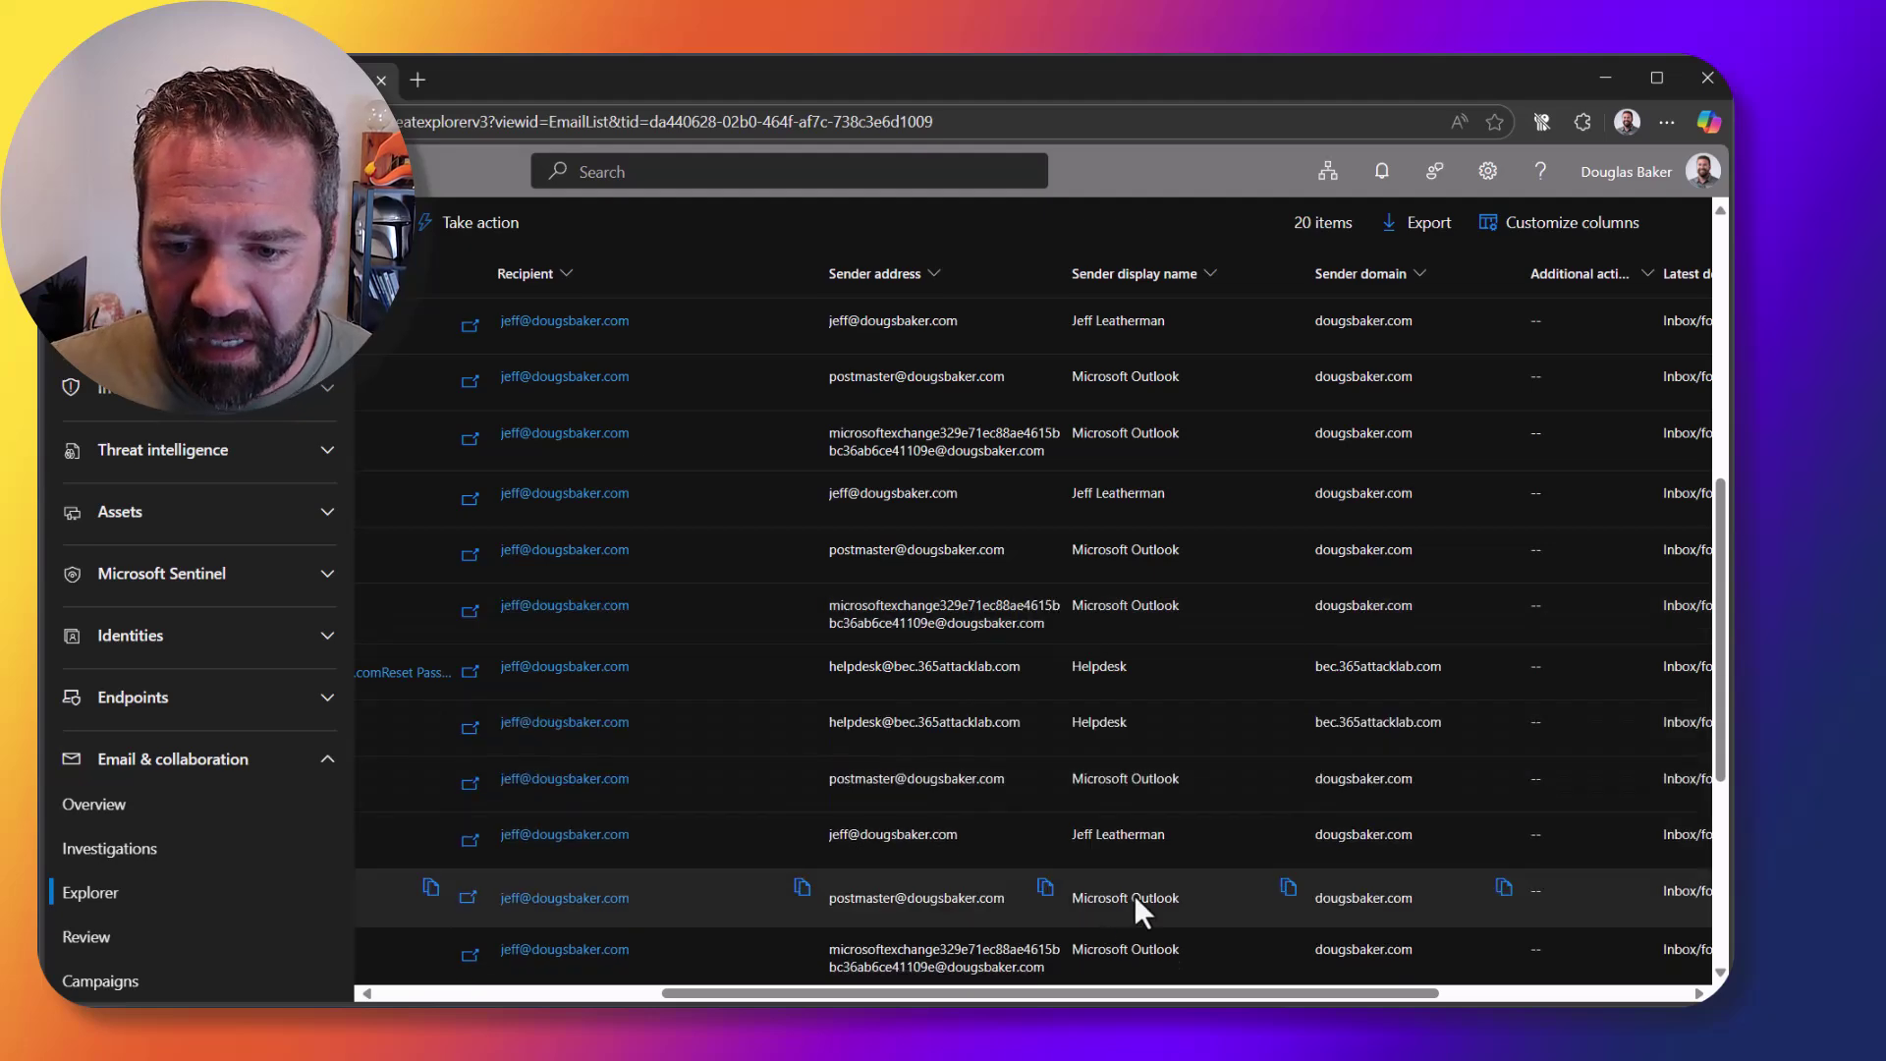
{"action": "scroll", "coordinate": [1139, 903], "scroll_direction": "down", "scroll_amount": 3}
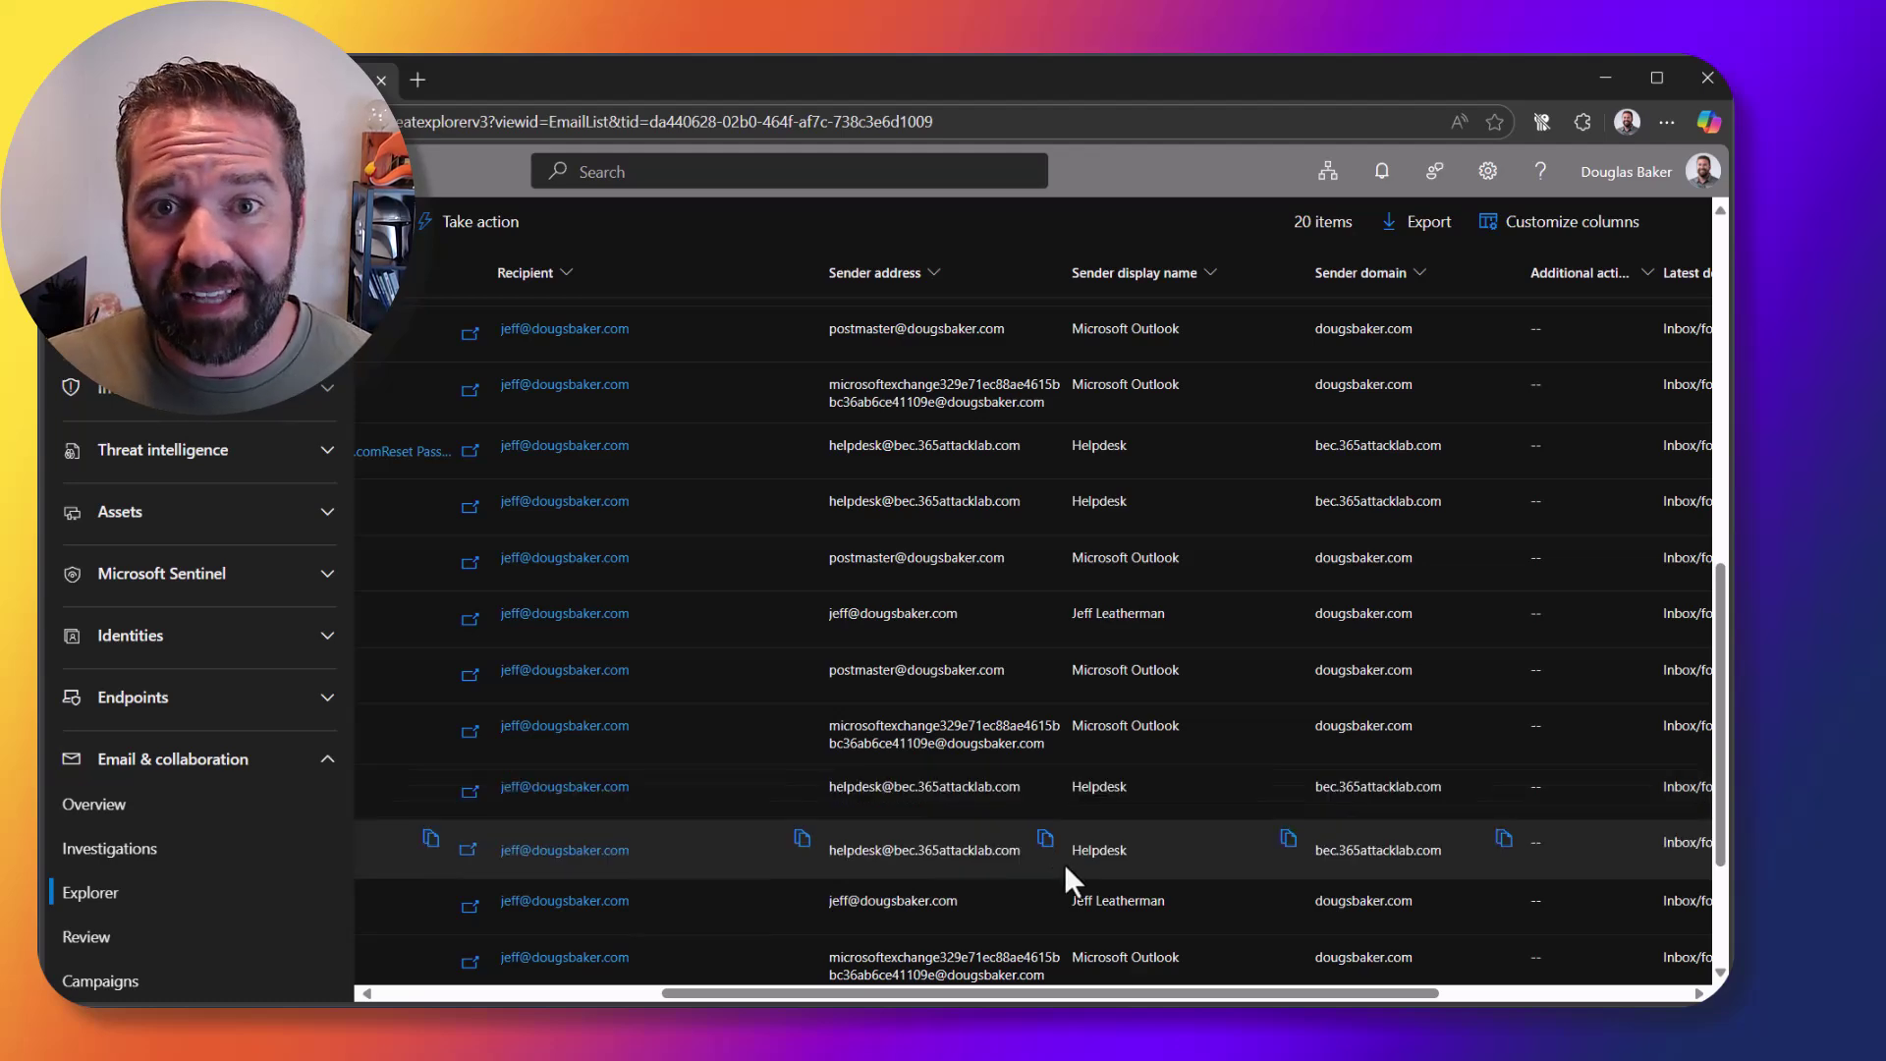
{"action": "scroll", "coordinate": [1063, 864], "scroll_direction": "up", "scroll_amount": 3}
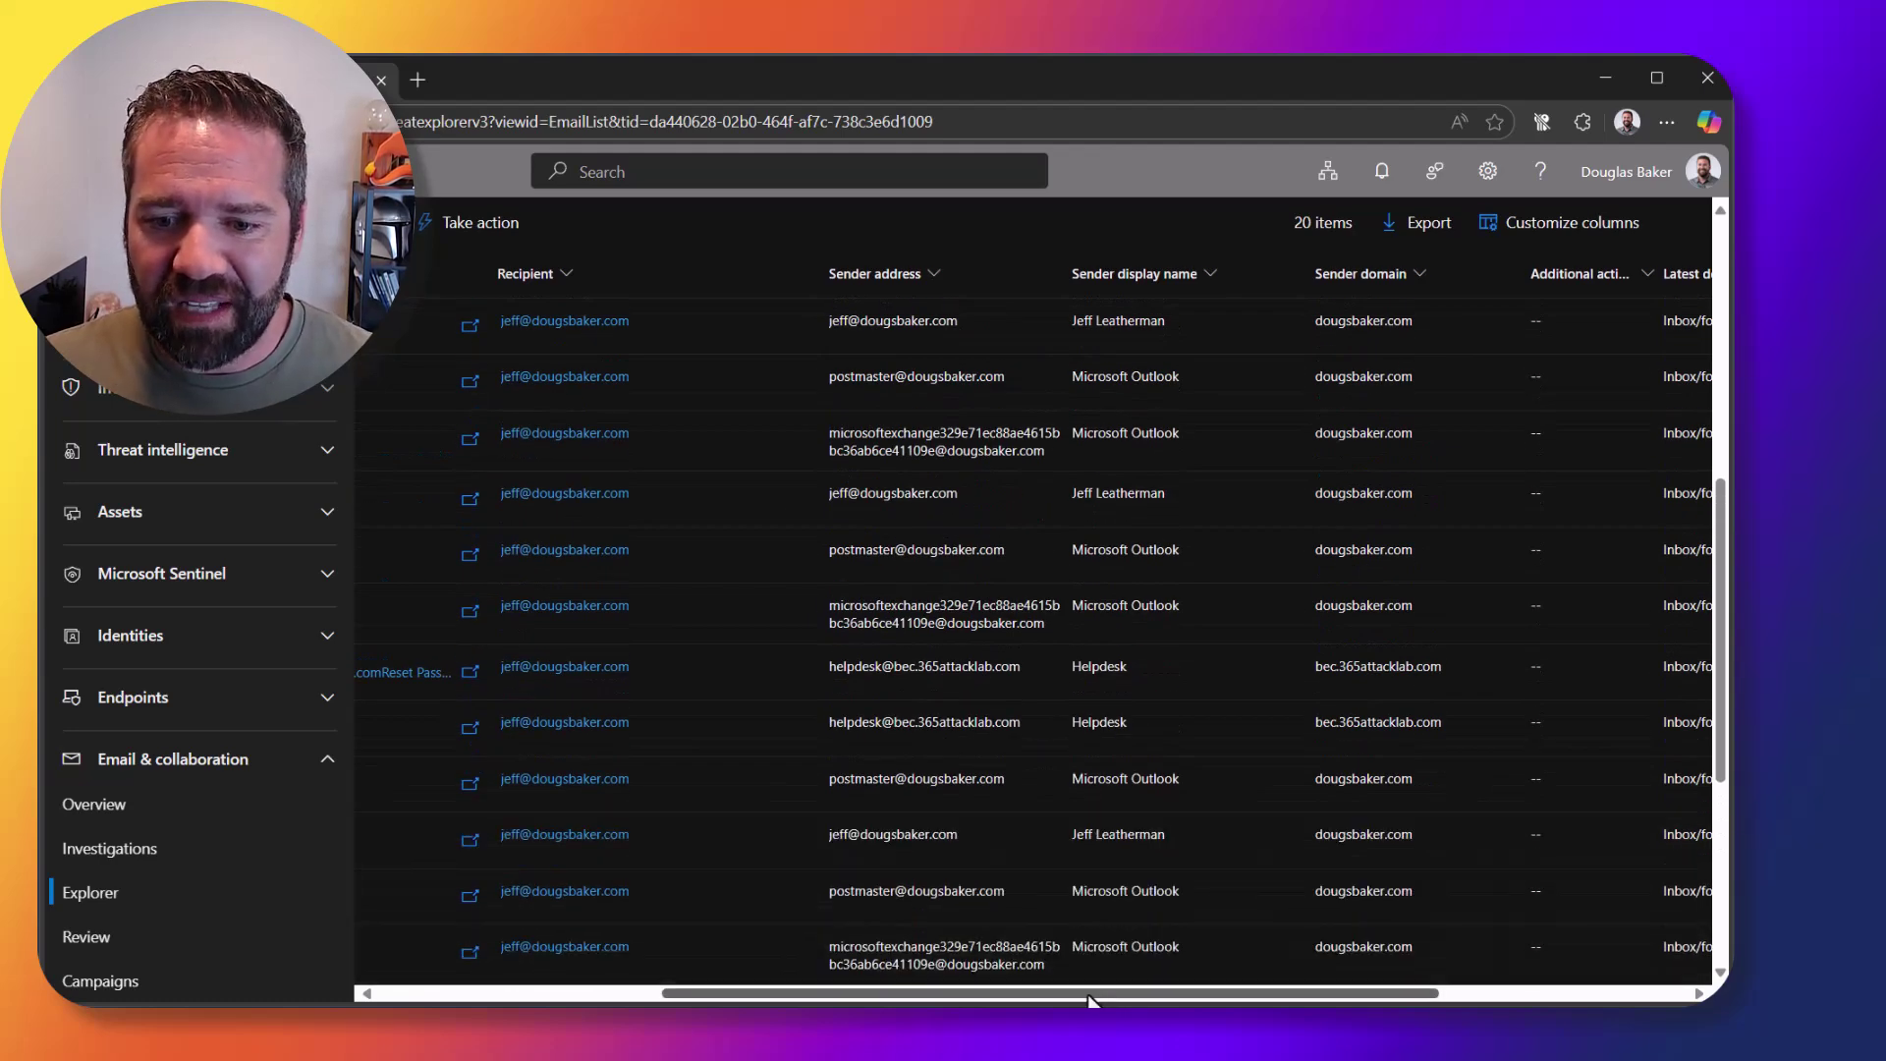
{"action": "left_click_drag", "start_coordinate": [1090, 994], "coordinate": [997, 994]}
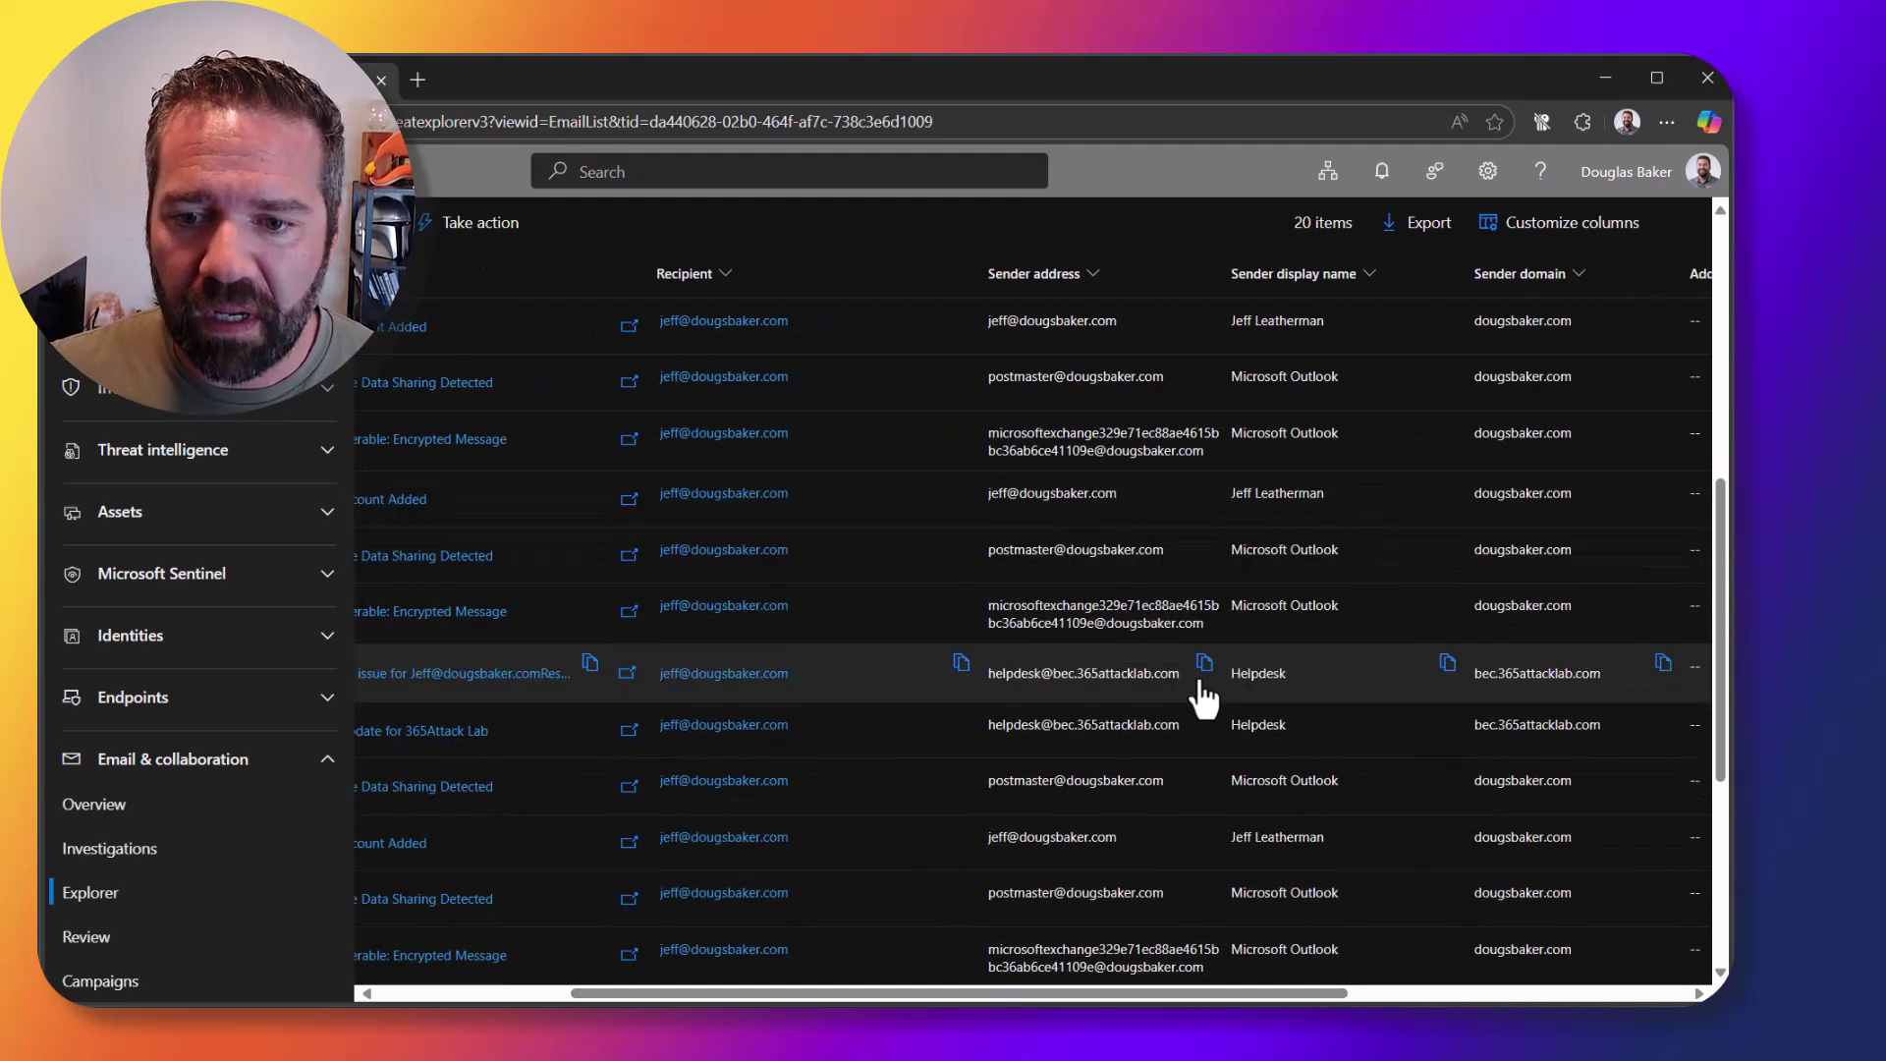
Step: Add the copied helpdesk sender address as a sender filter and rerun the search
{"action": "left_click", "coordinate": [1202, 676]}
{"action": "scroll", "coordinate": [1075, 839], "scroll_direction": "up", "scroll_amount": 5}
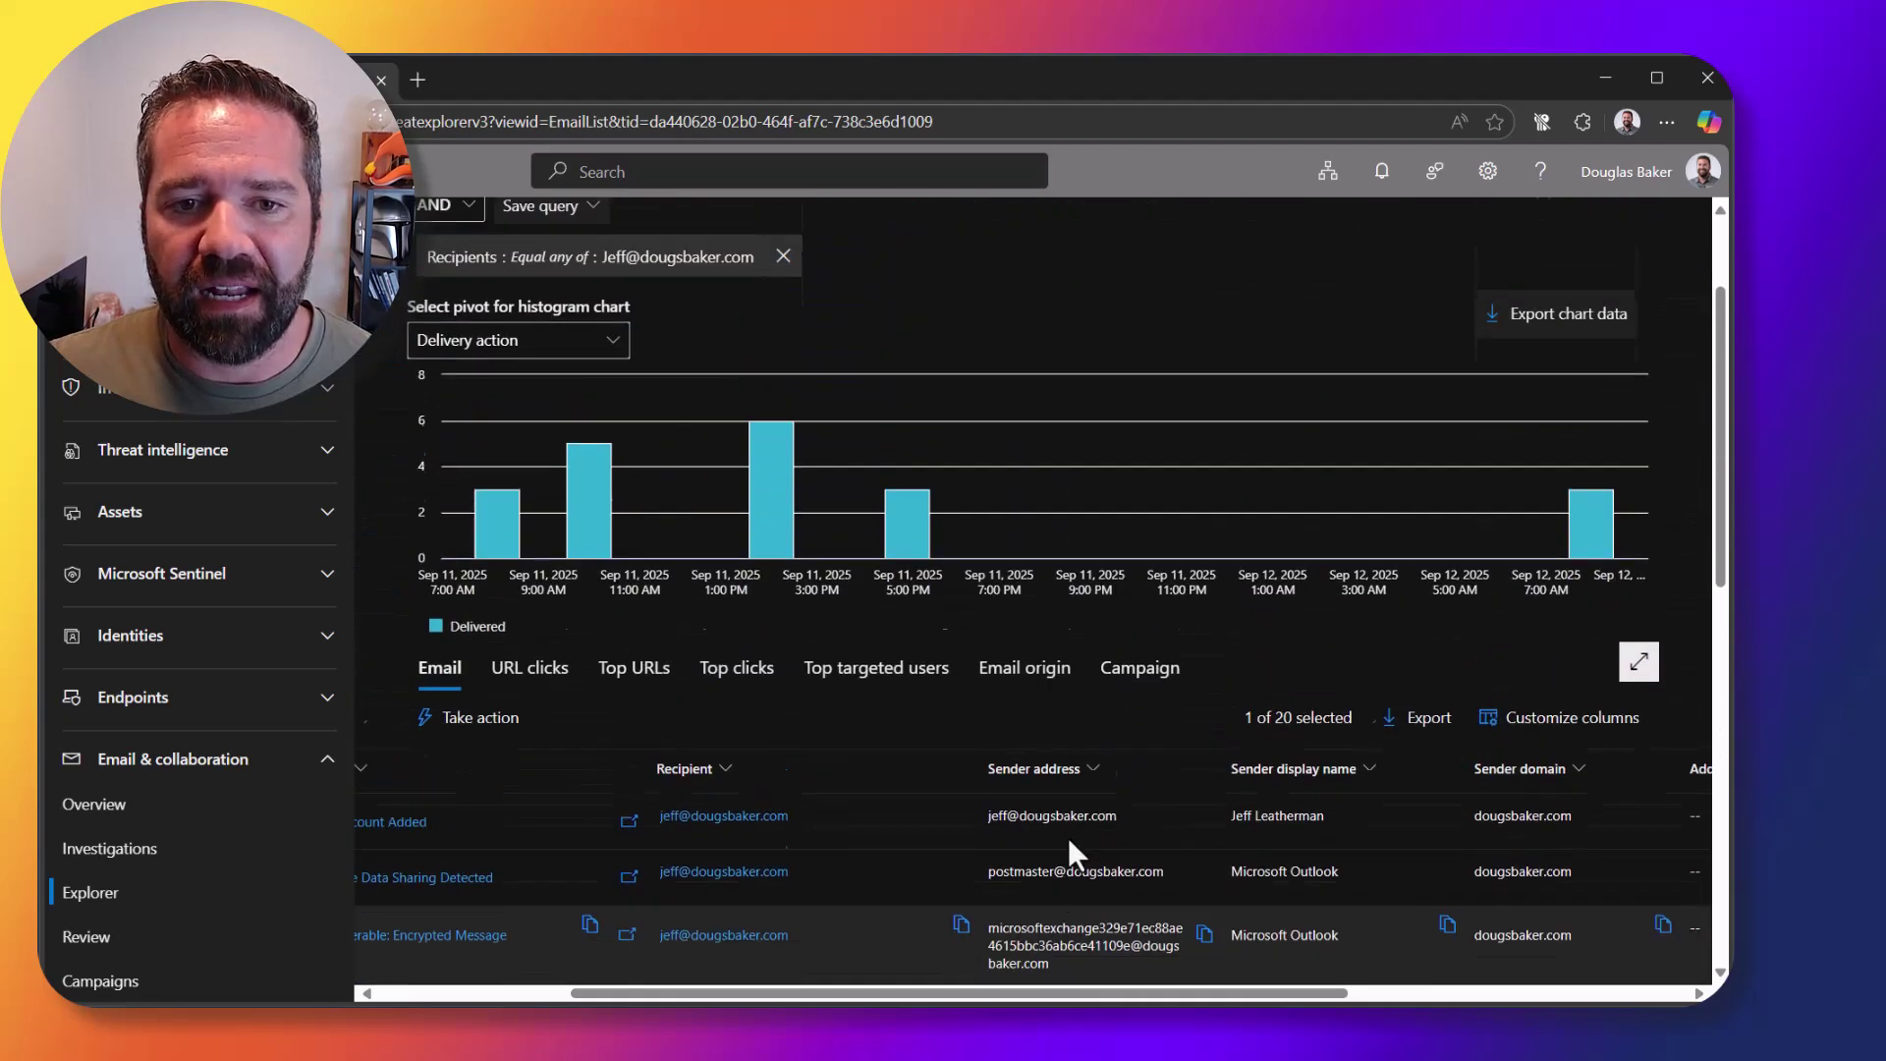
{"action": "scroll", "coordinate": [810, 251], "scroll_direction": "up", "scroll_amount": 3}
{"action": "left_click", "coordinate": [868, 334]}
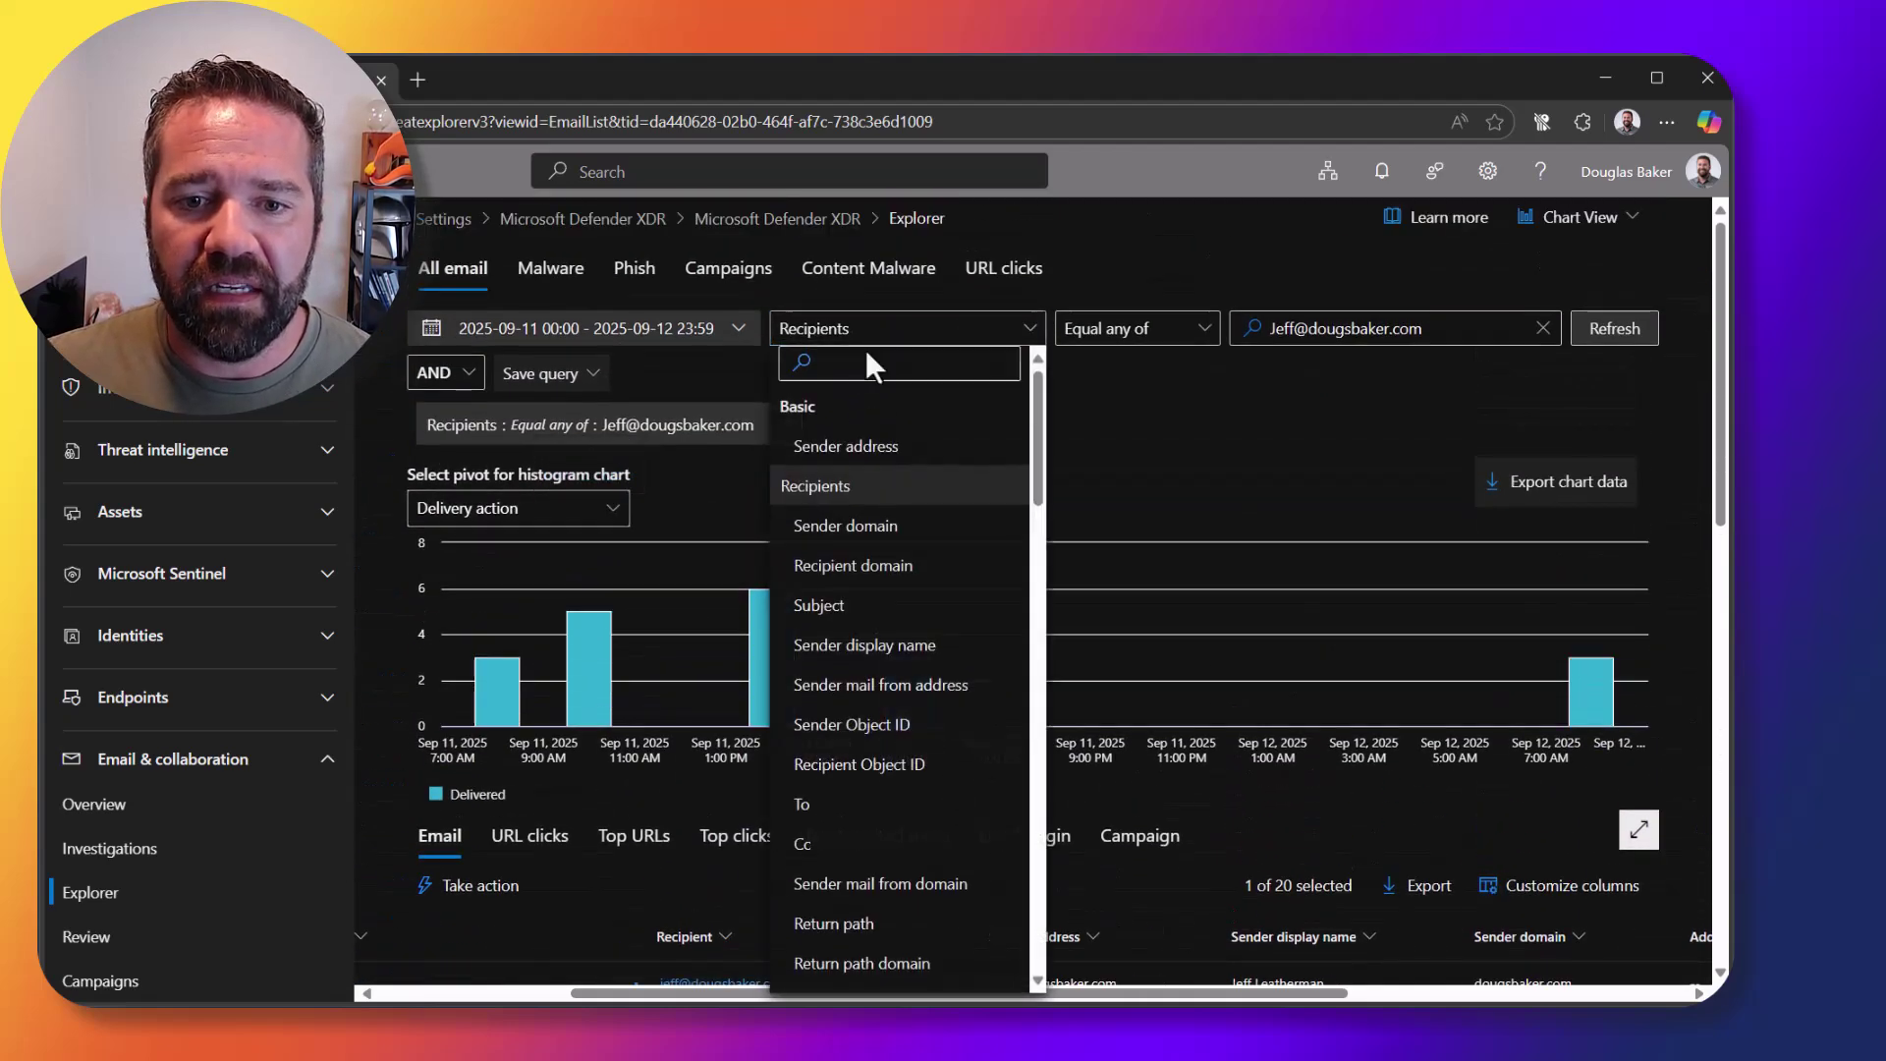
{"action": "left_click", "coordinate": [844, 446]}
{"action": "left_click", "coordinate": [1305, 331]}
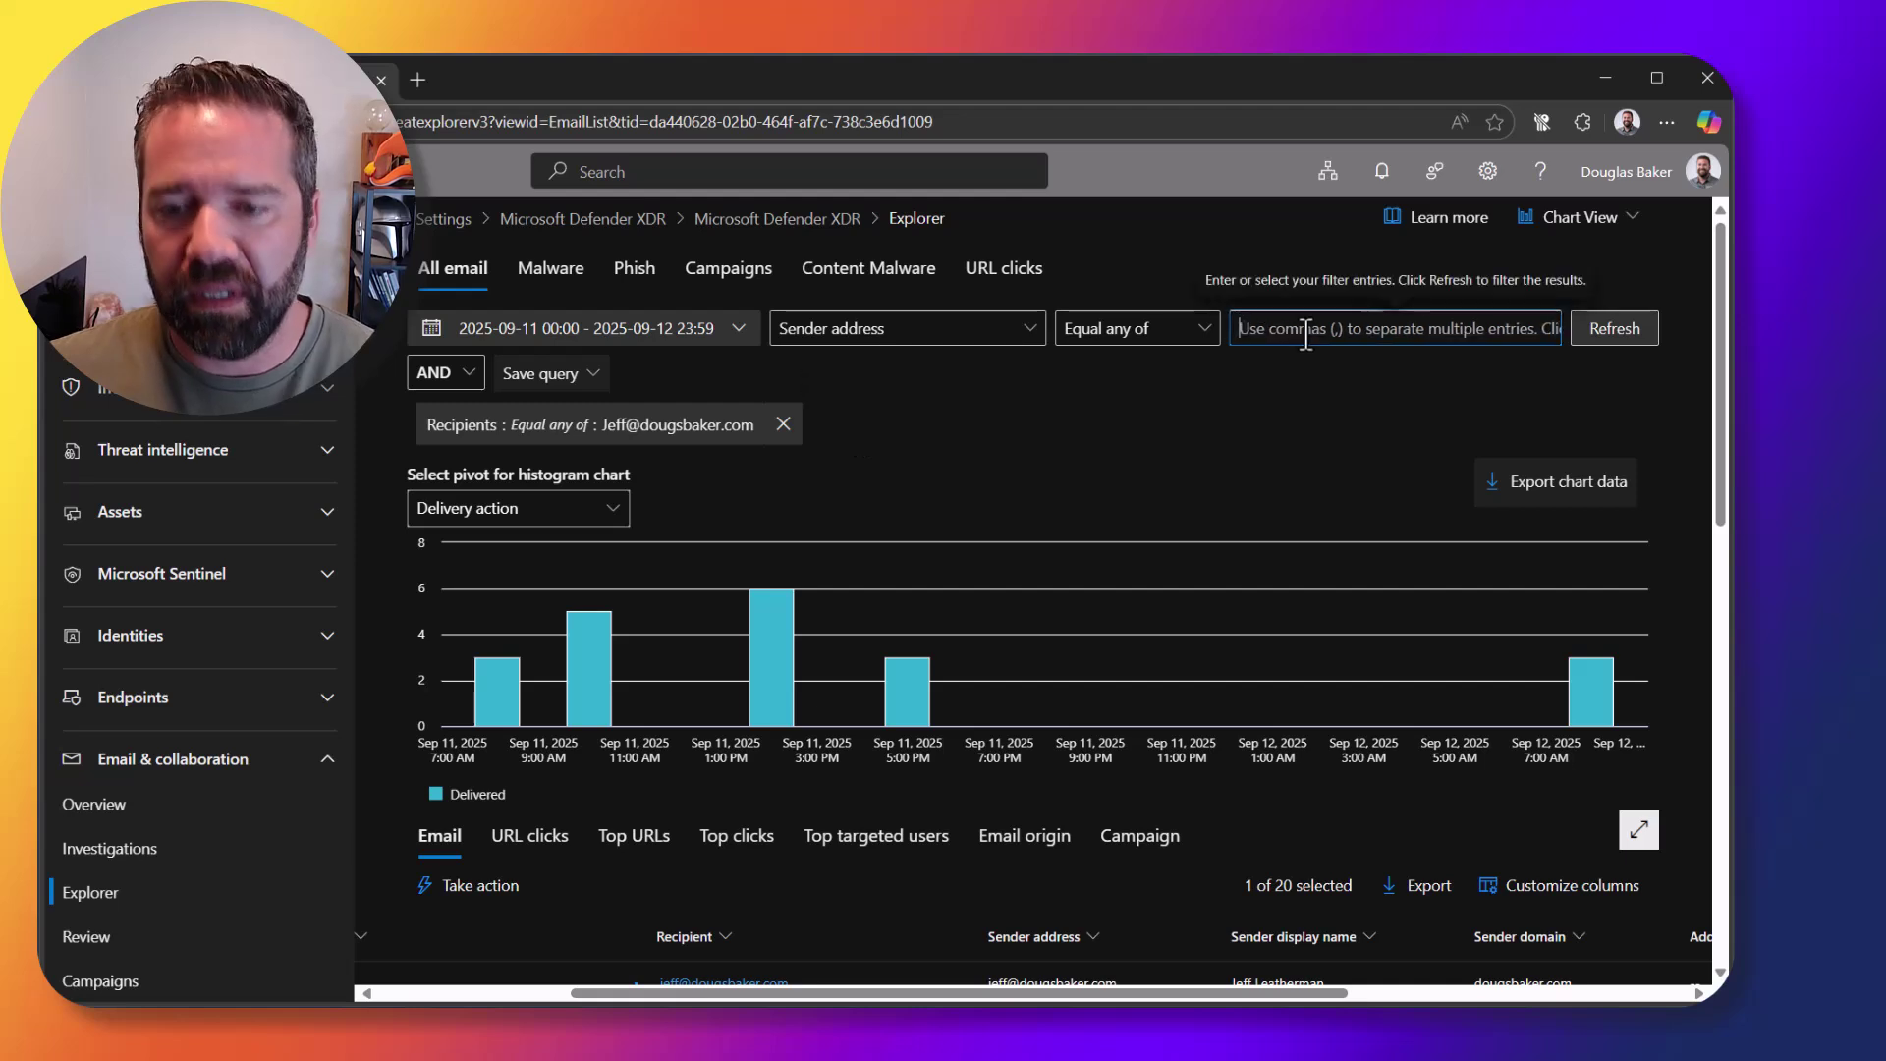
{"action": "key", "text": "ctrl+v"}
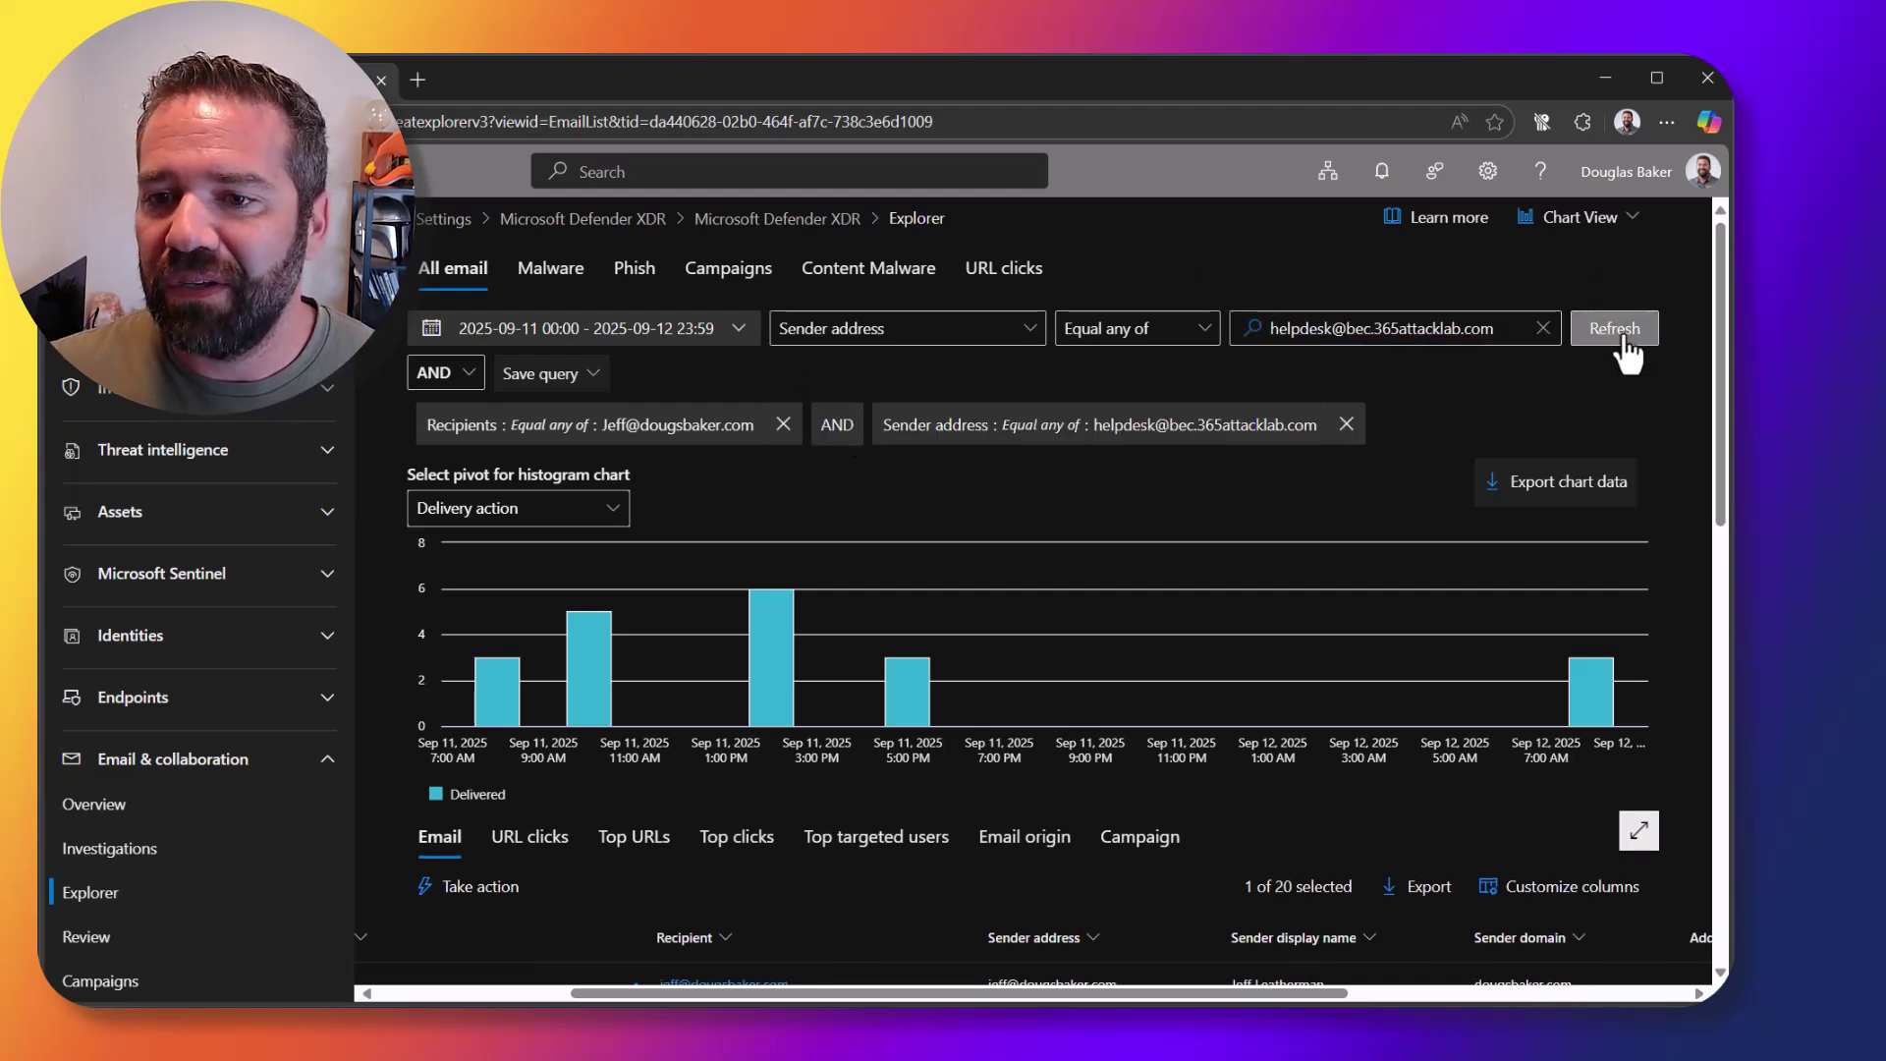
{"action": "left_click", "coordinate": [1622, 356]}
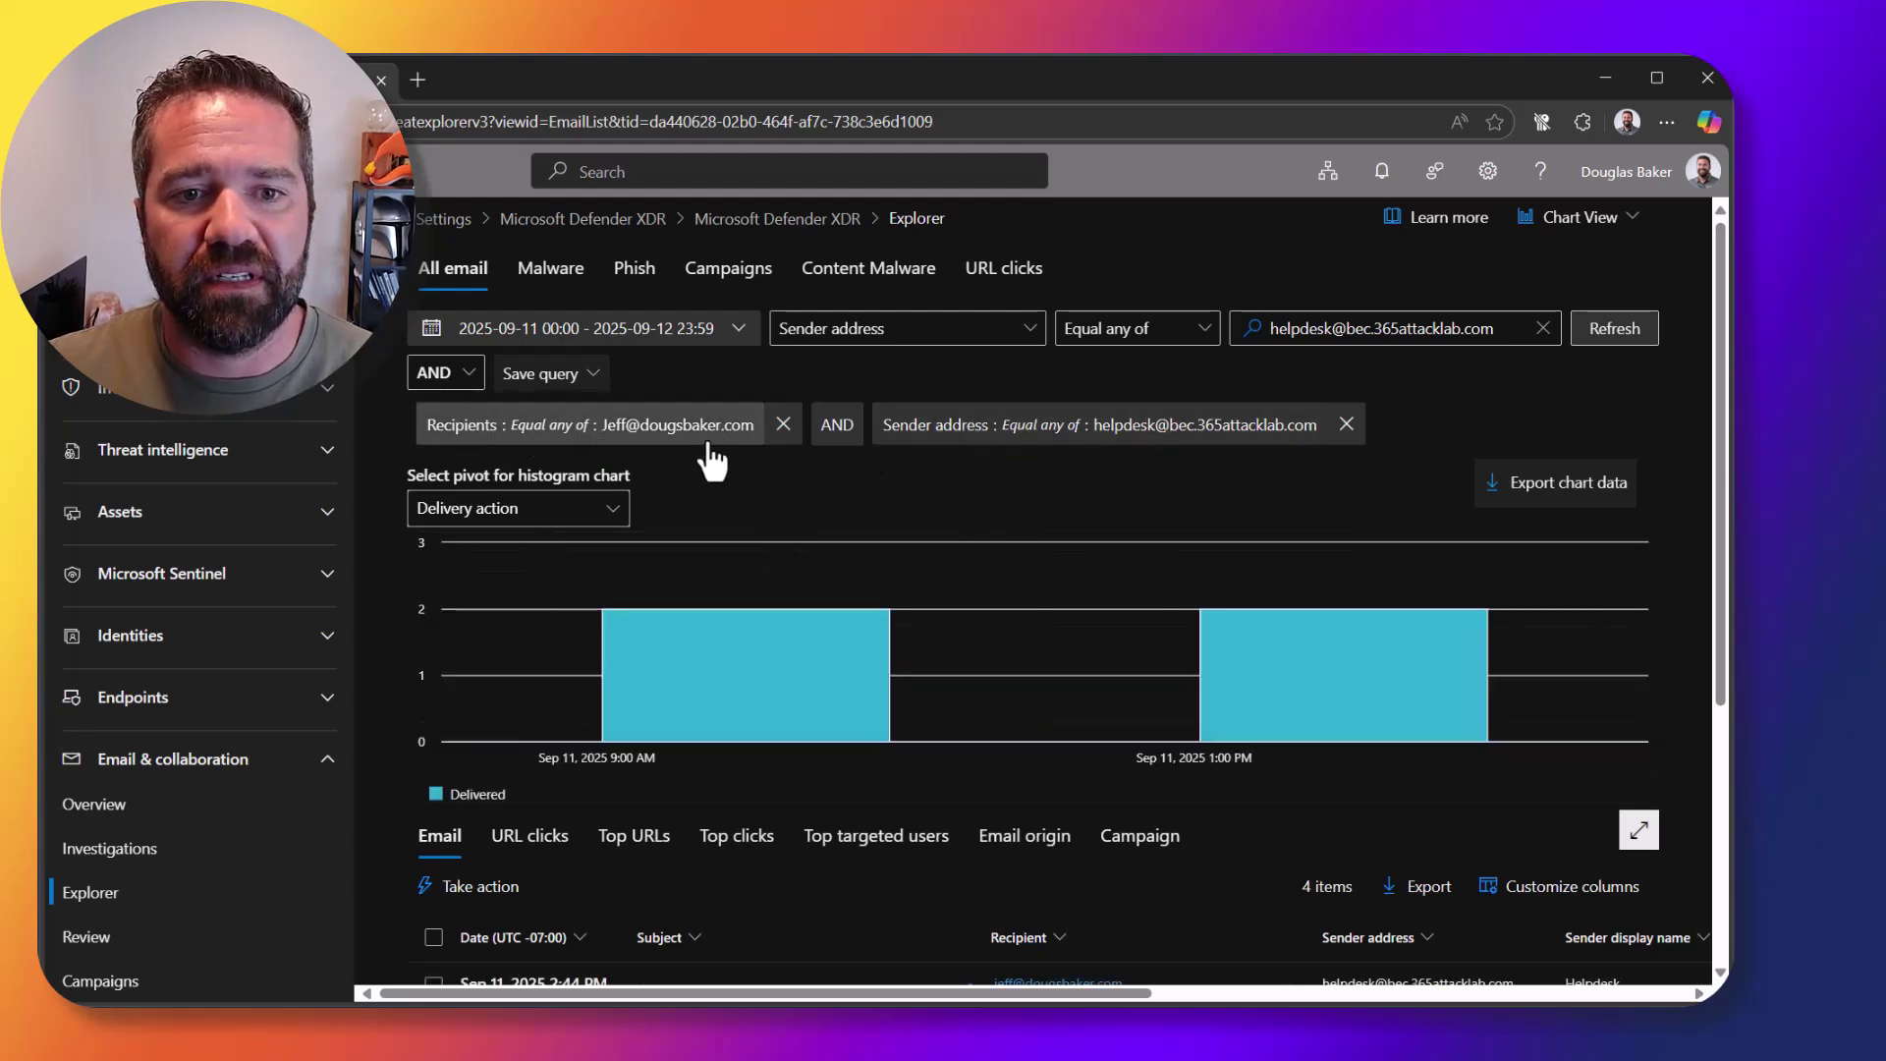
Step: Widen the date range to start on September 1 and refresh the results
{"action": "left_click", "coordinate": [687, 330]}
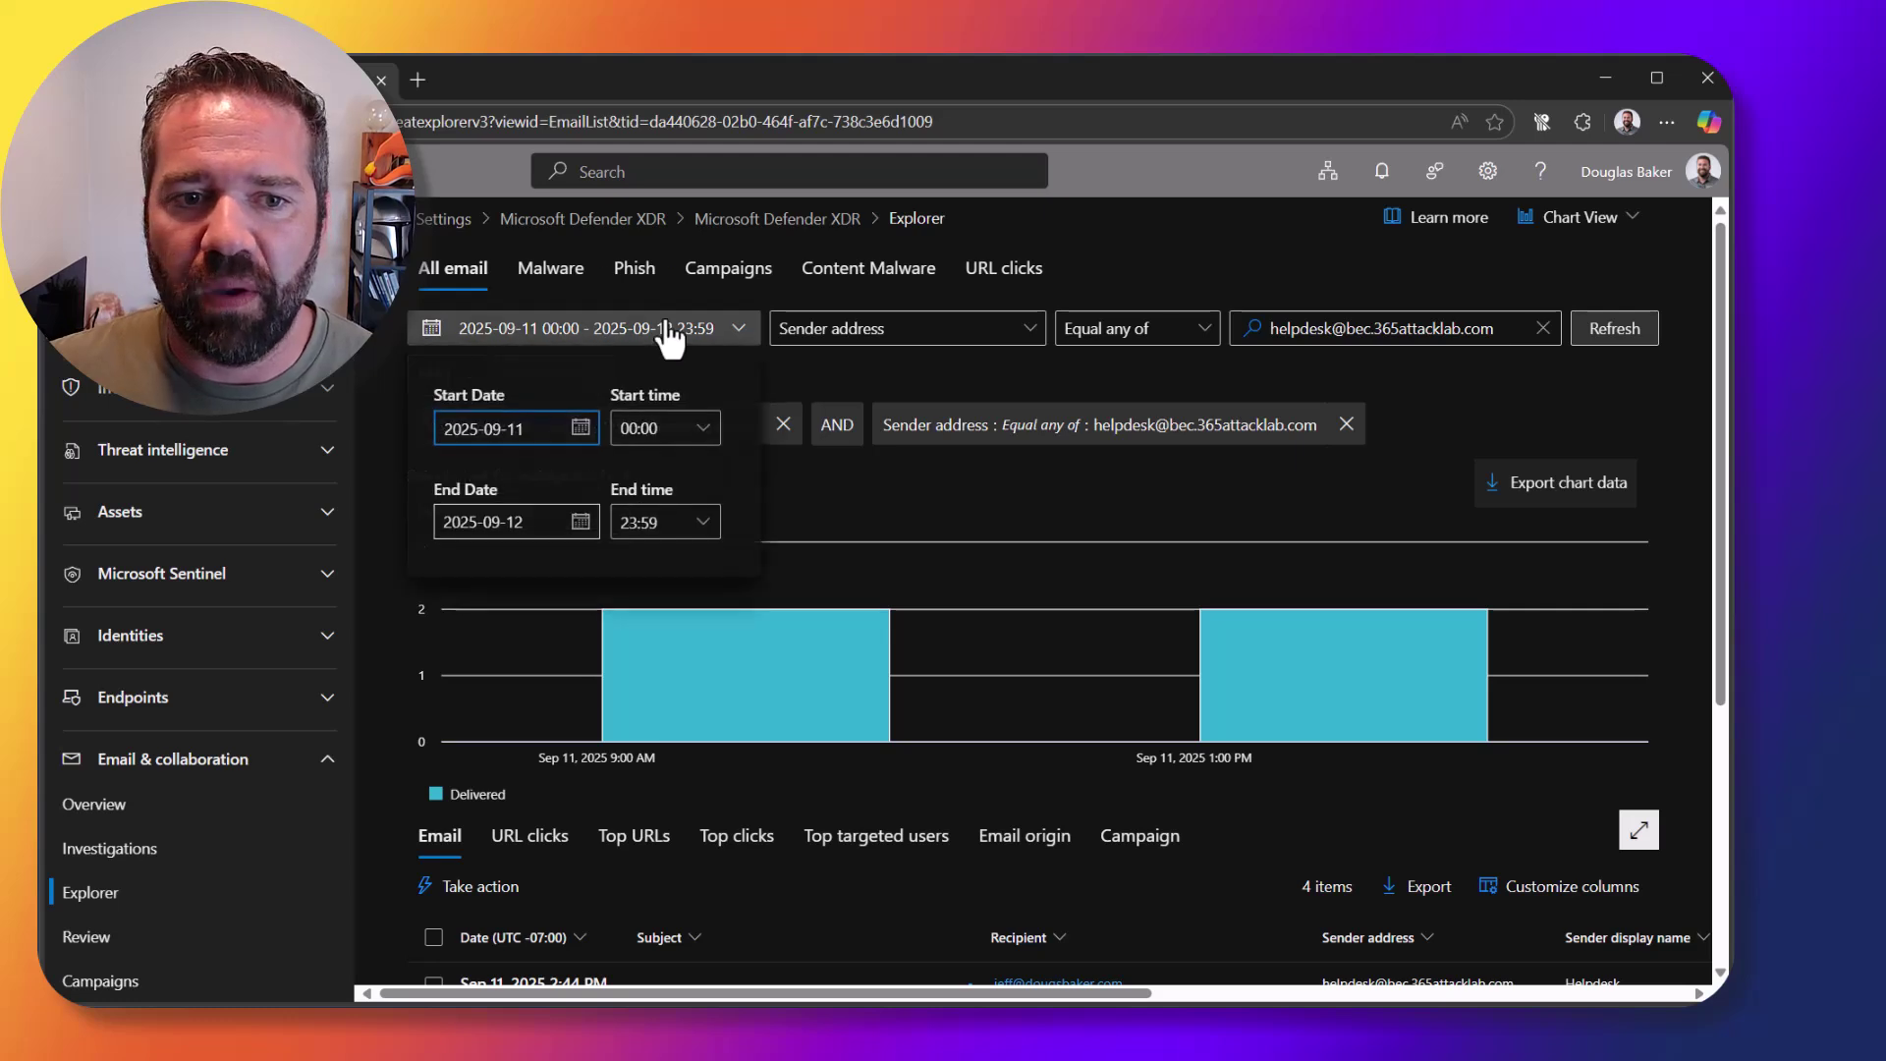
{"action": "left_click", "coordinate": [582, 430]}
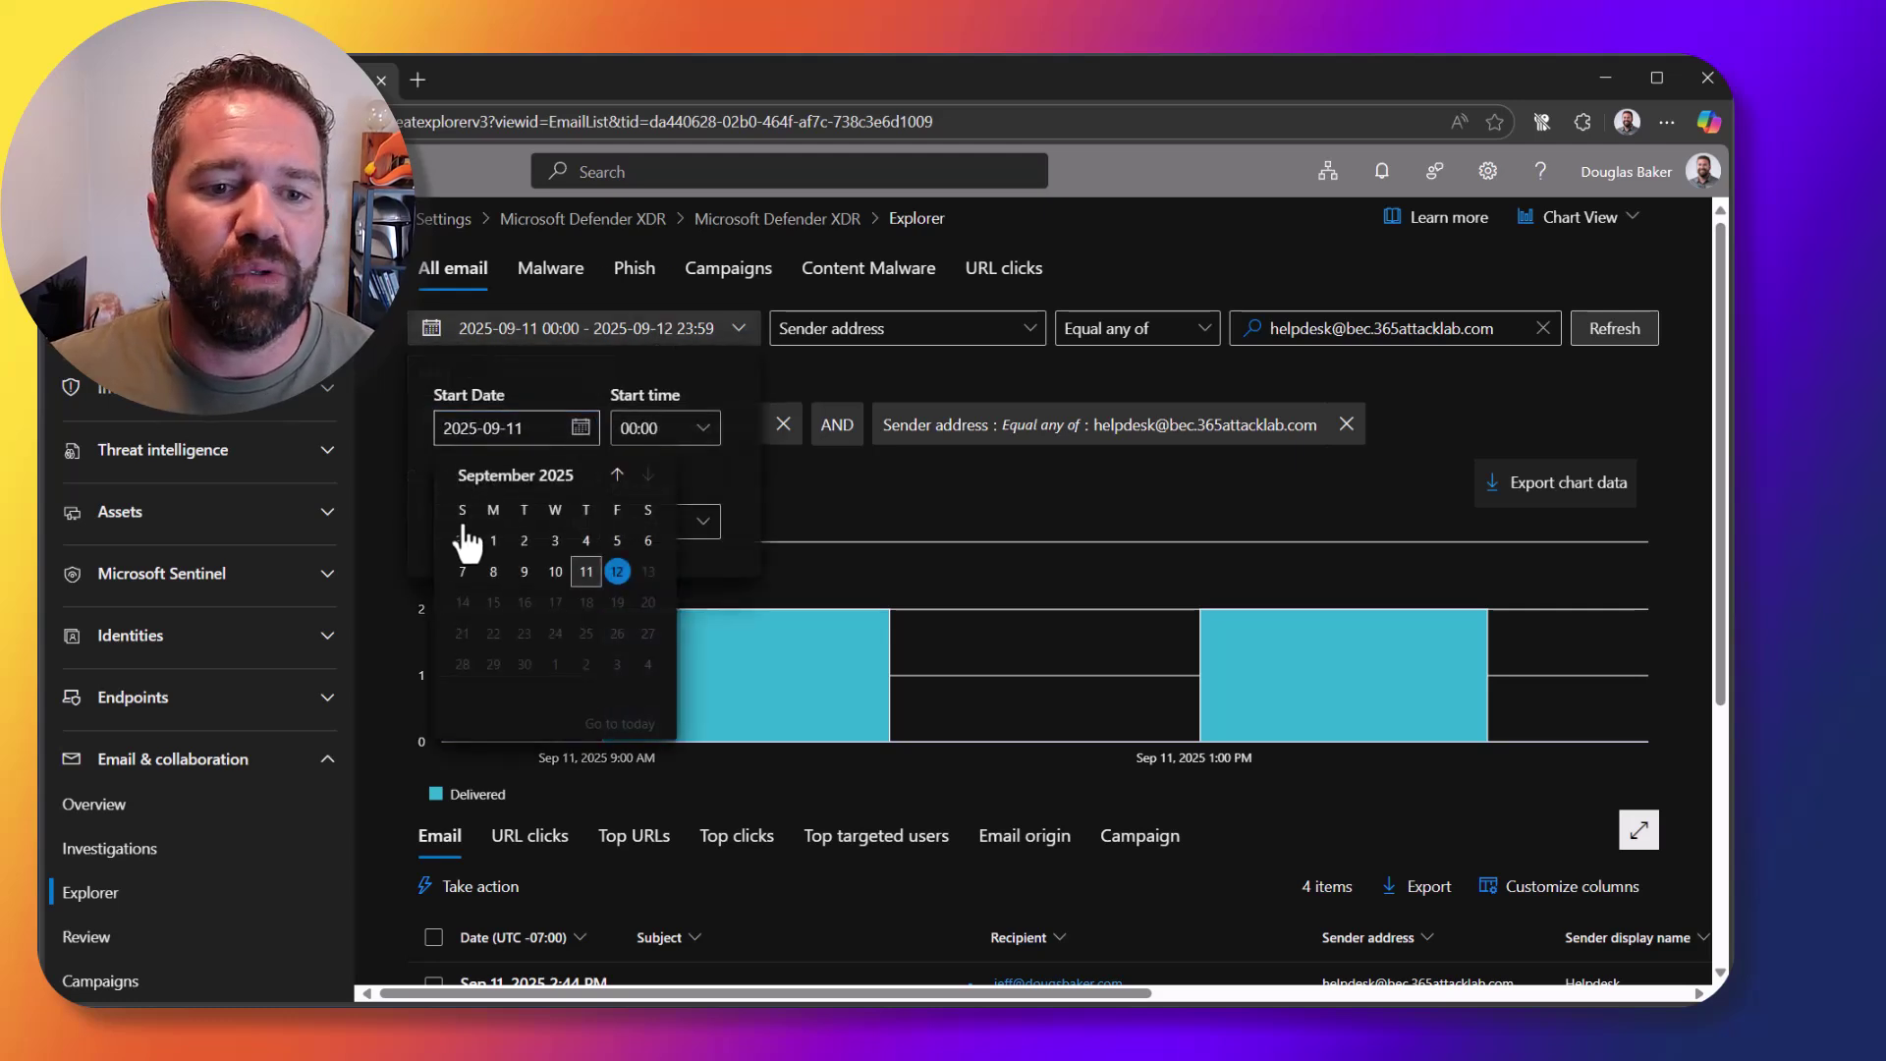
{"action": "left_click", "coordinate": [493, 537]}
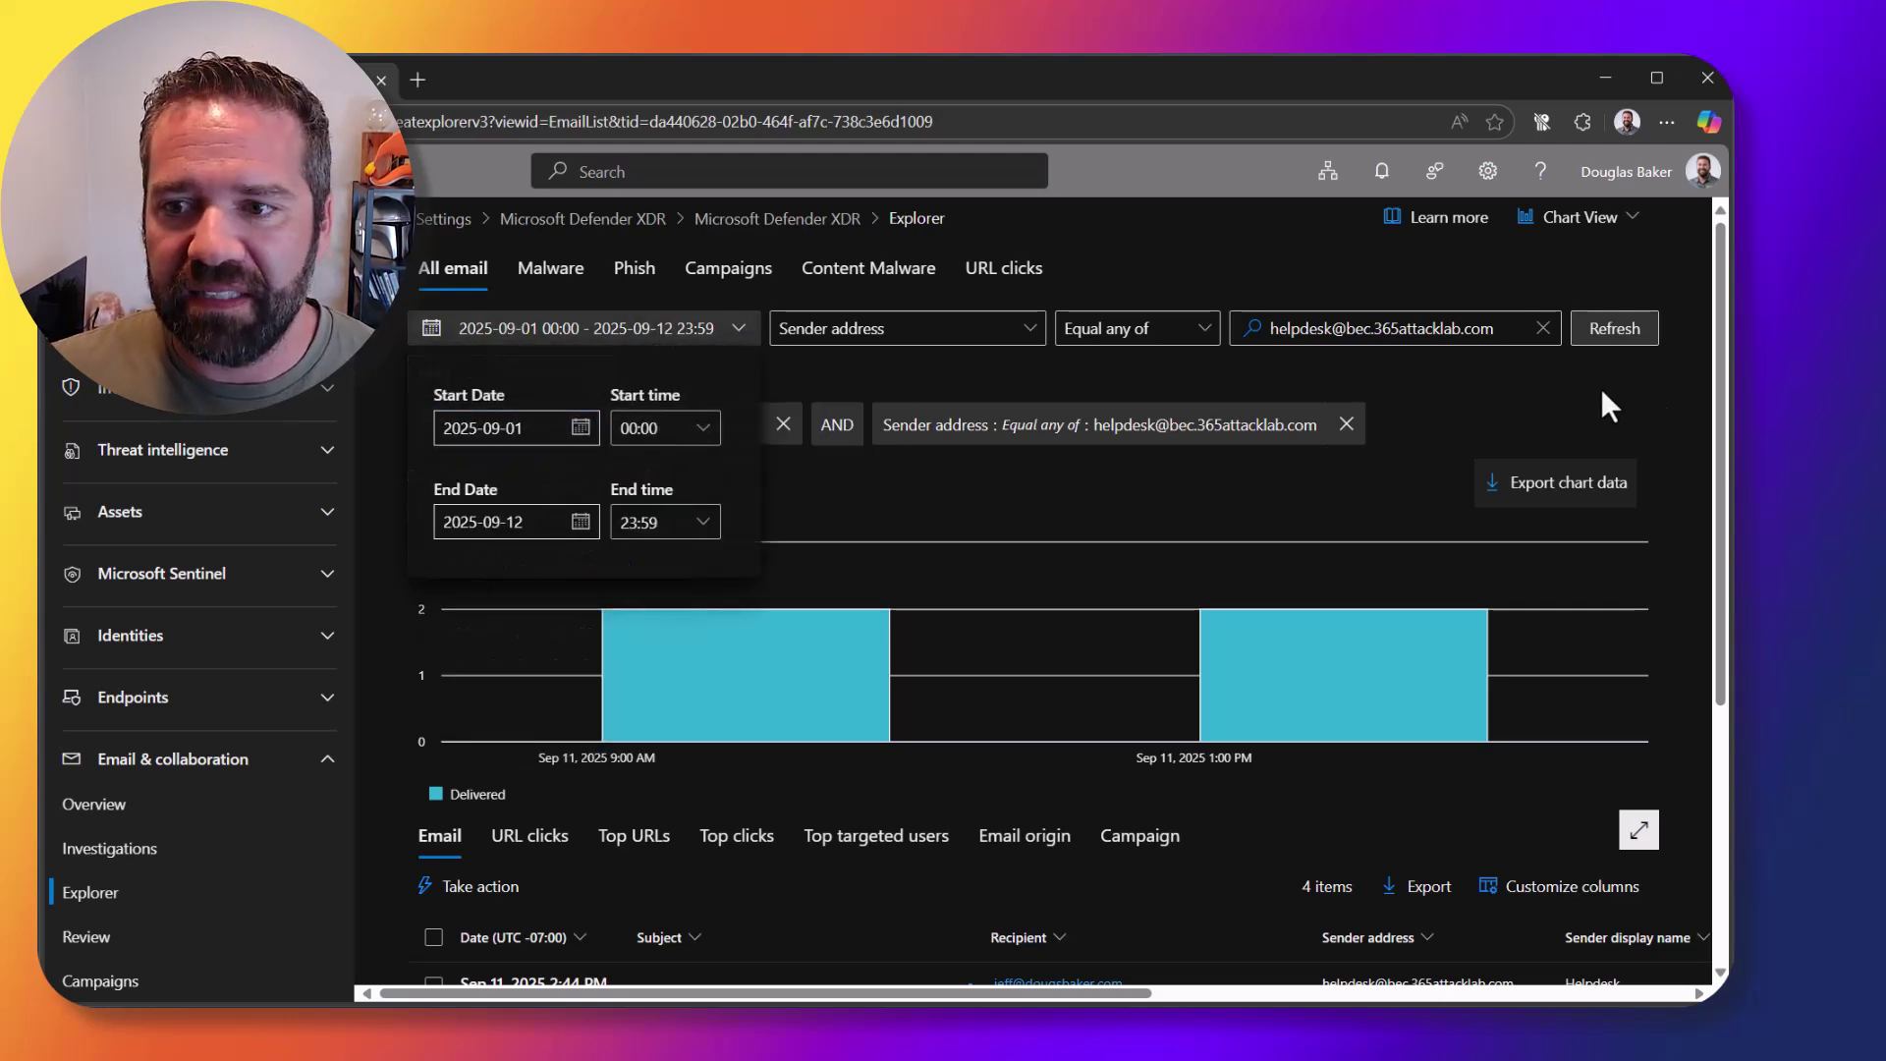
{"action": "left_click", "coordinate": [1610, 334]}
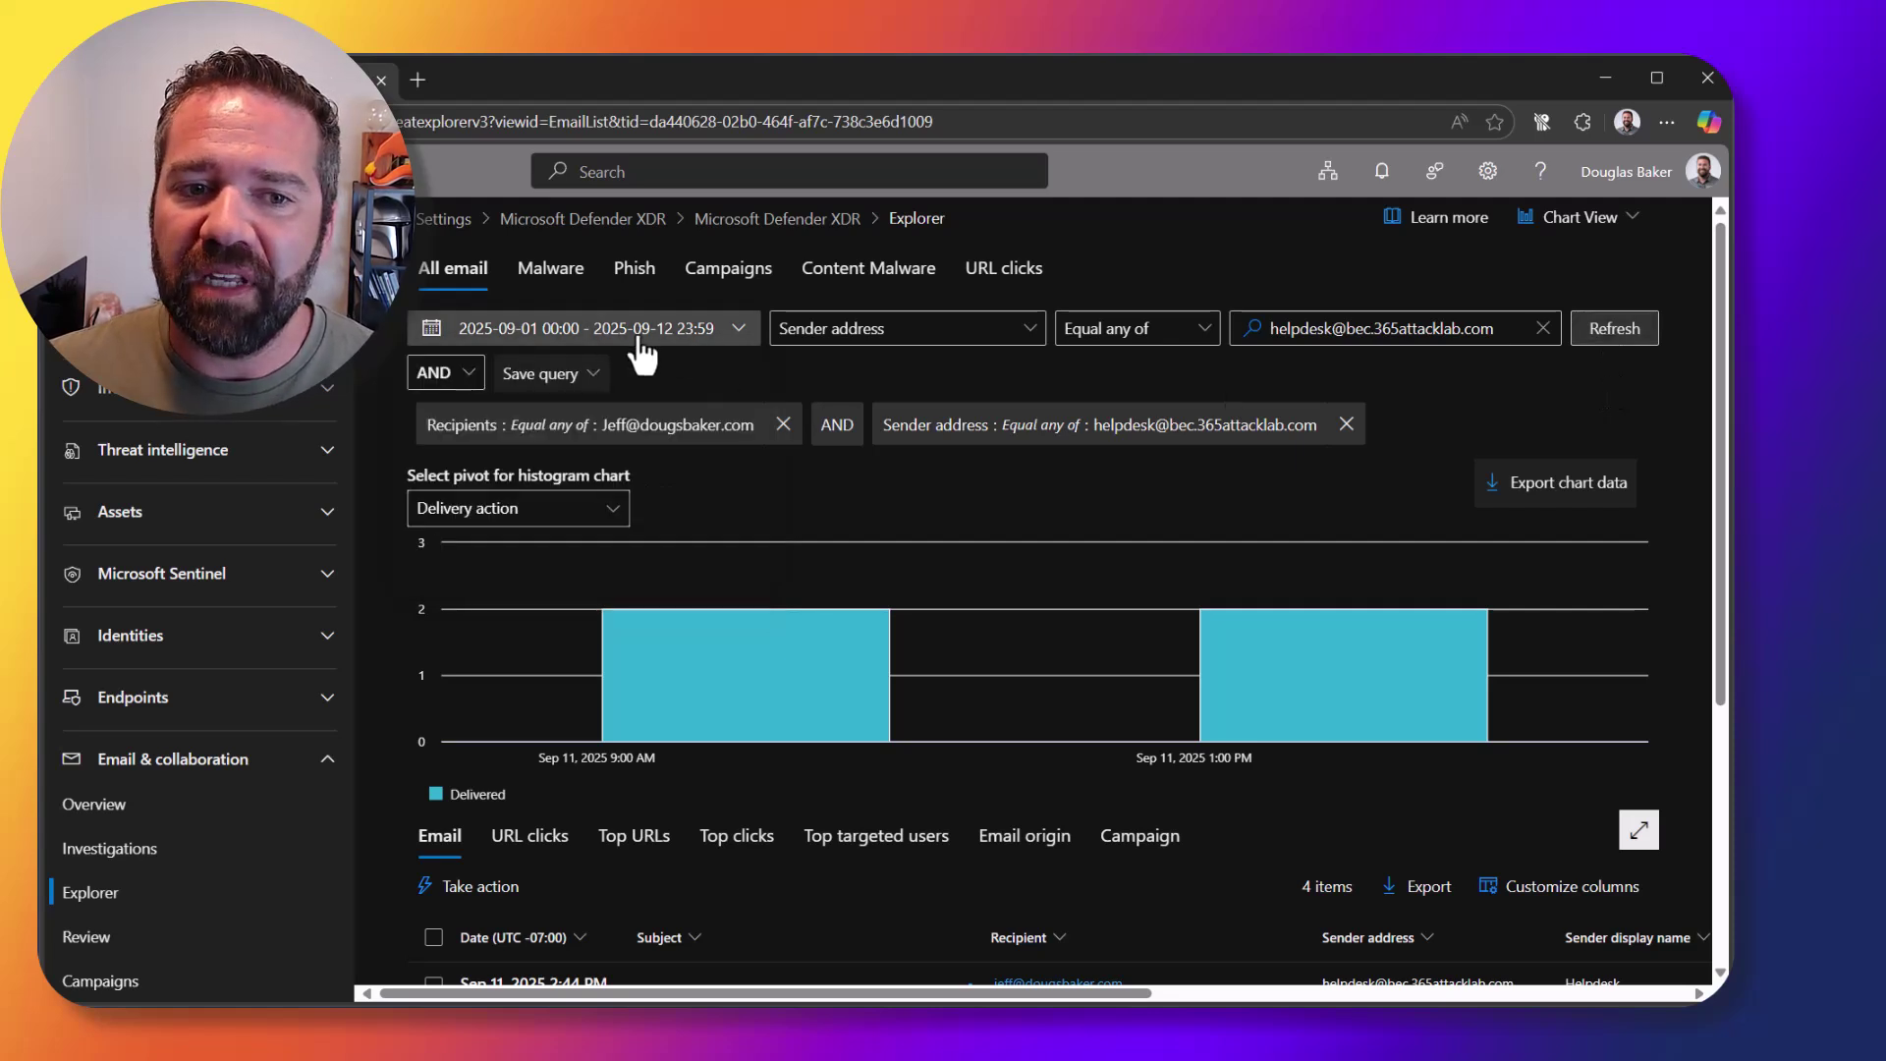
{"action": "left_click", "coordinate": [1430, 328]}
{"action": "left_click", "coordinate": [1601, 333]}
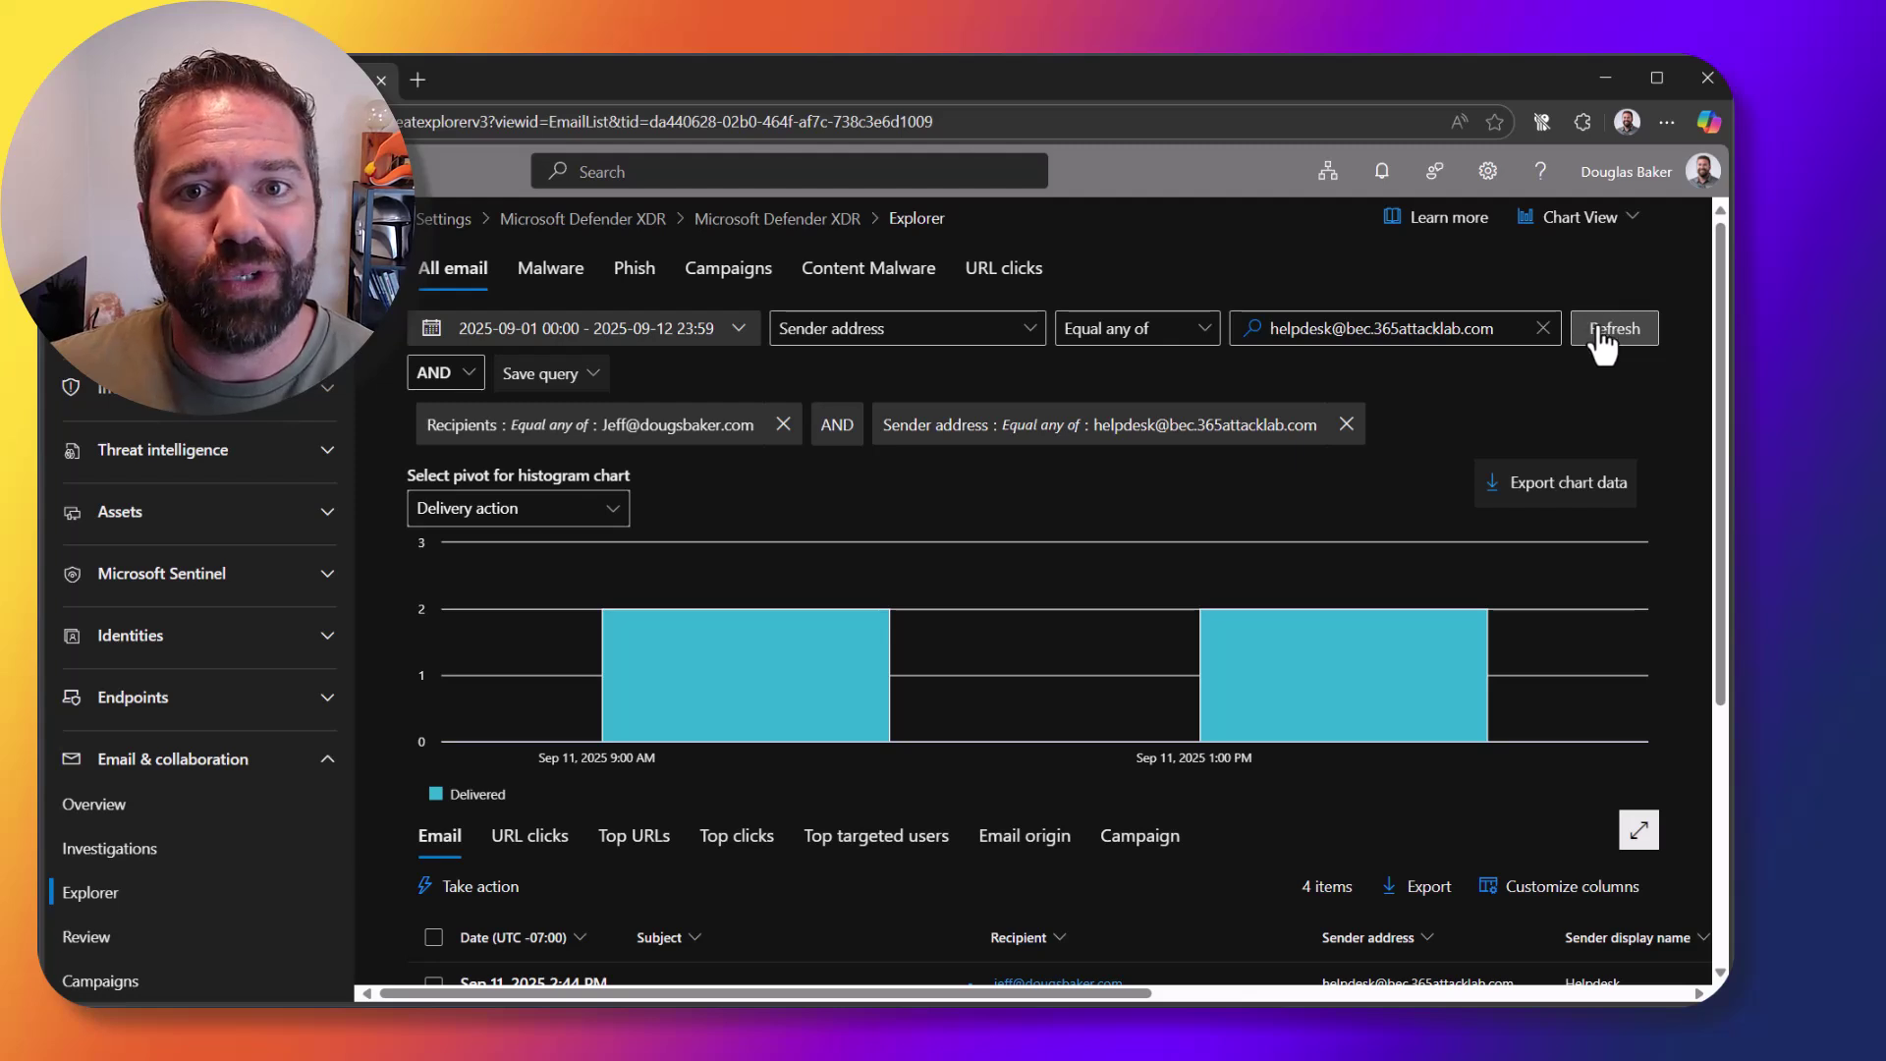
{"action": "left_click", "coordinate": [1601, 334]}
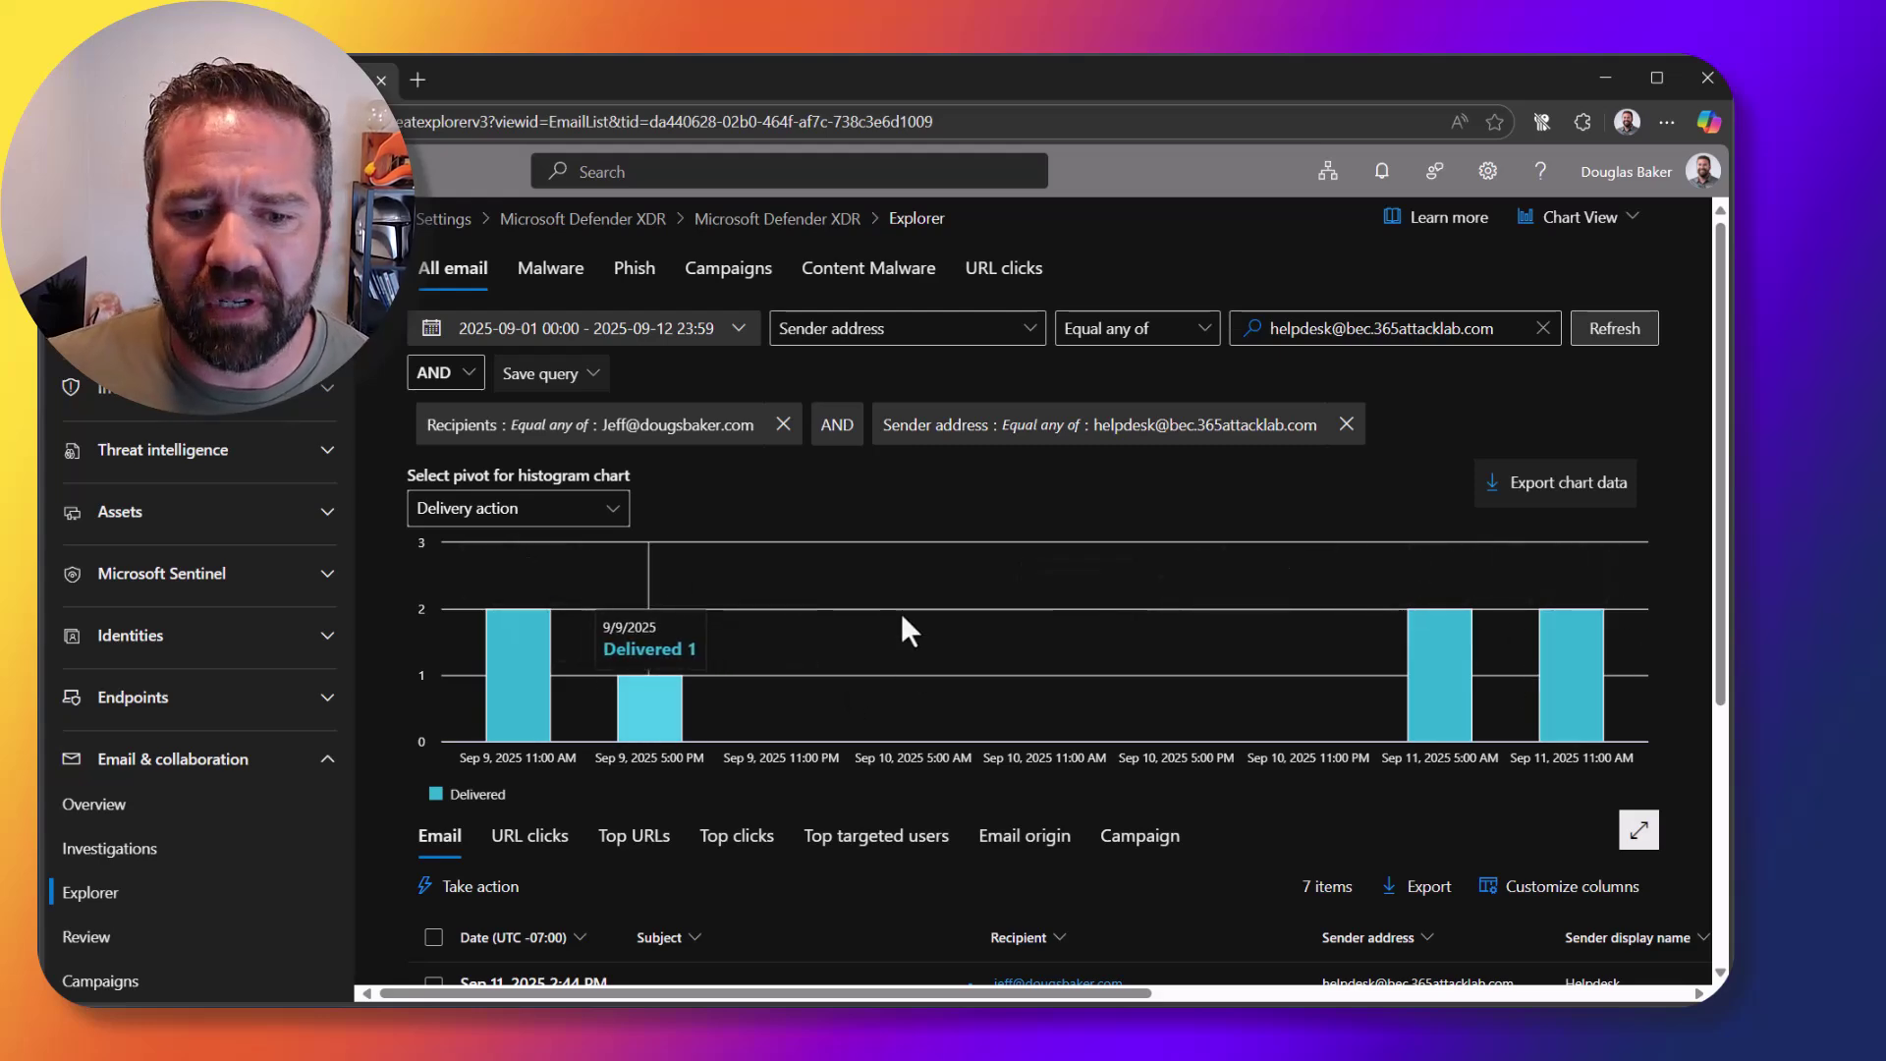
Step: Review the 10:04 AM Daily Update email's Delivered action and Tenant Allow/Block List override reason
{"action": "scroll", "coordinate": [900, 613], "scroll_direction": "down", "scroll_amount": 5}
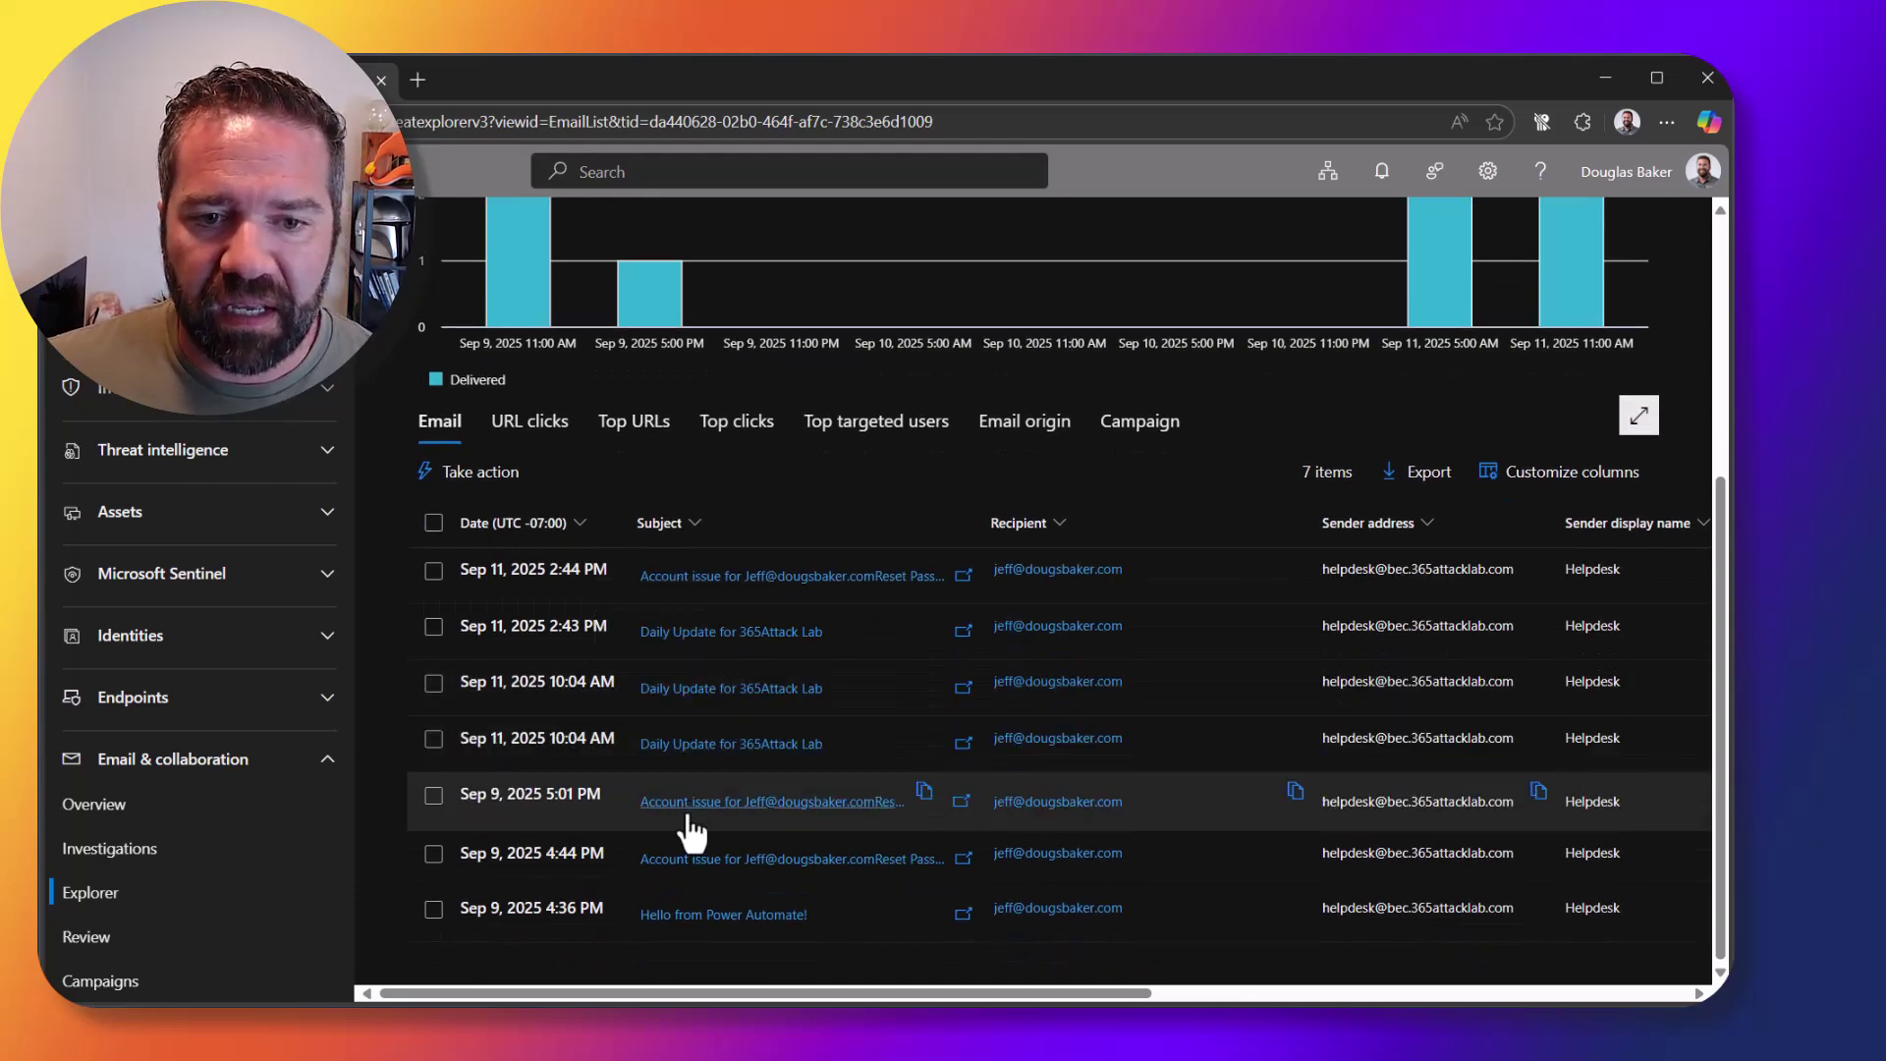
{"action": "left_click", "coordinate": [677, 748]}
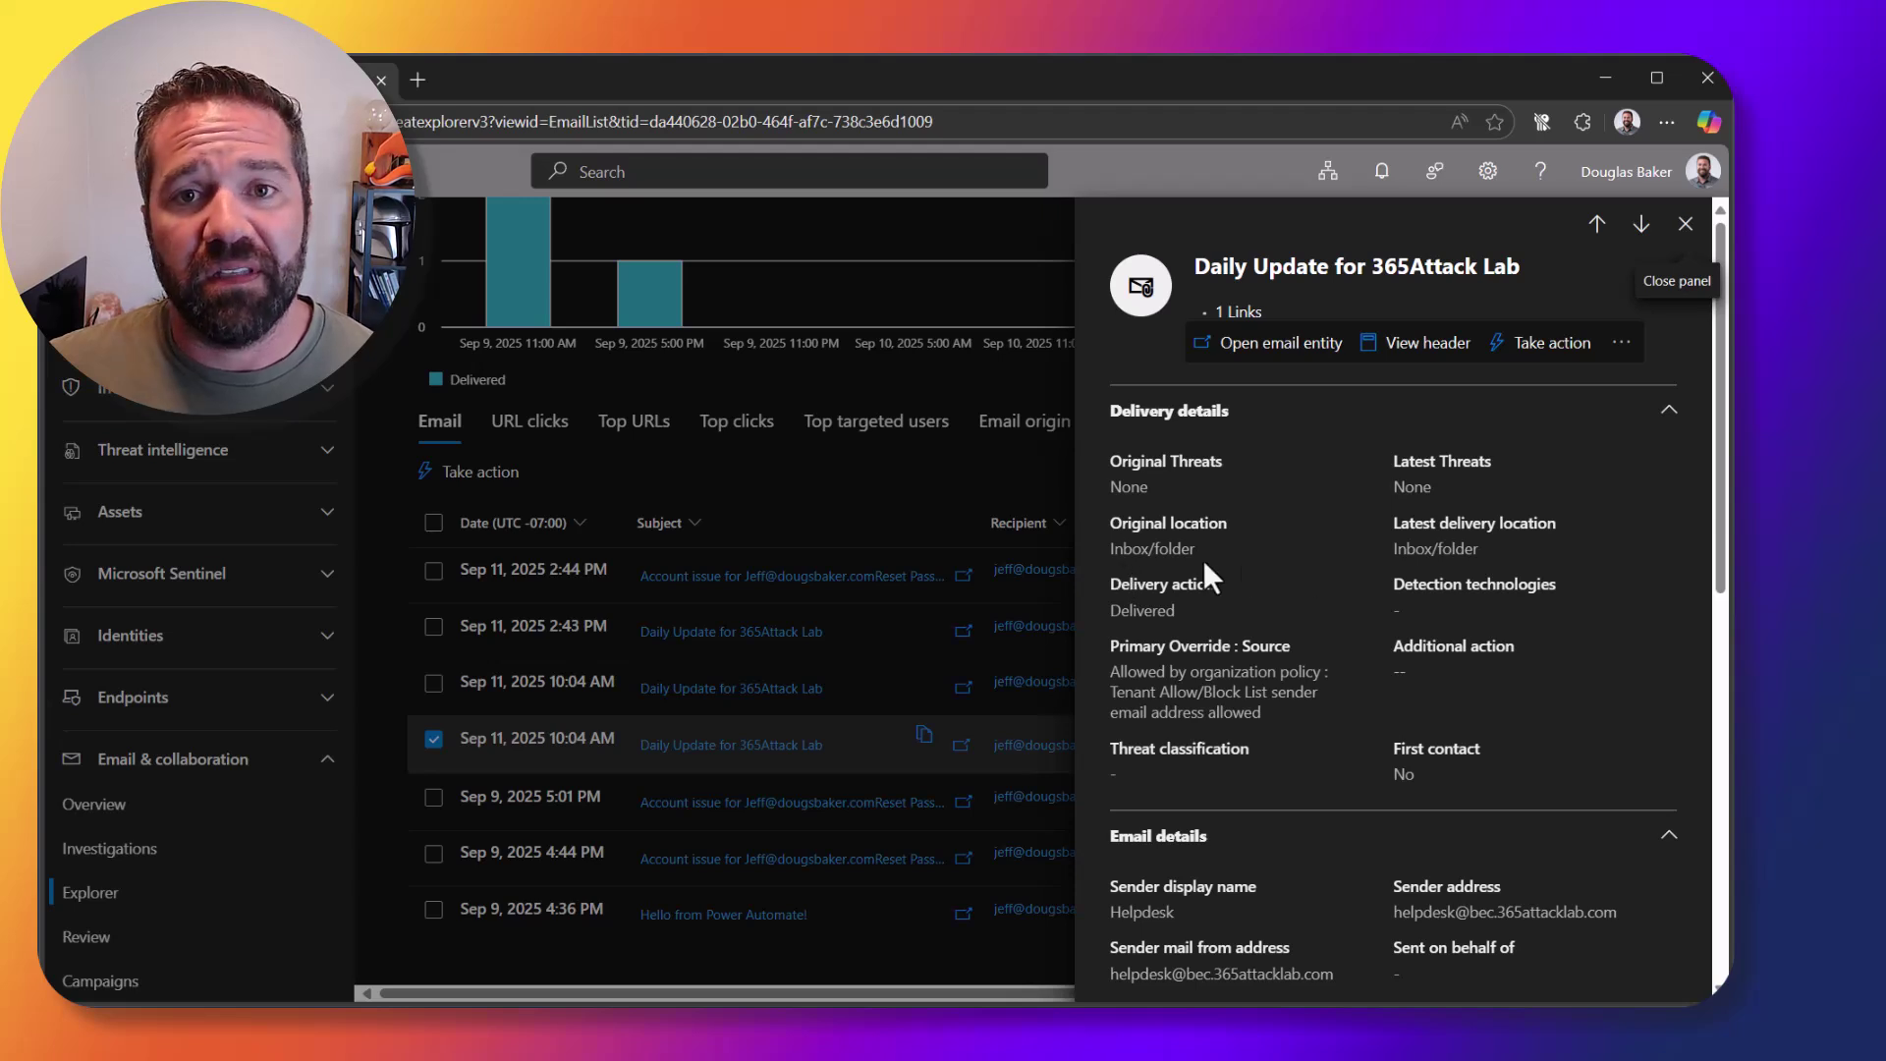
{"action": "double_click", "coordinate": [1132, 610]}
{"action": "left_click", "coordinate": [1191, 676]}
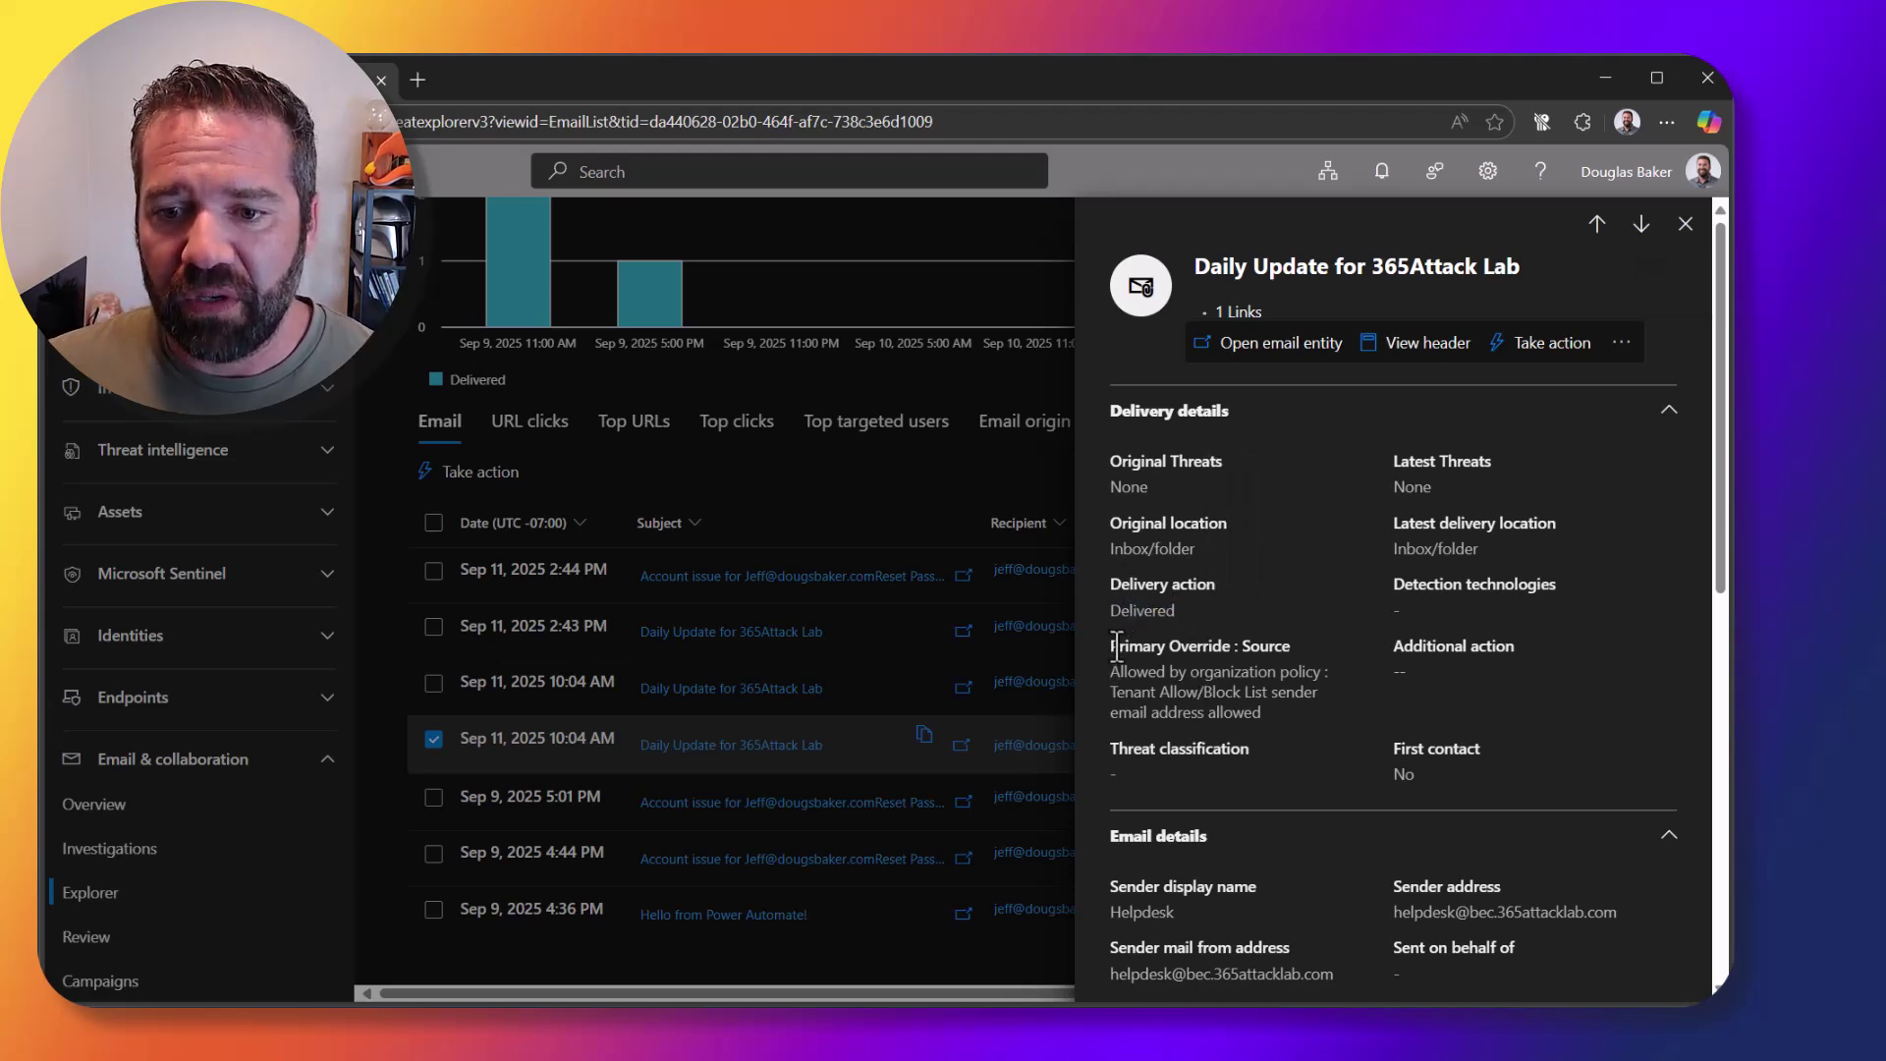
{"action": "left_click_drag", "start_coordinate": [1115, 645], "coordinate": [1293, 726]}
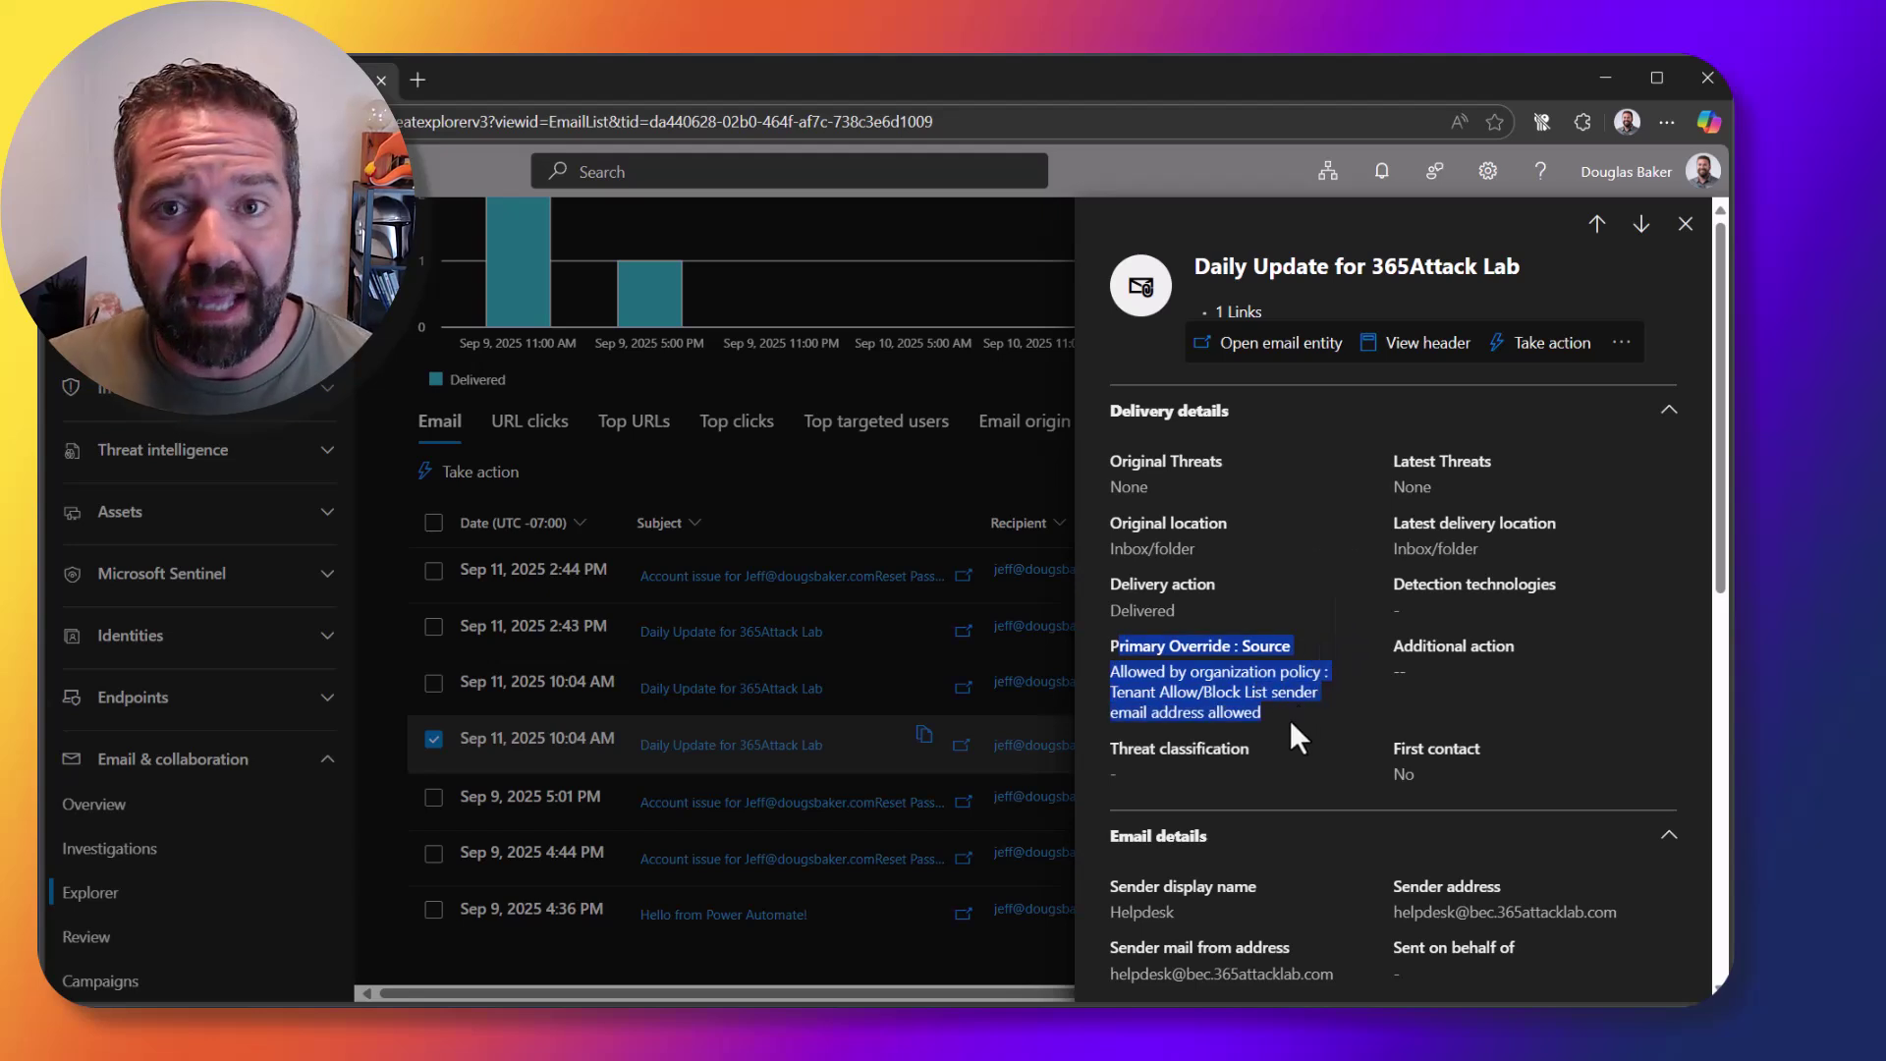
{"action": "left_click", "coordinate": [1290, 721]}
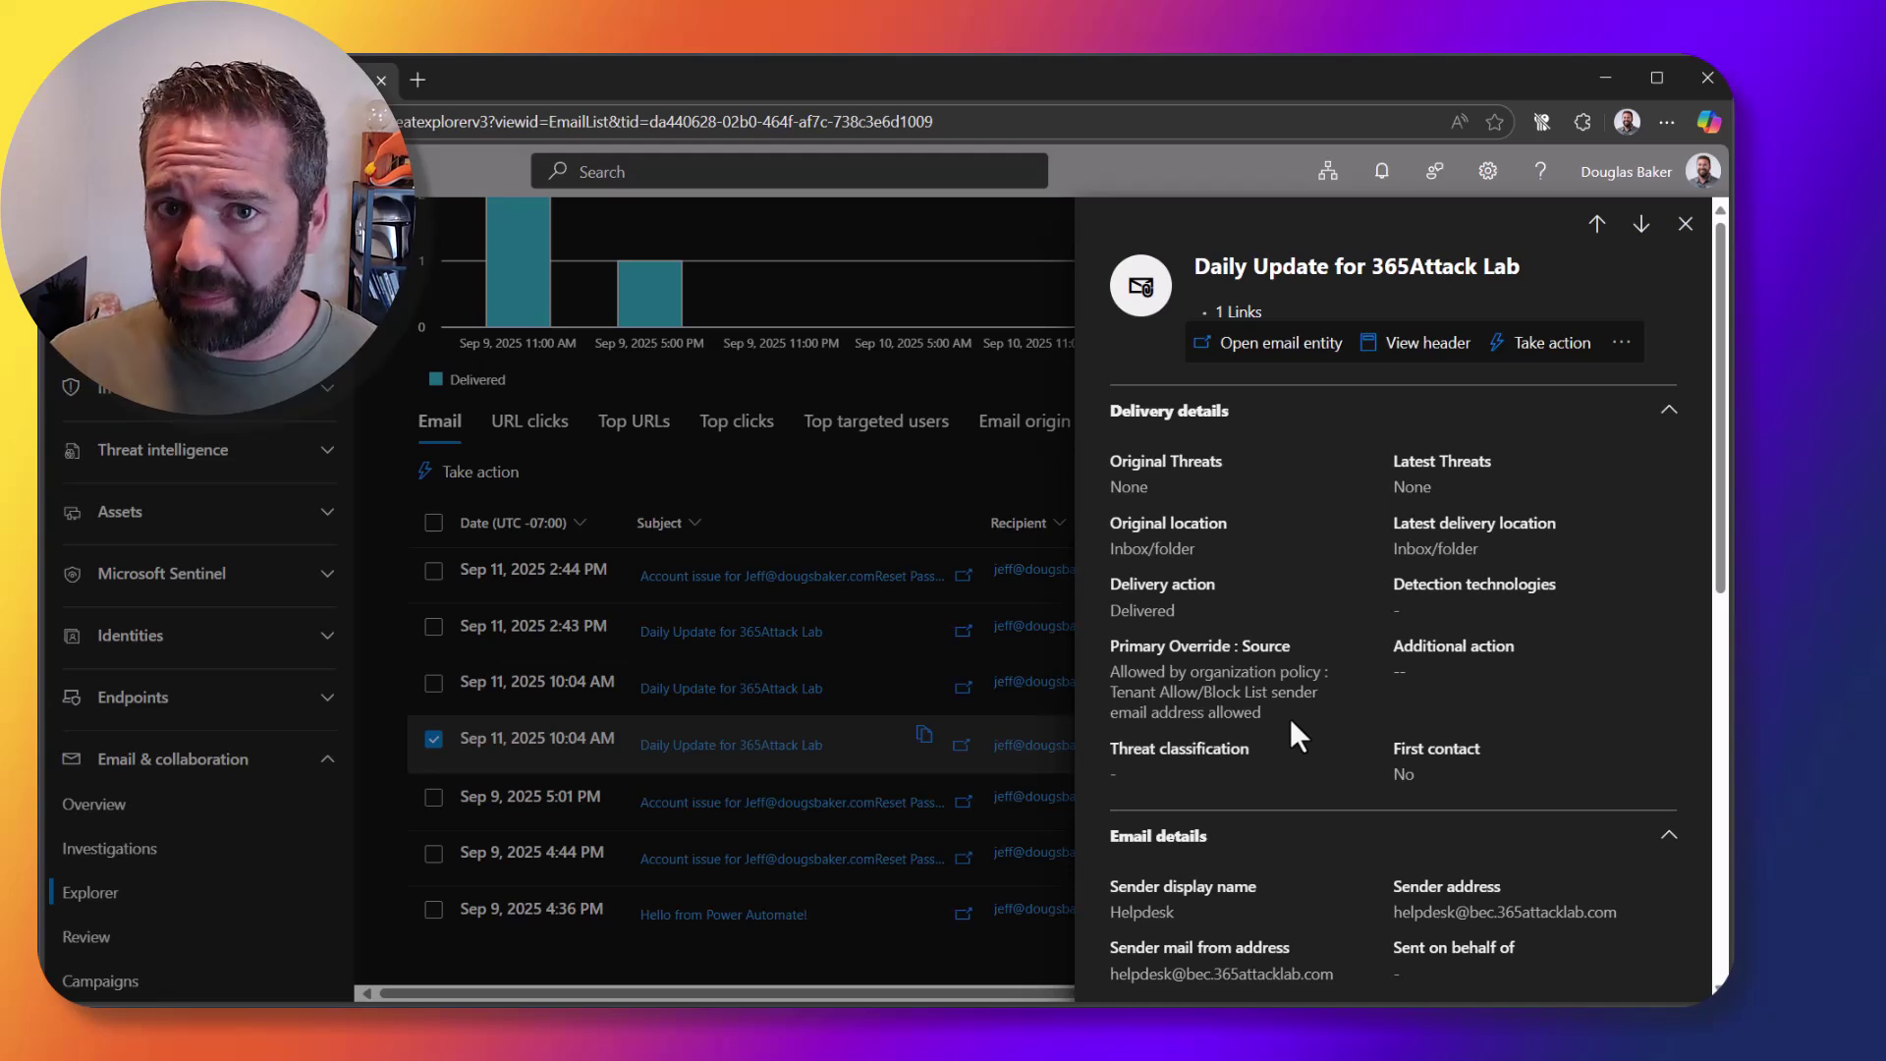
{"action": "left_click_drag", "start_coordinate": [1255, 713], "coordinate": [1120, 671]}
{"action": "left_click", "coordinate": [1269, 715]}
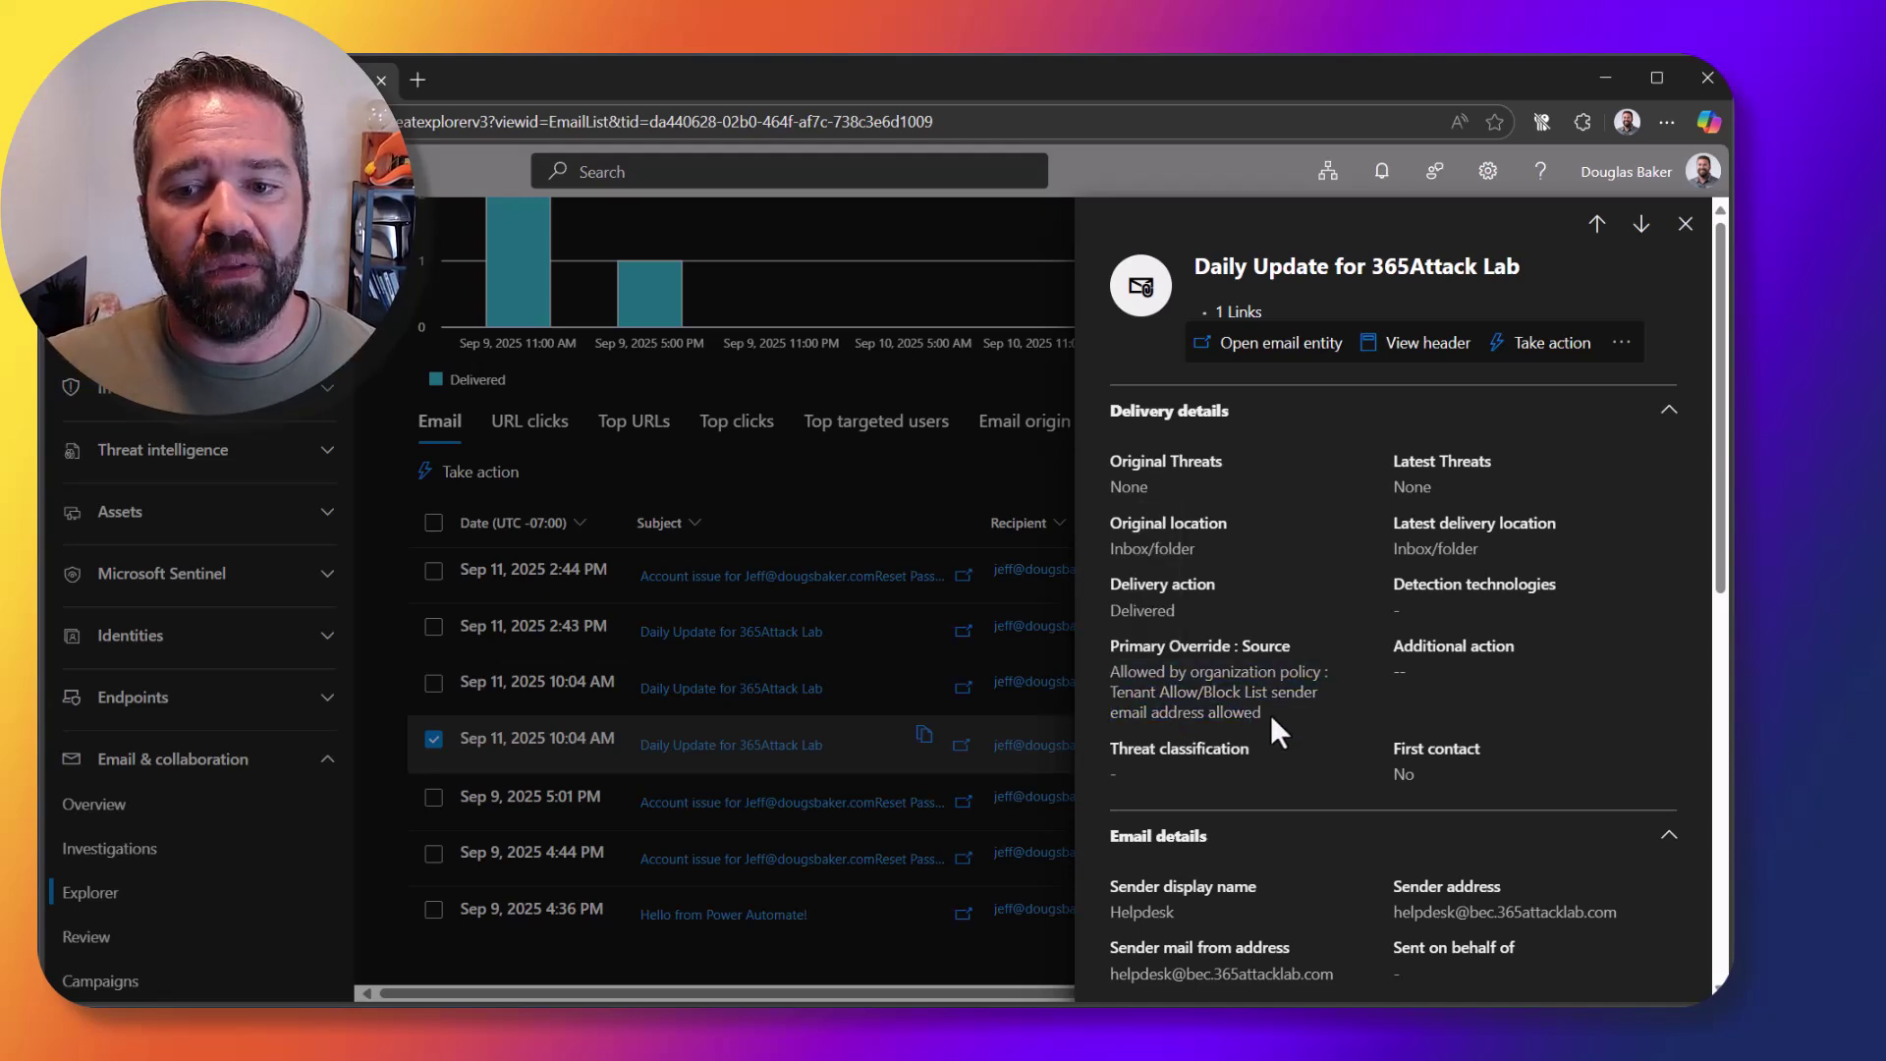
{"action": "left_click_drag", "start_coordinate": [1265, 713], "coordinate": [1147, 672]}
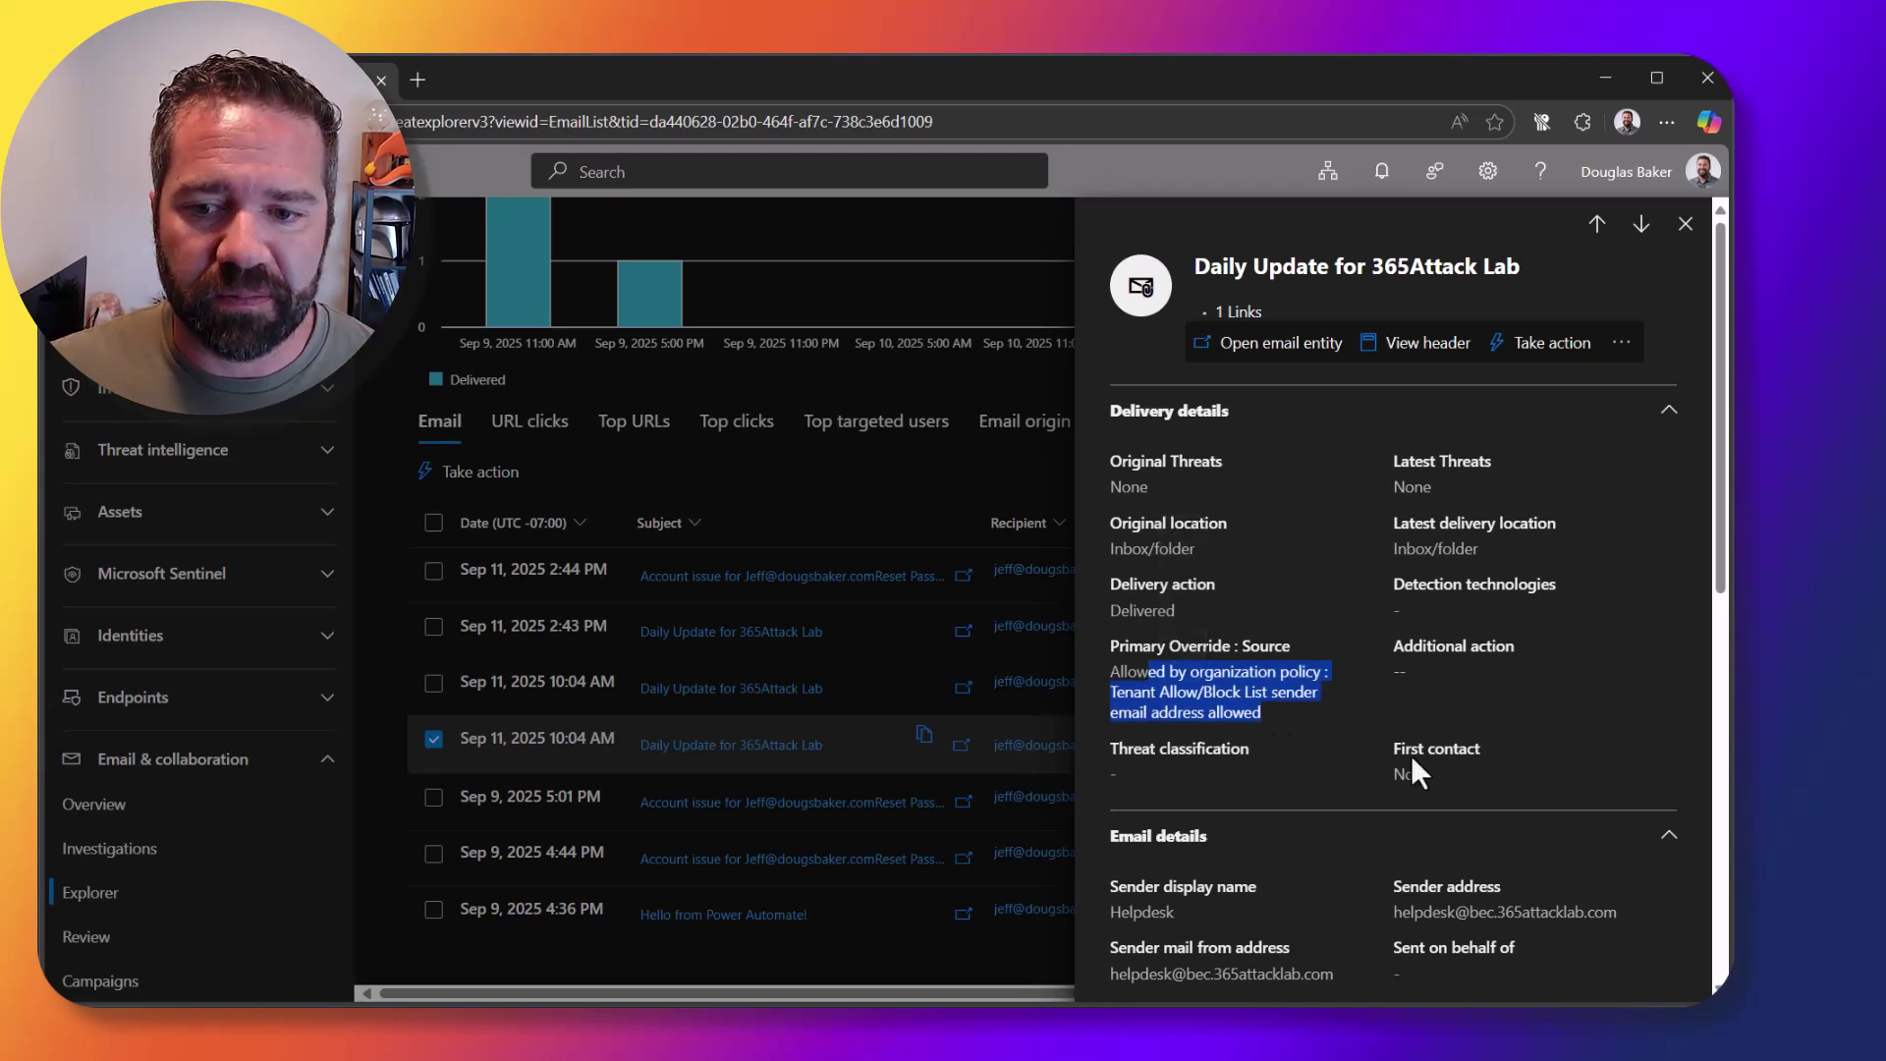
{"action": "scroll", "coordinate": [1410, 756], "scroll_direction": "down", "scroll_amount": 4}
{"action": "scroll", "coordinate": [1411, 808], "scroll_direction": "down", "scroll_amount": 5}
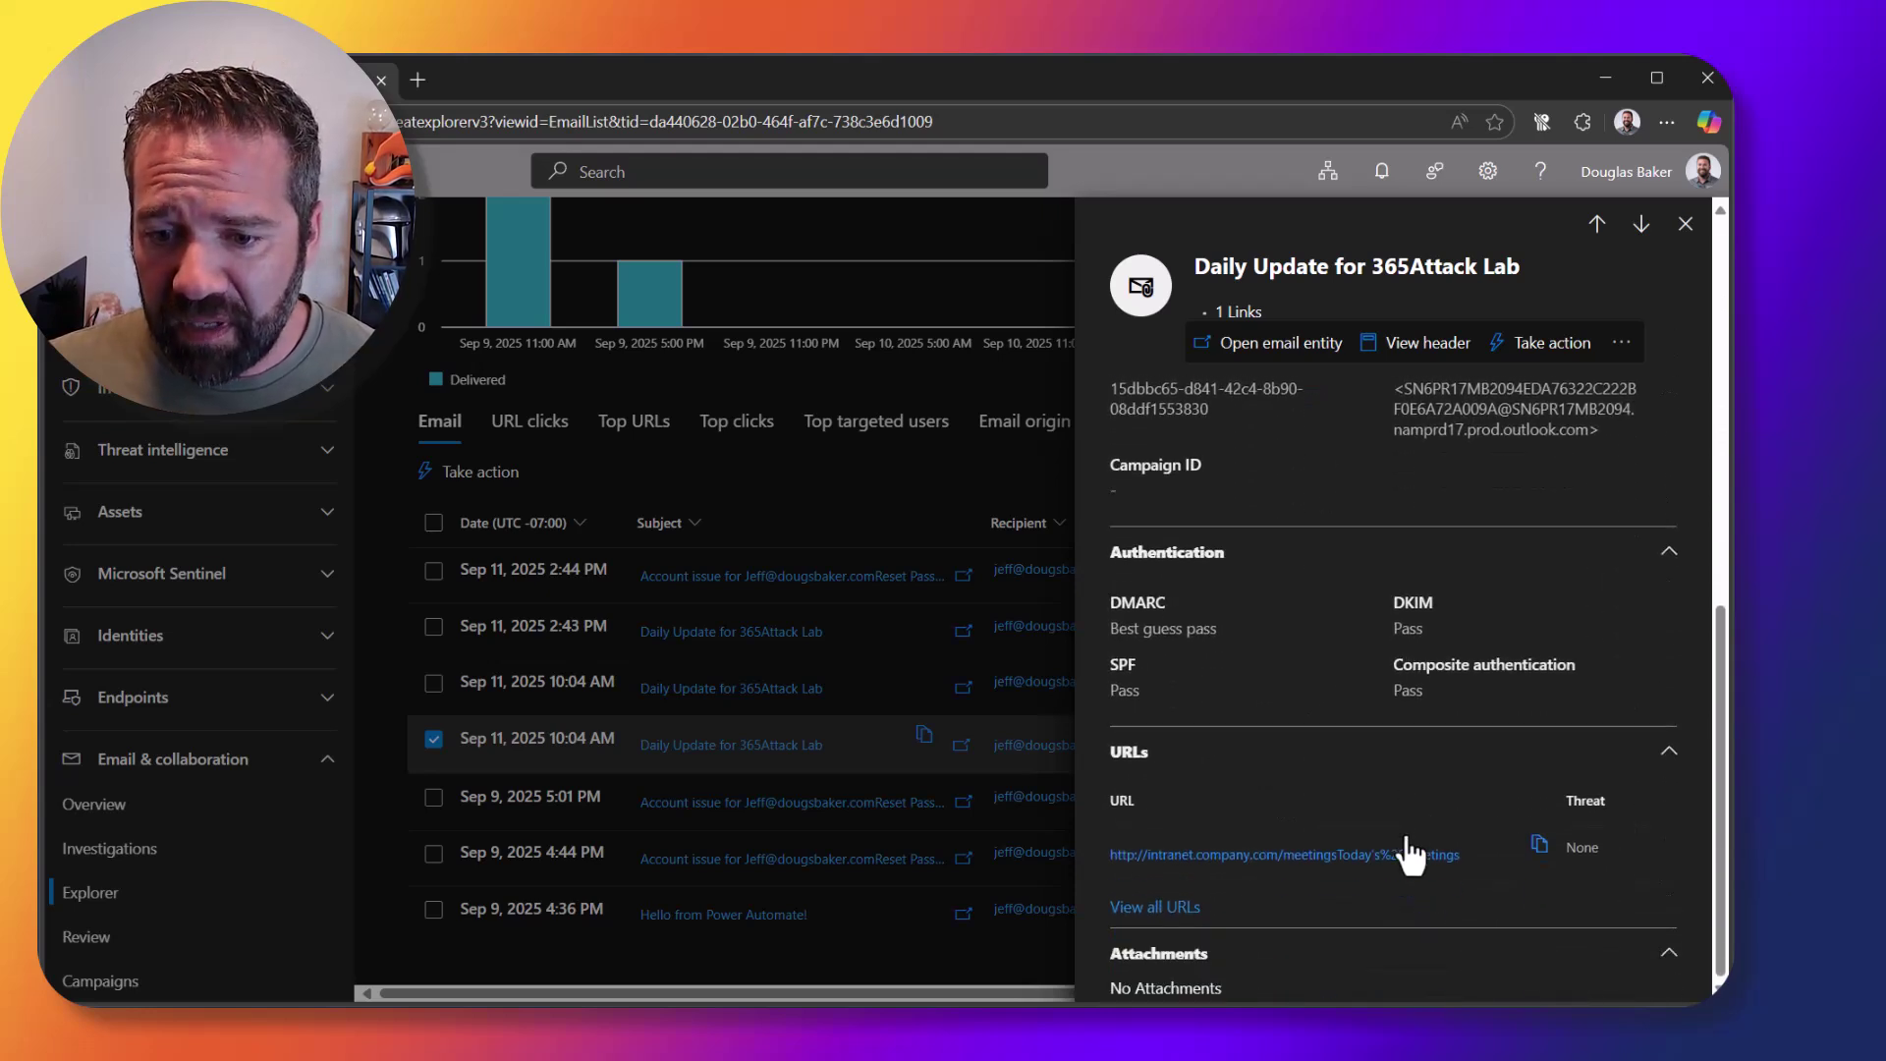
{"action": "left_click", "coordinate": [1682, 225]}
Step: Inspect the 2:44 PM account-issue email and start a response action on it
{"action": "left_click", "coordinate": [732, 578]}
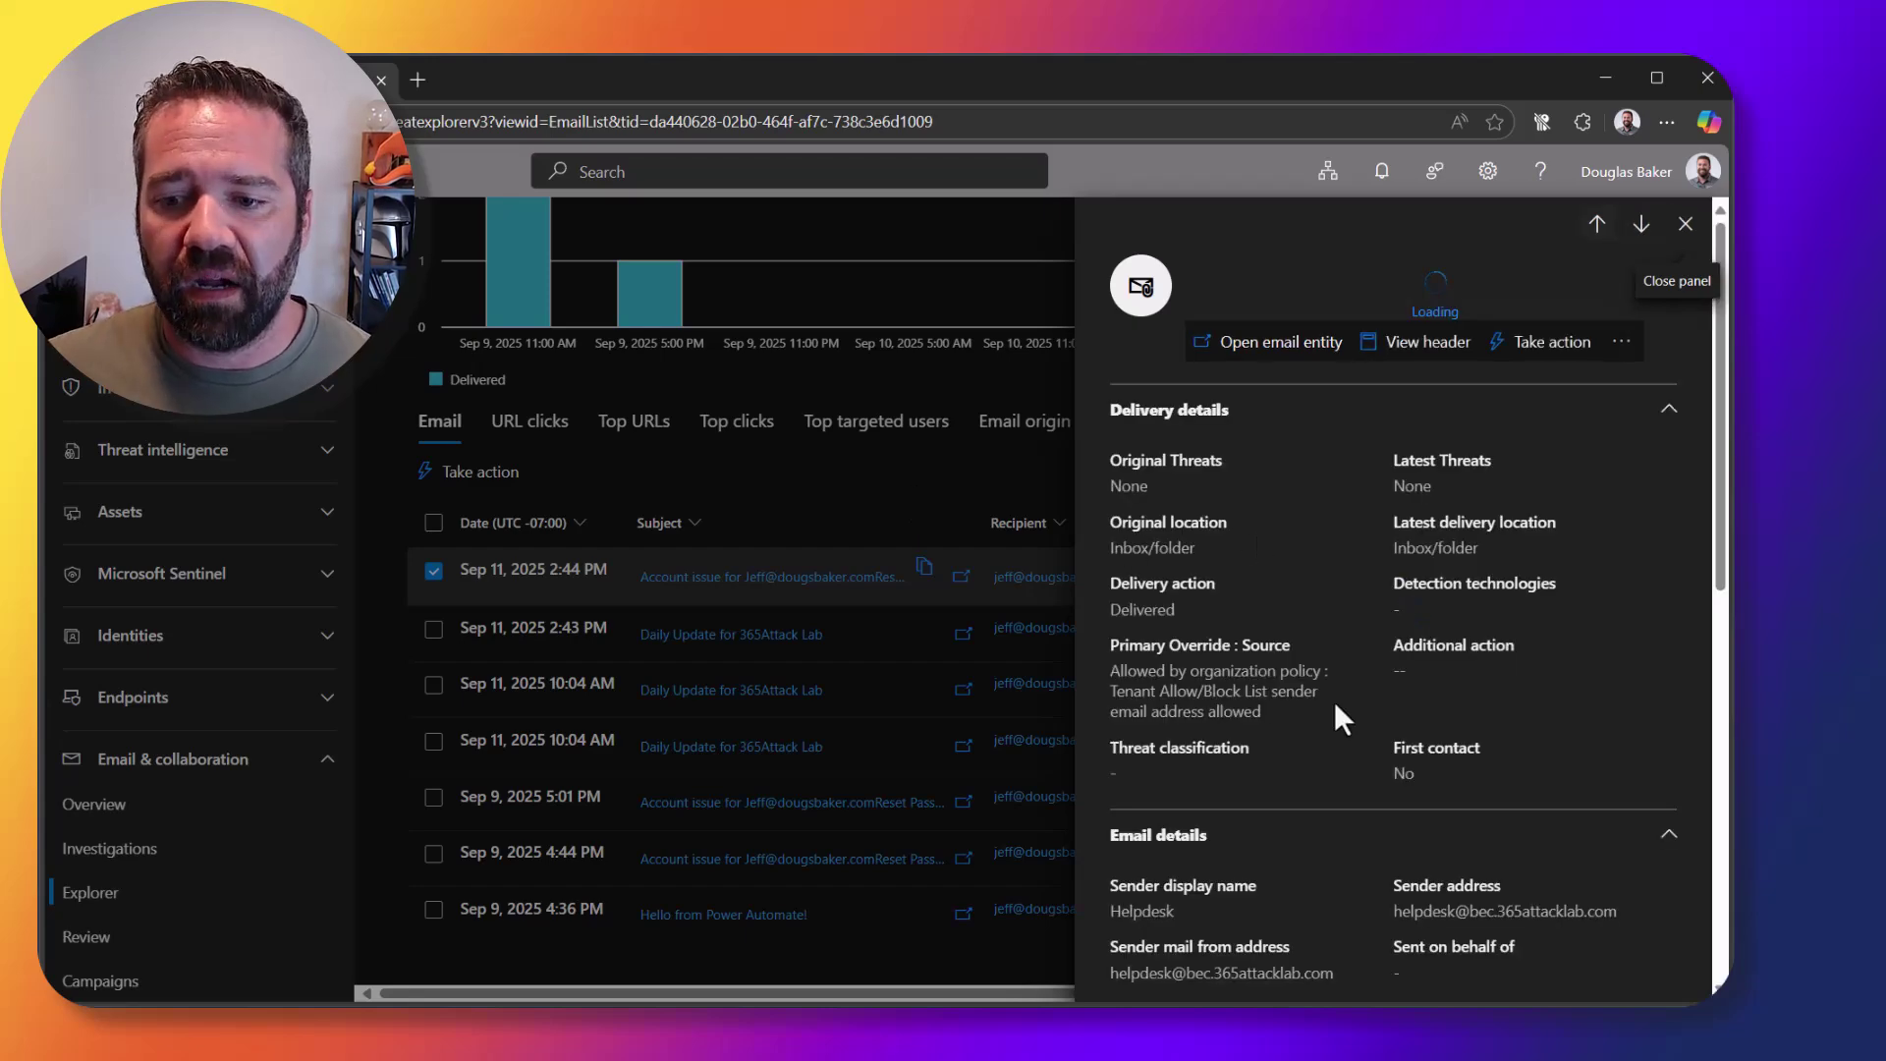
{"action": "scroll", "coordinate": [1334, 702], "scroll_direction": "down", "scroll_amount": 10}
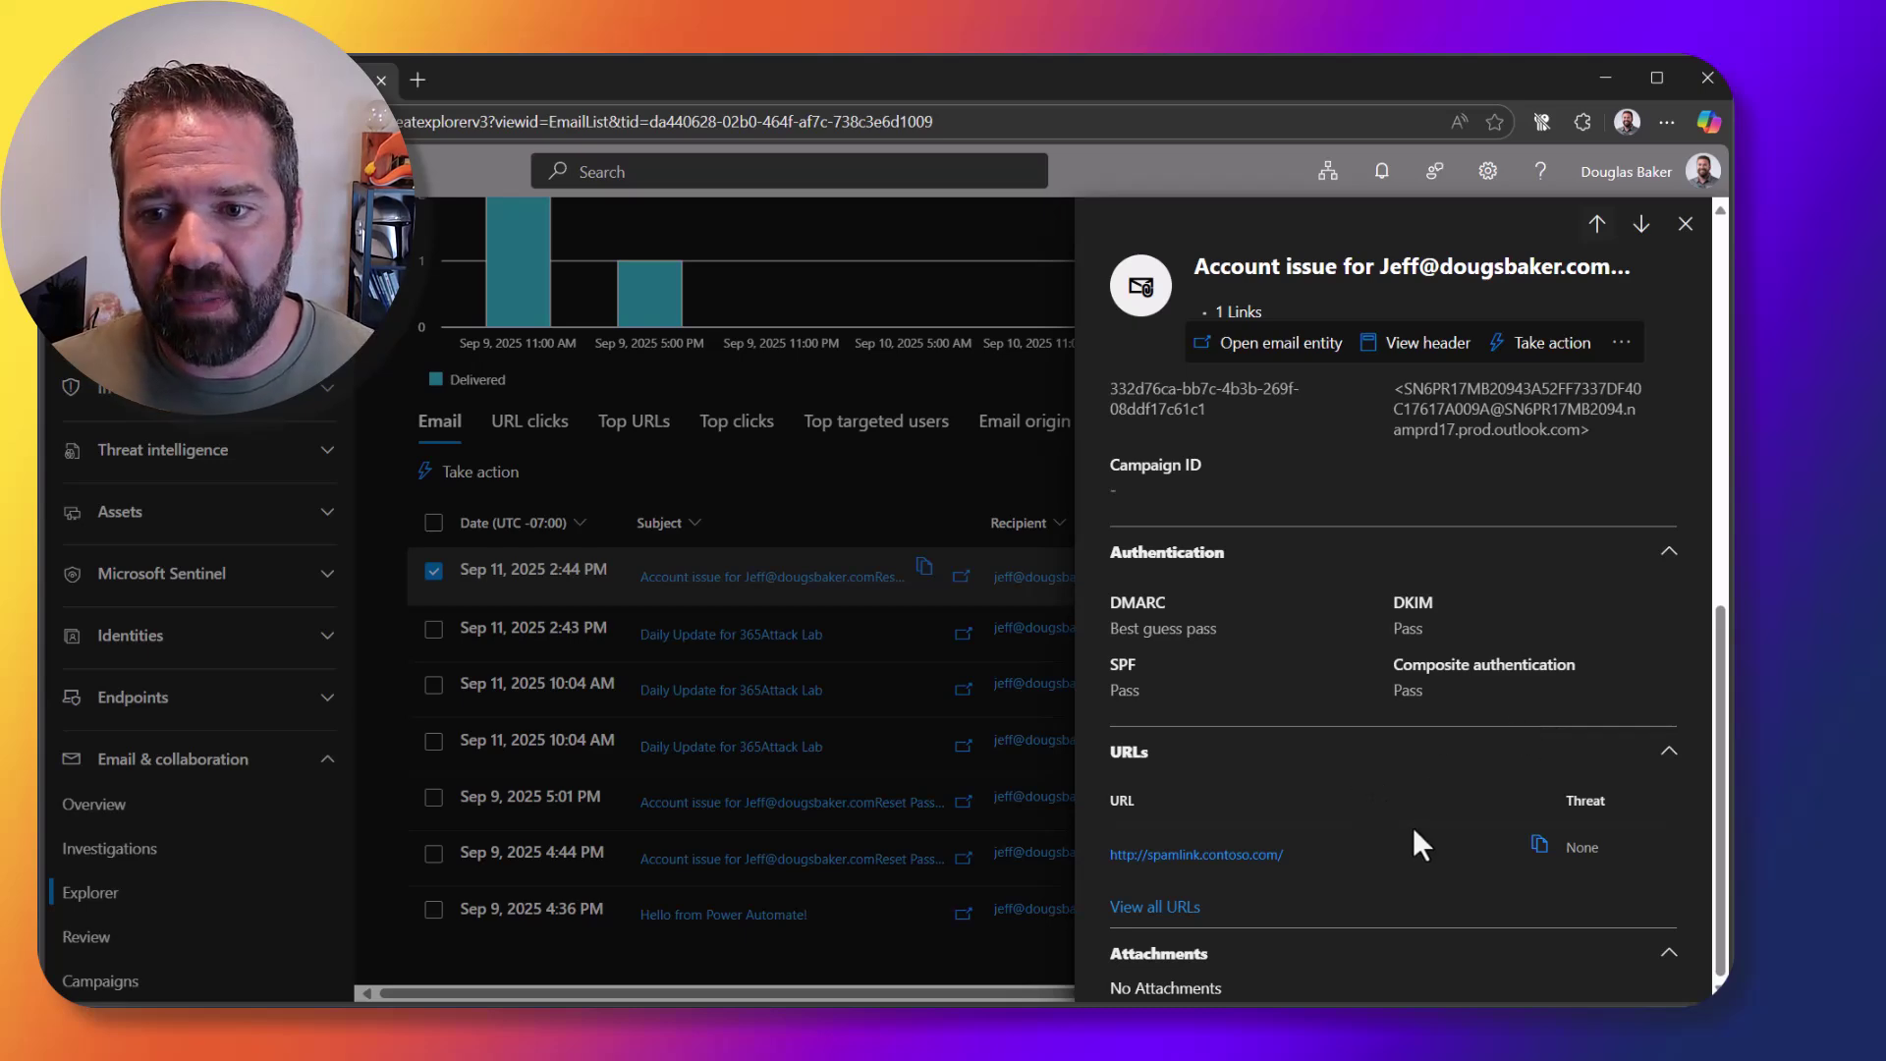
{"action": "scroll", "coordinate": [1415, 826], "scroll_direction": "up", "scroll_amount": 10}
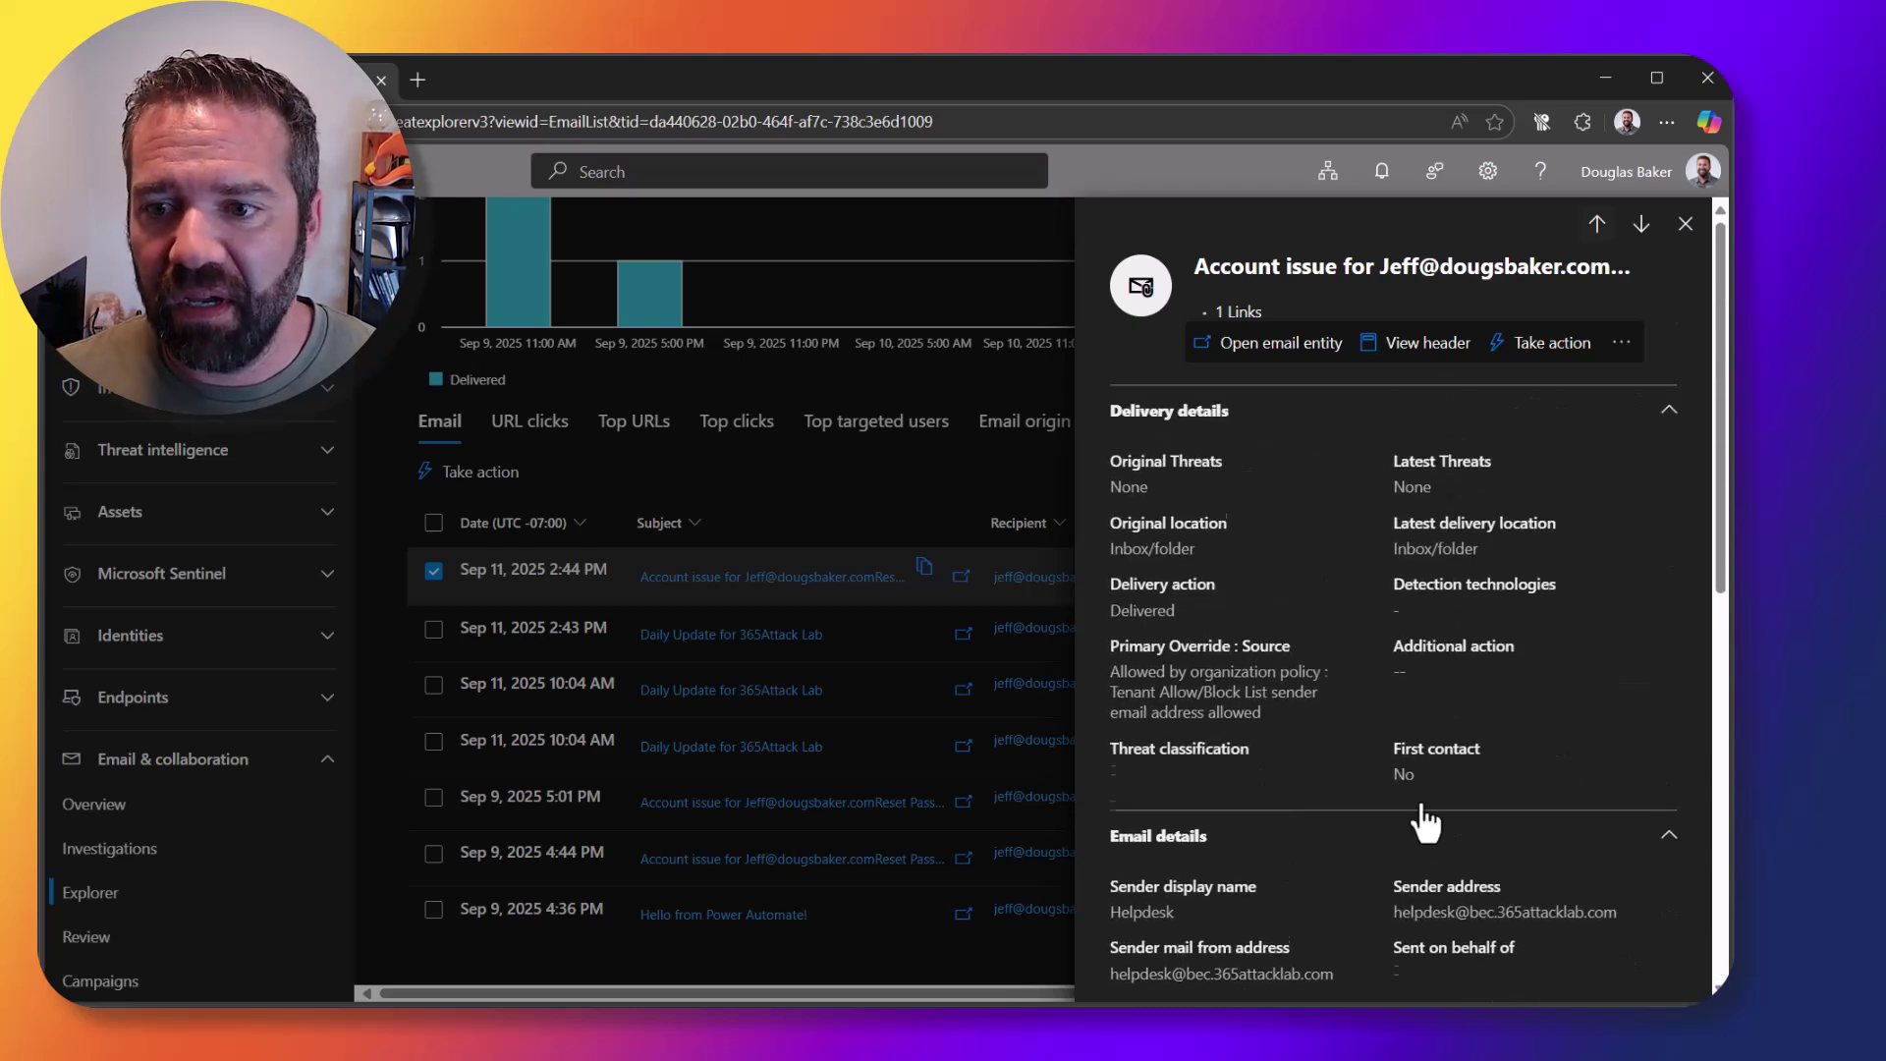
{"action": "left_click", "coordinate": [1544, 343]}
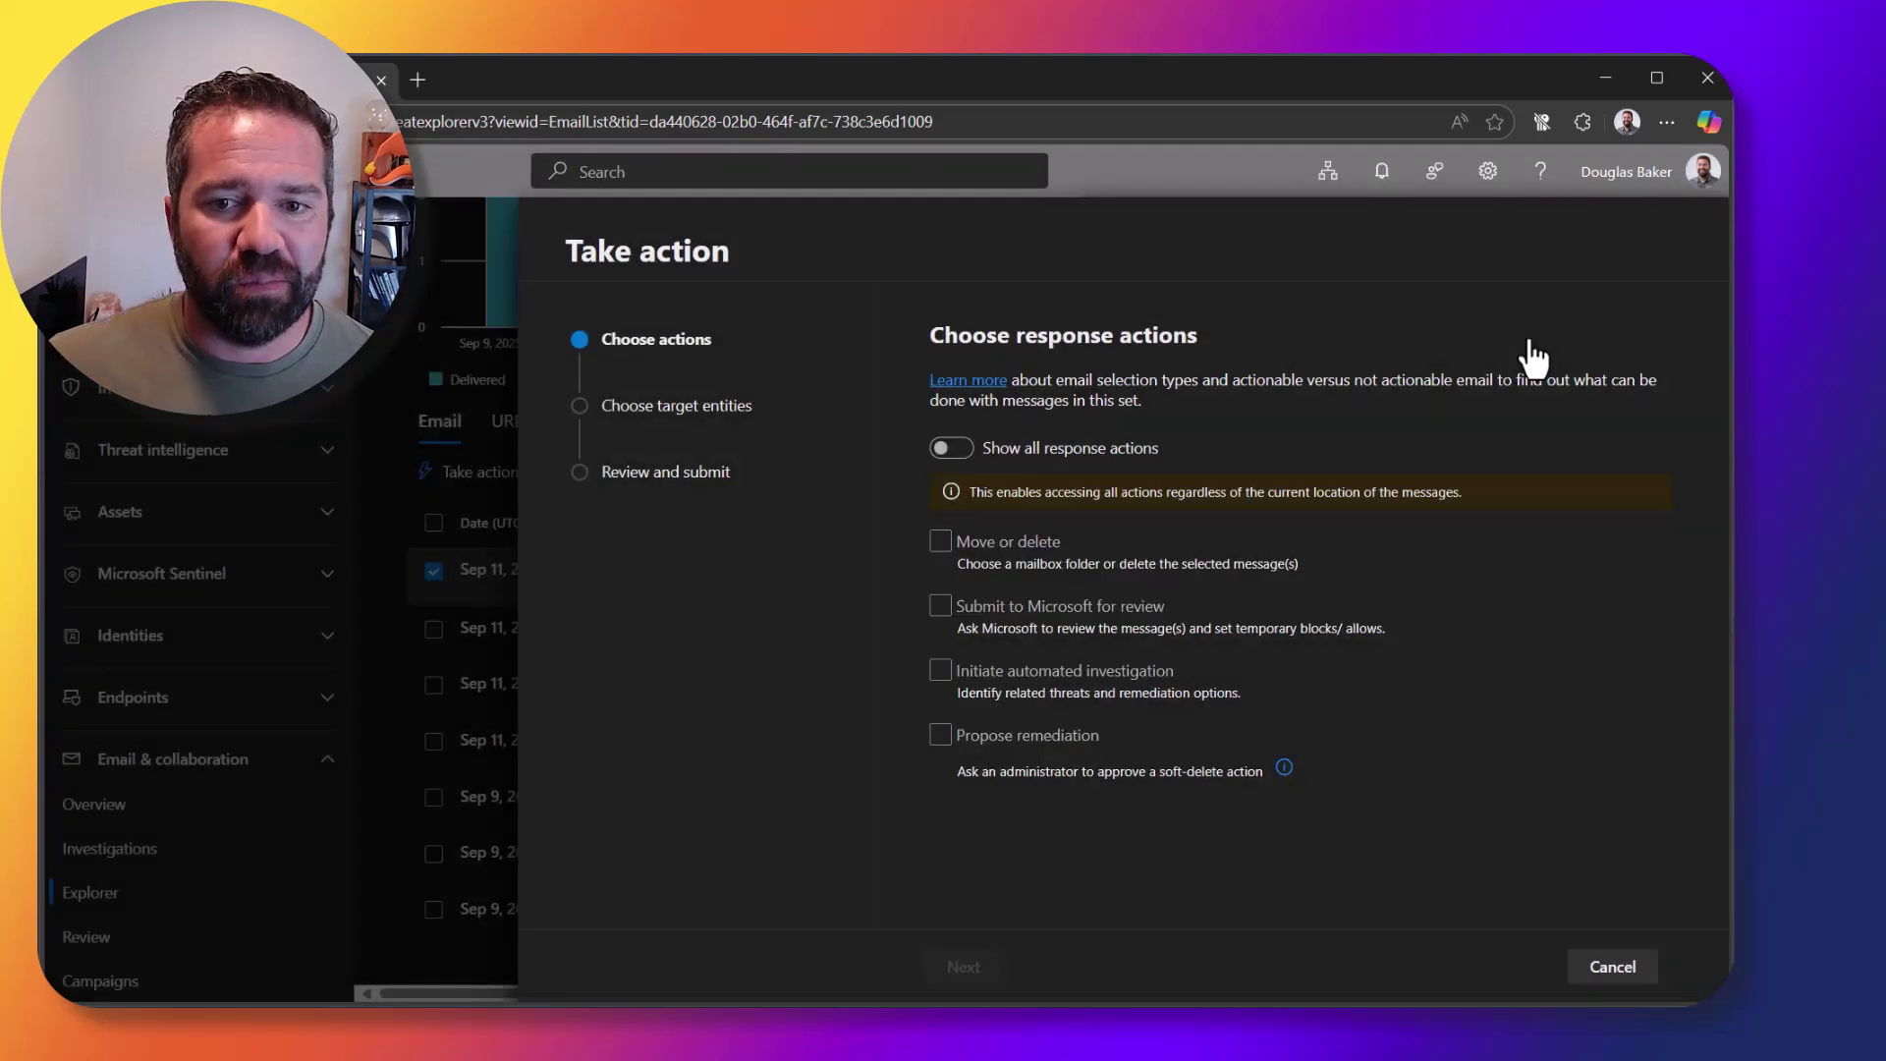
Step: Soft-delete the message and the sender's copy, submitting it to Microsoft as a confirmed threat
{"action": "left_click", "coordinate": [940, 540]}
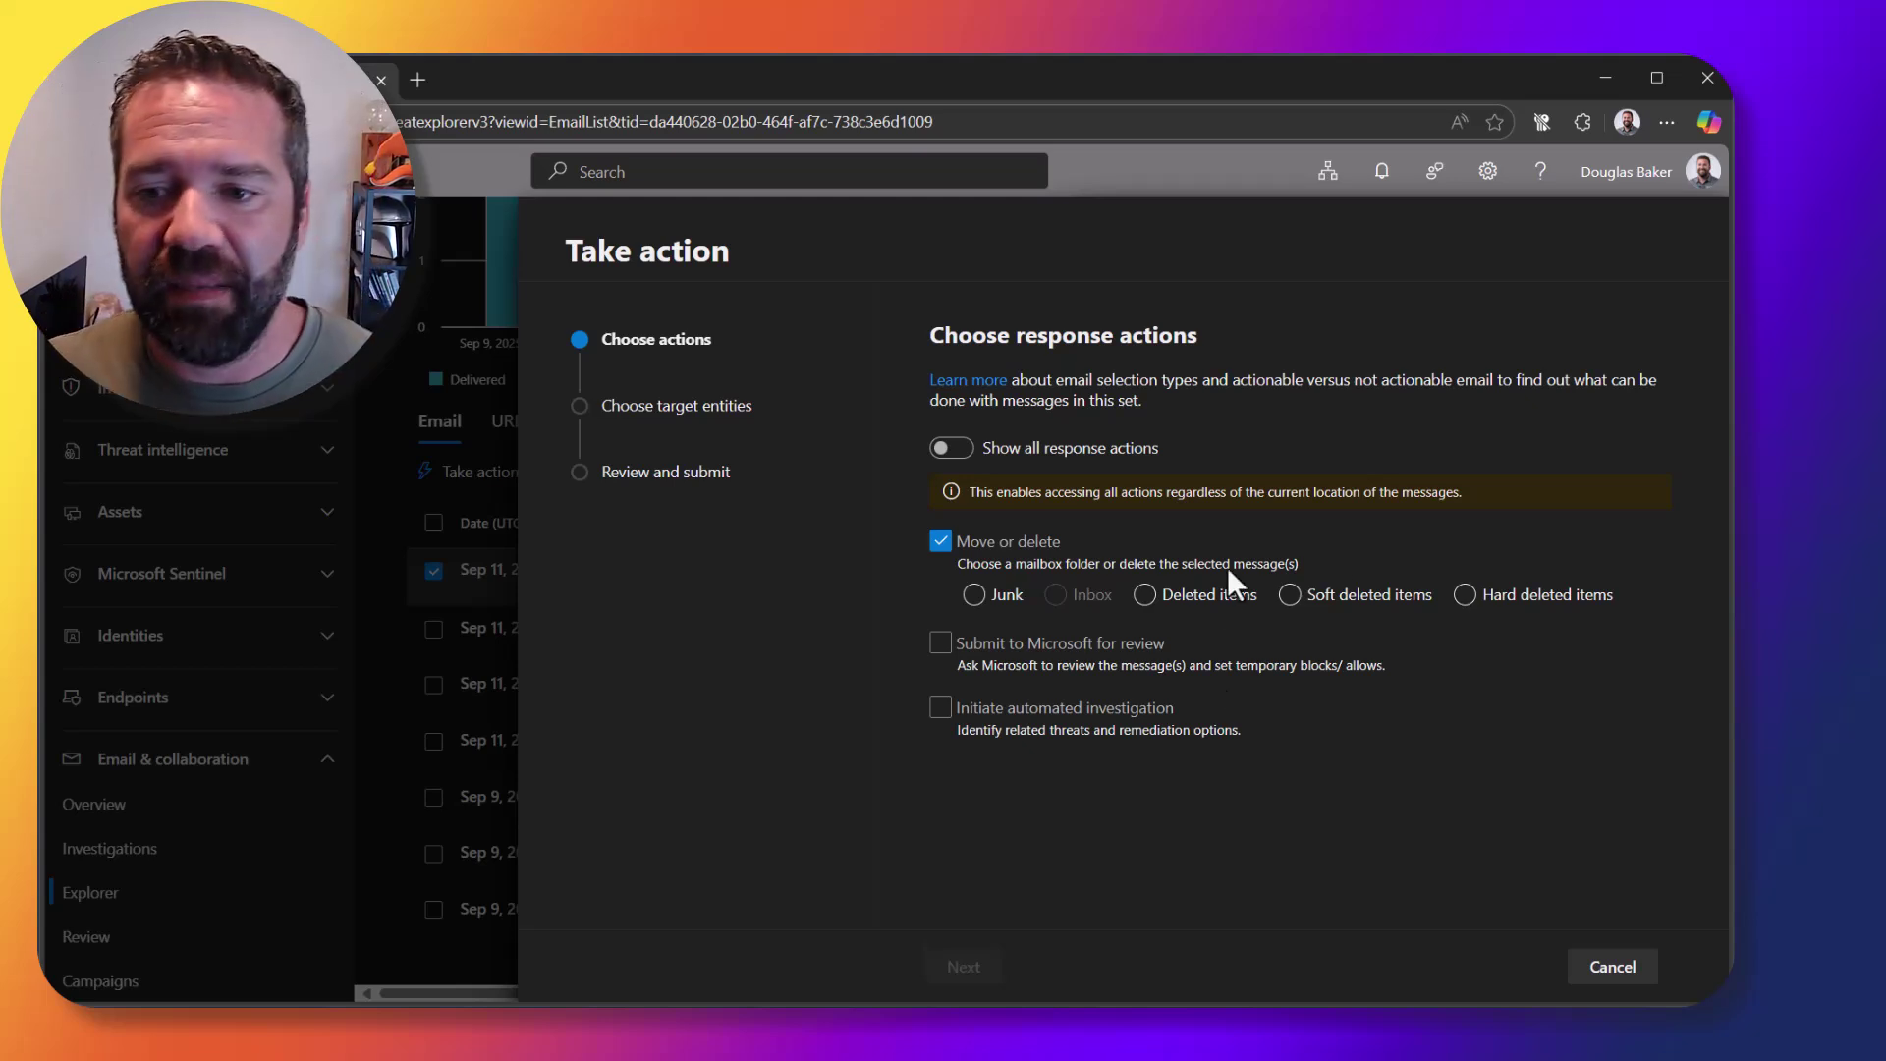
{"action": "left_click", "coordinate": [1466, 595]}
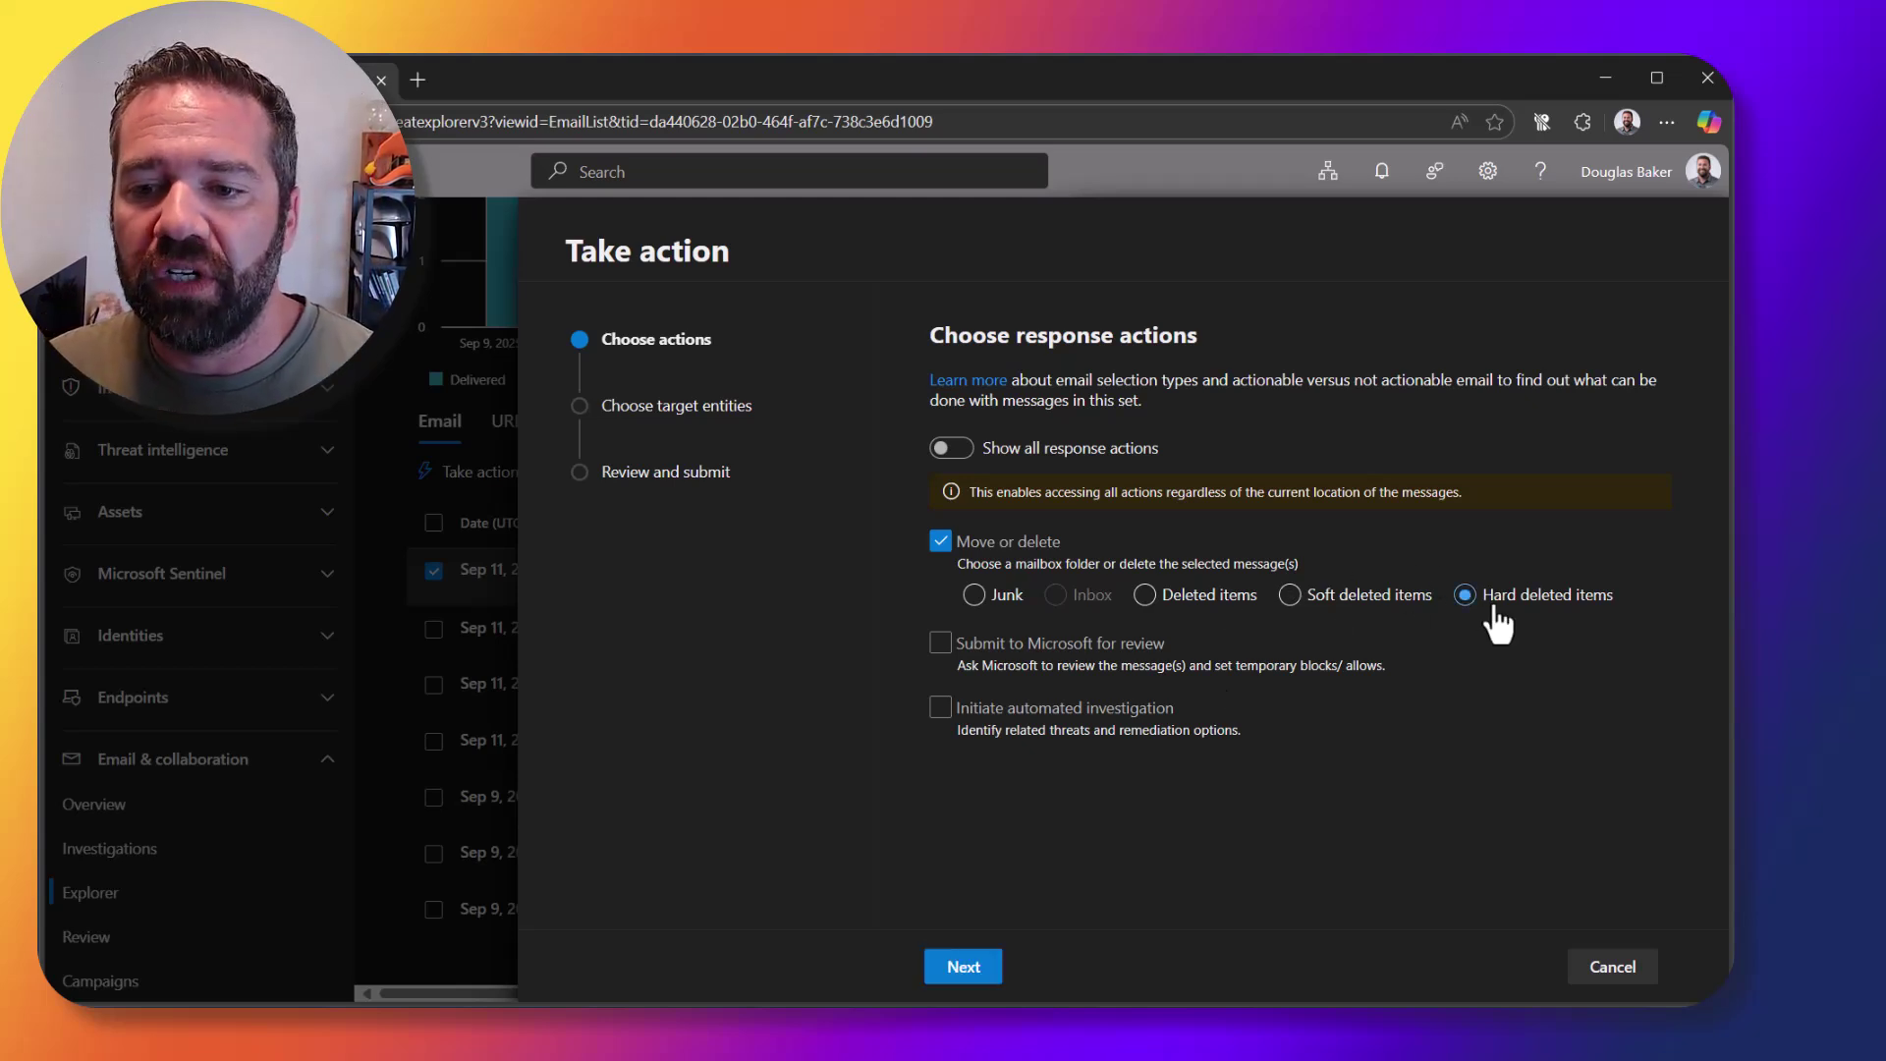
{"action": "left_click", "coordinate": [1343, 596]}
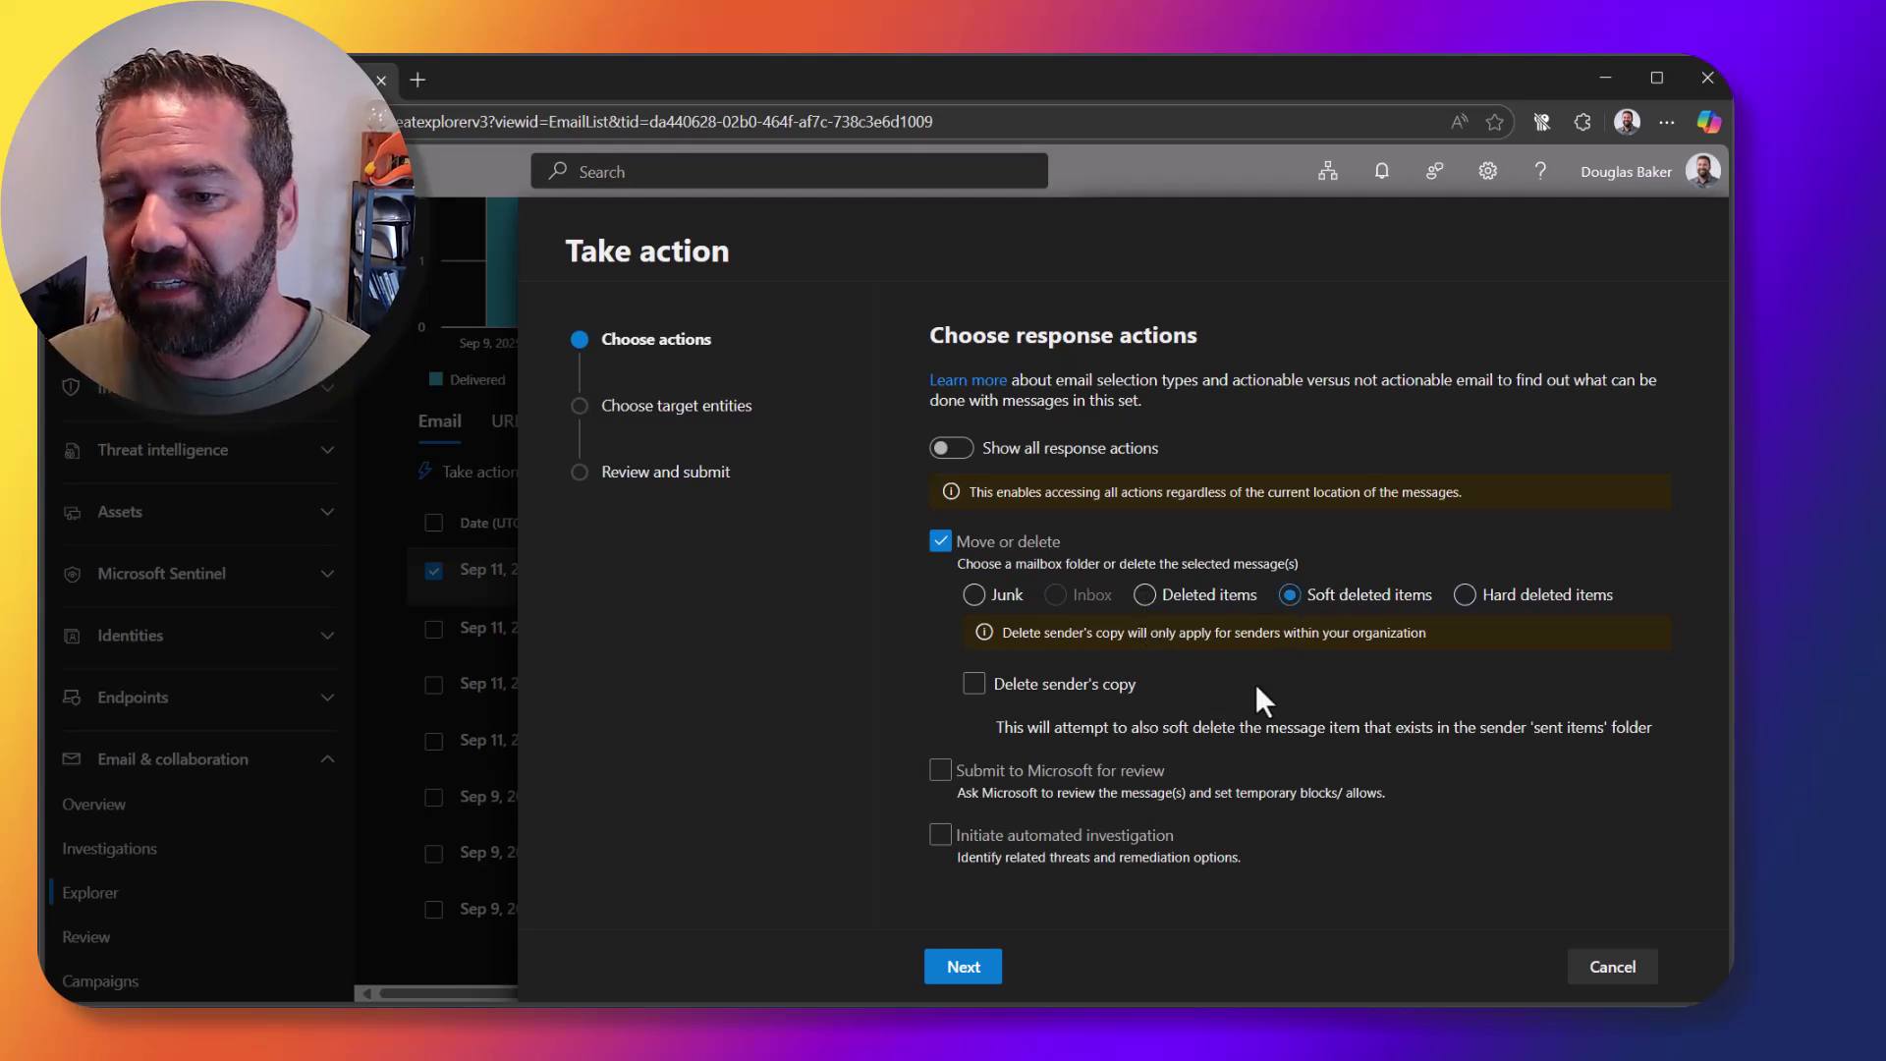
{"action": "left_click", "coordinate": [1097, 688]}
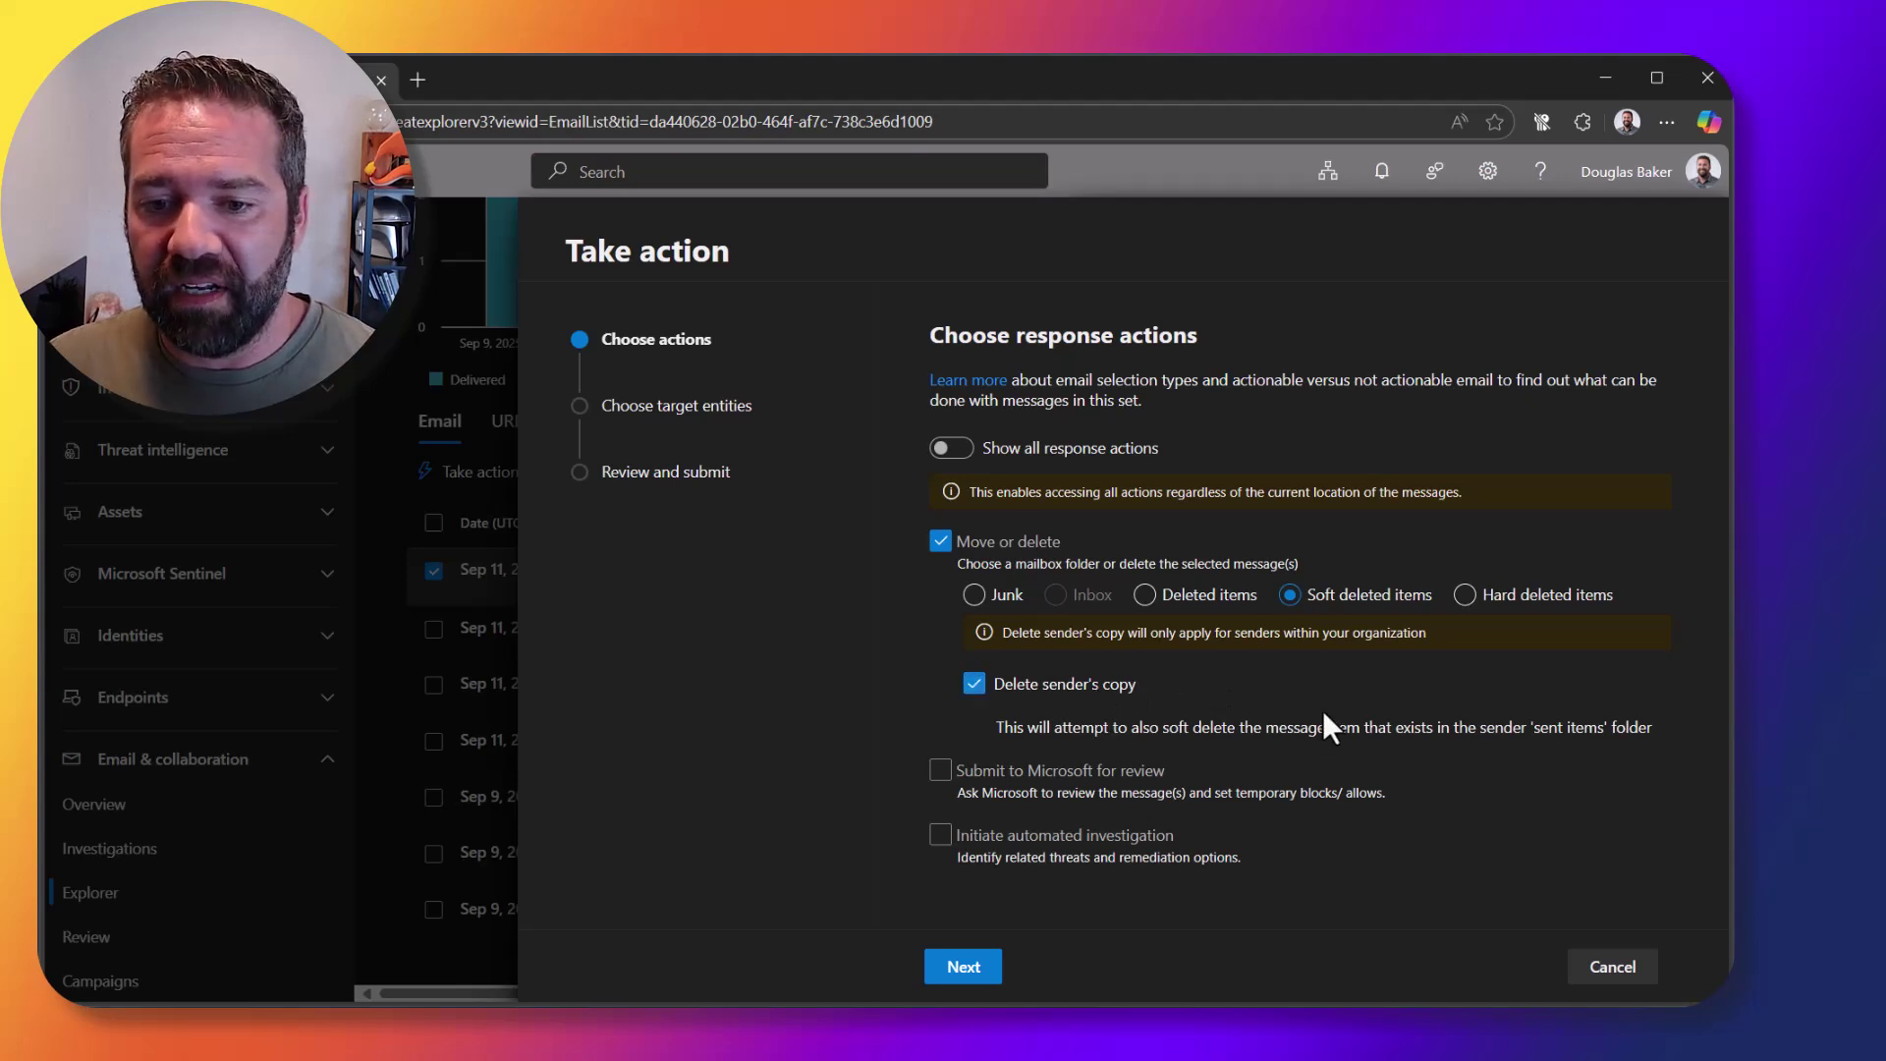
{"action": "left_click", "coordinate": [972, 774]}
{"action": "scroll", "coordinate": [1349, 749], "scroll_direction": "down", "scroll_amount": 1}
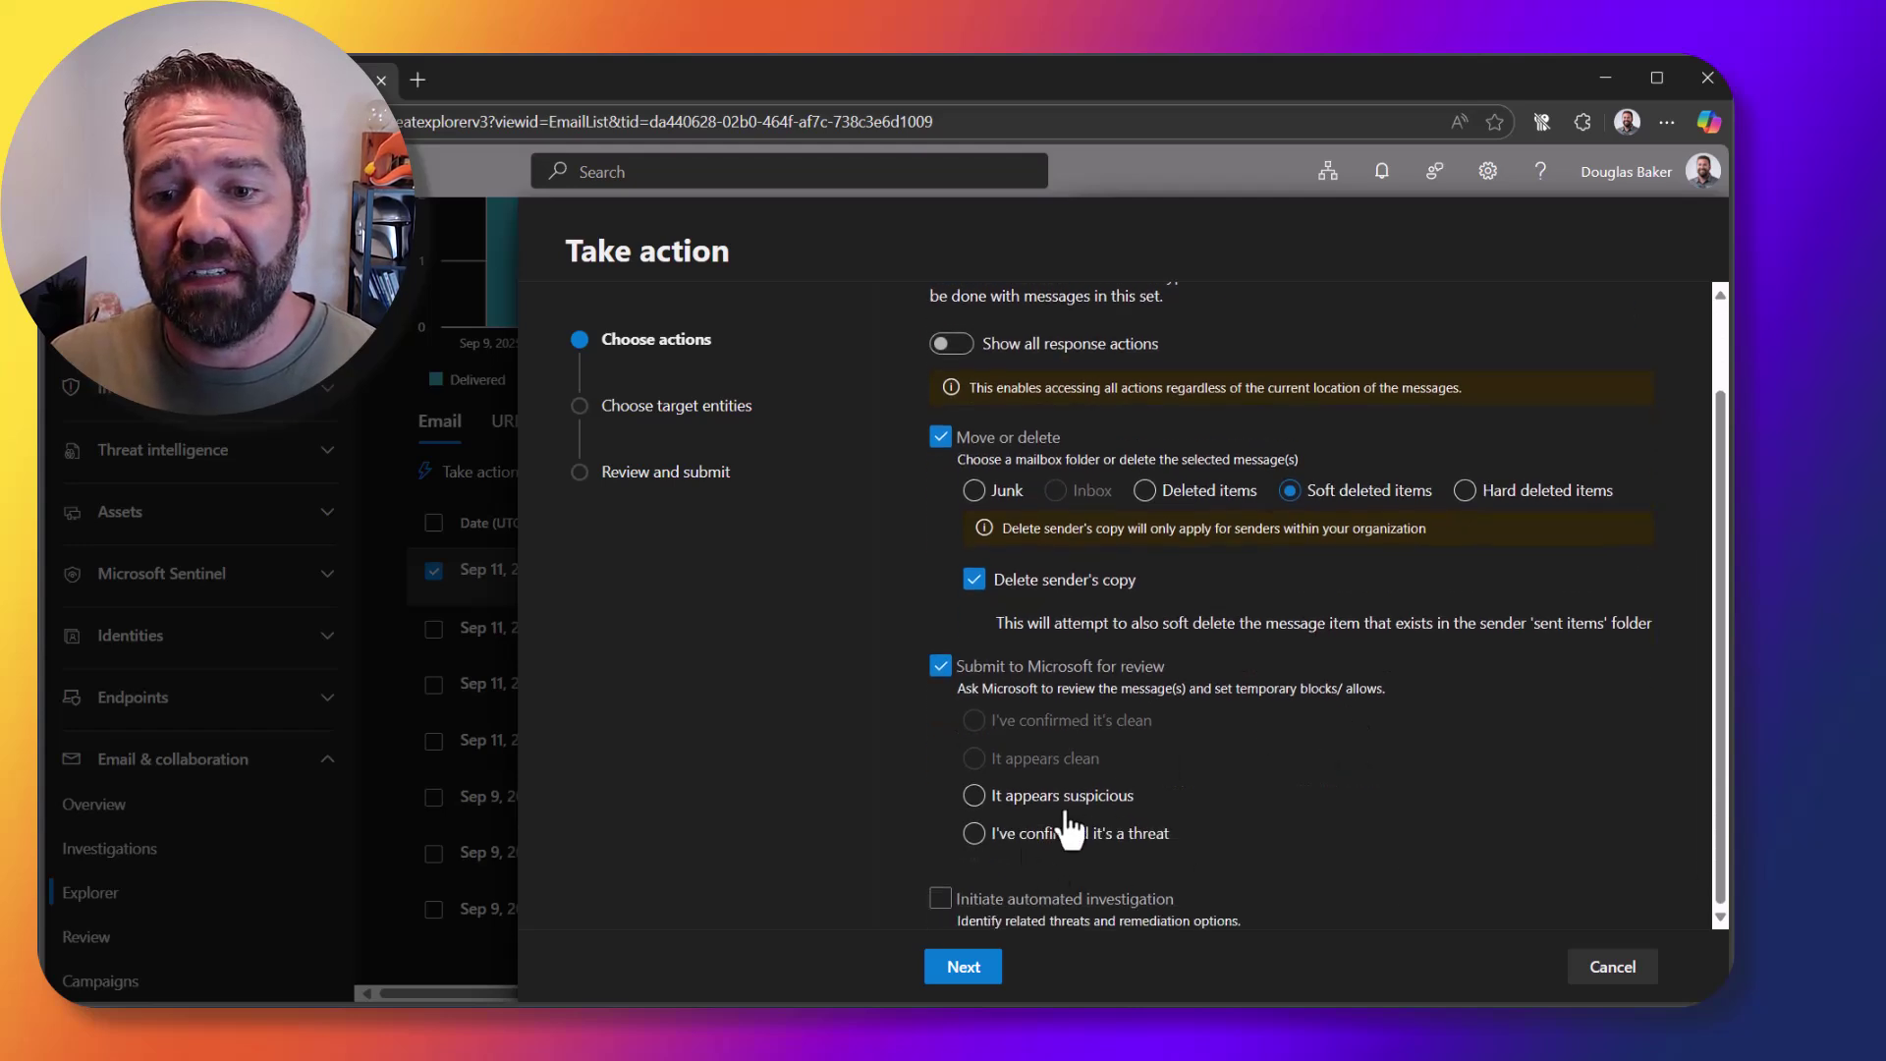
{"action": "left_click", "coordinate": [1002, 847]}
{"action": "scroll", "coordinate": [1444, 767], "scroll_direction": "down", "scroll_amount": 2}
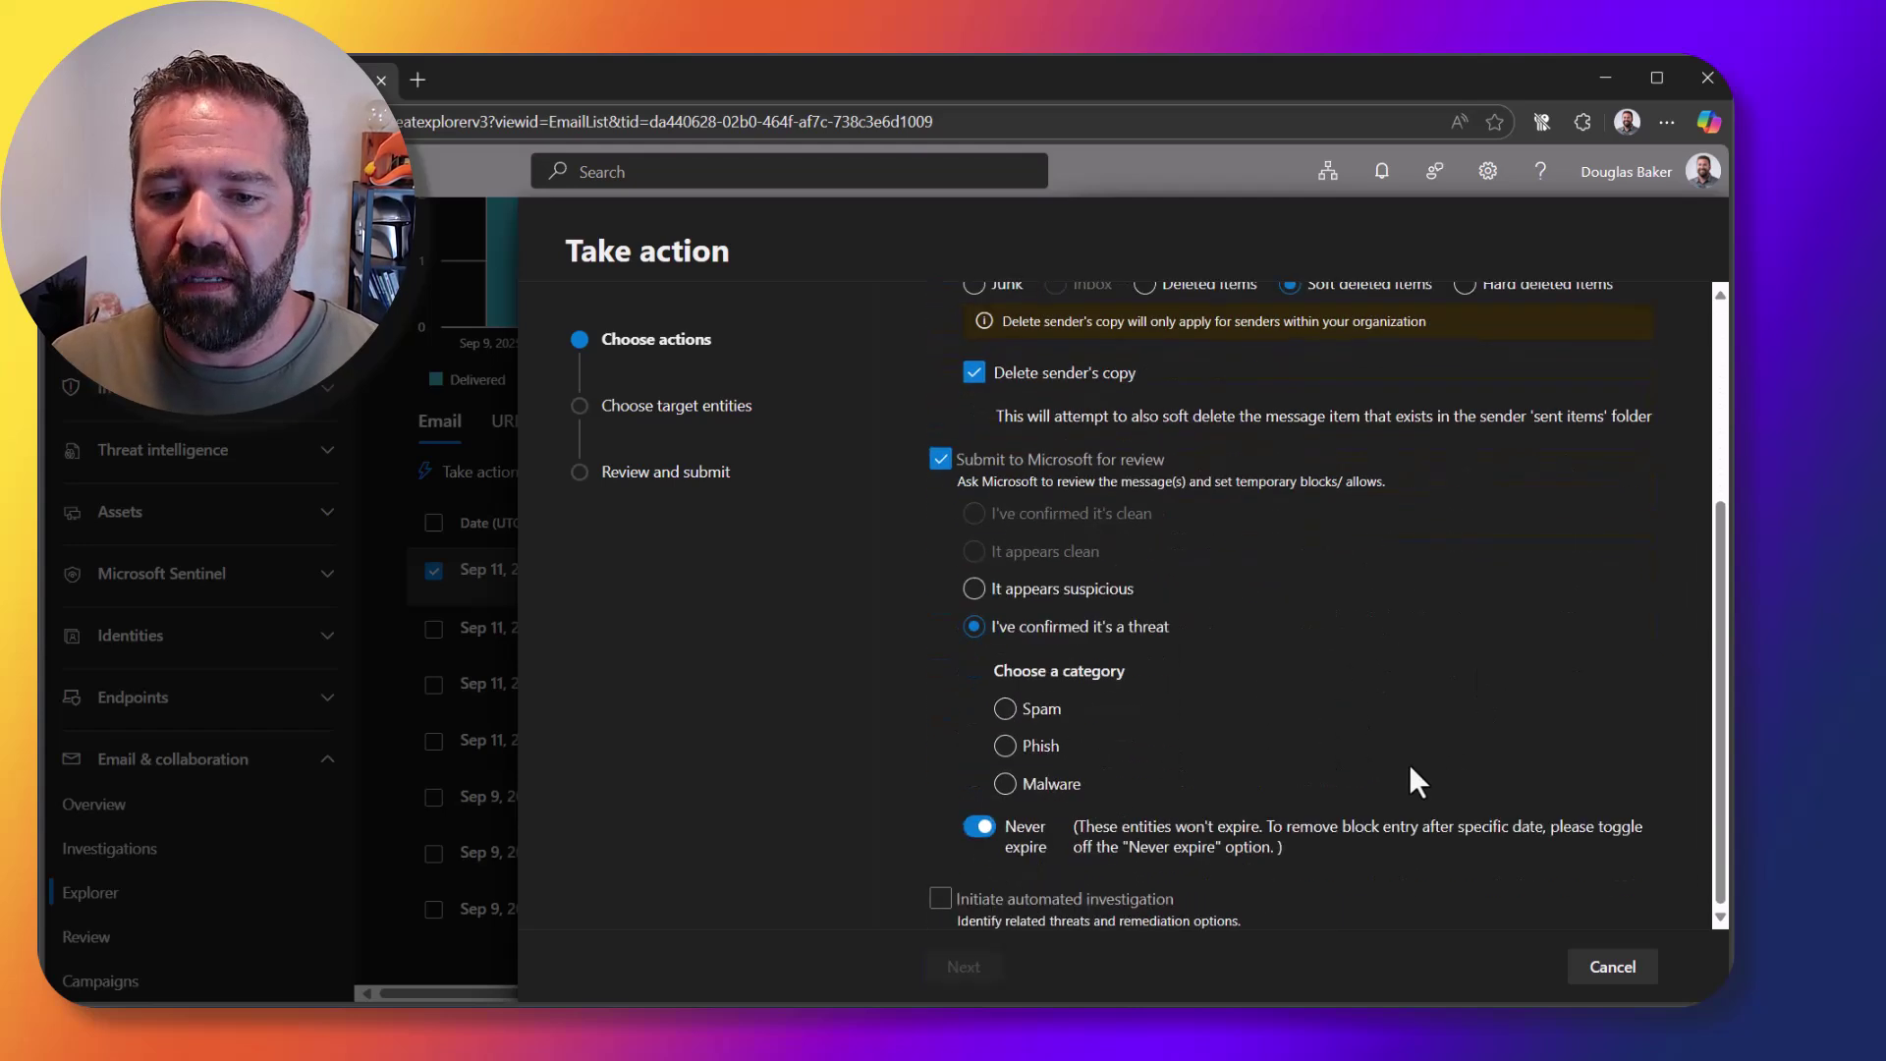
Step: Classify the threat as phishing and block the contoso.com domain and spamlink URL
{"action": "left_click", "coordinate": [1006, 749]}
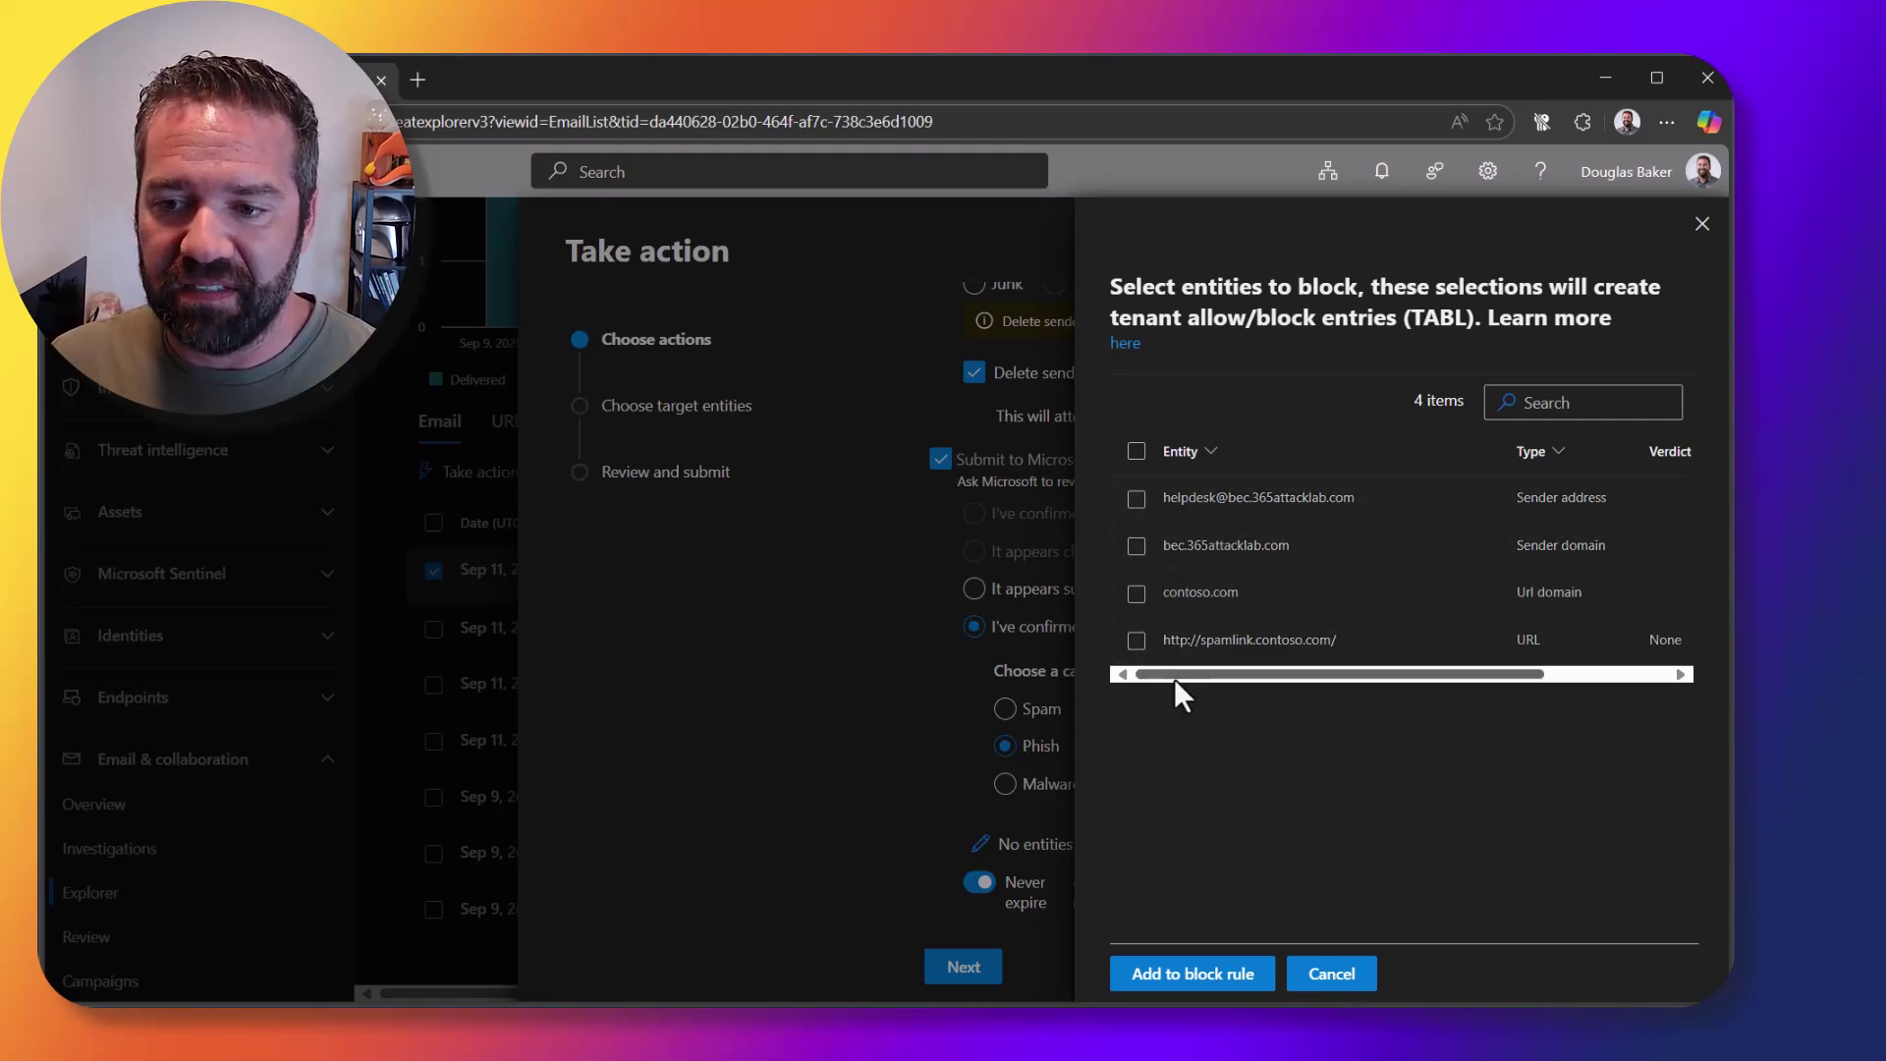
{"action": "left_click", "coordinate": [1136, 593]}
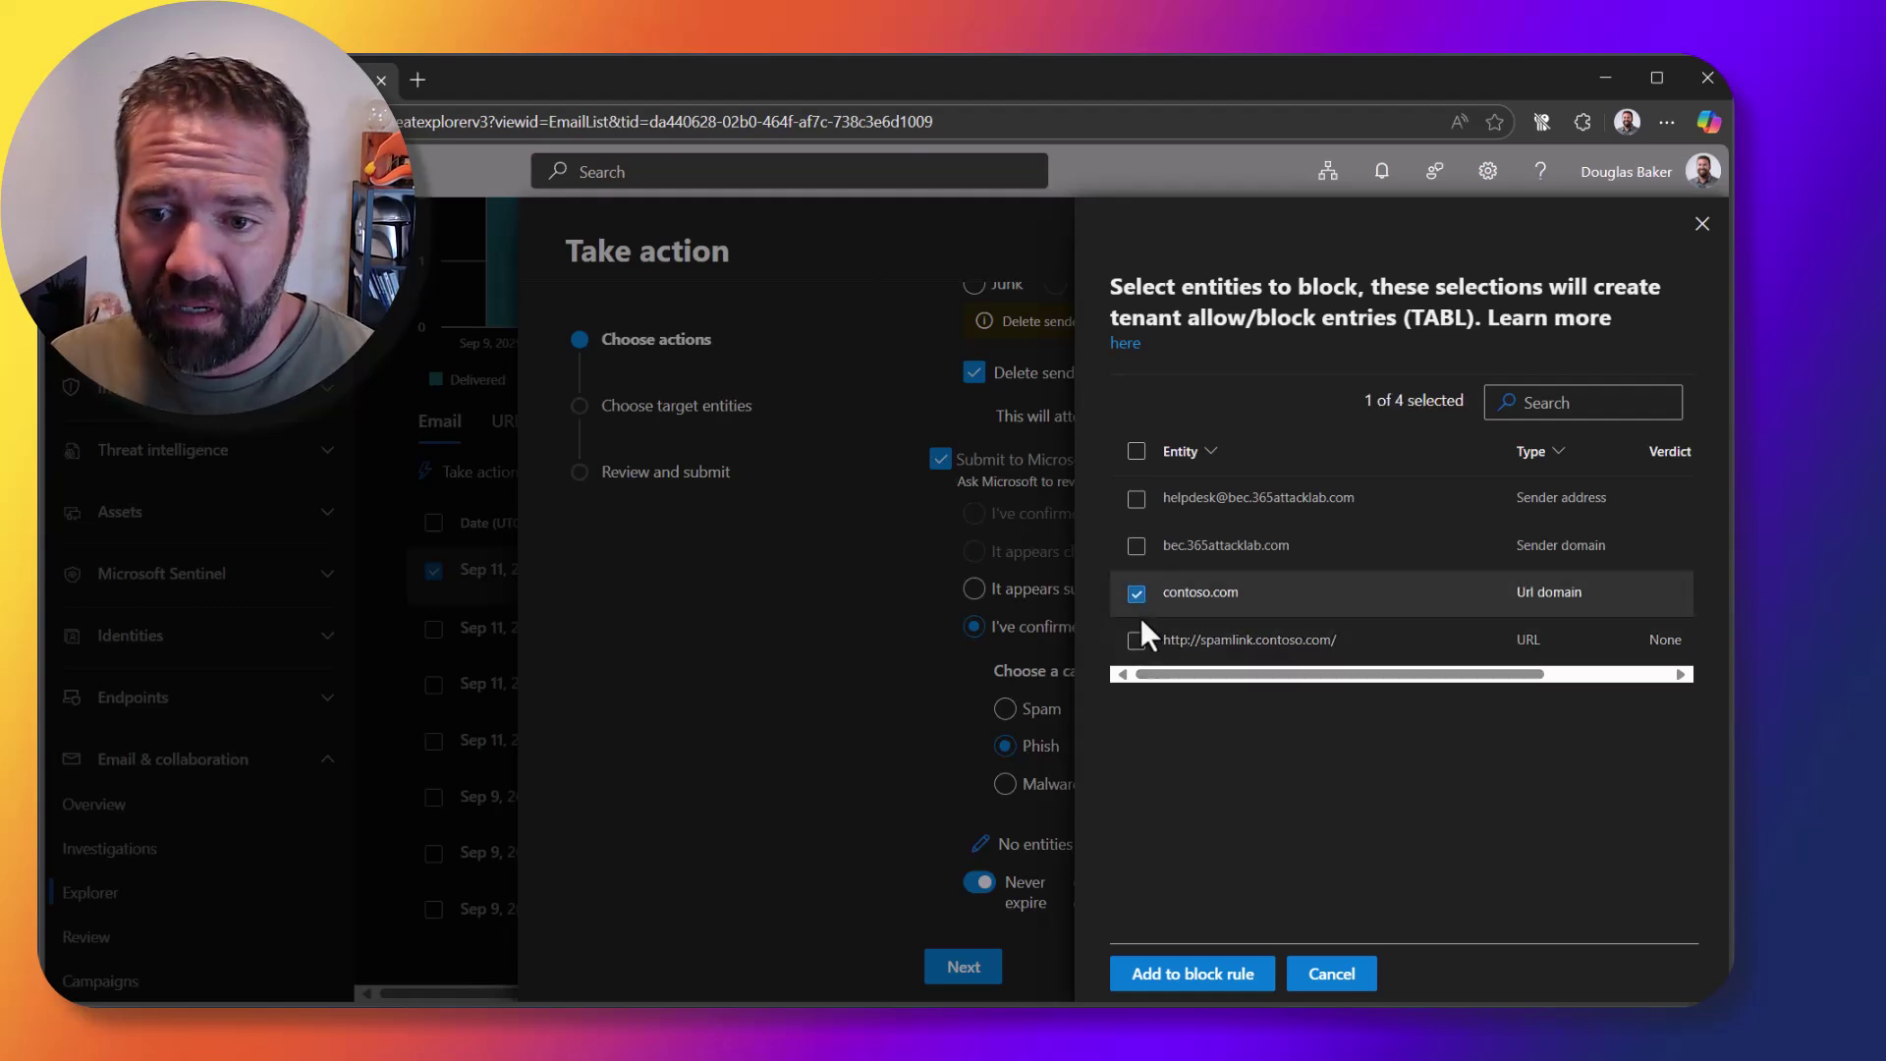
{"action": "left_click", "coordinate": [1137, 640]}
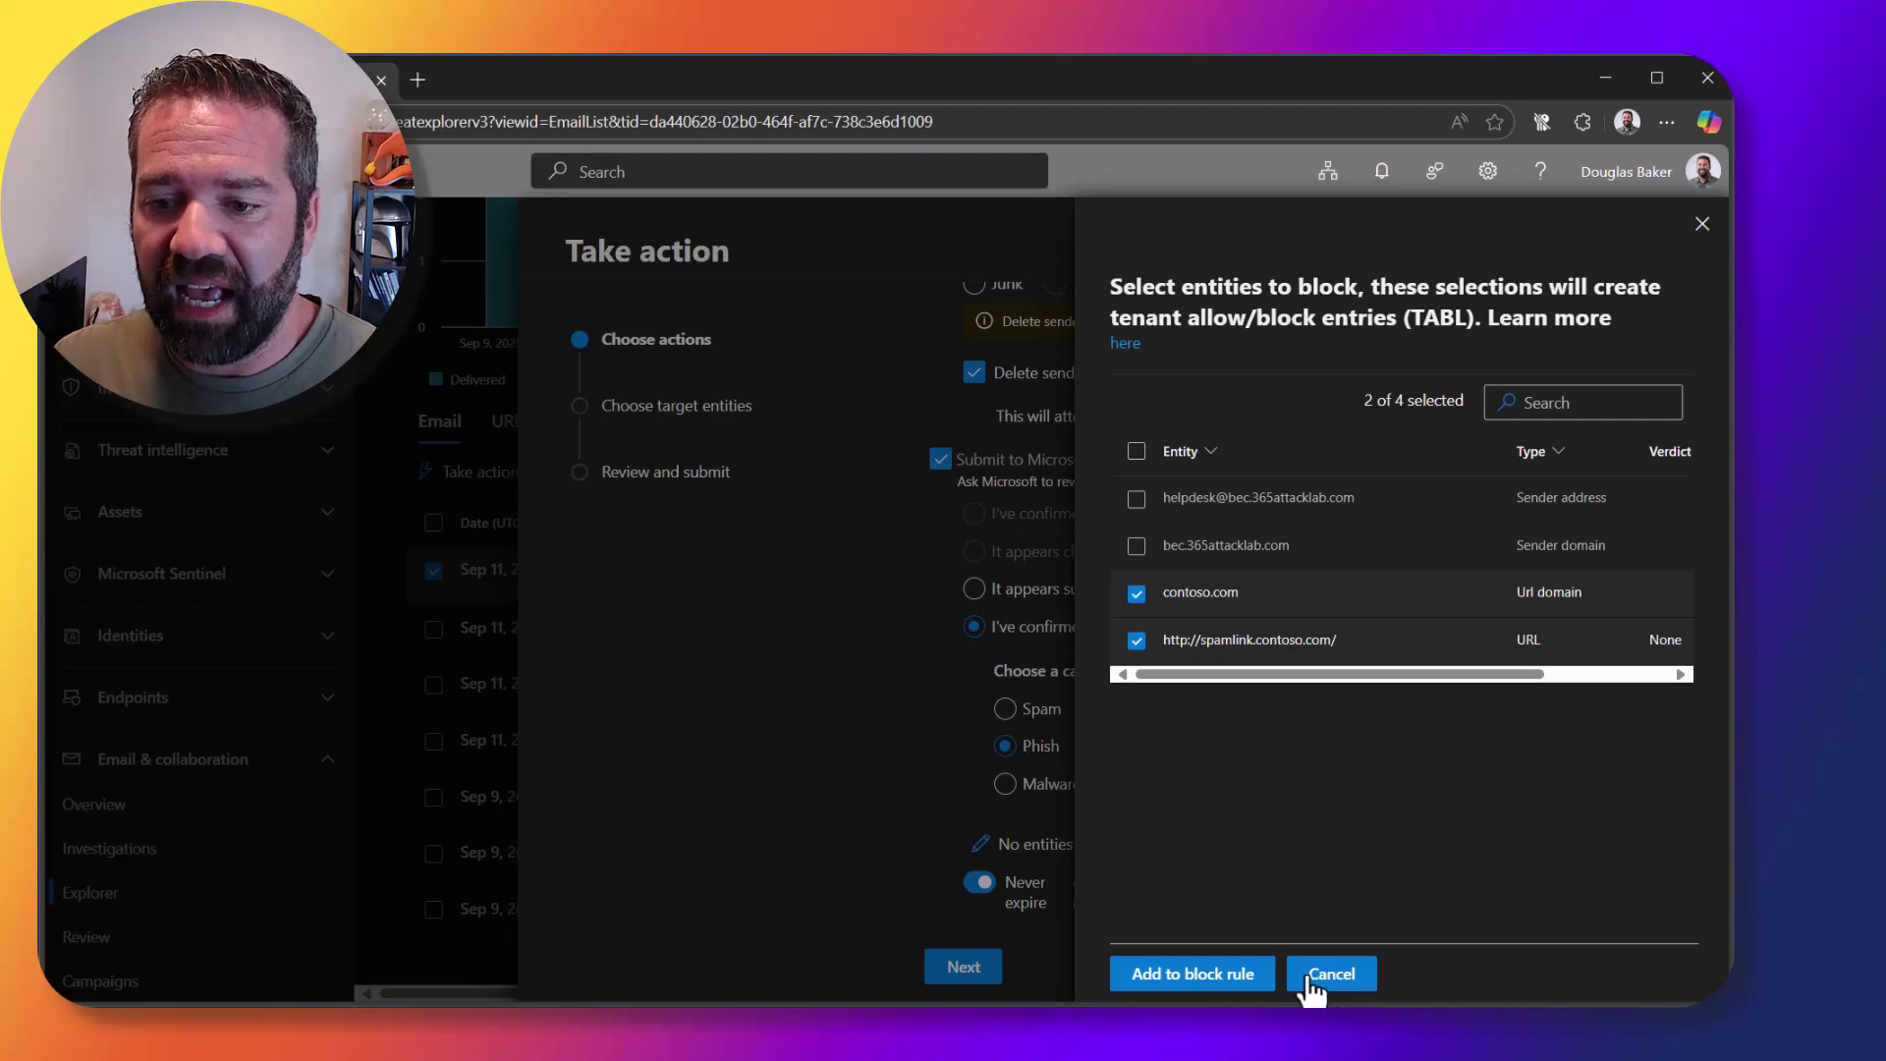
{"action": "left_click", "coordinate": [1210, 977]}
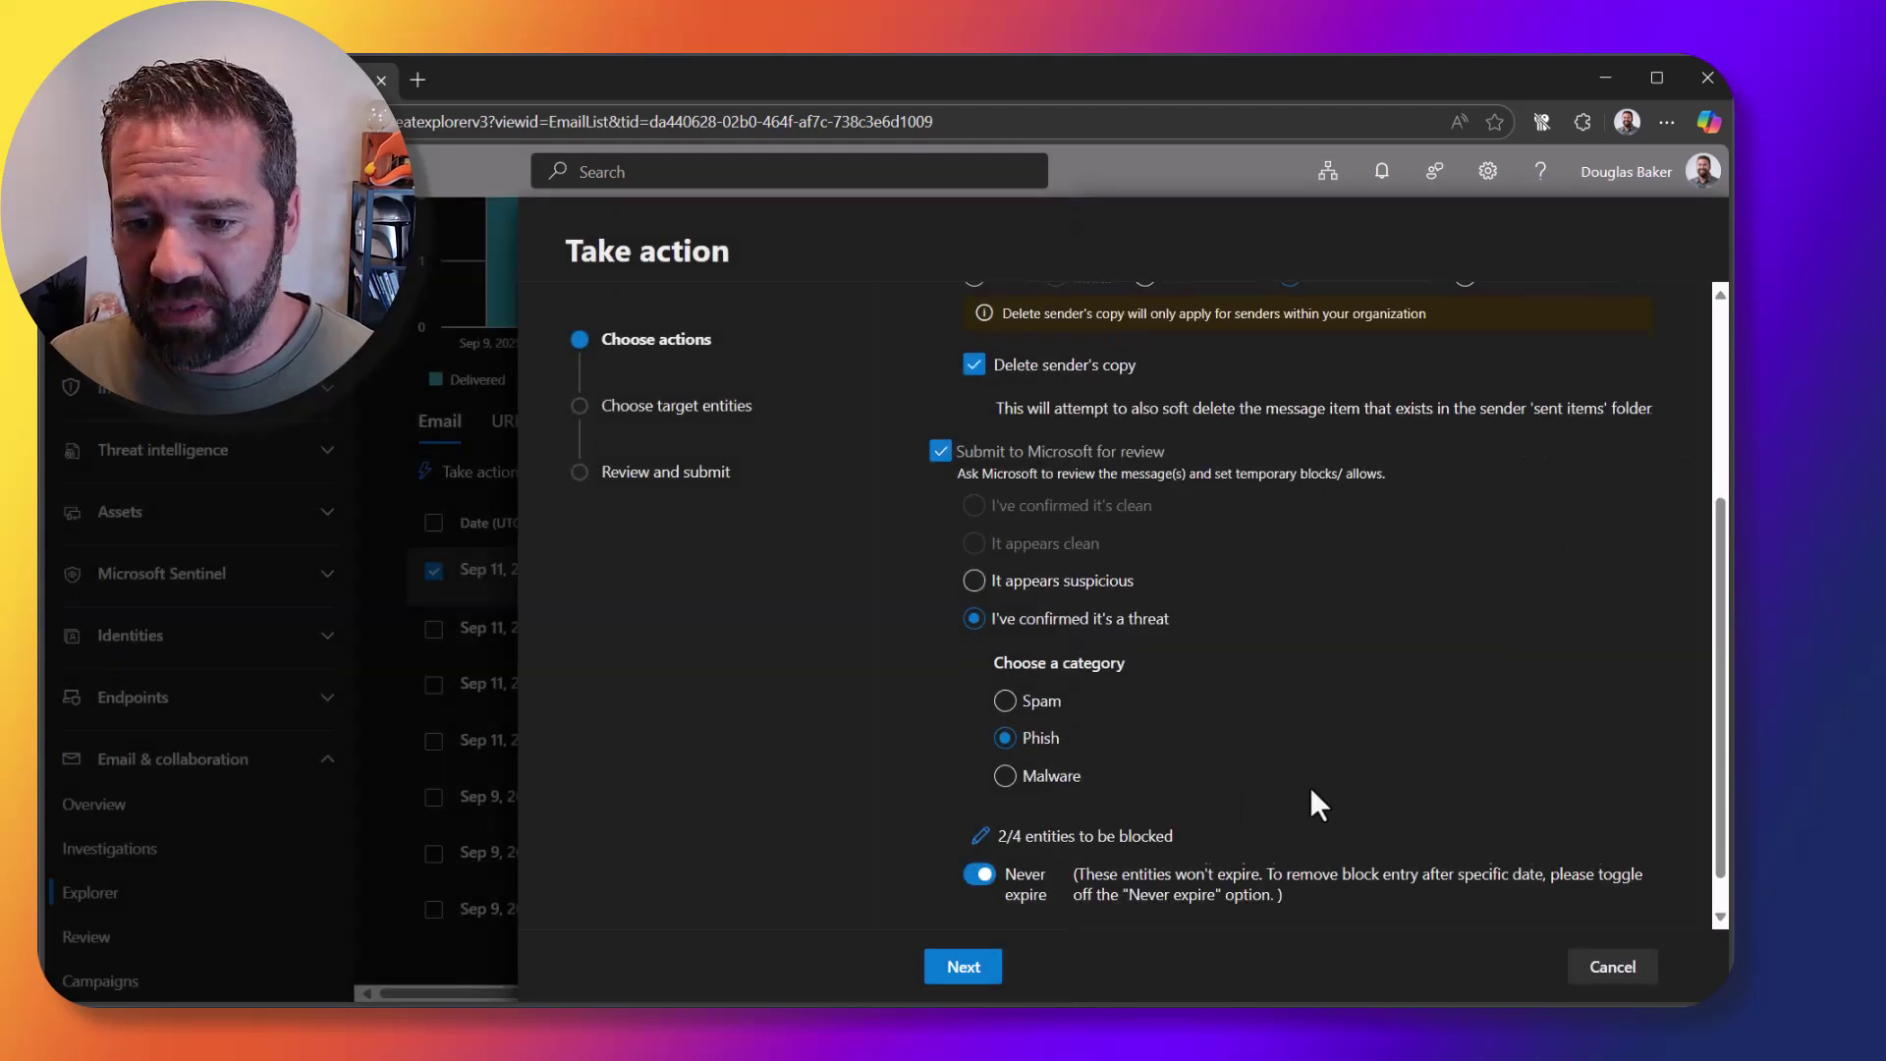
Step: Add an automated investigation focused on the email
{"action": "scroll", "coordinate": [1286, 796], "scroll_direction": "down", "scroll_amount": 1}
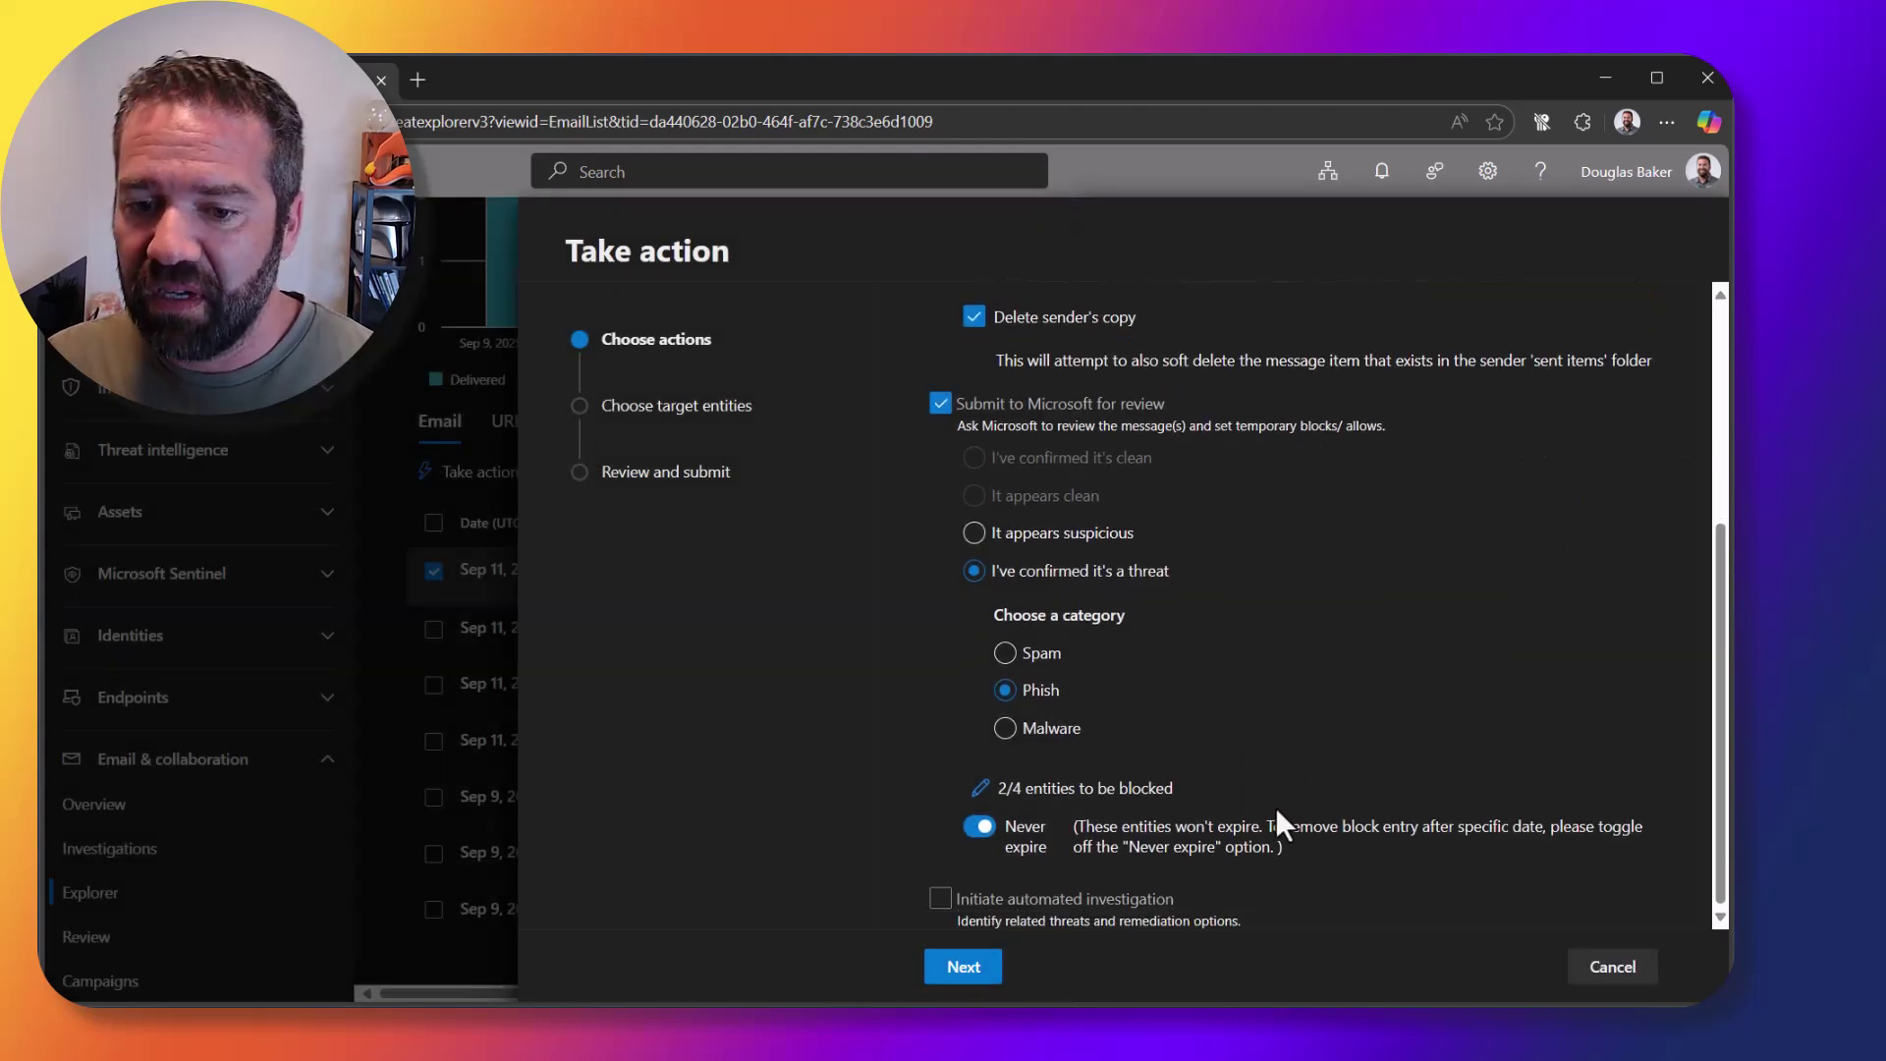
{"action": "left_click", "coordinate": [940, 897]}
{"action": "scroll", "coordinate": [1368, 747], "scroll_direction": "down", "scroll_amount": 1}
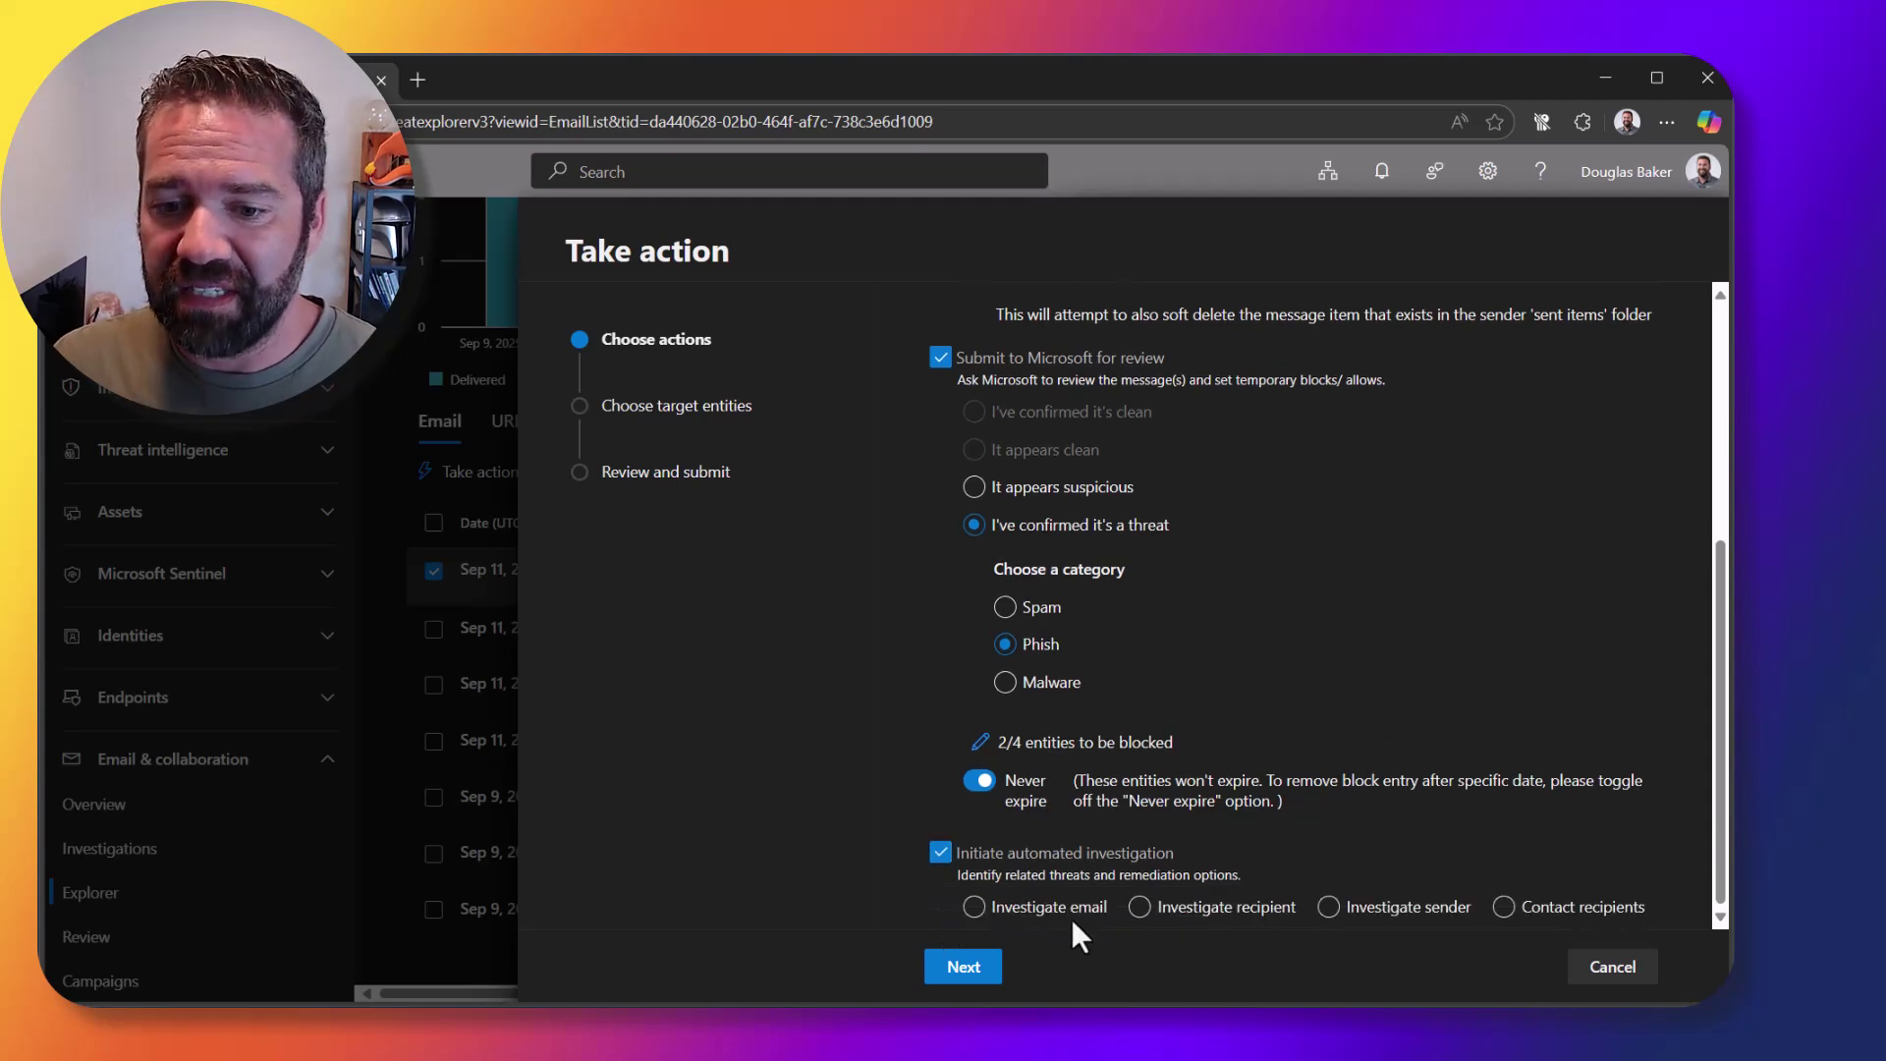
{"action": "left_click", "coordinate": [992, 908]}
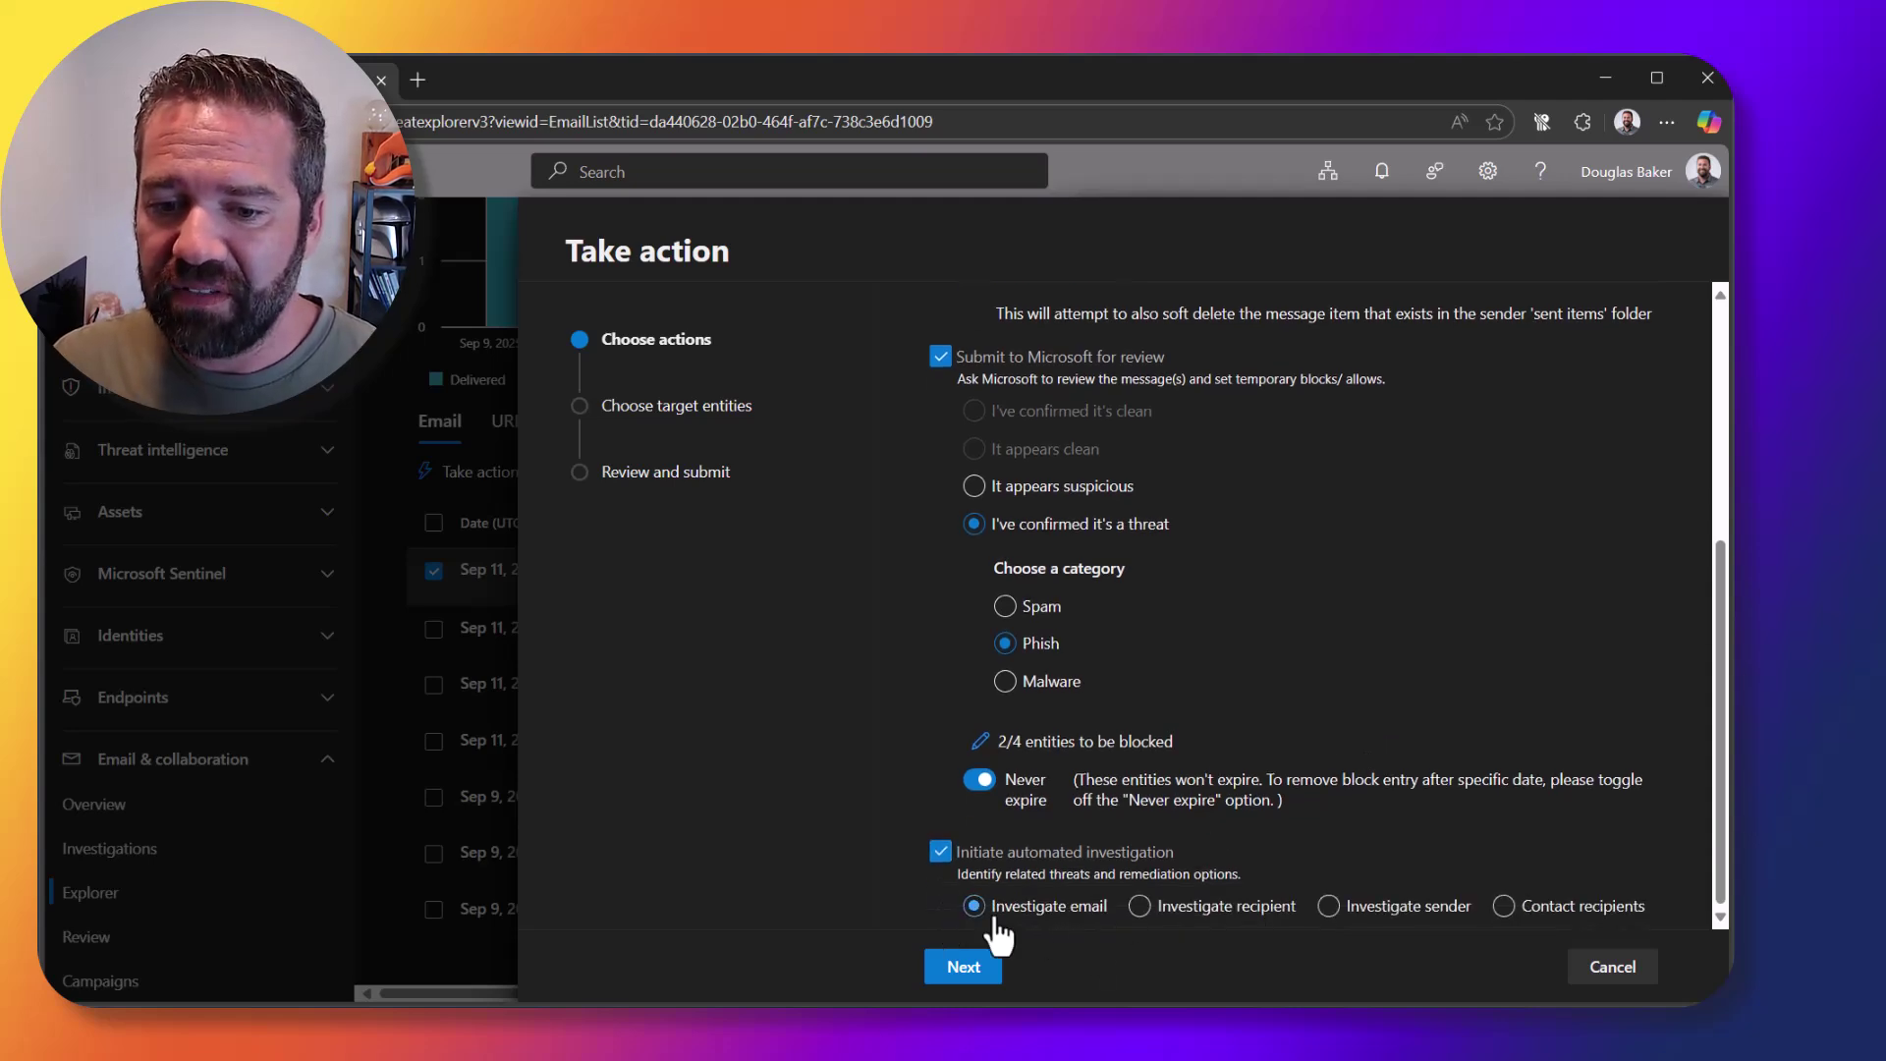
{"action": "left_click", "coordinate": [992, 970]}
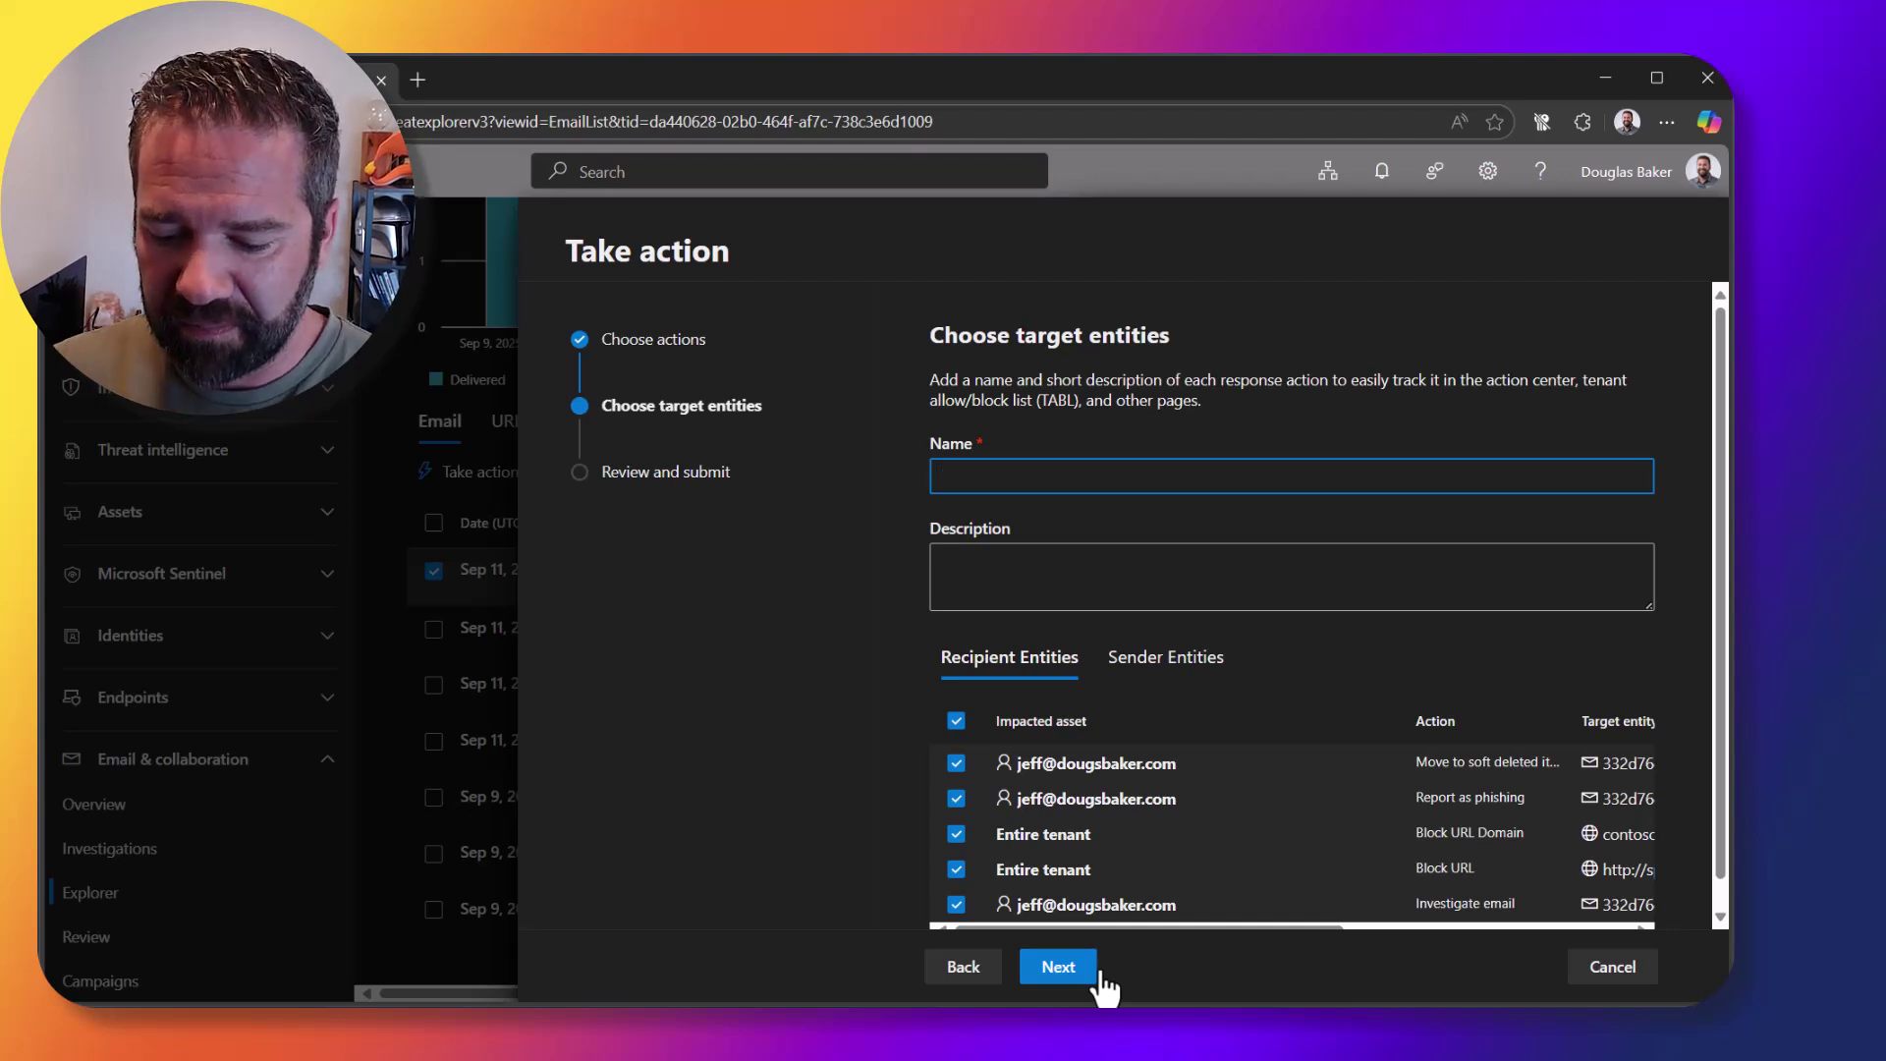
Step: Name the response 'BEC Youtube' and submit the actions
{"action": "type", "text": "BEC Y"}
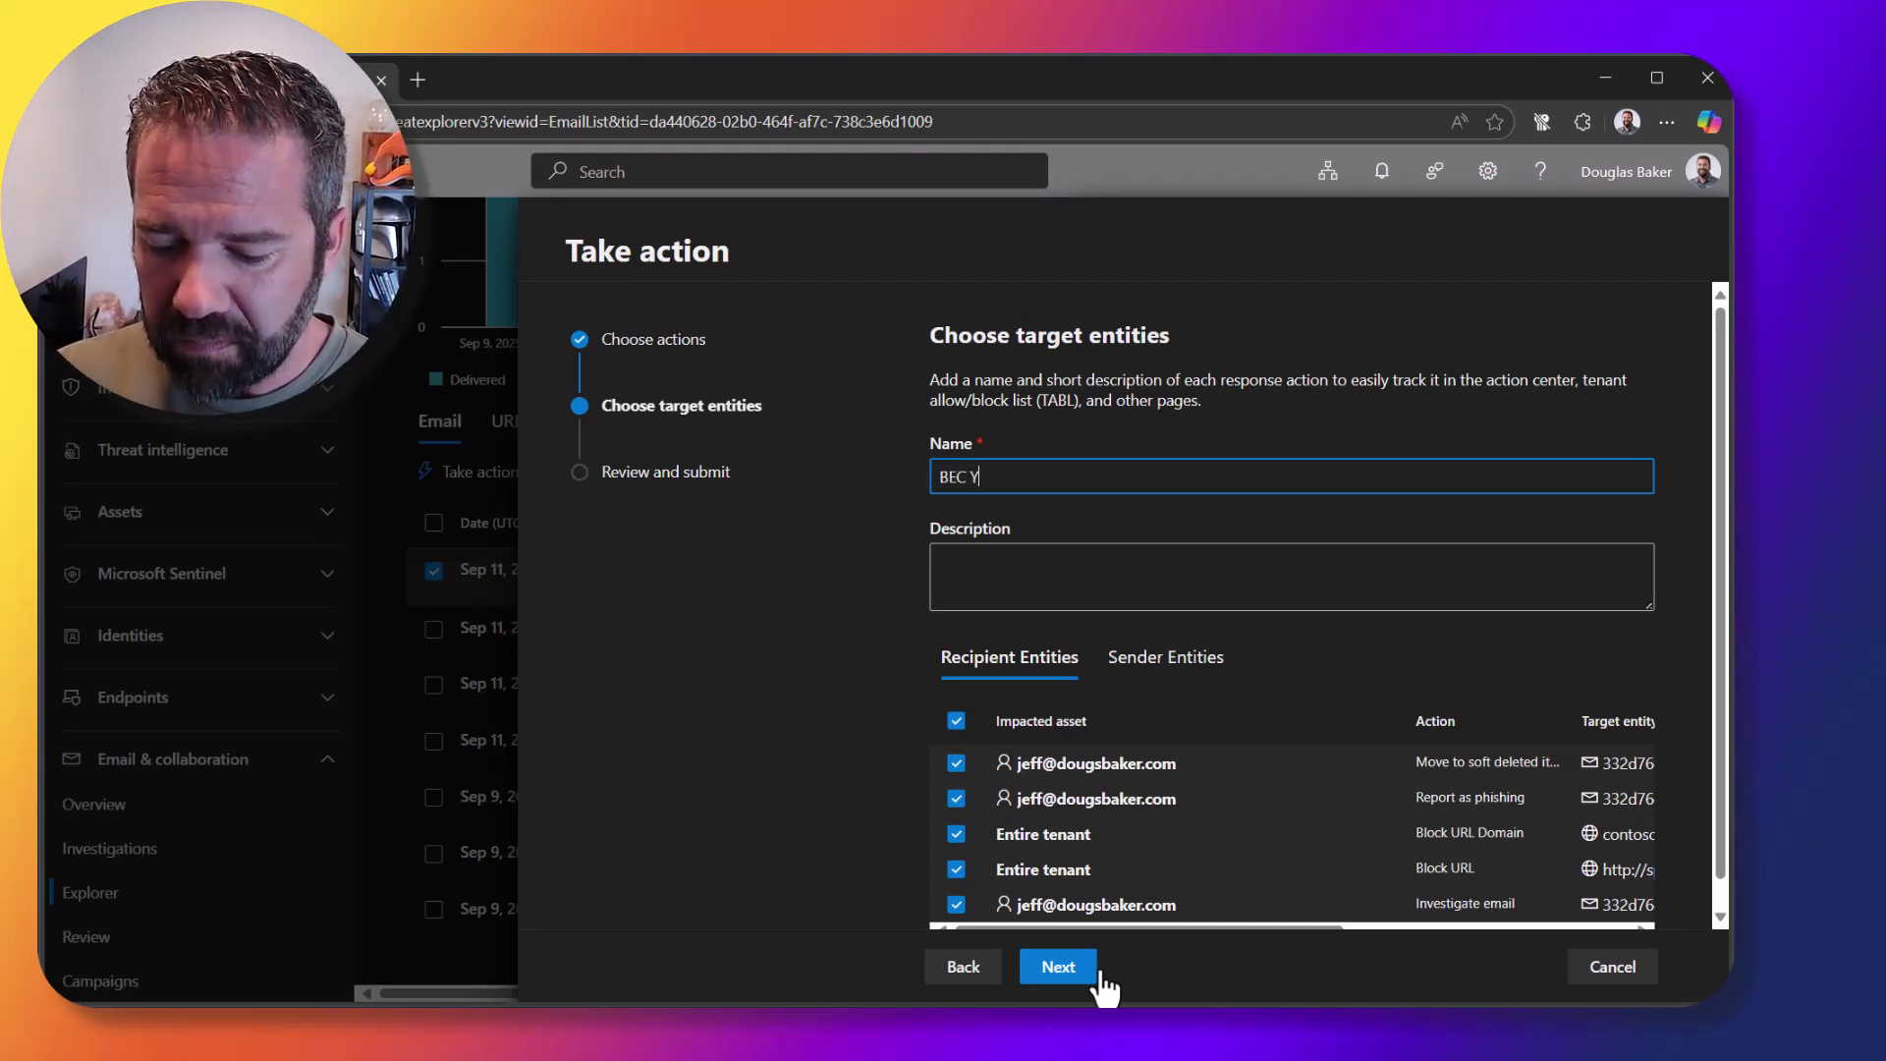
{"action": "type", "text": "outube Compromise"}
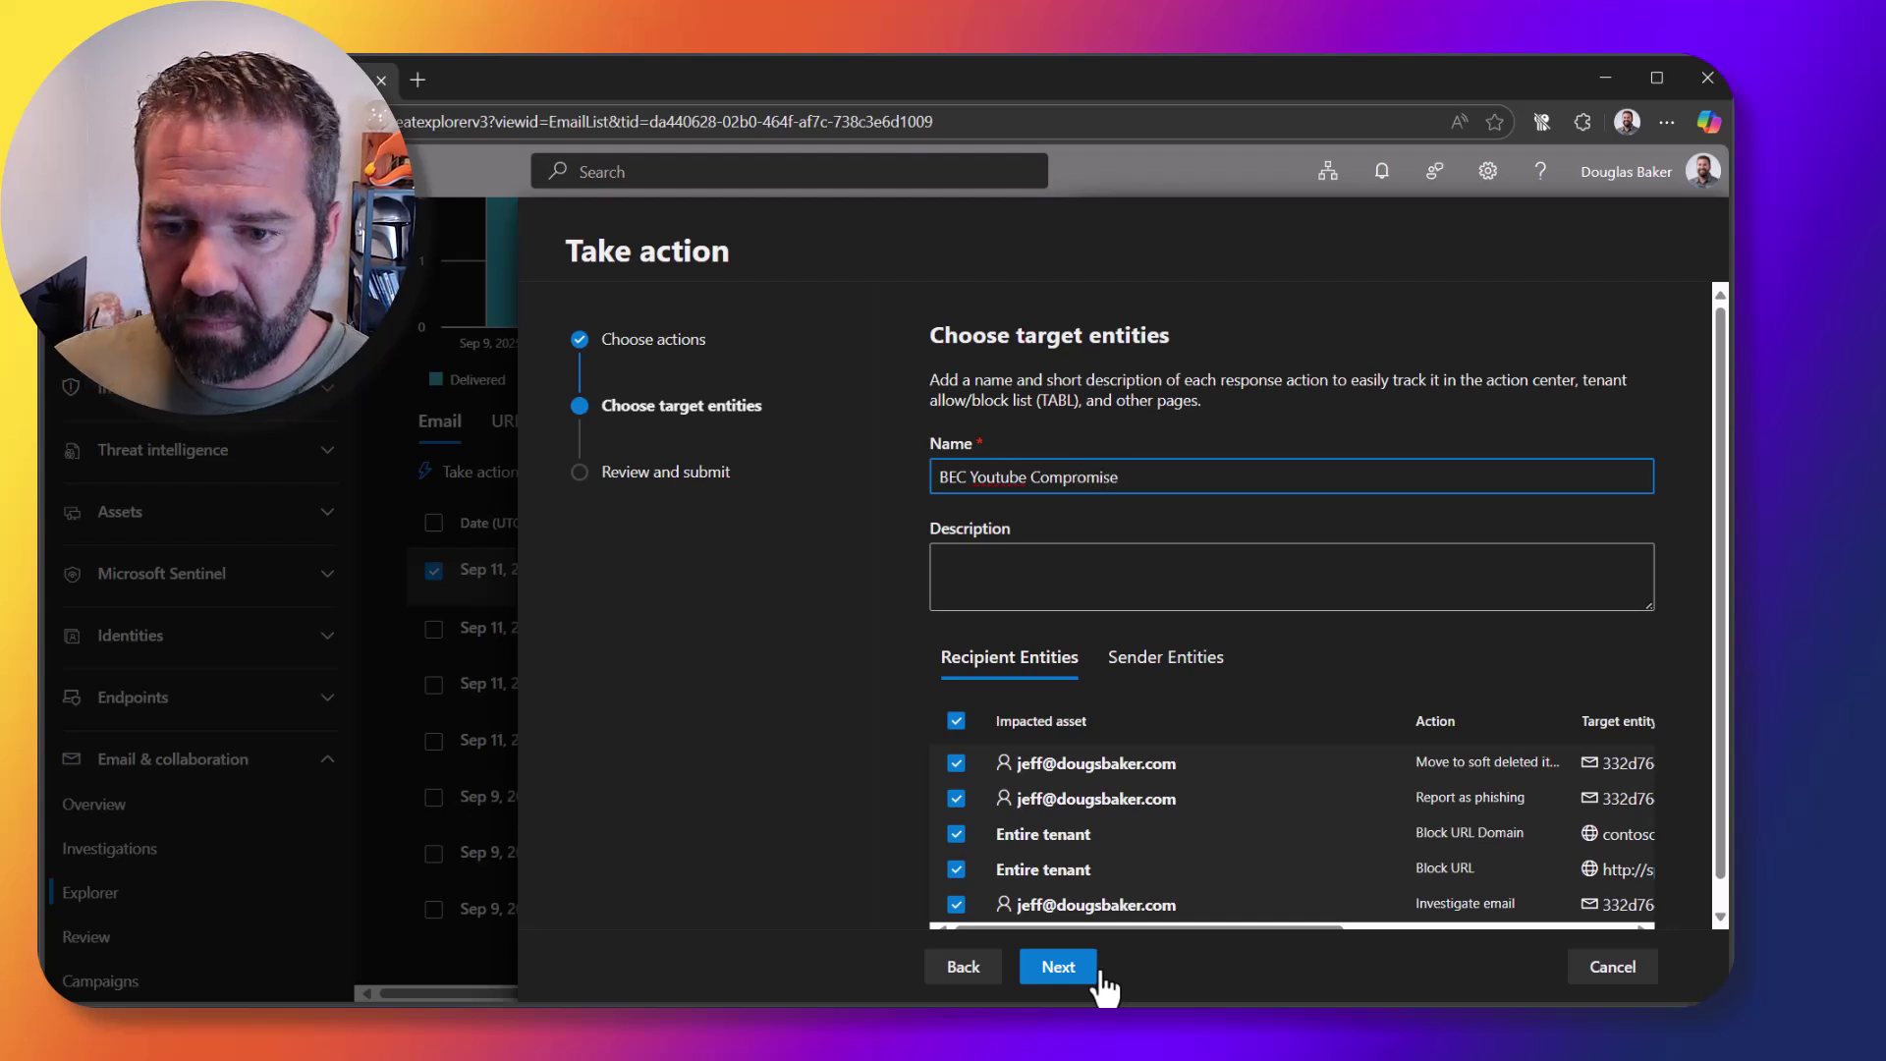
{"action": "left_click", "coordinate": [1058, 966]}
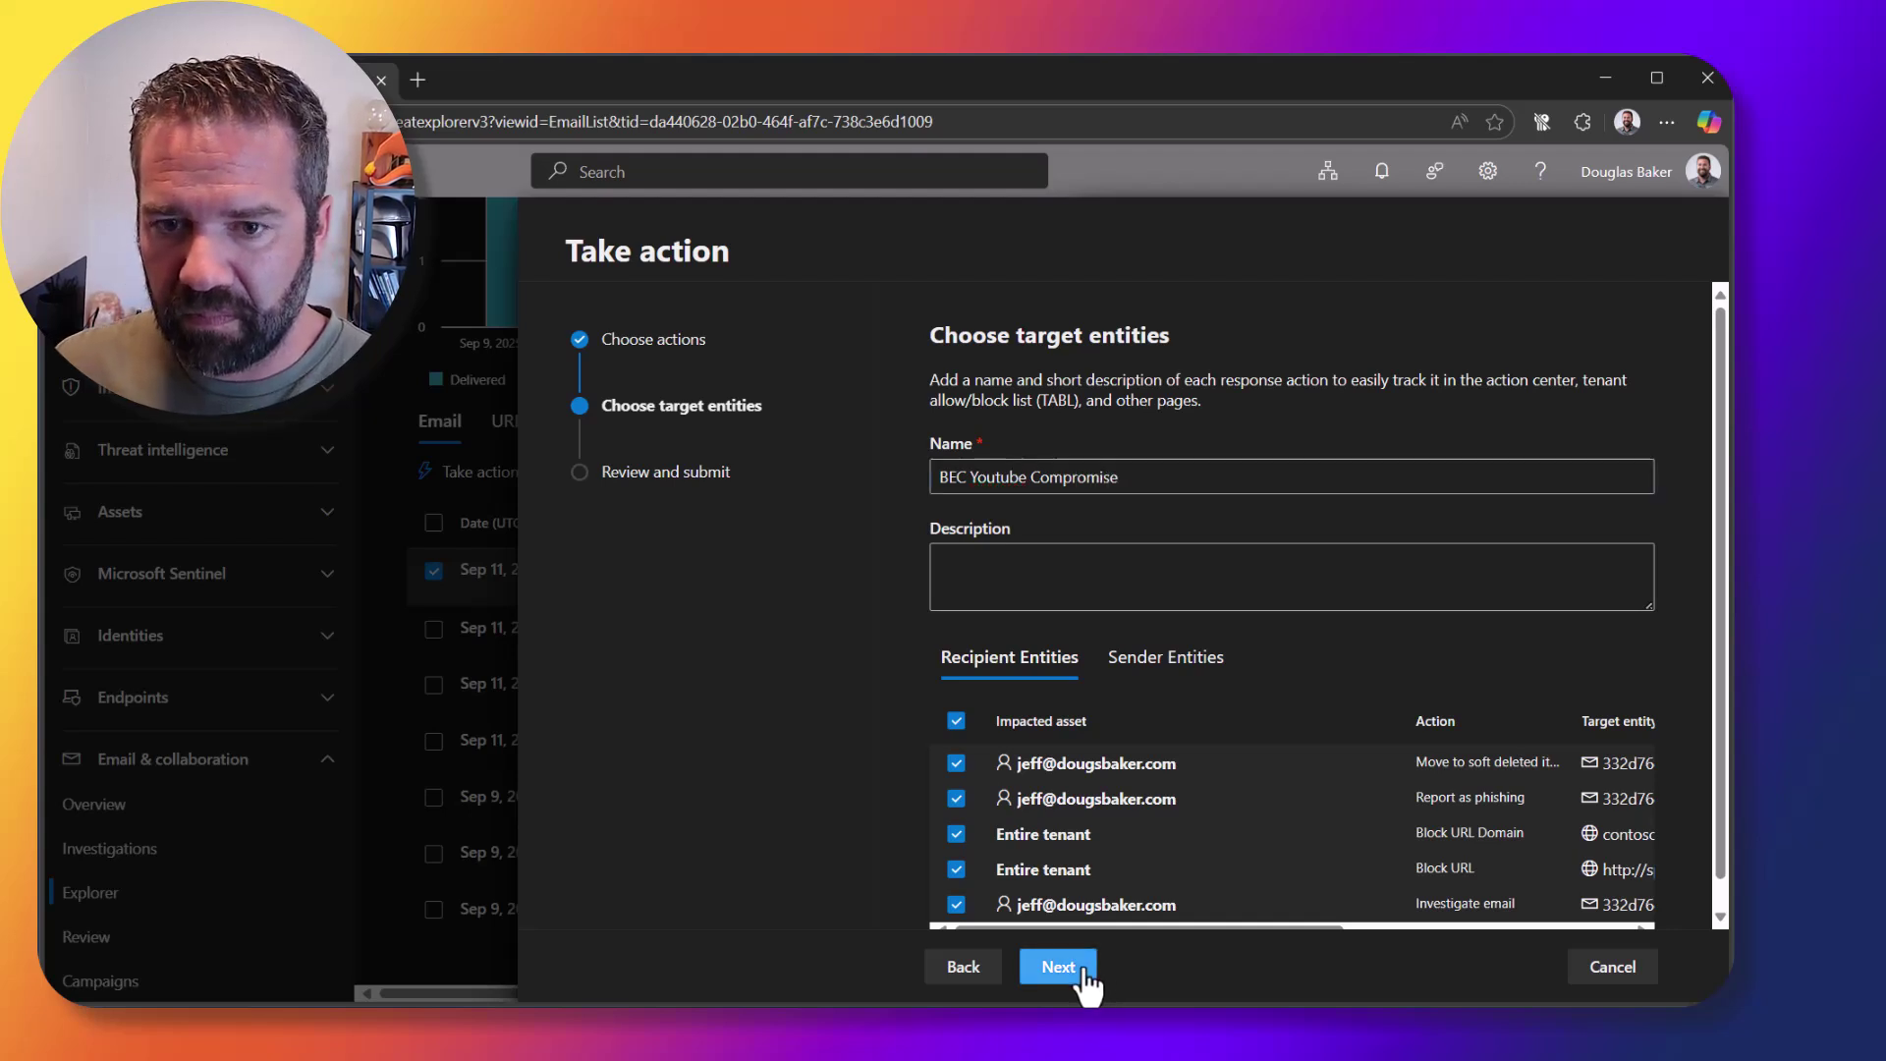
{"action": "left_click", "coordinate": [1081, 980]}
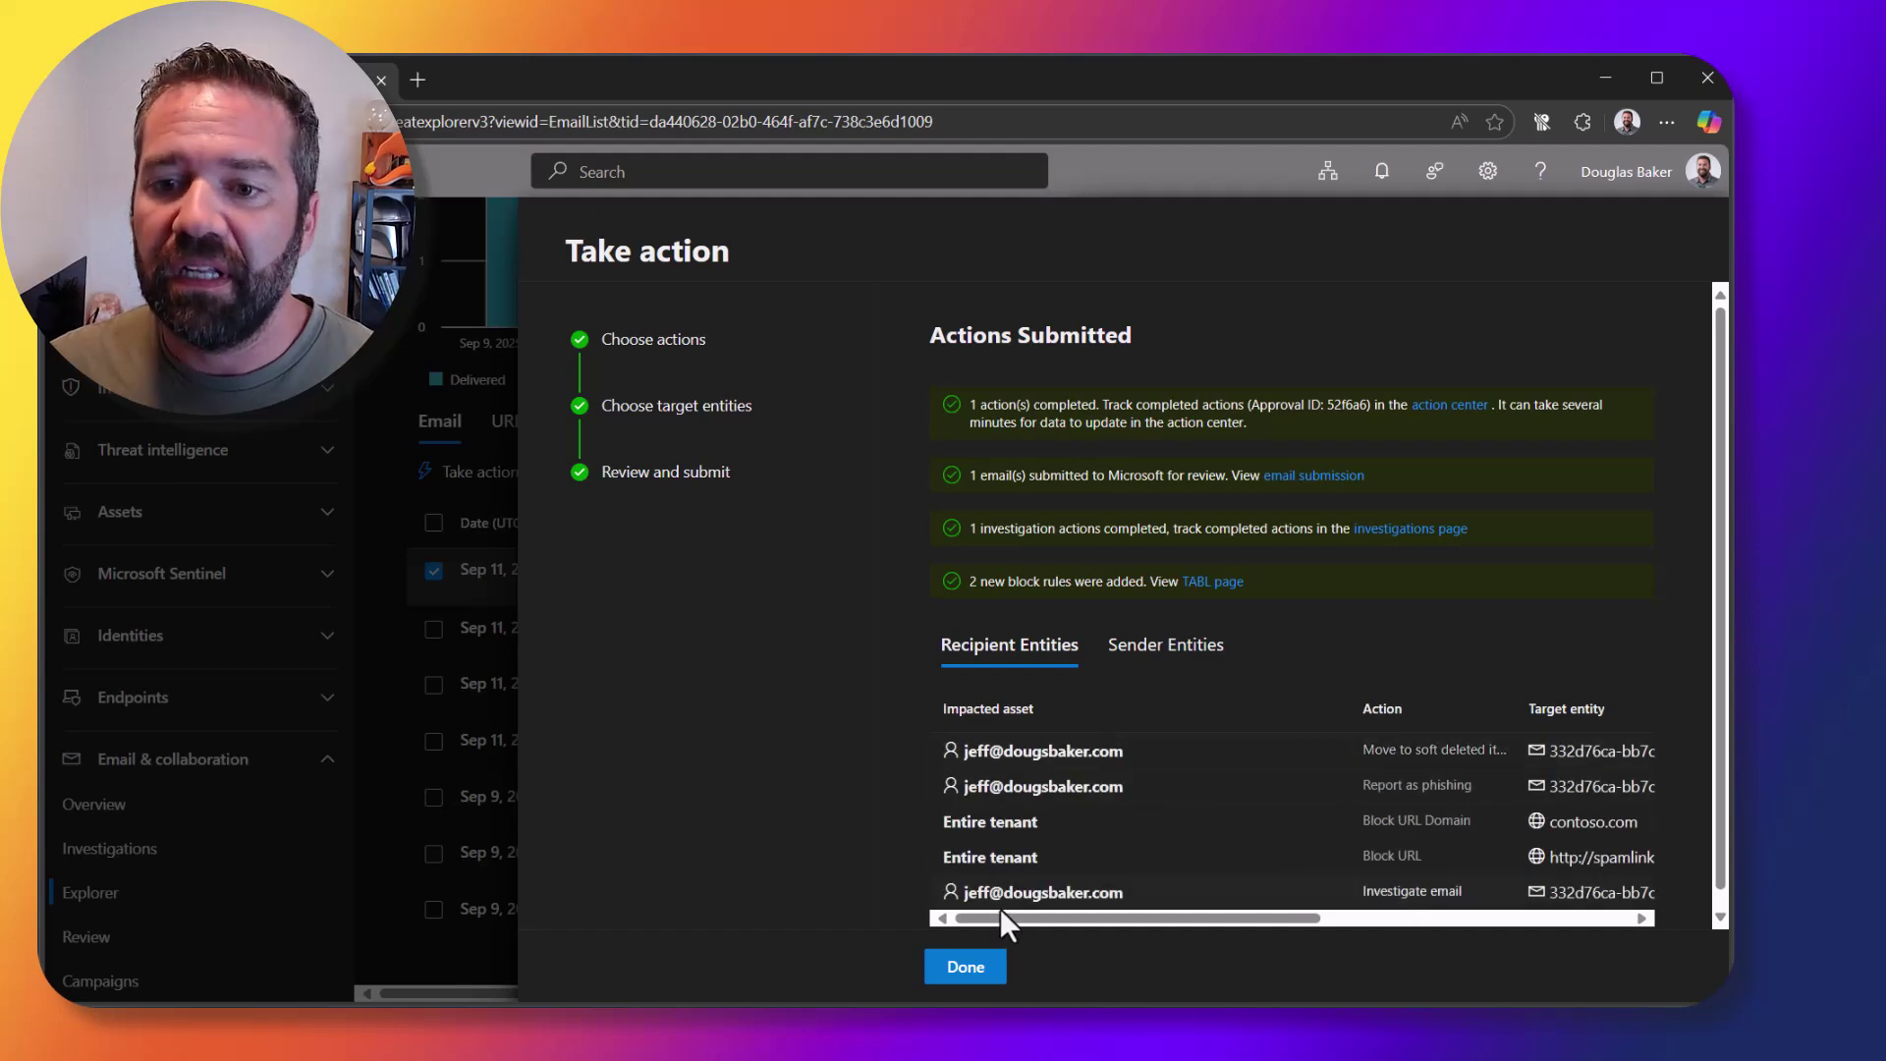
Step: Remove the Recipients filter so Explorer lists all 43 helpdesk-sender emails
{"action": "left_click", "coordinate": [965, 966]}
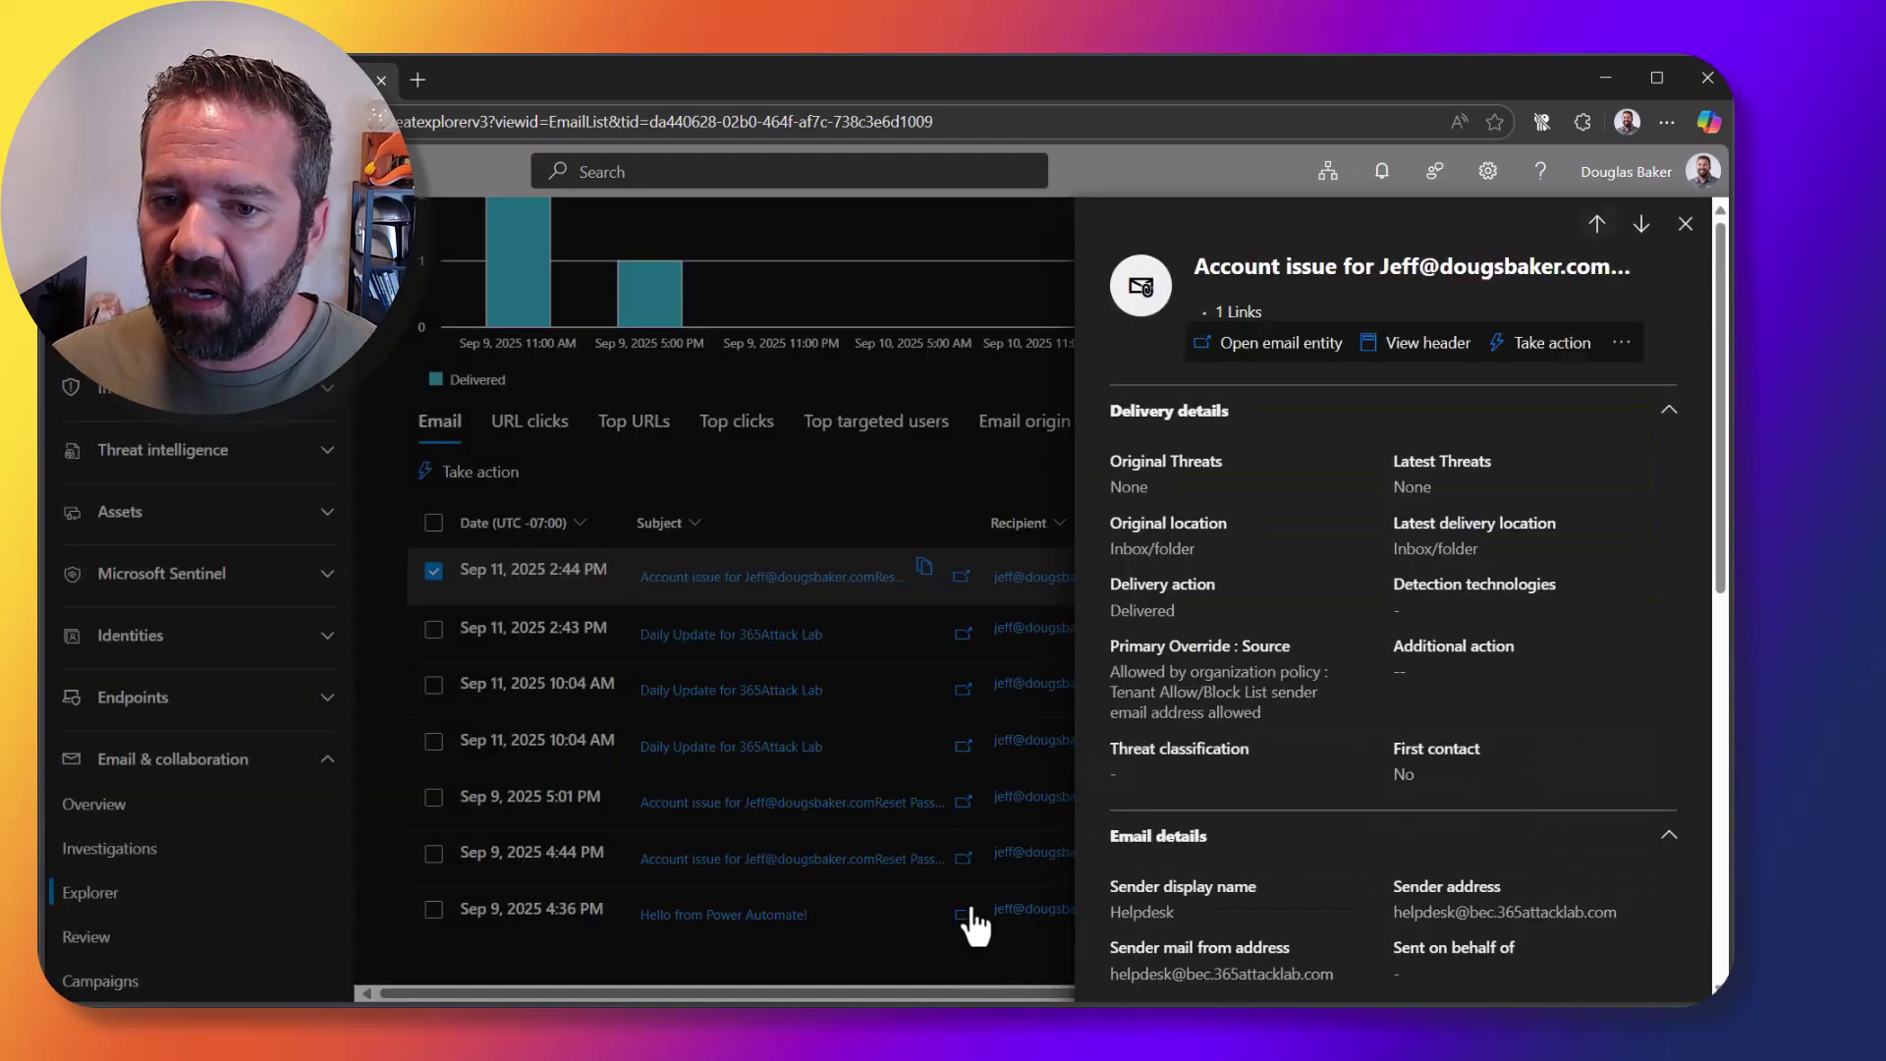
{"action": "left_click", "coordinate": [1686, 225]}
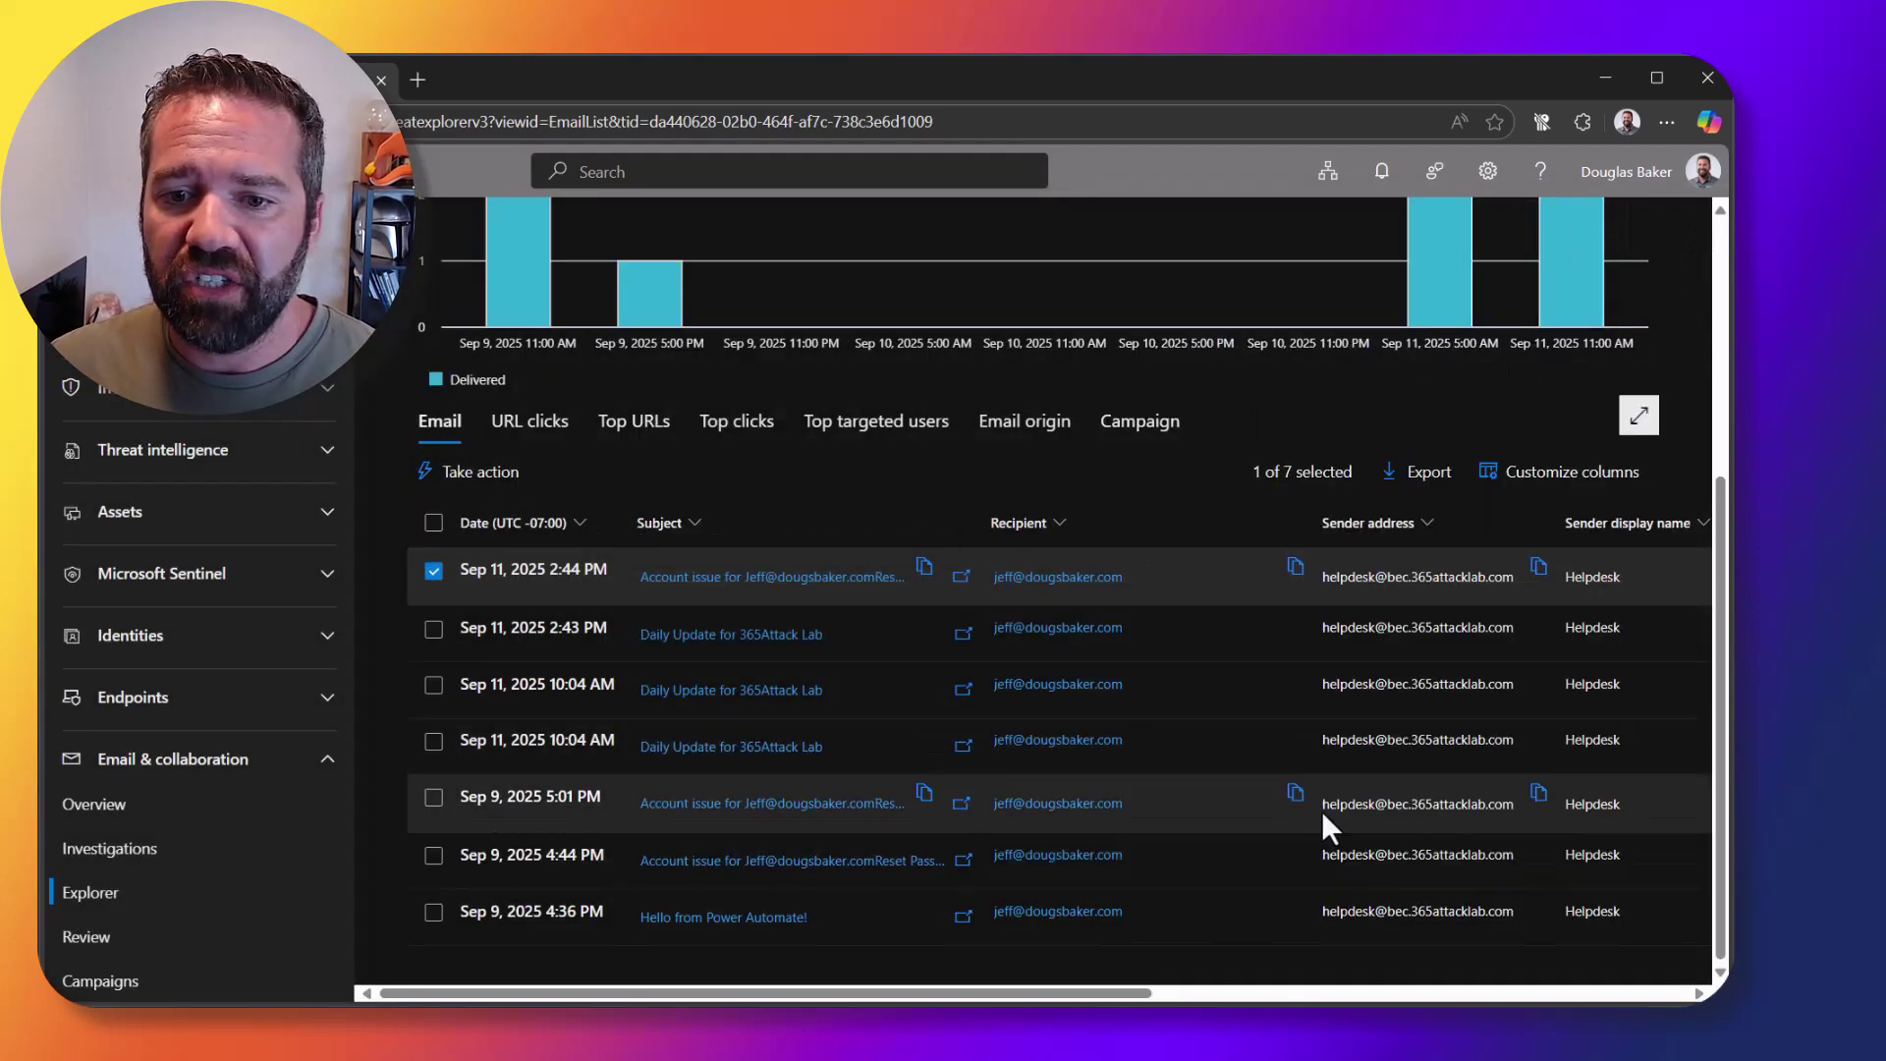
{"action": "scroll", "coordinate": [1322, 811], "scroll_direction": "up", "scroll_amount": 2}
{"action": "scroll", "coordinate": [1322, 810], "scroll_direction": "up", "scroll_amount": 2}
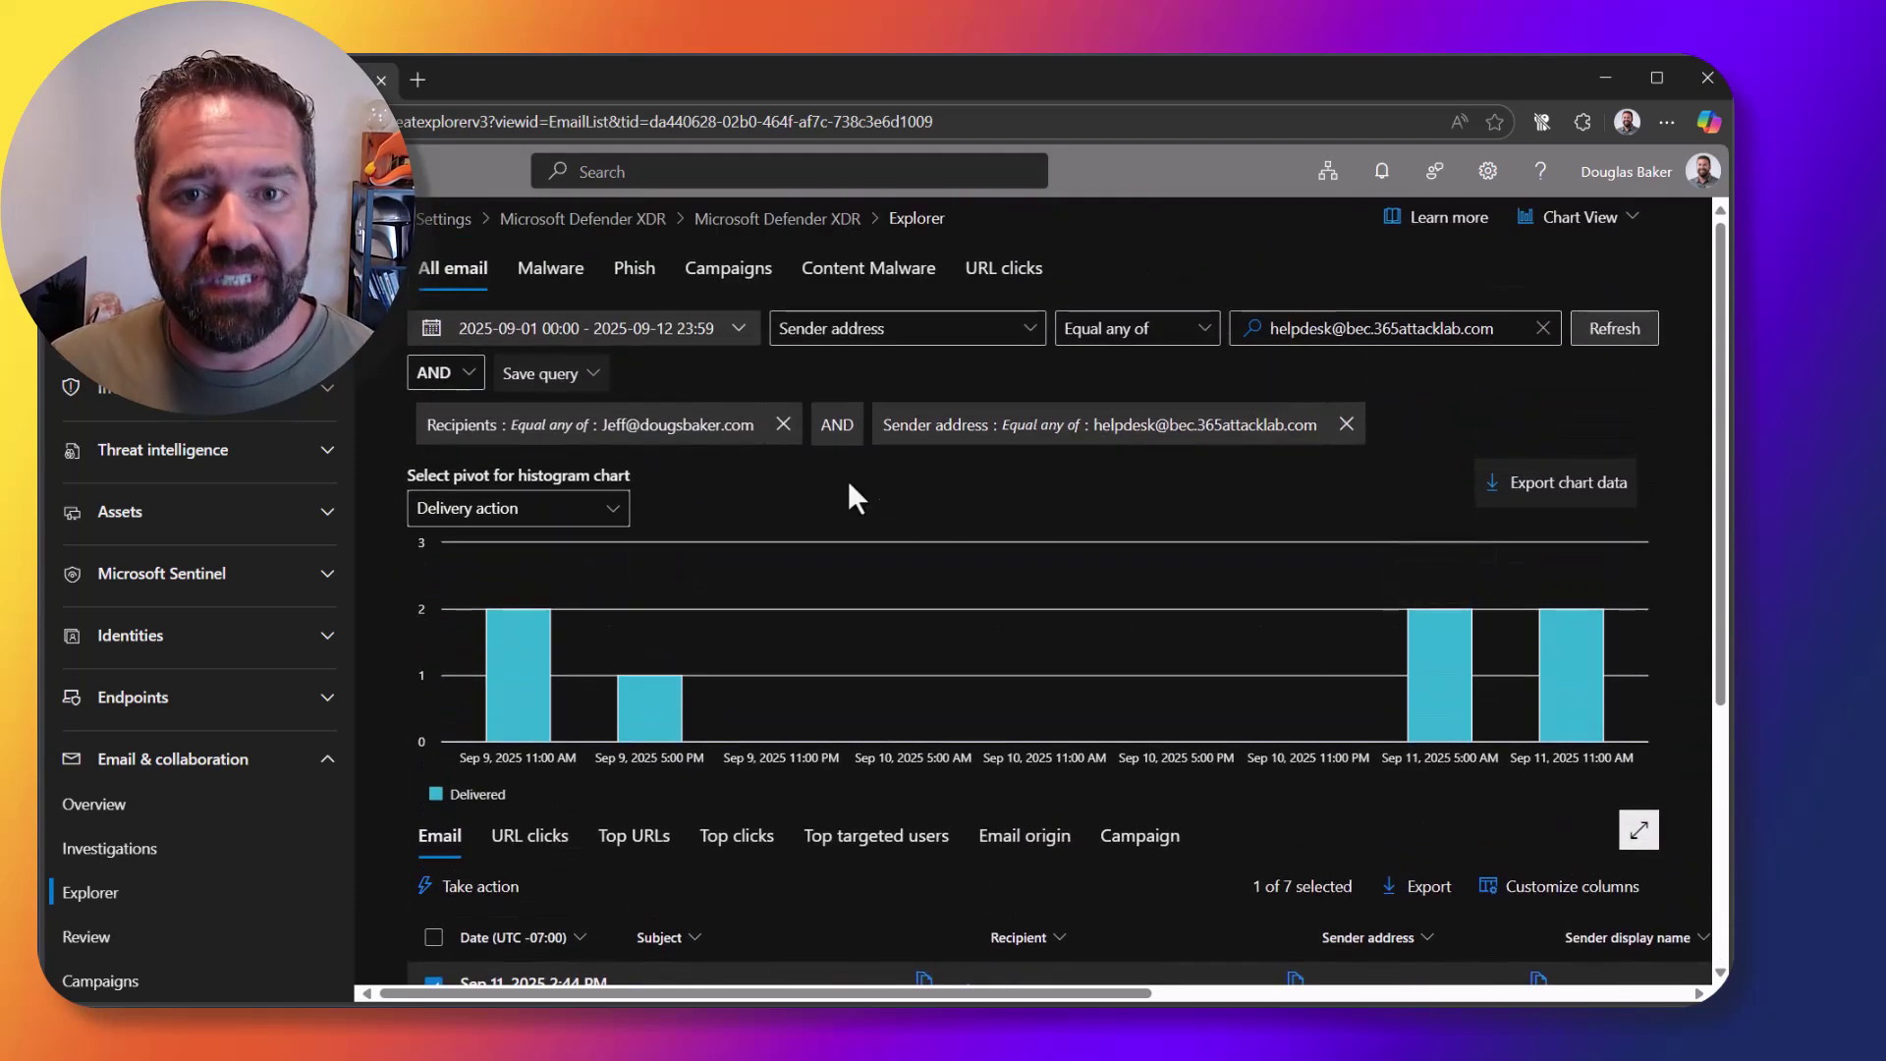
{"action": "left_click", "coordinate": [782, 424]}
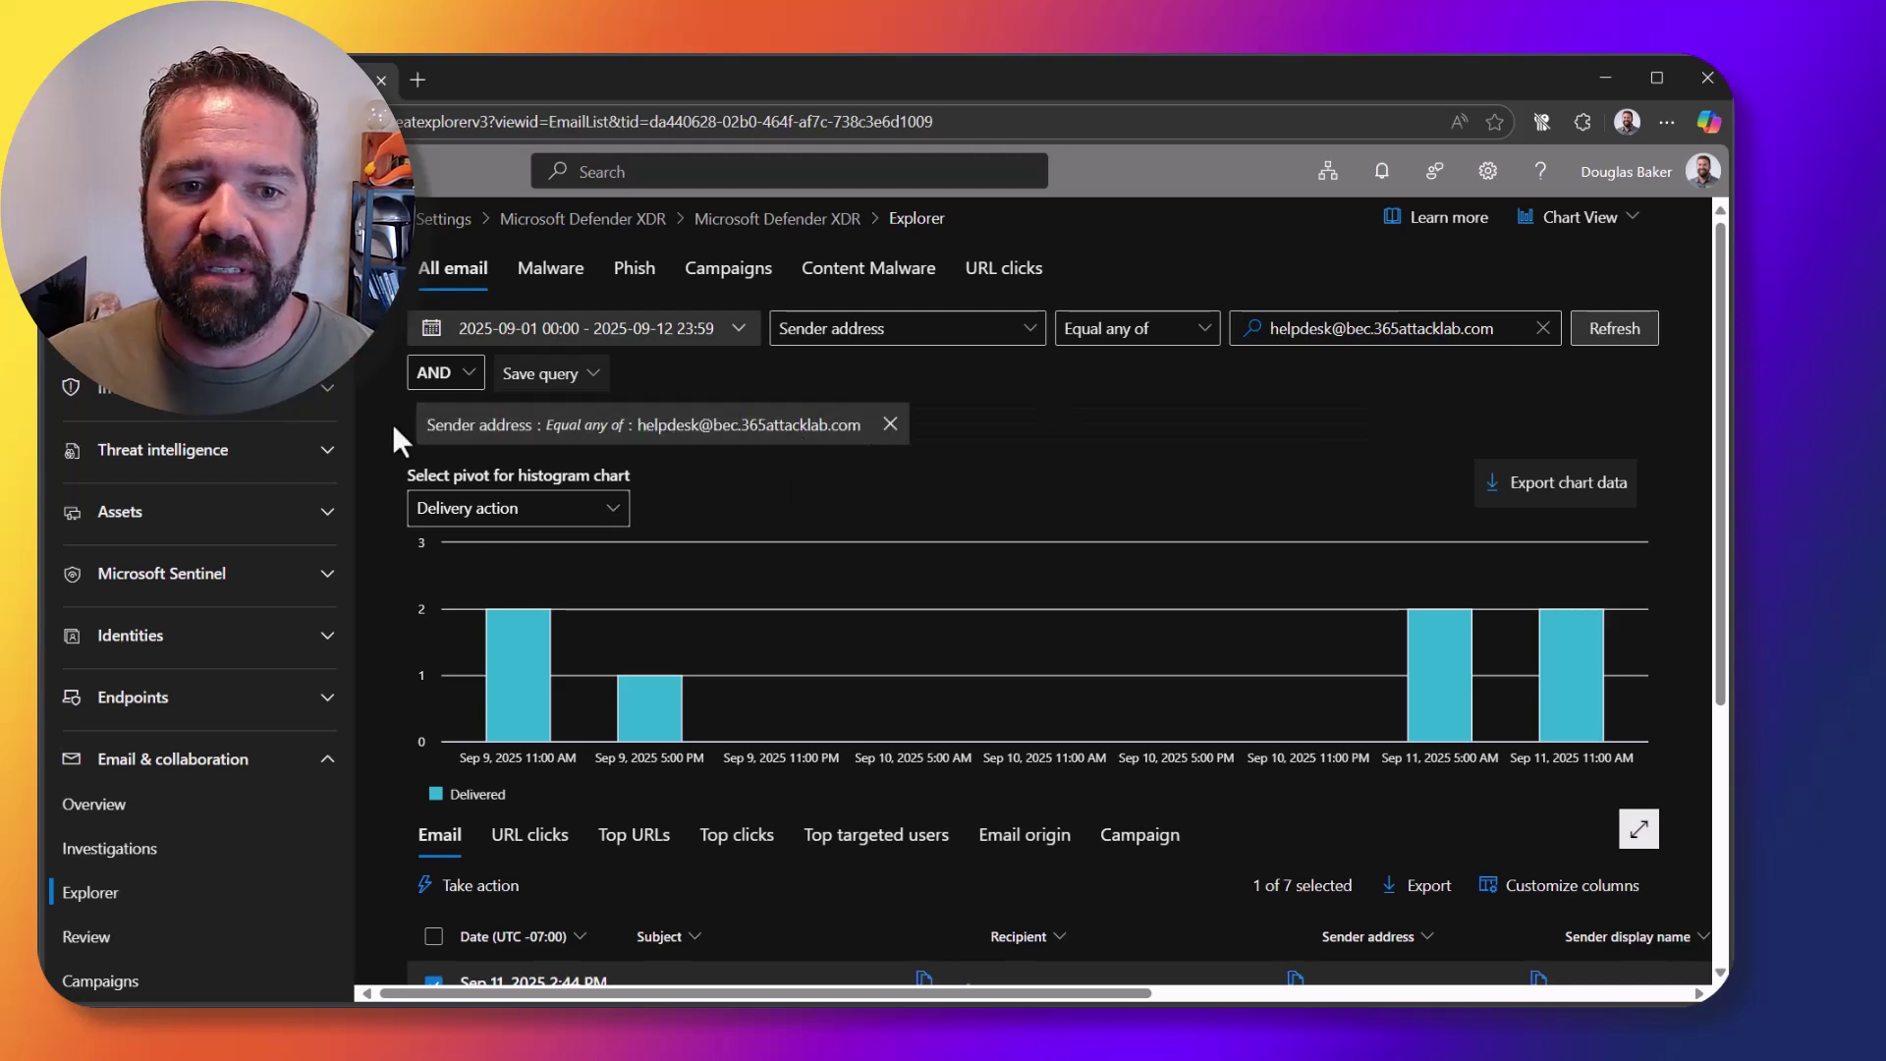
{"action": "left_click", "coordinate": [1606, 334]}
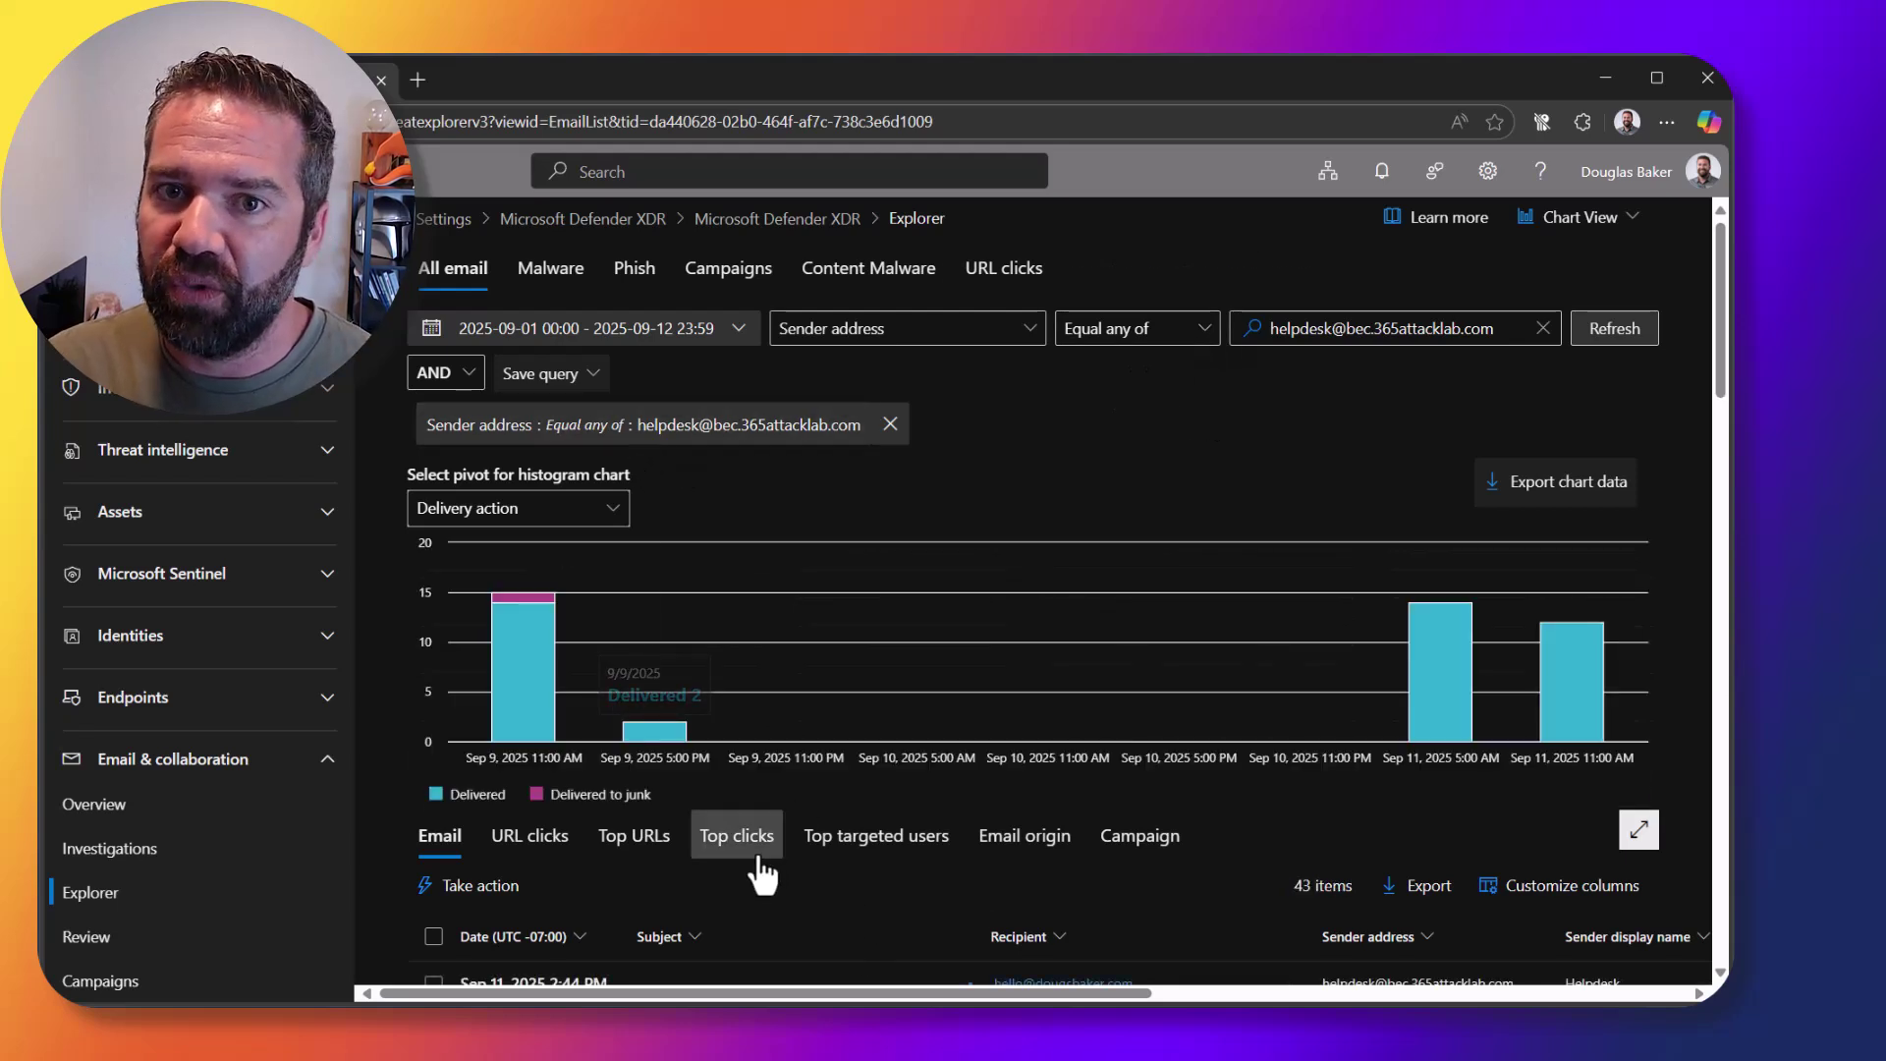
{"action": "scroll", "coordinate": [1110, 772], "scroll_direction": "down", "scroll_amount": 4}
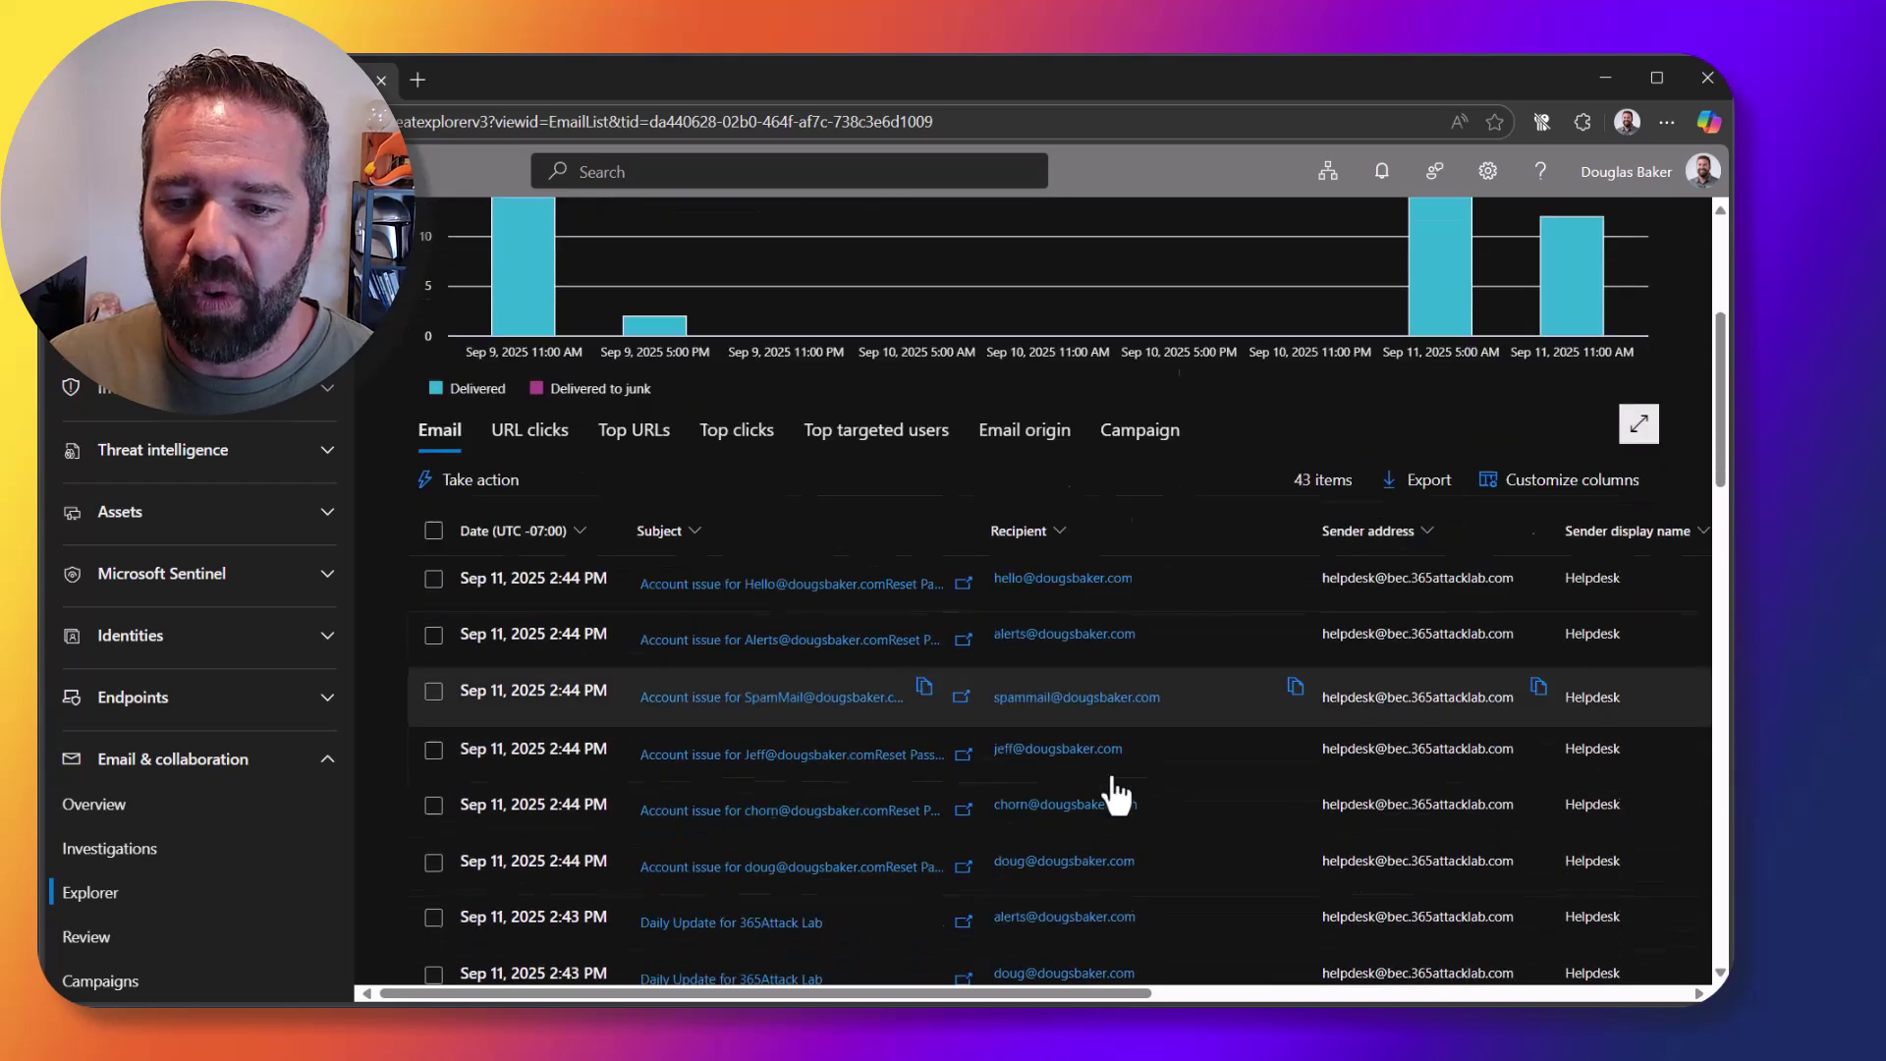
{"action": "scroll", "coordinate": [1116, 792], "scroll_direction": "down", "scroll_amount": 2}
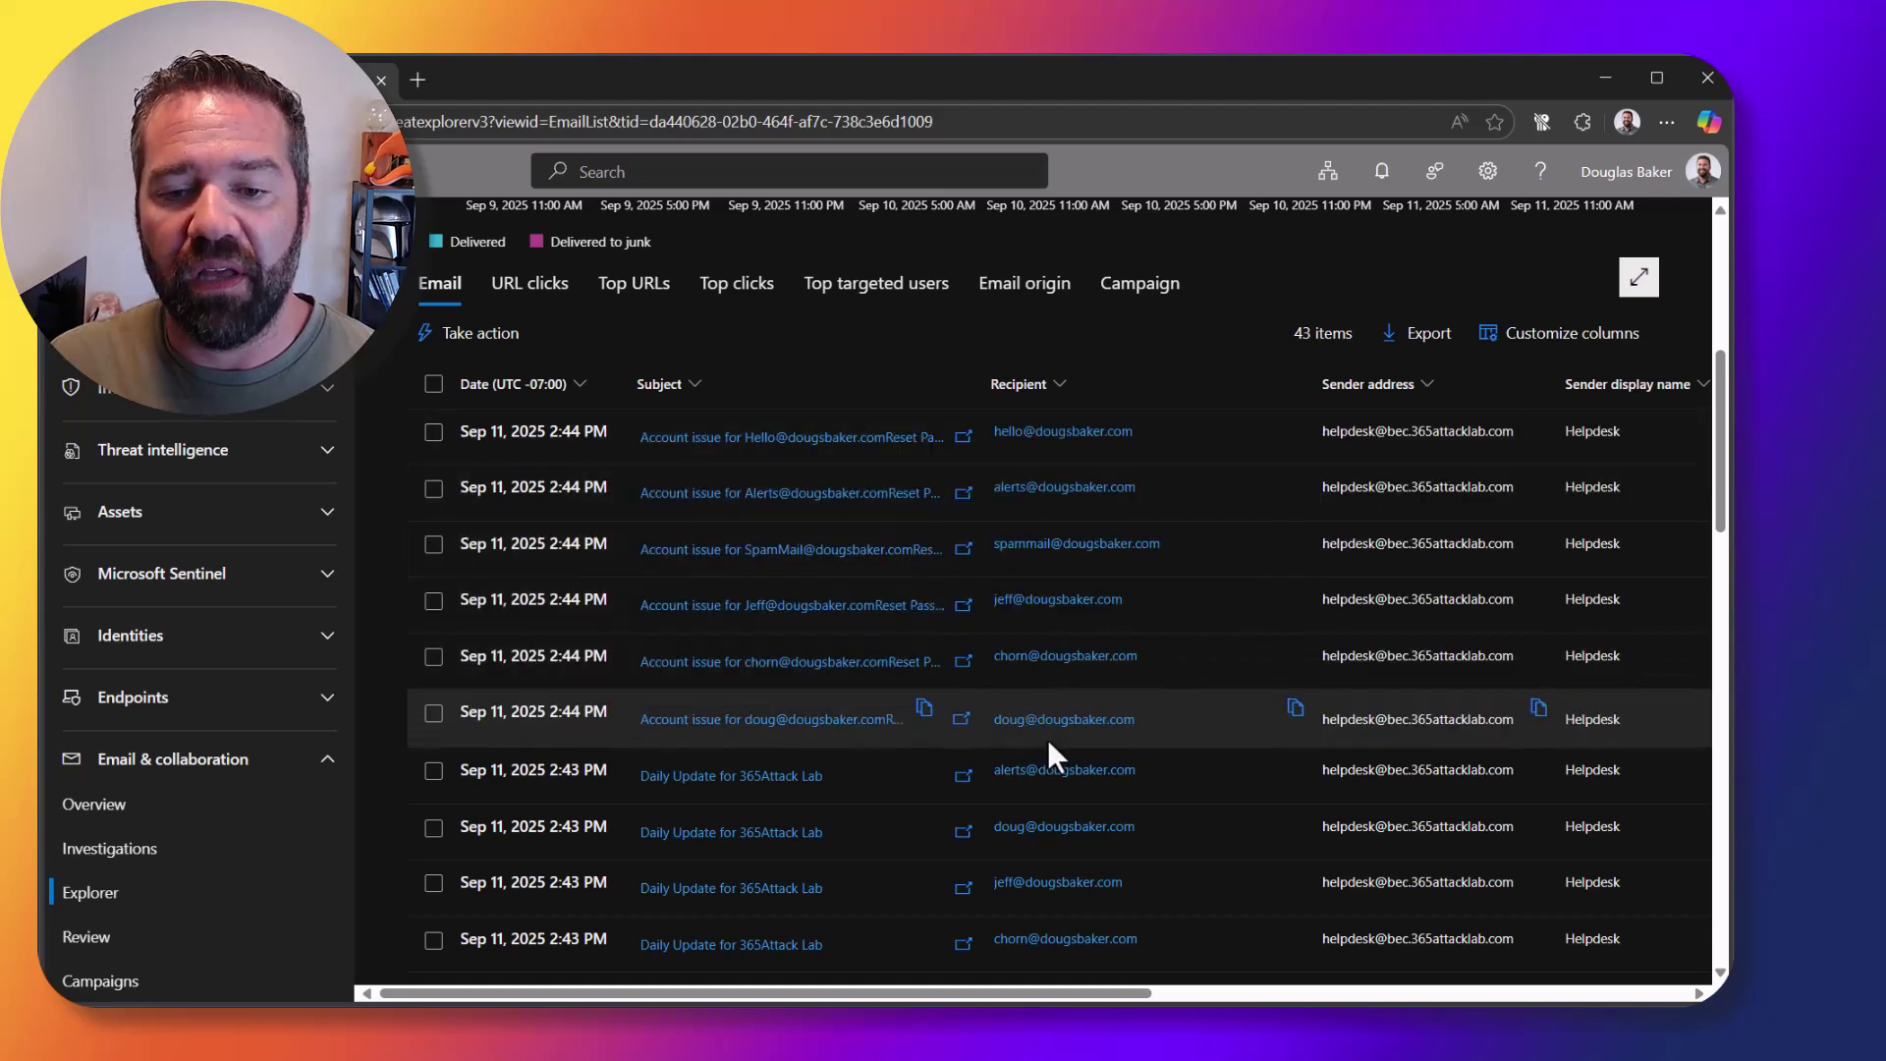
{"action": "scroll", "coordinate": [1299, 735], "scroll_direction": "down", "scroll_amount": 1}
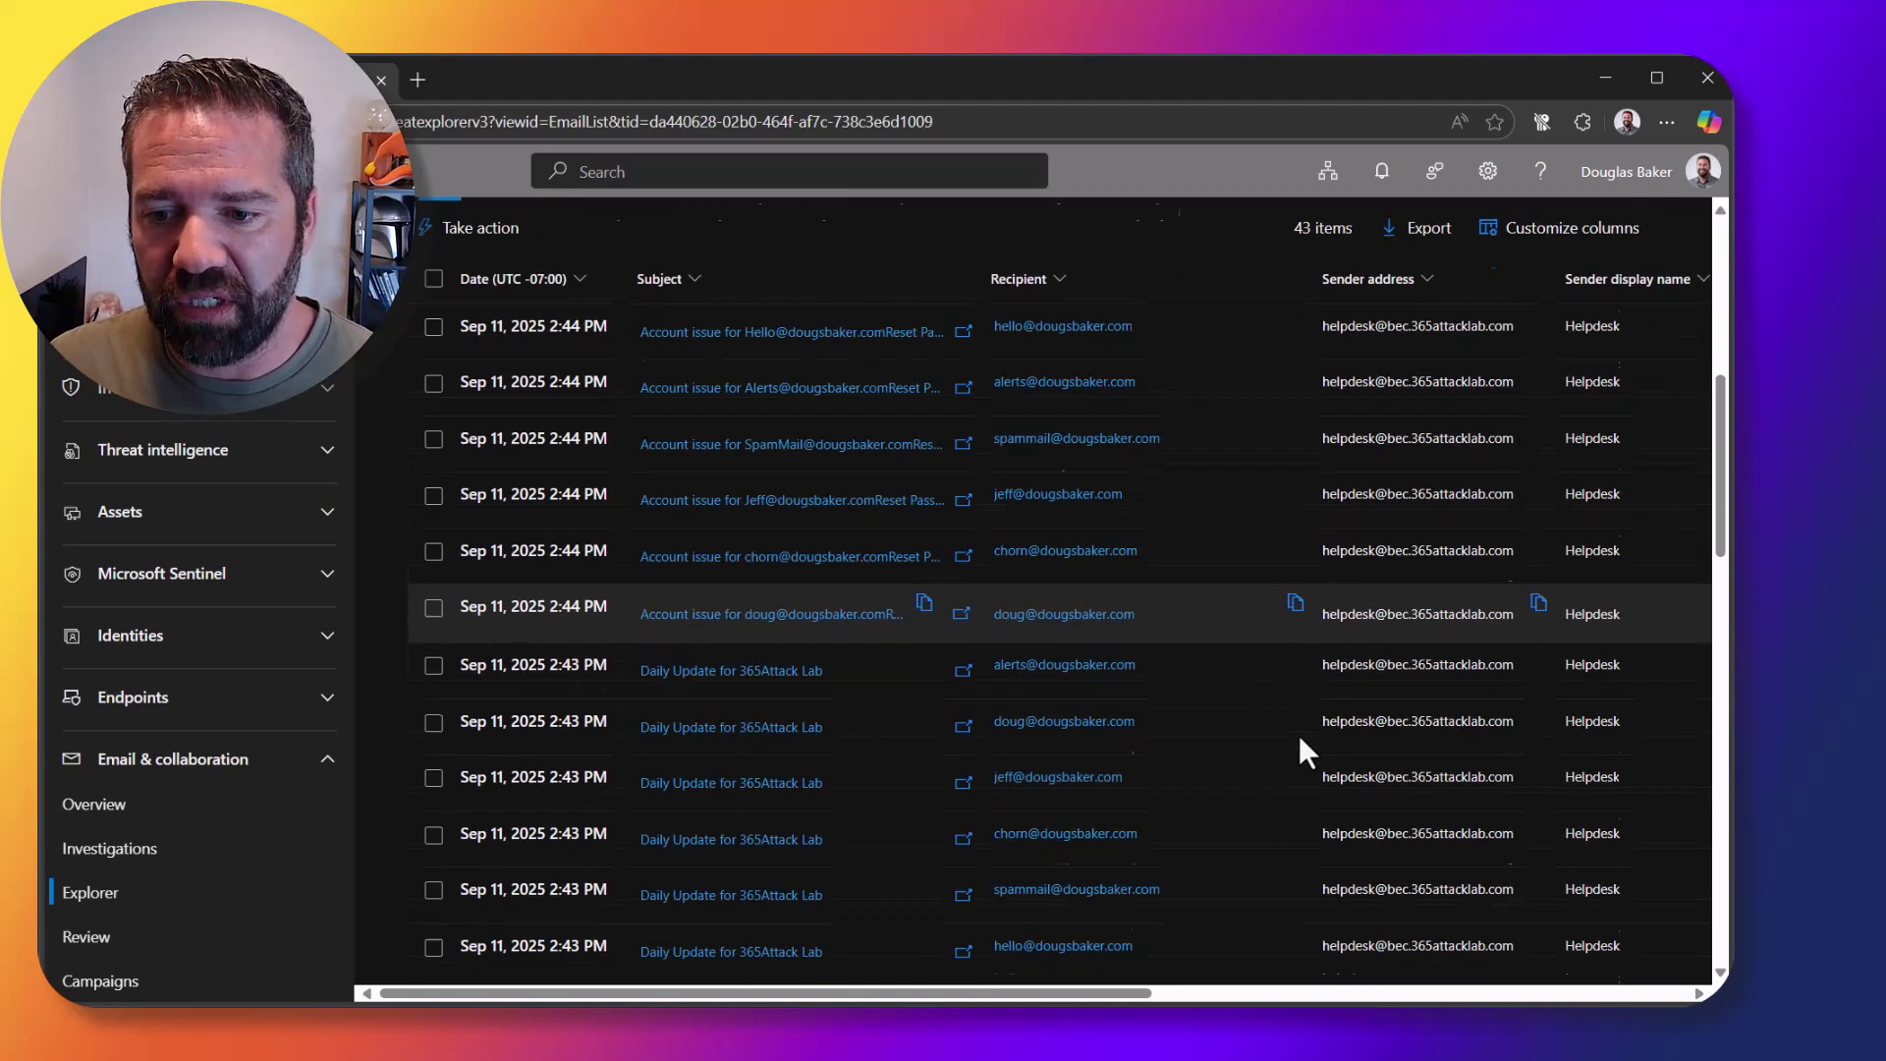
{"action": "scroll", "coordinate": [1299, 735], "scroll_direction": "down", "scroll_amount": 3}
{"action": "scroll", "coordinate": [1305, 864], "scroll_direction": "up", "scroll_amount": 6}
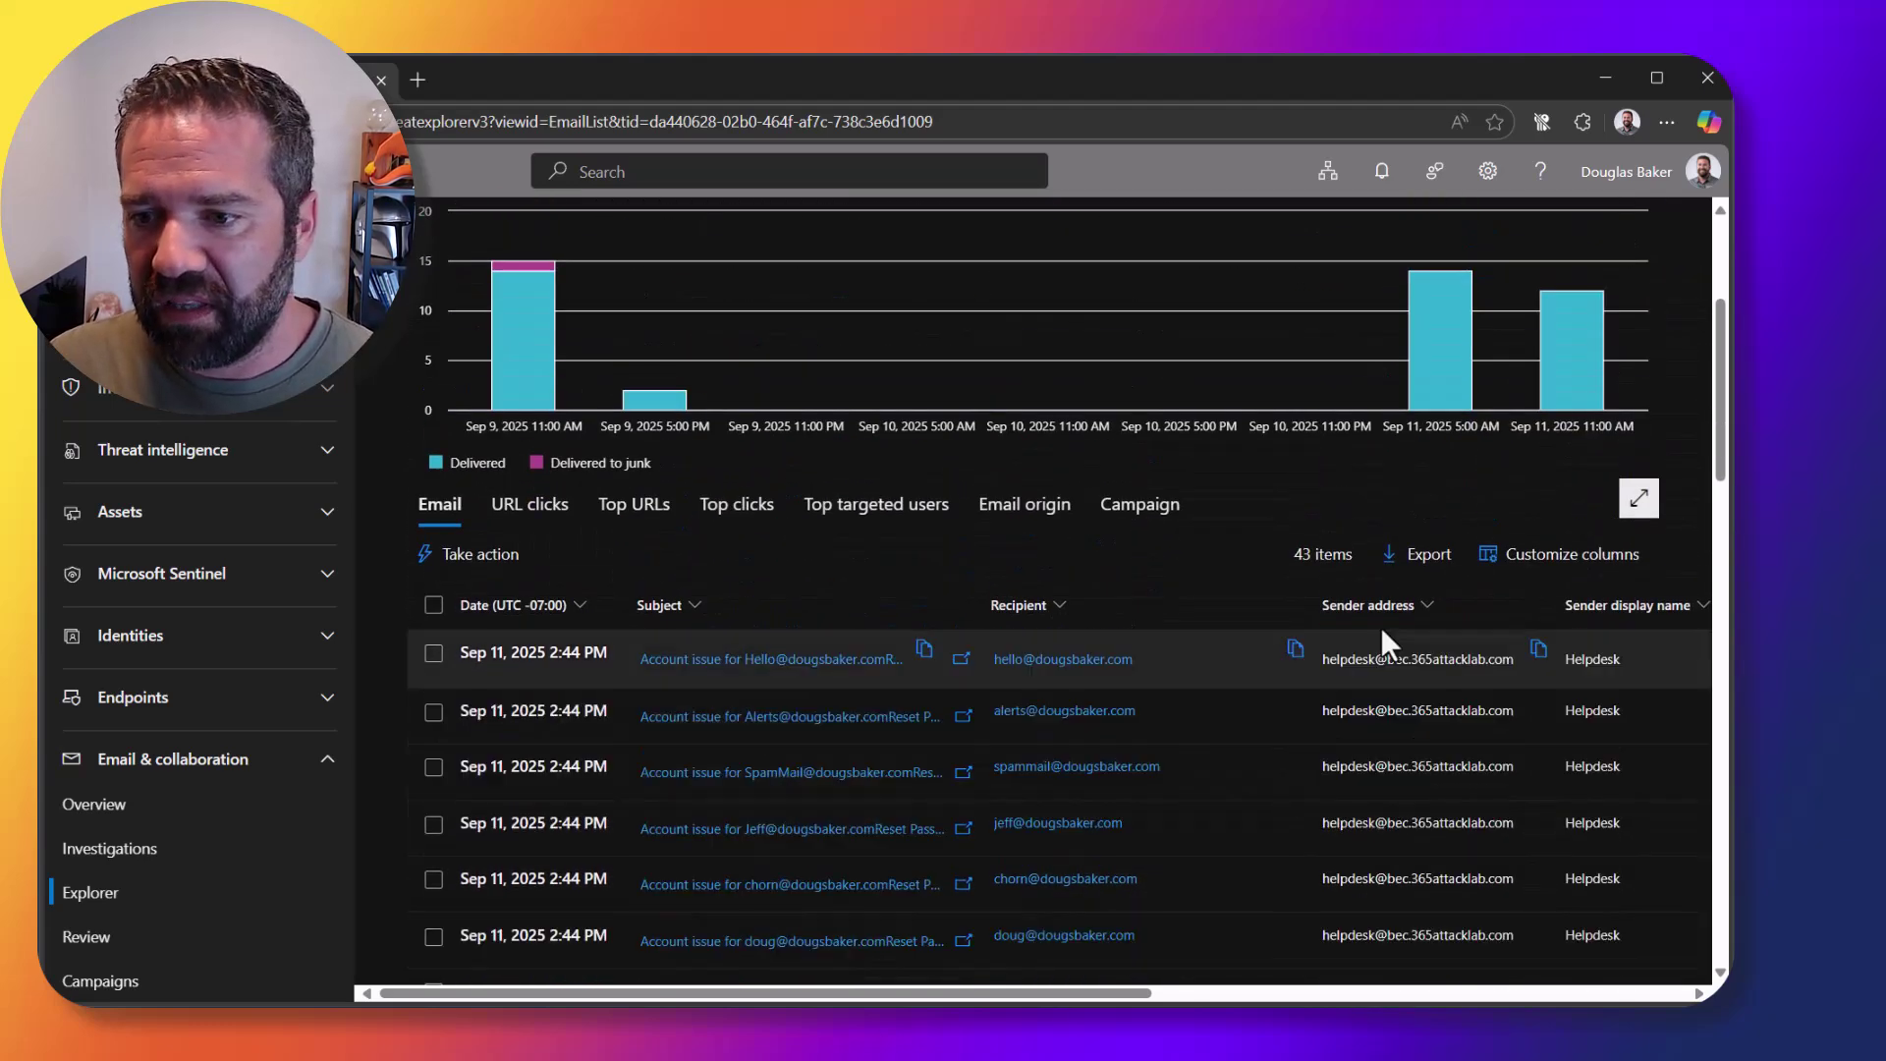
Step: Copy the spam link from the first helpdesk email's details
{"action": "left_click", "coordinate": [823, 678]}
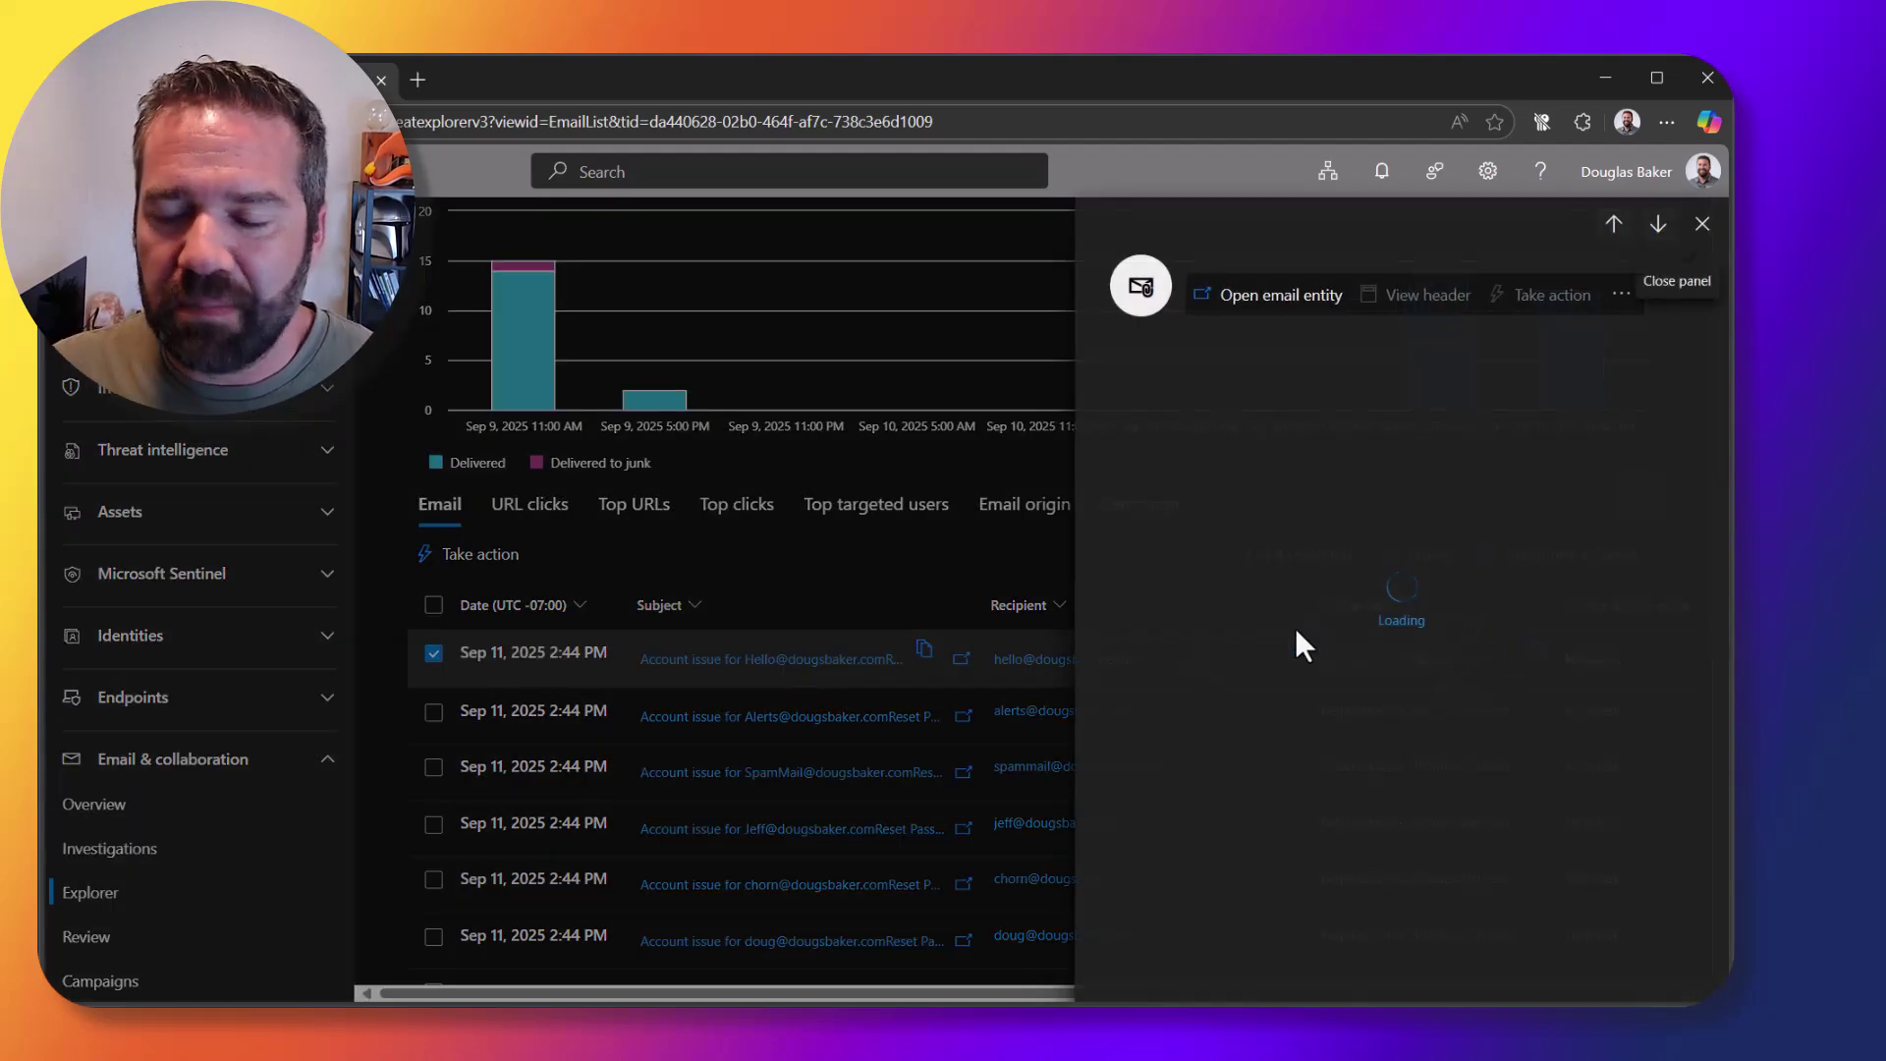
{"action": "scroll", "coordinate": [1381, 874], "scroll_direction": "down", "scroll_amount": 8}
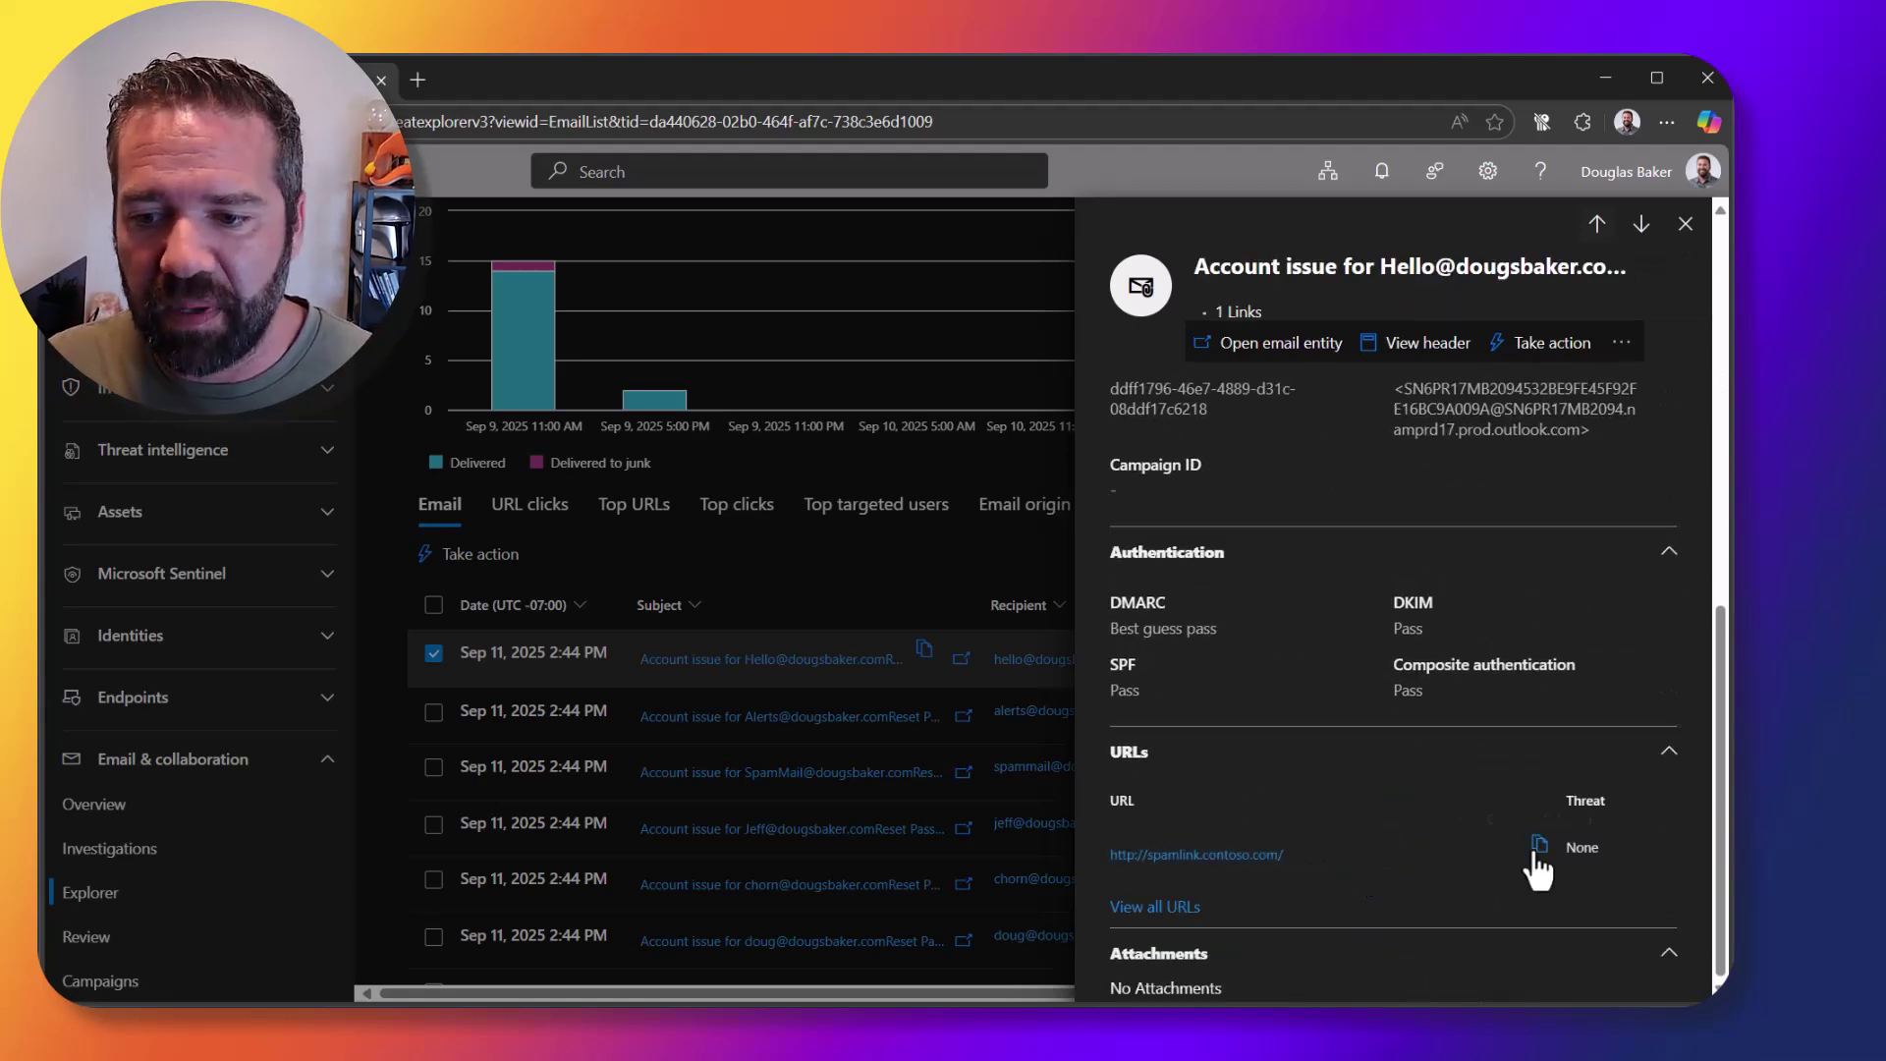
{"action": "left_click", "coordinate": [1537, 846]}
{"action": "left_click", "coordinate": [1685, 224]}
{"action": "scroll", "coordinate": [1186, 507], "scroll_direction": "up", "scroll_amount": 3}
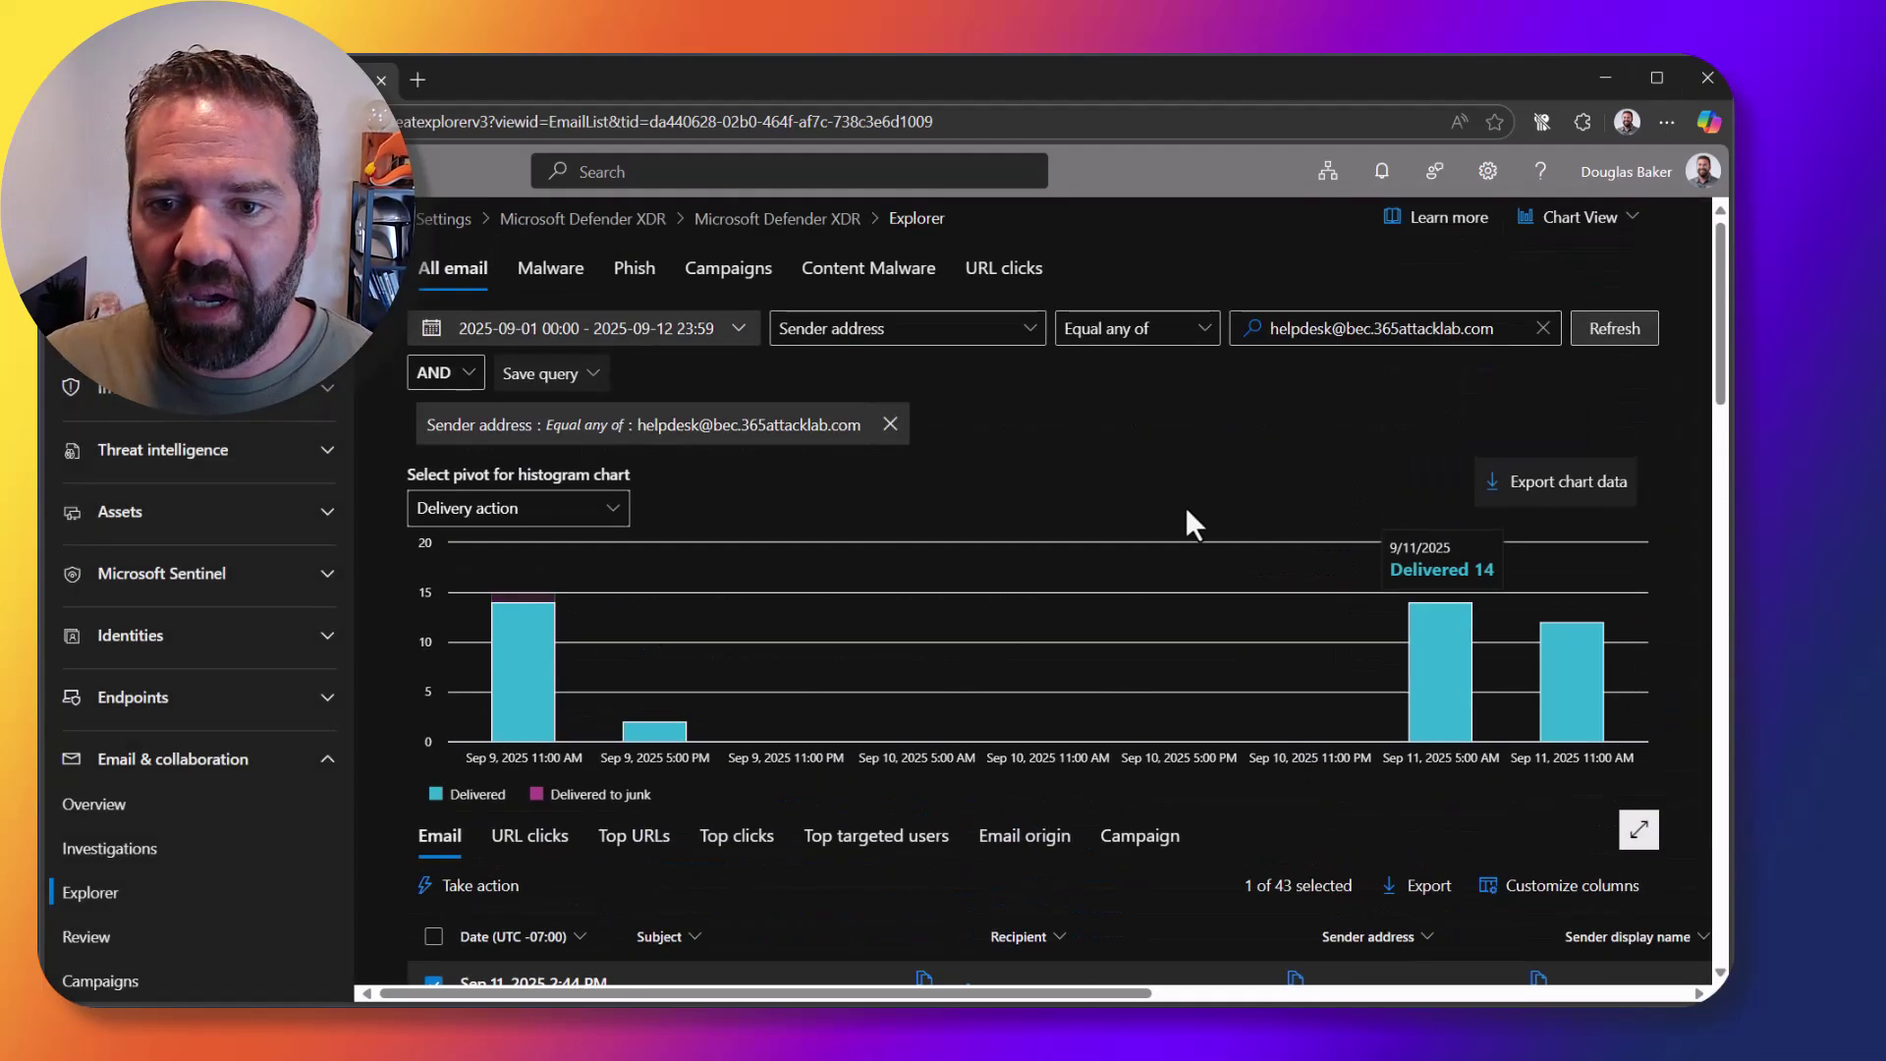
{"action": "left_click", "coordinate": [933, 332]}
{"action": "scroll", "coordinate": [863, 863], "scroll_direction": "down", "scroll_amount": 8}
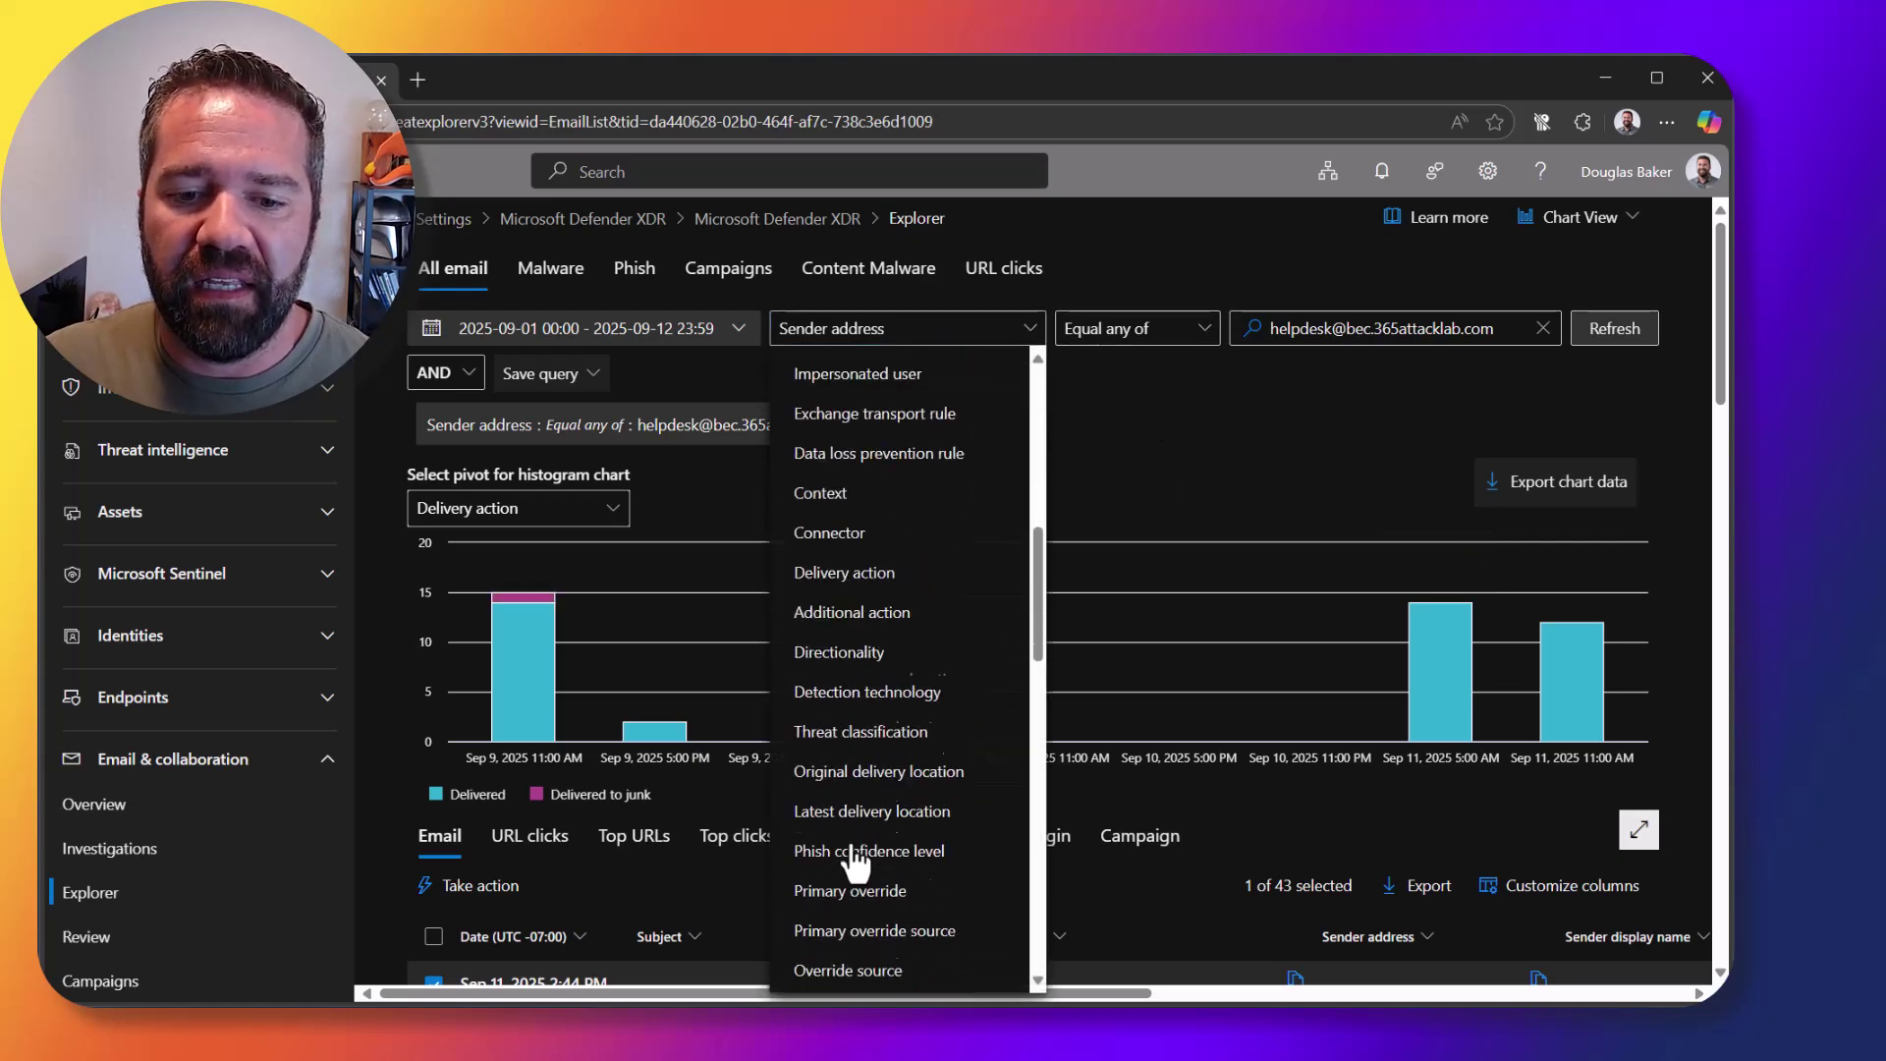
{"action": "scroll", "coordinate": [855, 862], "scroll_direction": "down", "scroll_amount": 8}
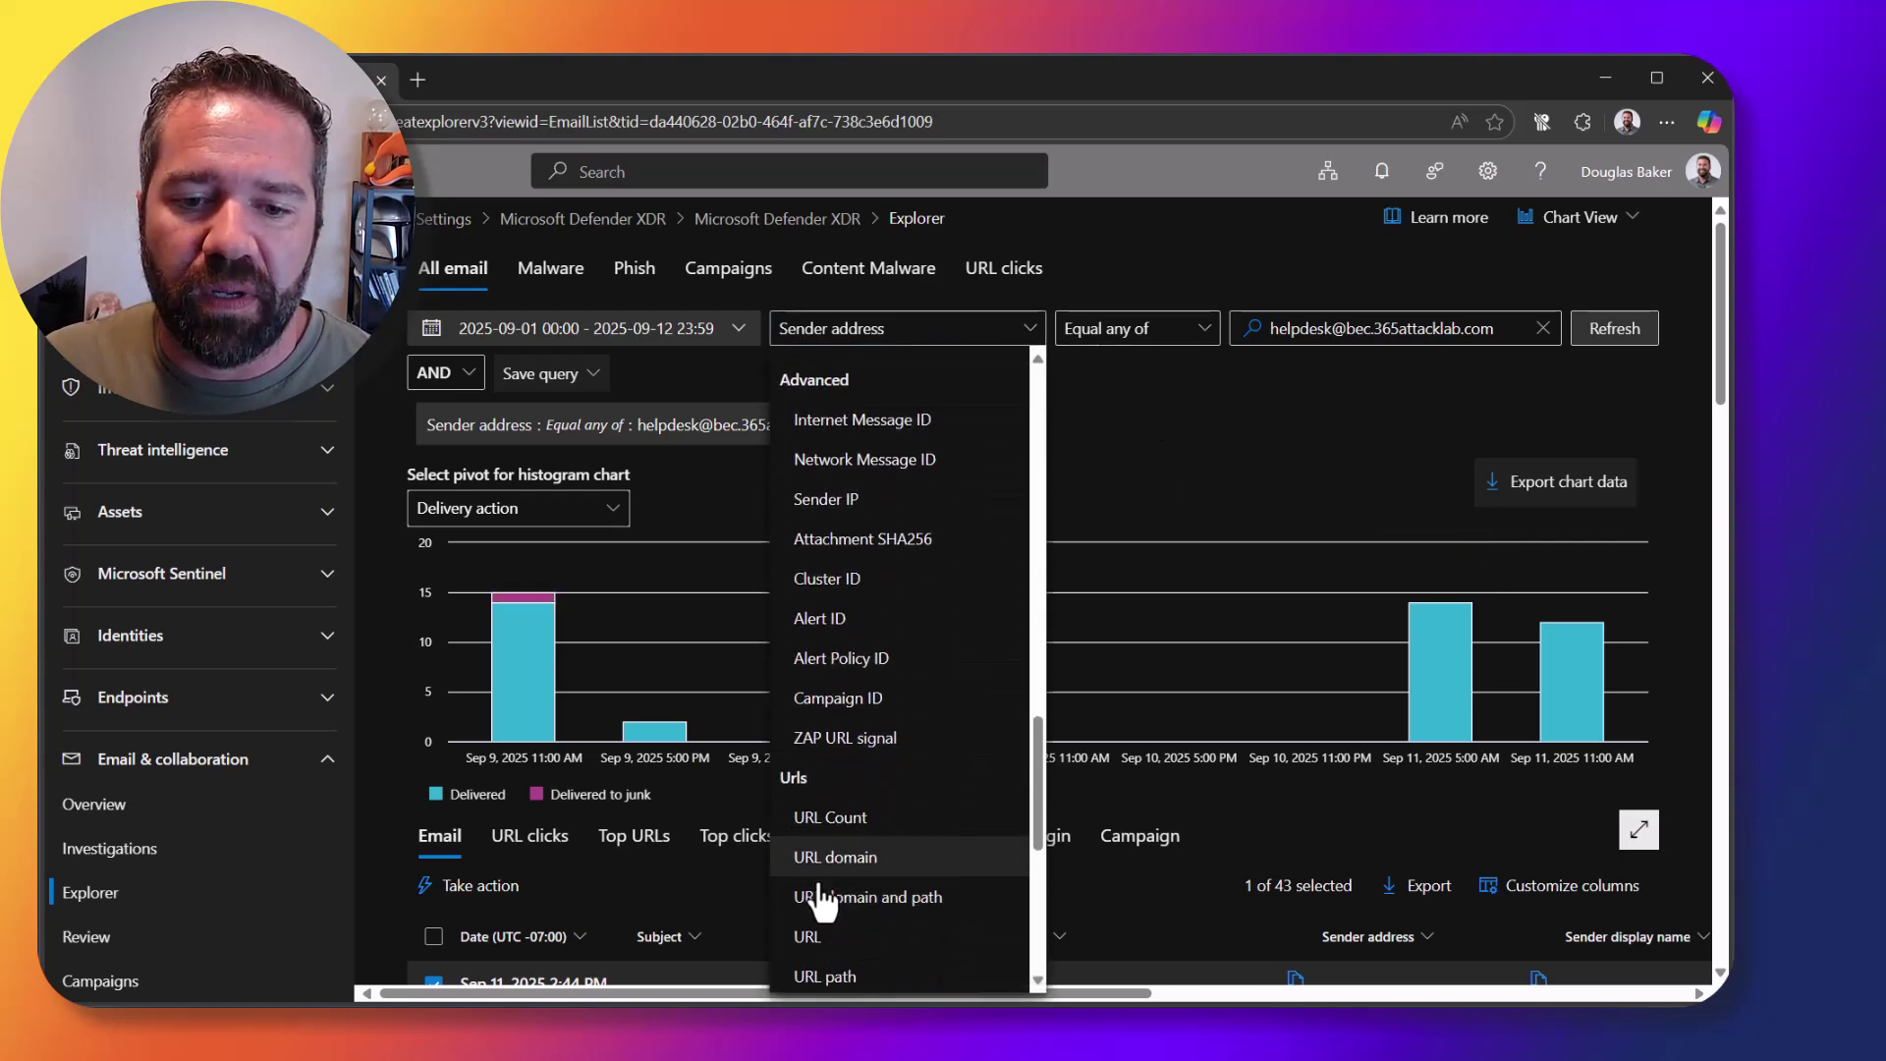
{"action": "left_click", "coordinate": [825, 936]}
{"action": "left_click", "coordinate": [1388, 324]}
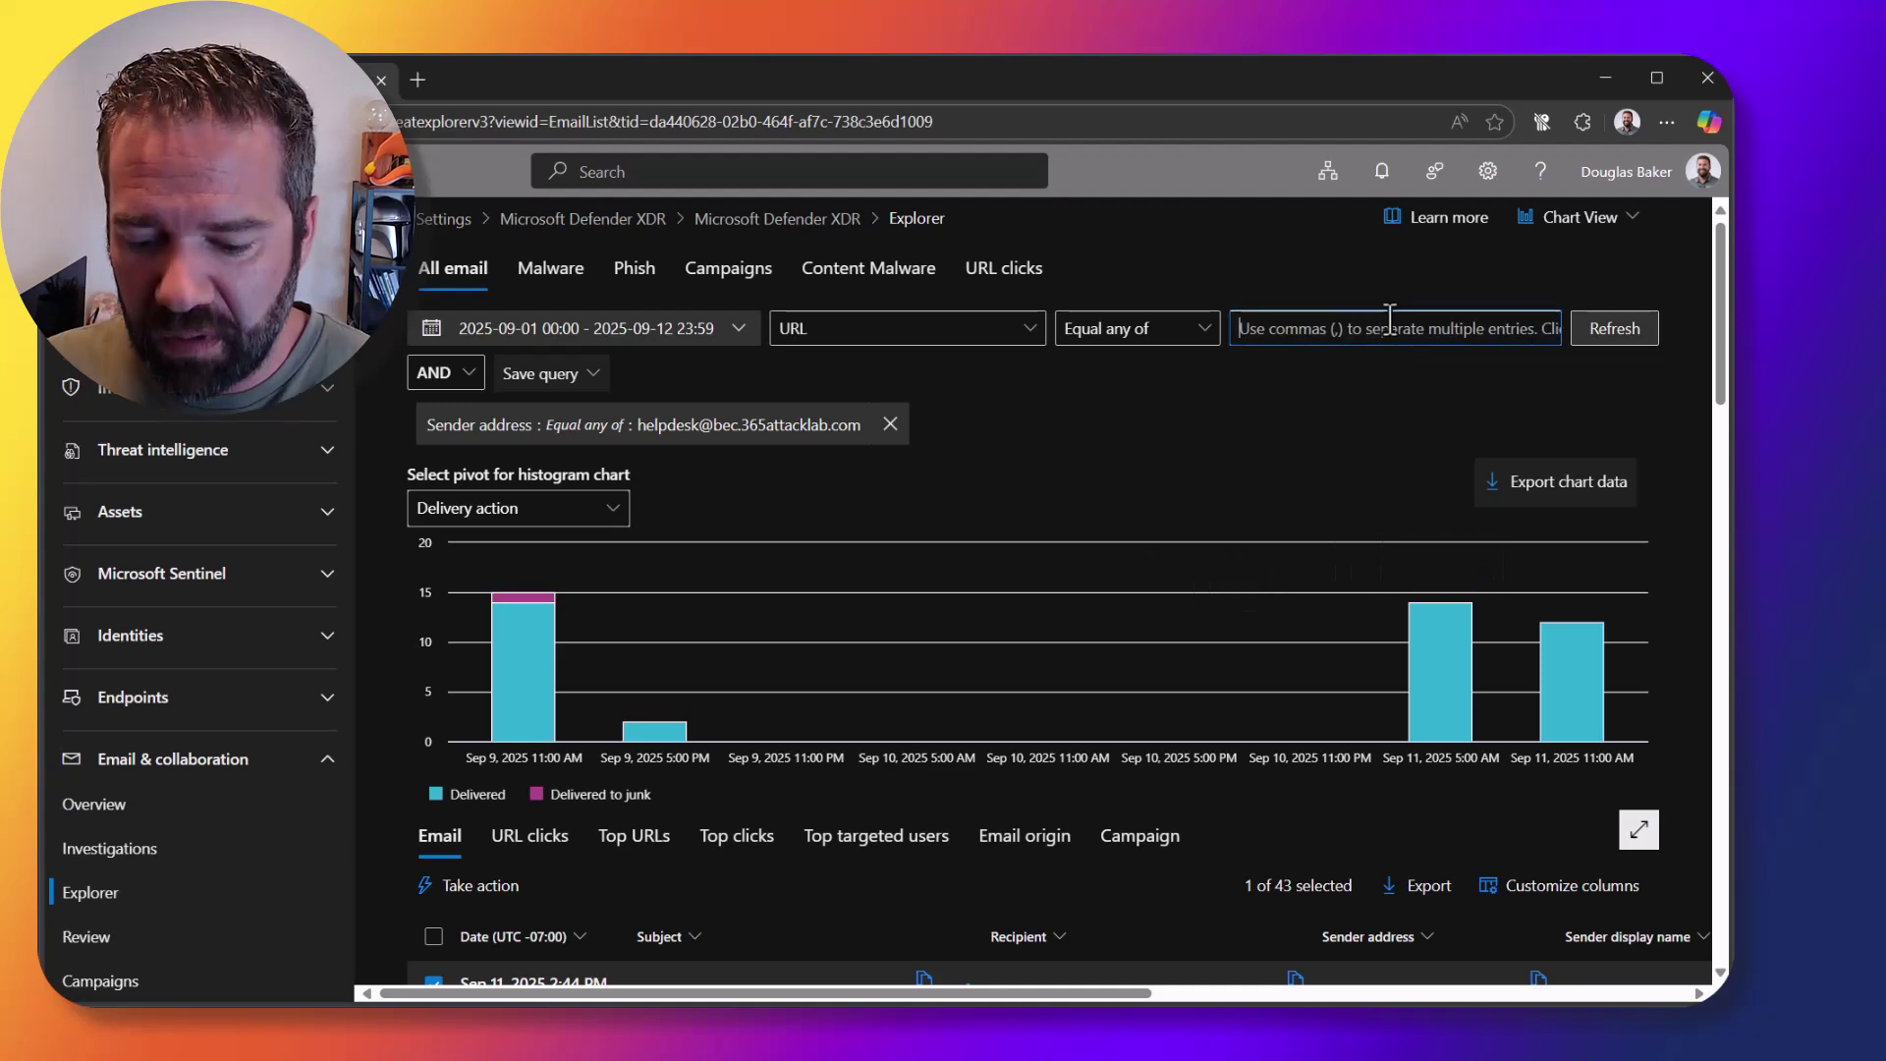
{"action": "key", "text": "ctrl+v"}
{"action": "key", "text": "Return"}
{"action": "left_click", "coordinate": [1593, 332]}
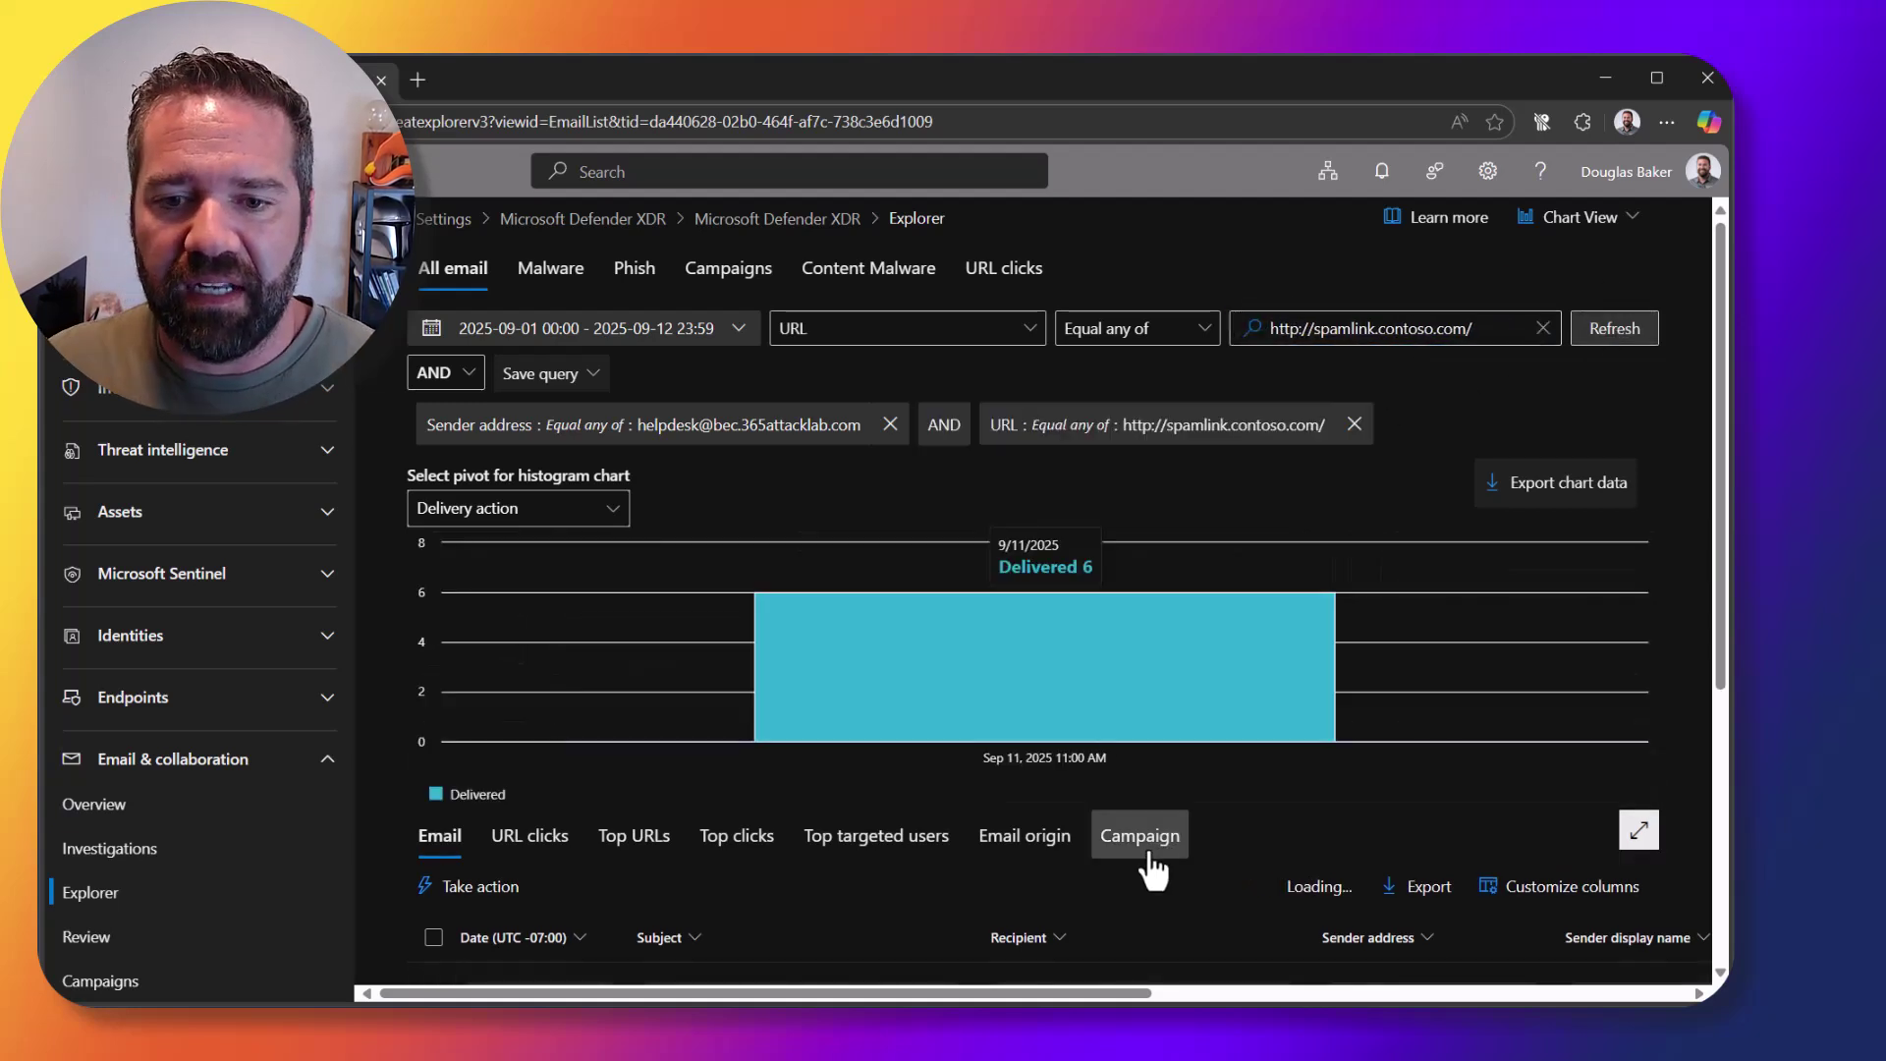
{"action": "scroll", "coordinate": [1139, 840], "scroll_direction": "down", "scroll_amount": 3}
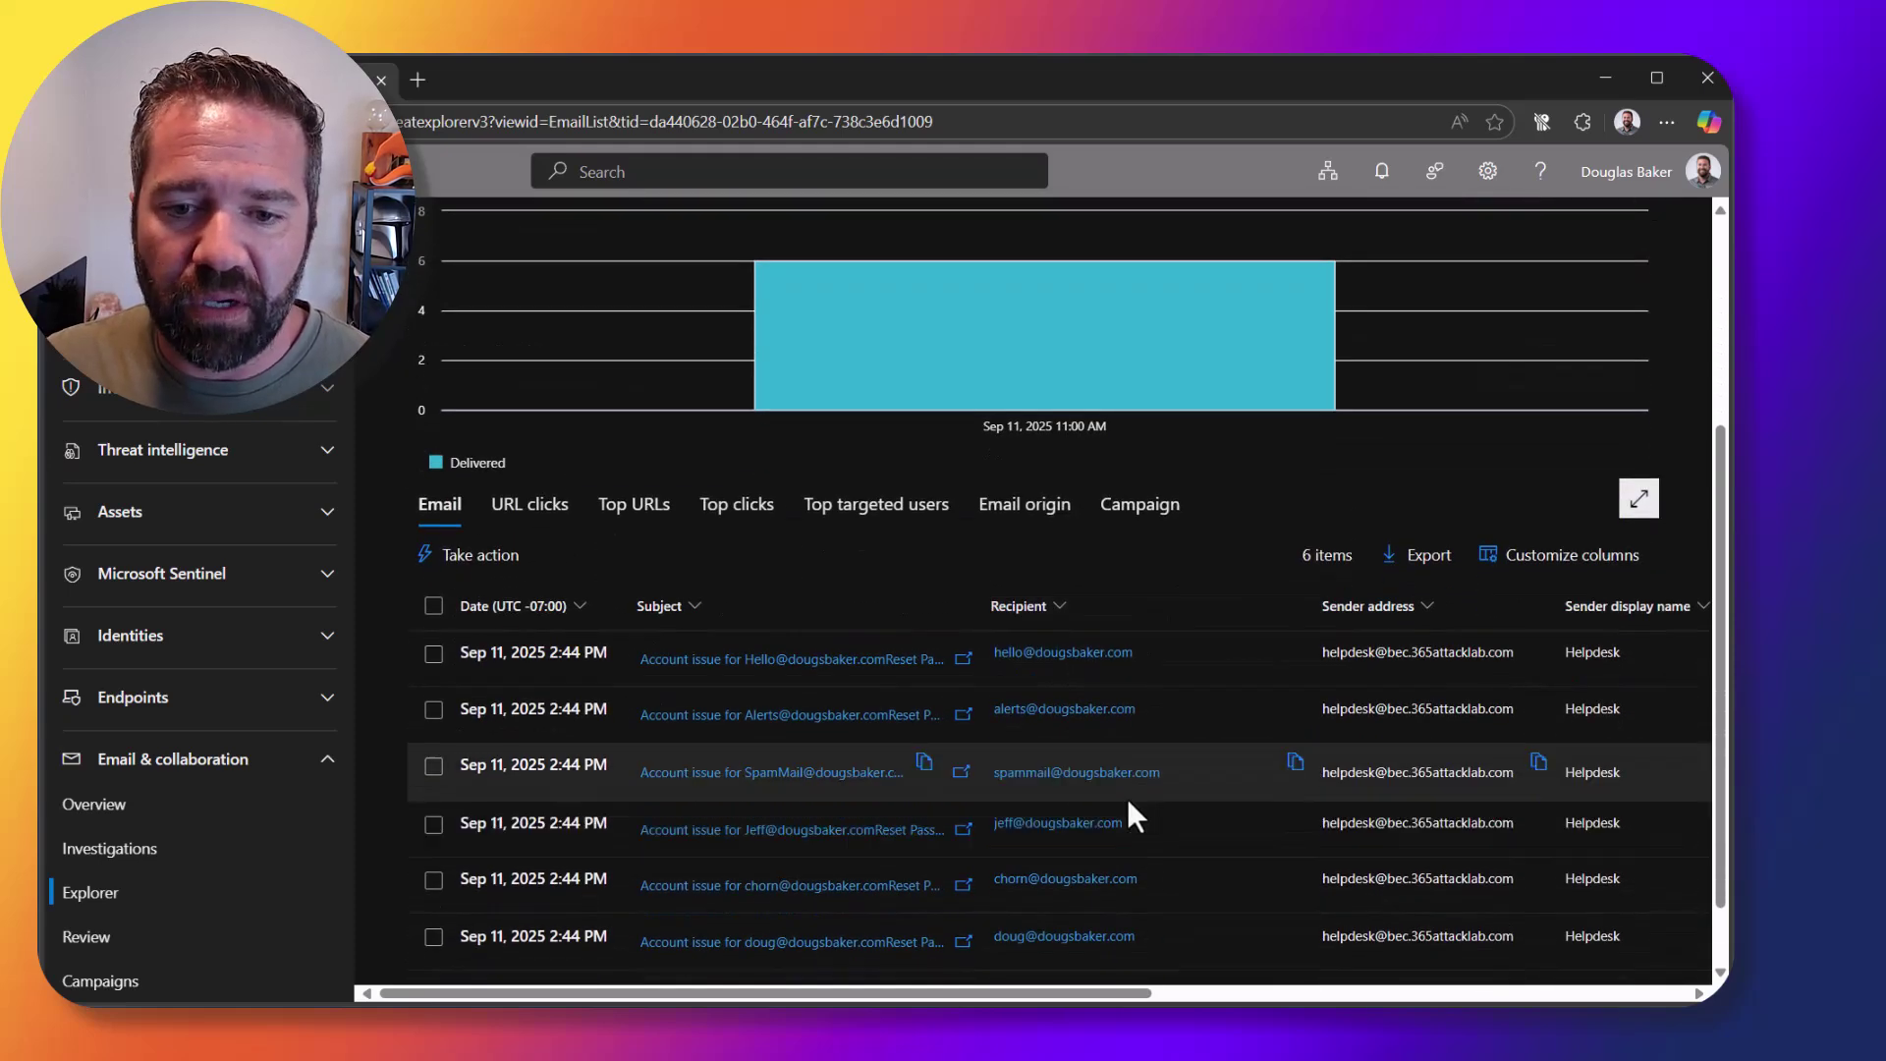
{"action": "scroll", "coordinate": [1128, 805], "scroll_direction": "down", "scroll_amount": 1}
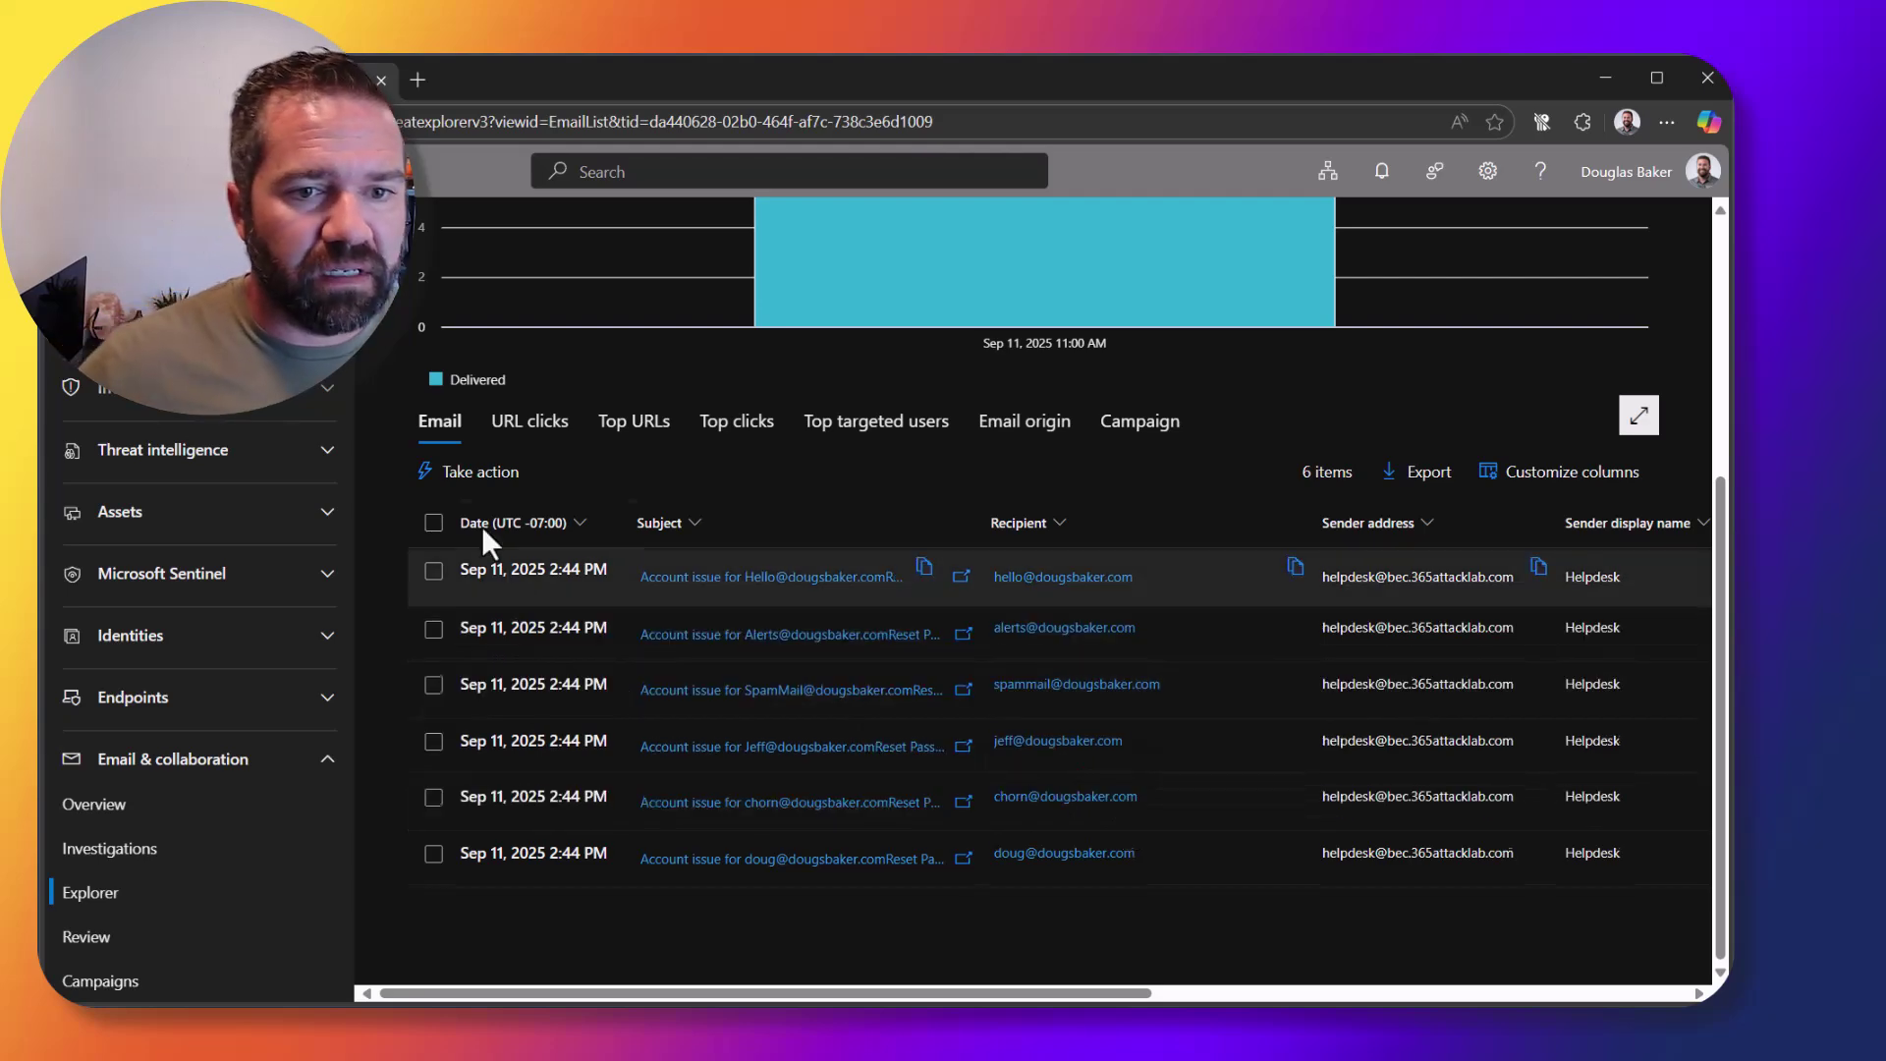
{"action": "scroll", "coordinate": [960, 560], "scroll_direction": "up", "scroll_amount": 1}
{"action": "scroll", "coordinate": [959, 530], "scroll_direction": "up", "scroll_amount": 1}
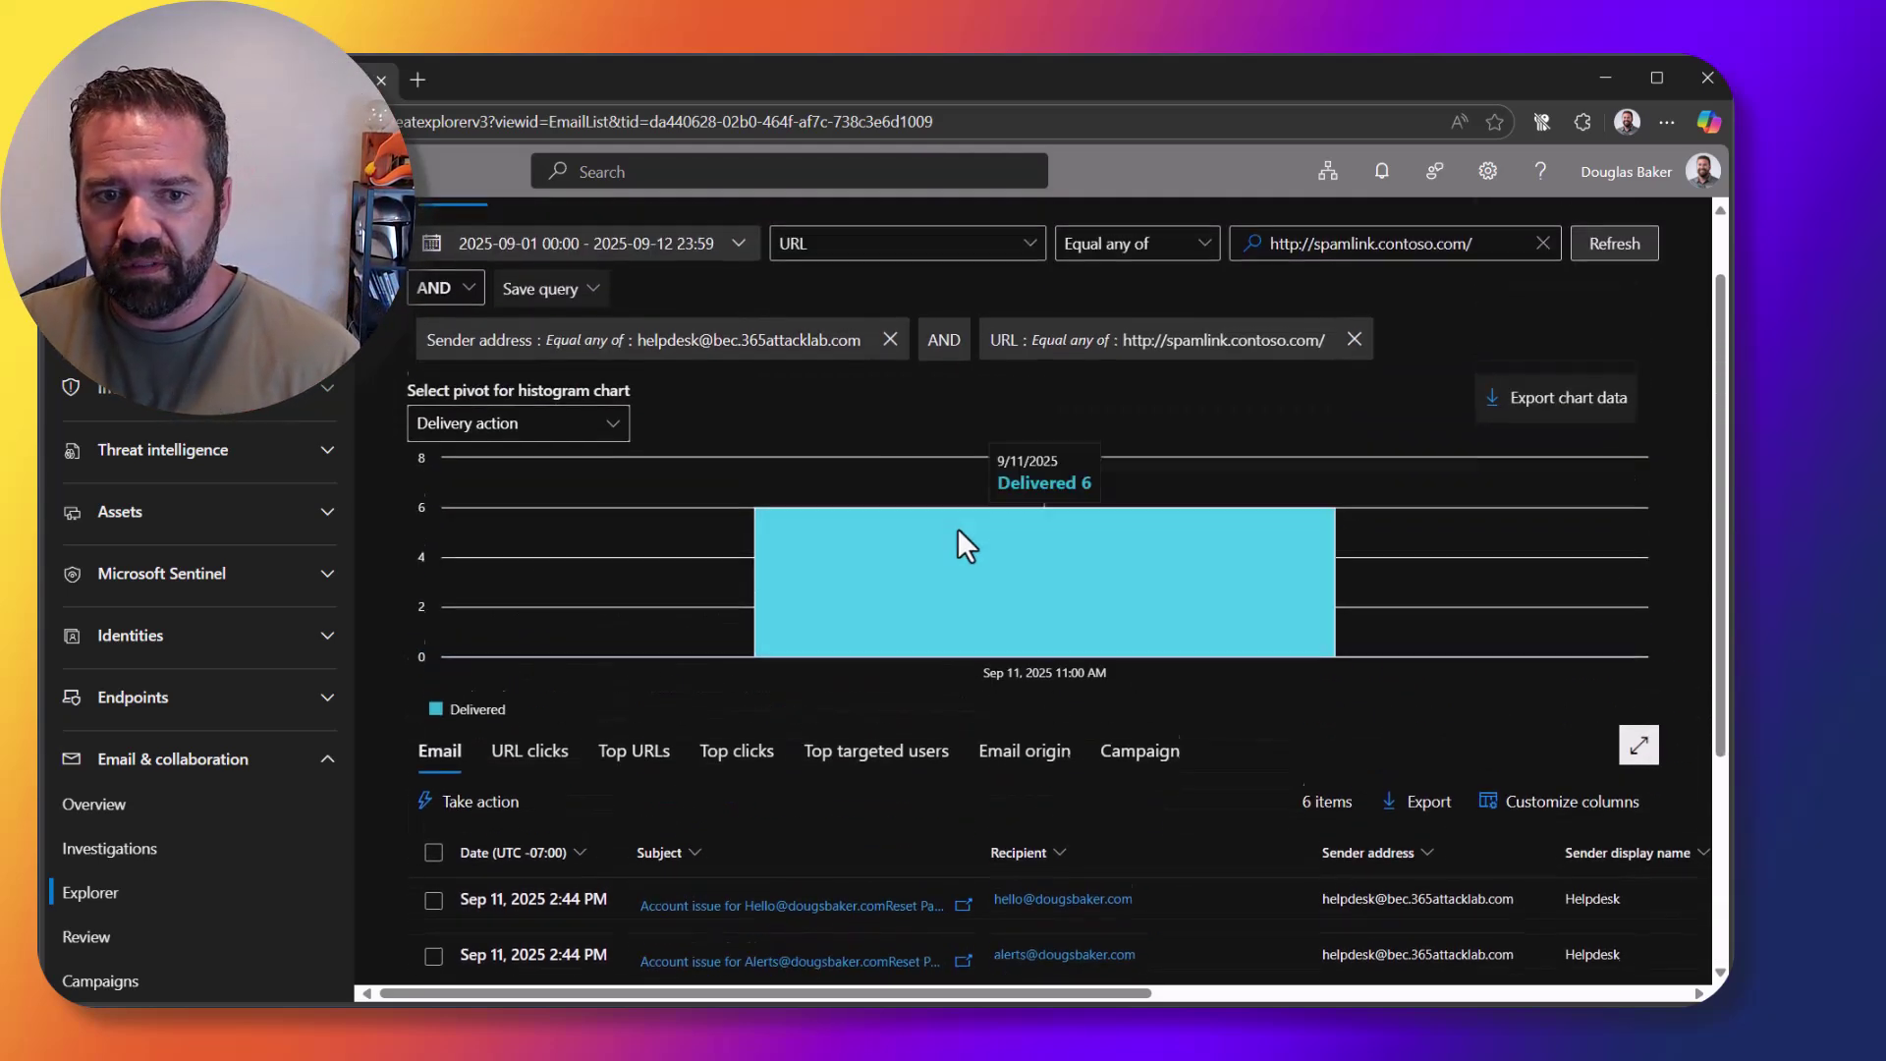
{"action": "scroll", "coordinate": [960, 520], "scroll_direction": "down", "scroll_amount": 2}
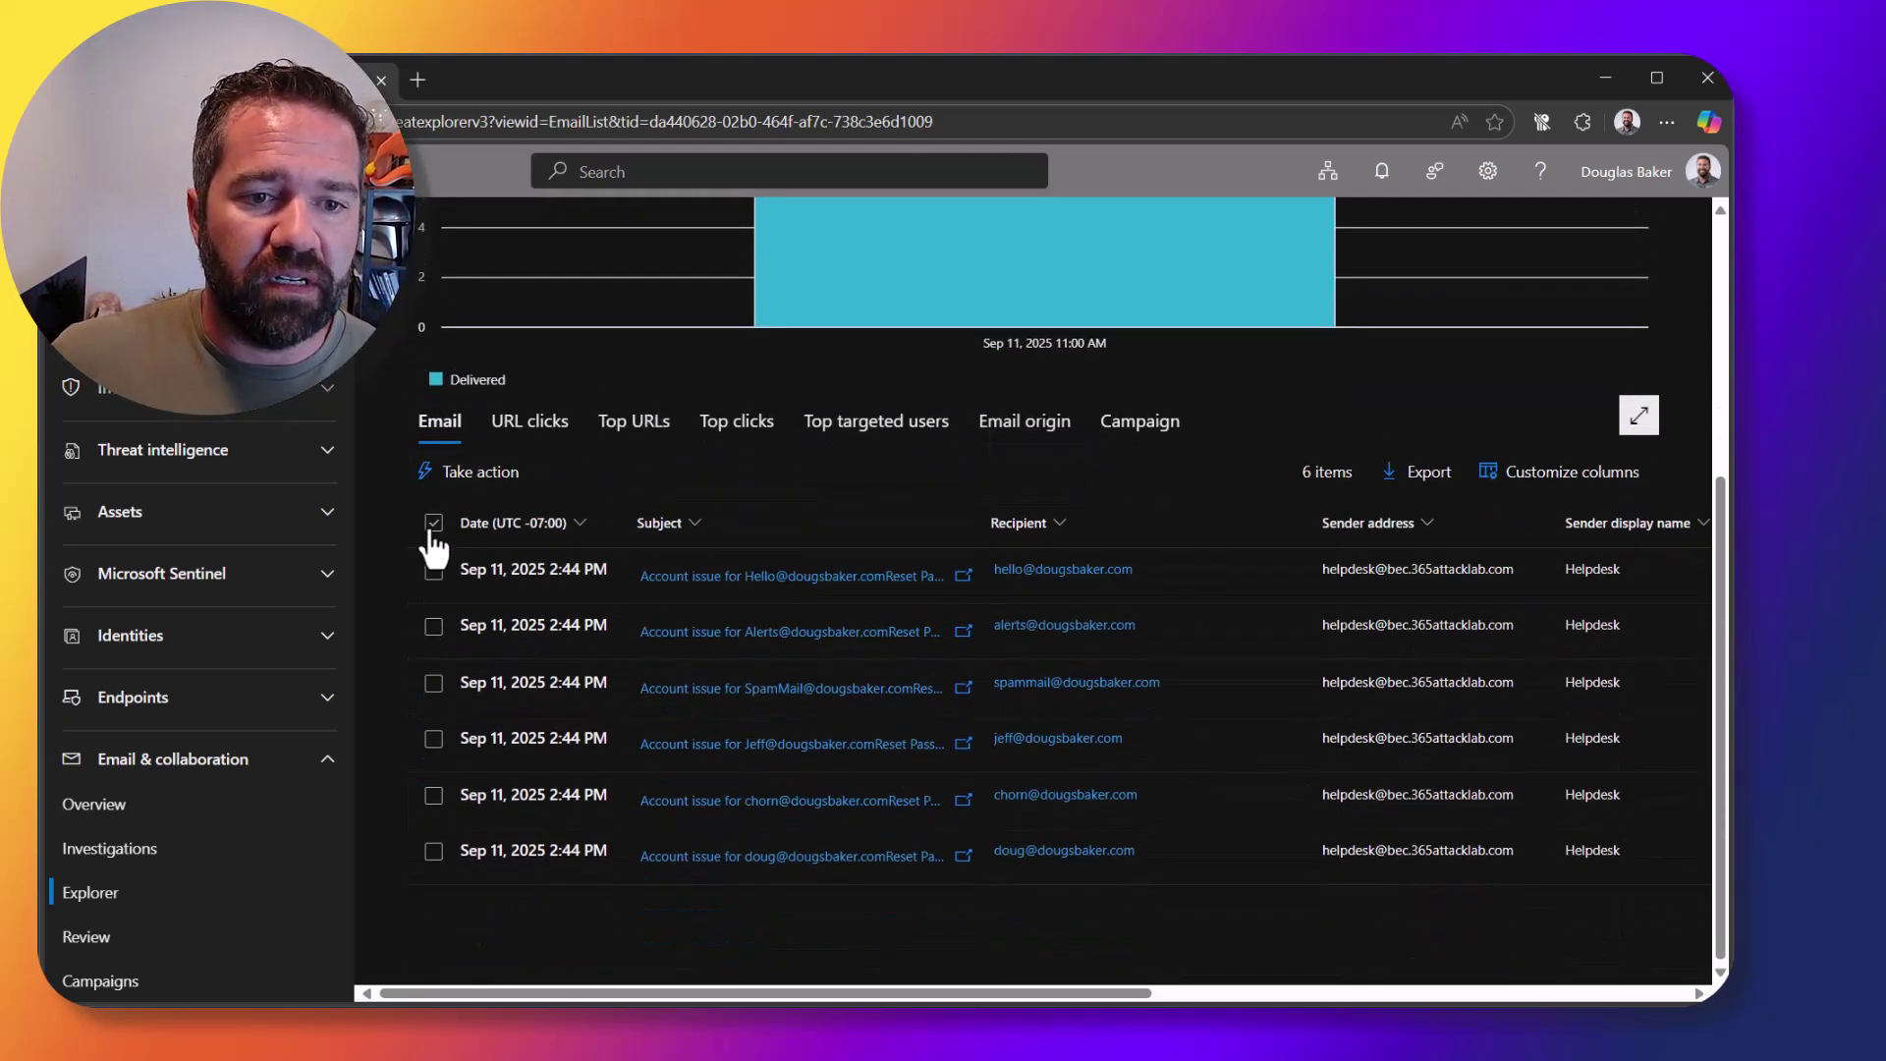
Step: Select all six emails and set the response to move them to Soft deleted items
{"action": "left_click", "coordinate": [433, 523]}
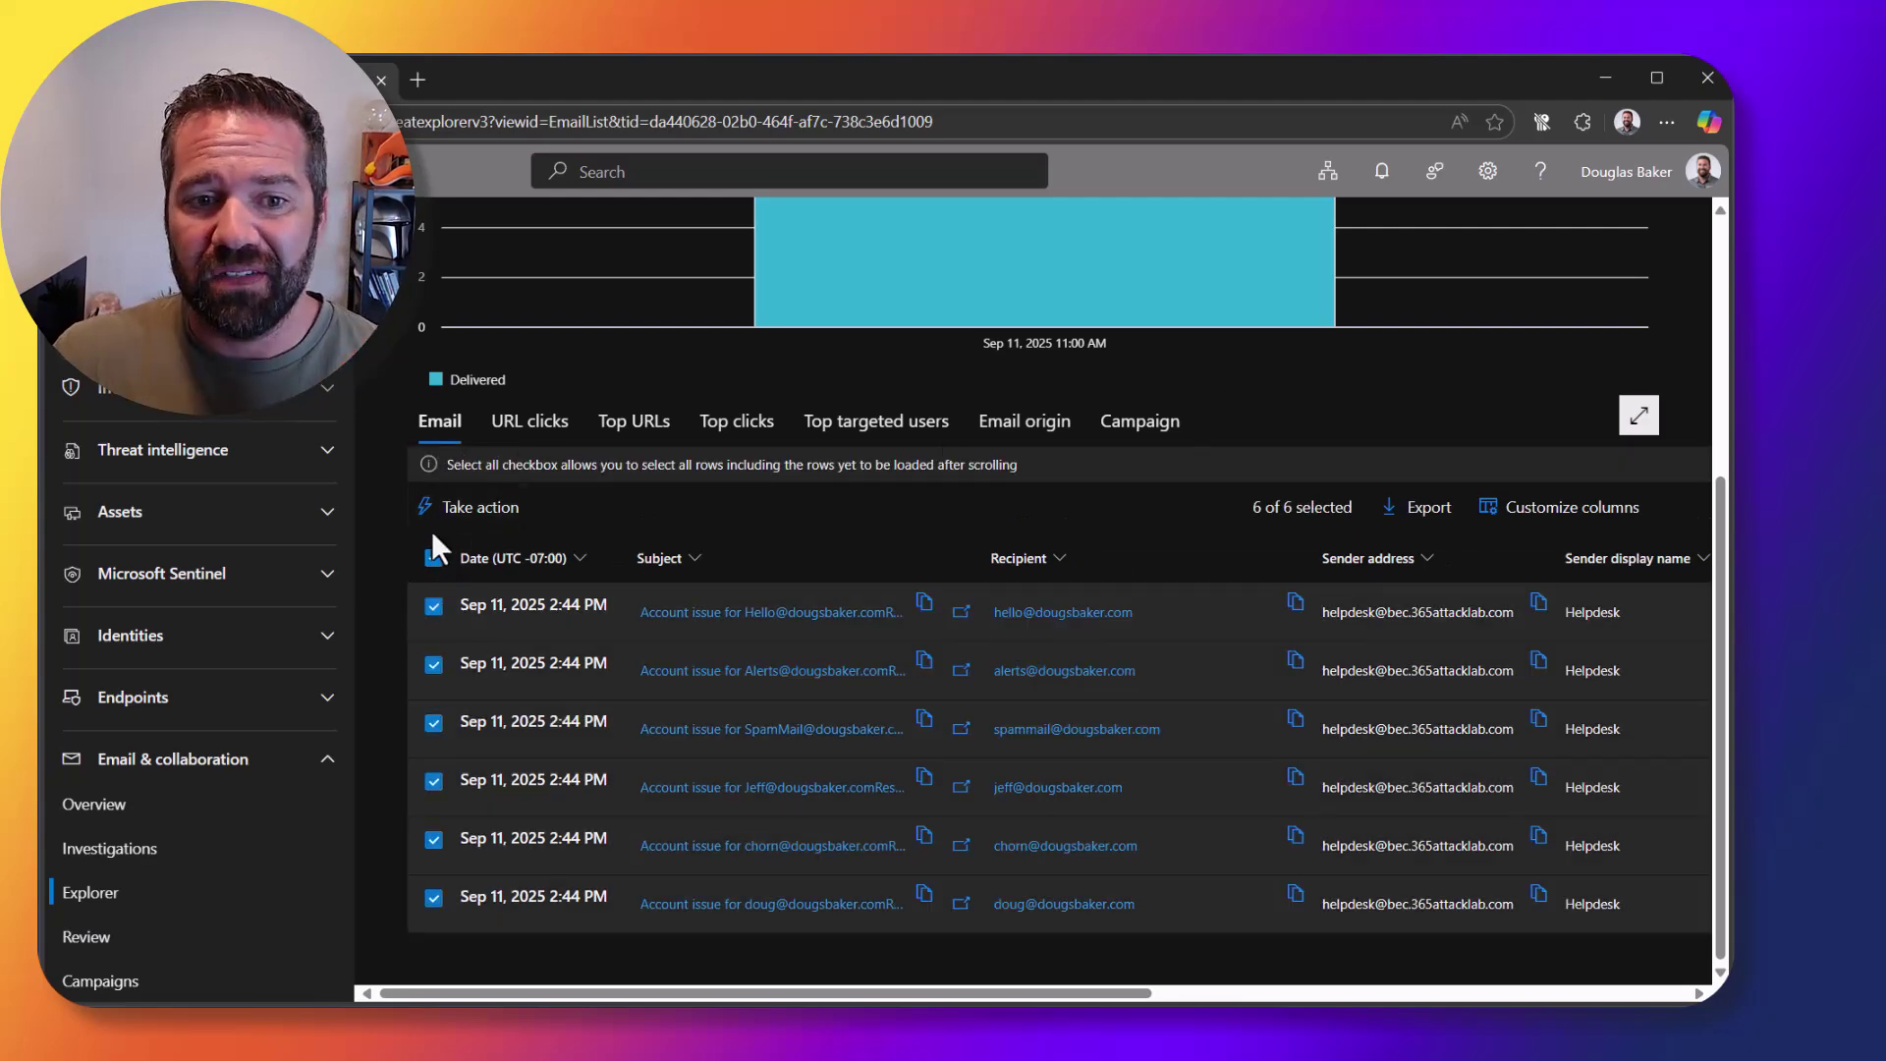
{"action": "left_click", "coordinate": [469, 509]}
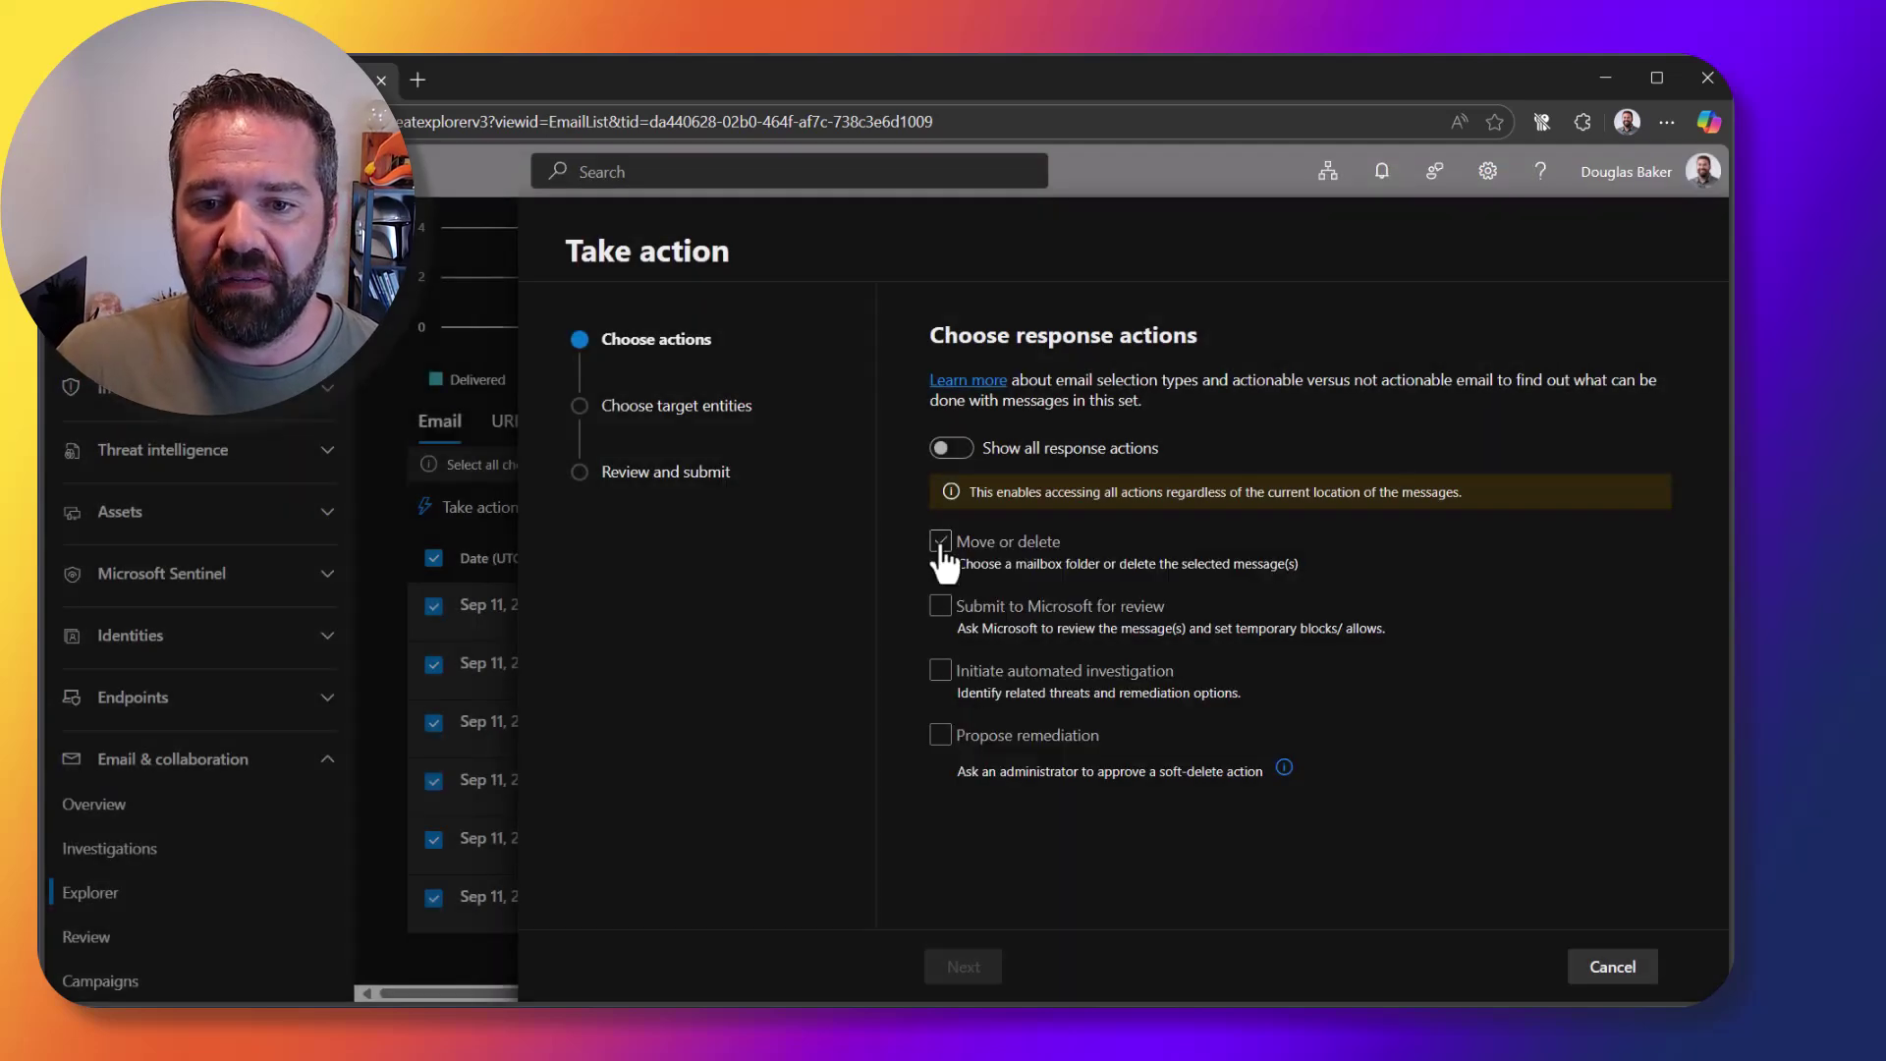
{"action": "left_click", "coordinate": [941, 546]}
{"action": "left_click", "coordinate": [1350, 599]}
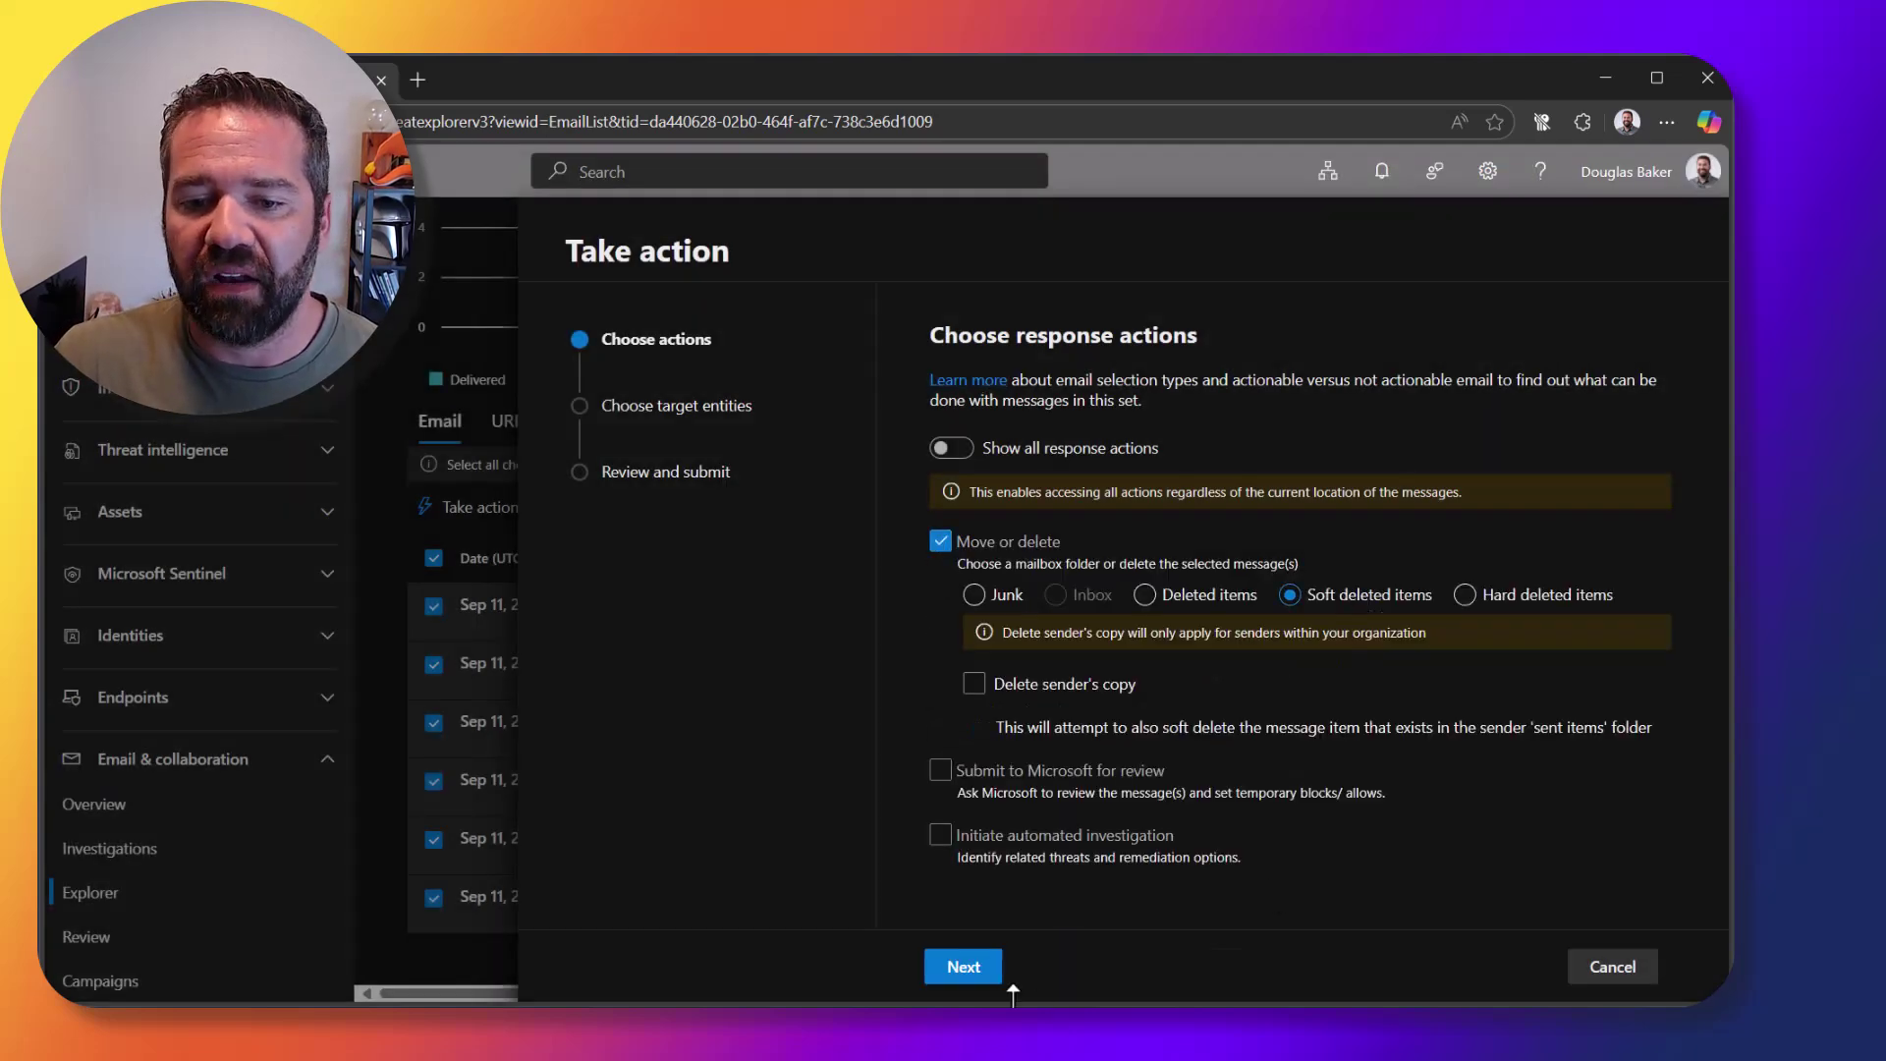
{"action": "left_click", "coordinate": [964, 968]}
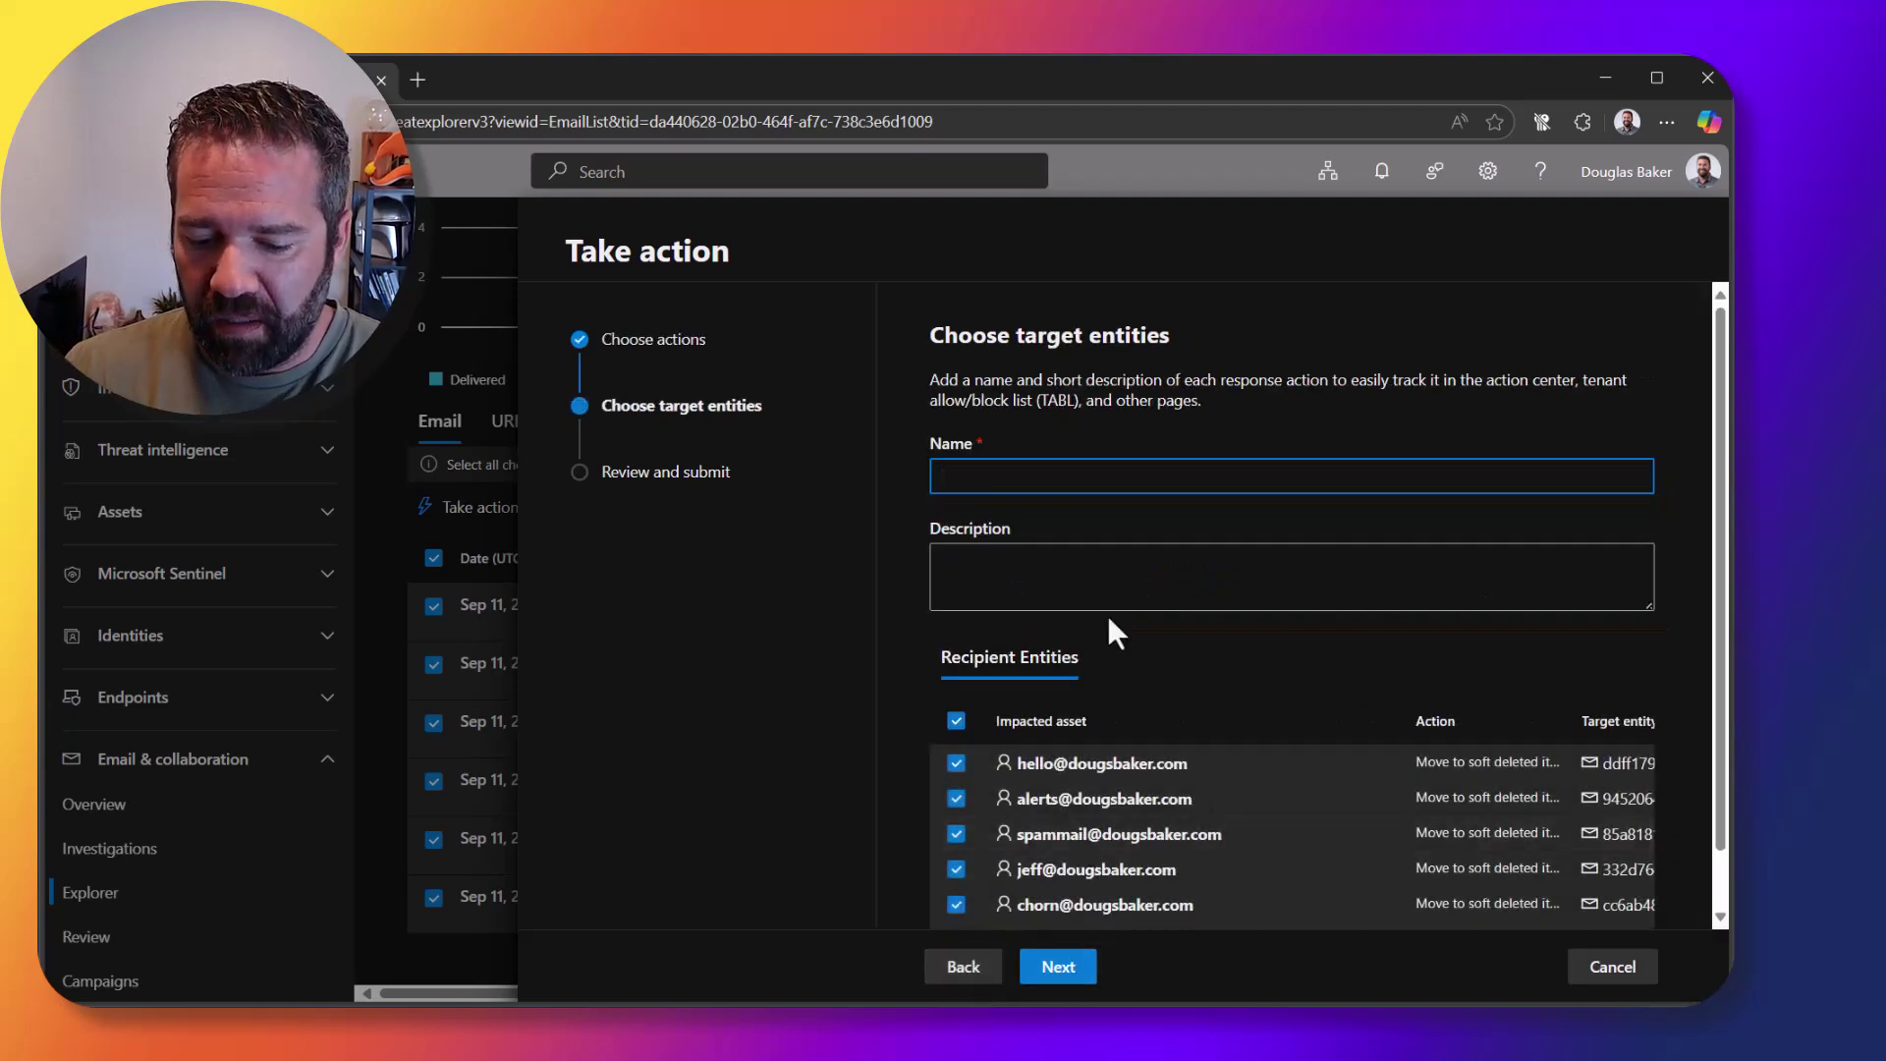
Step: Name the action 'Bulk Delete' and submit it
{"action": "type", "text": "Bulk Deletee"}
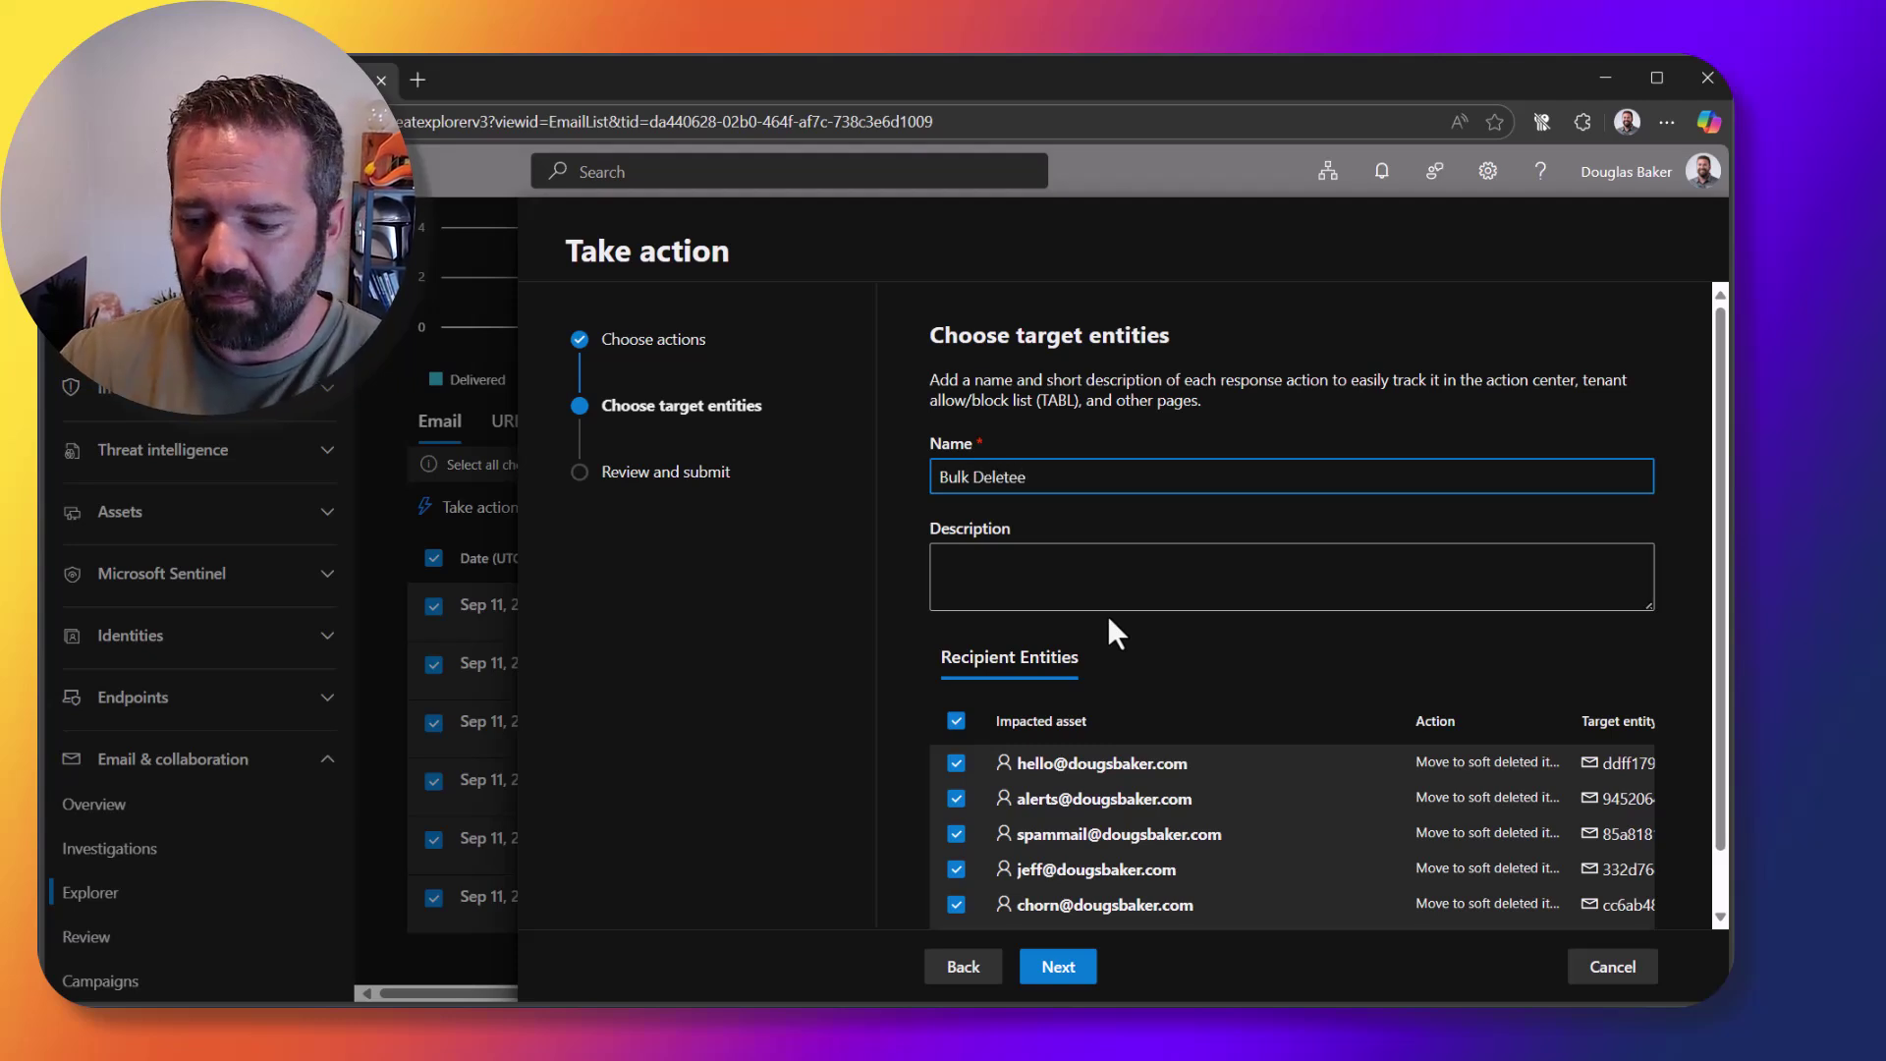
{"action": "key", "text": "BackSpace"}
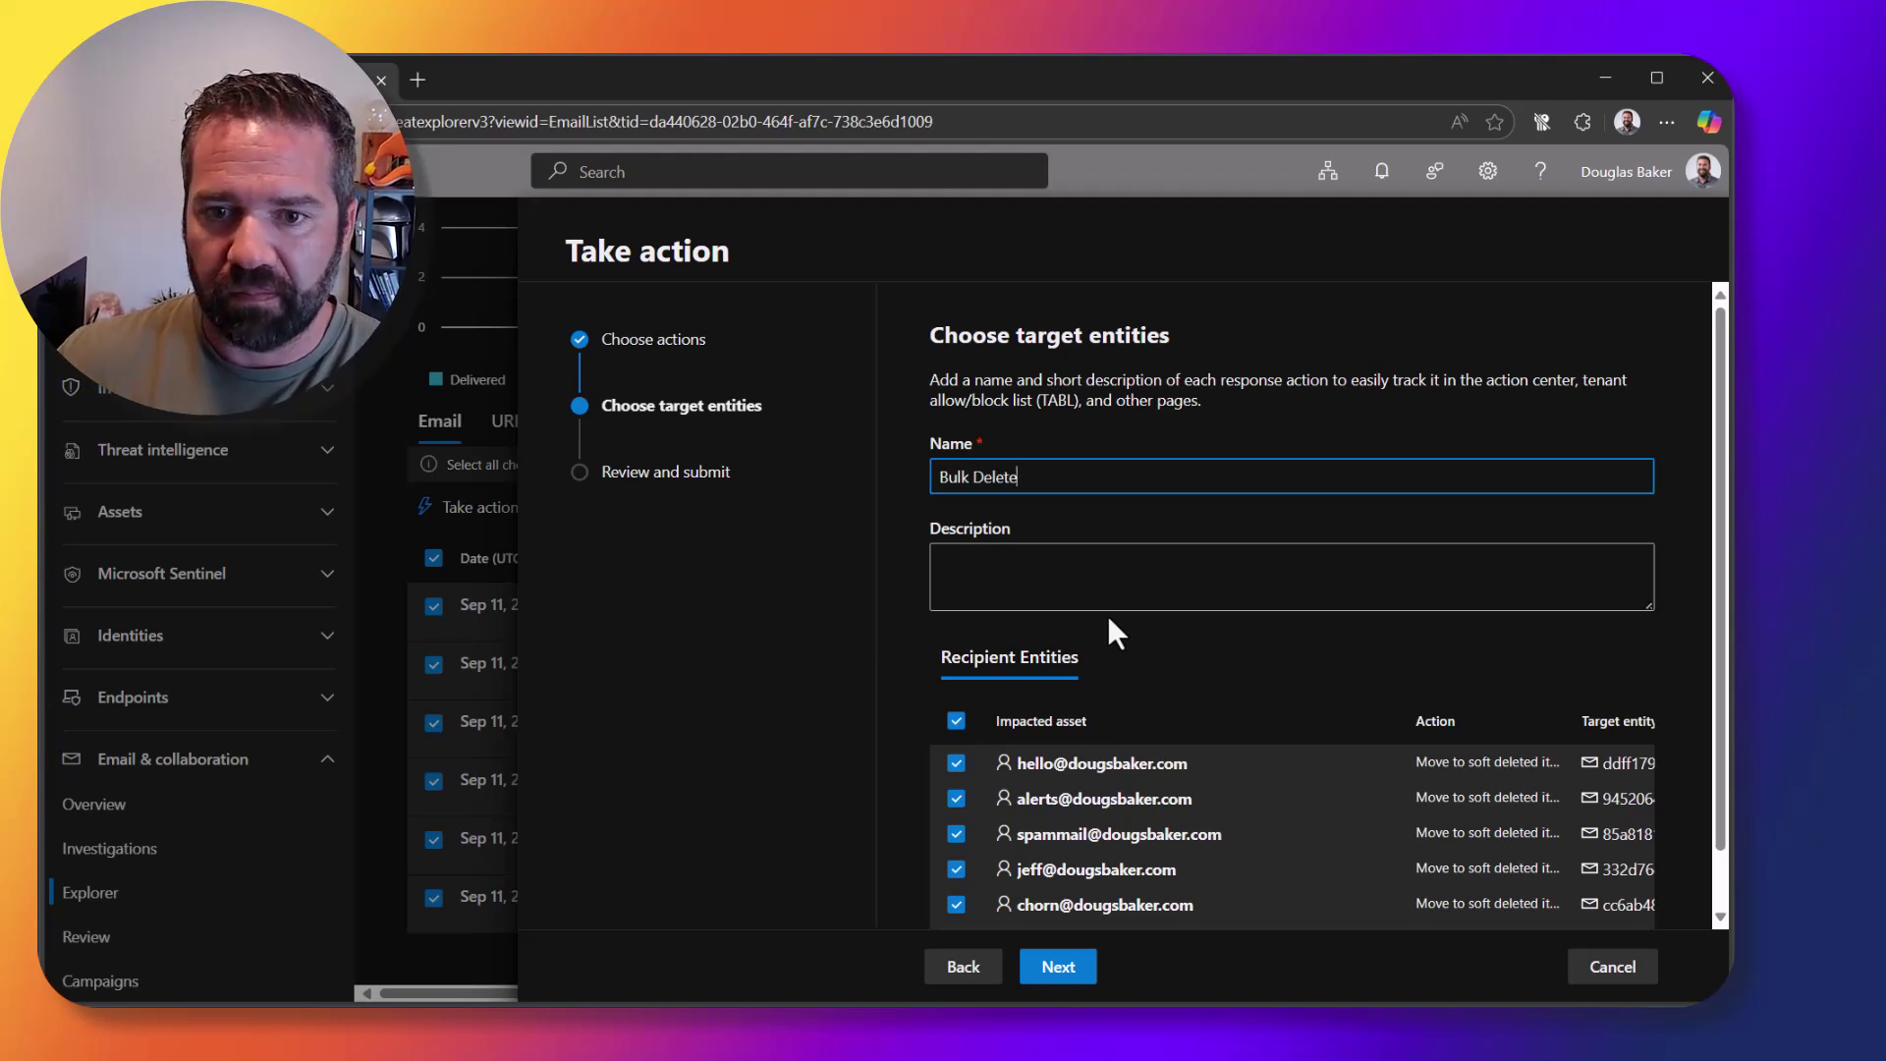
{"action": "left_click", "coordinate": [1078, 972]}
{"action": "left_click", "coordinate": [1078, 968]}
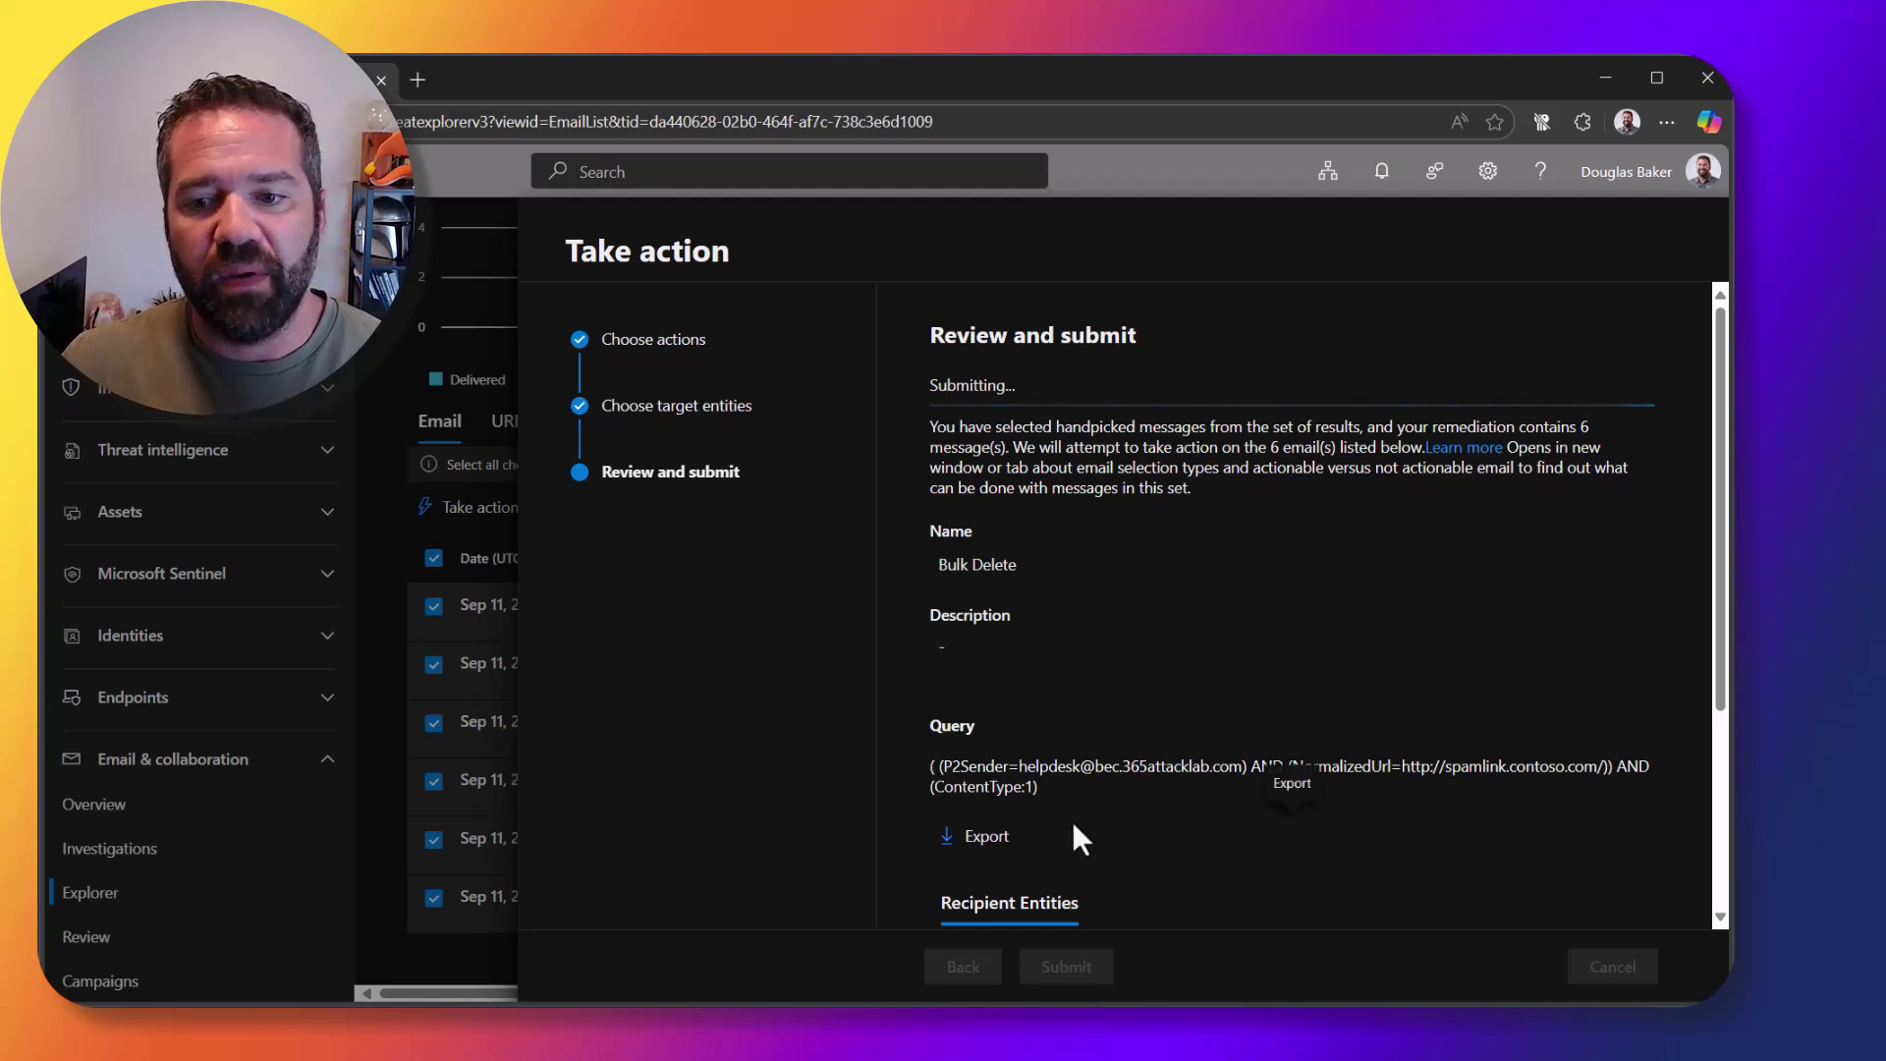
{"action": "left_click", "coordinate": [965, 968]}
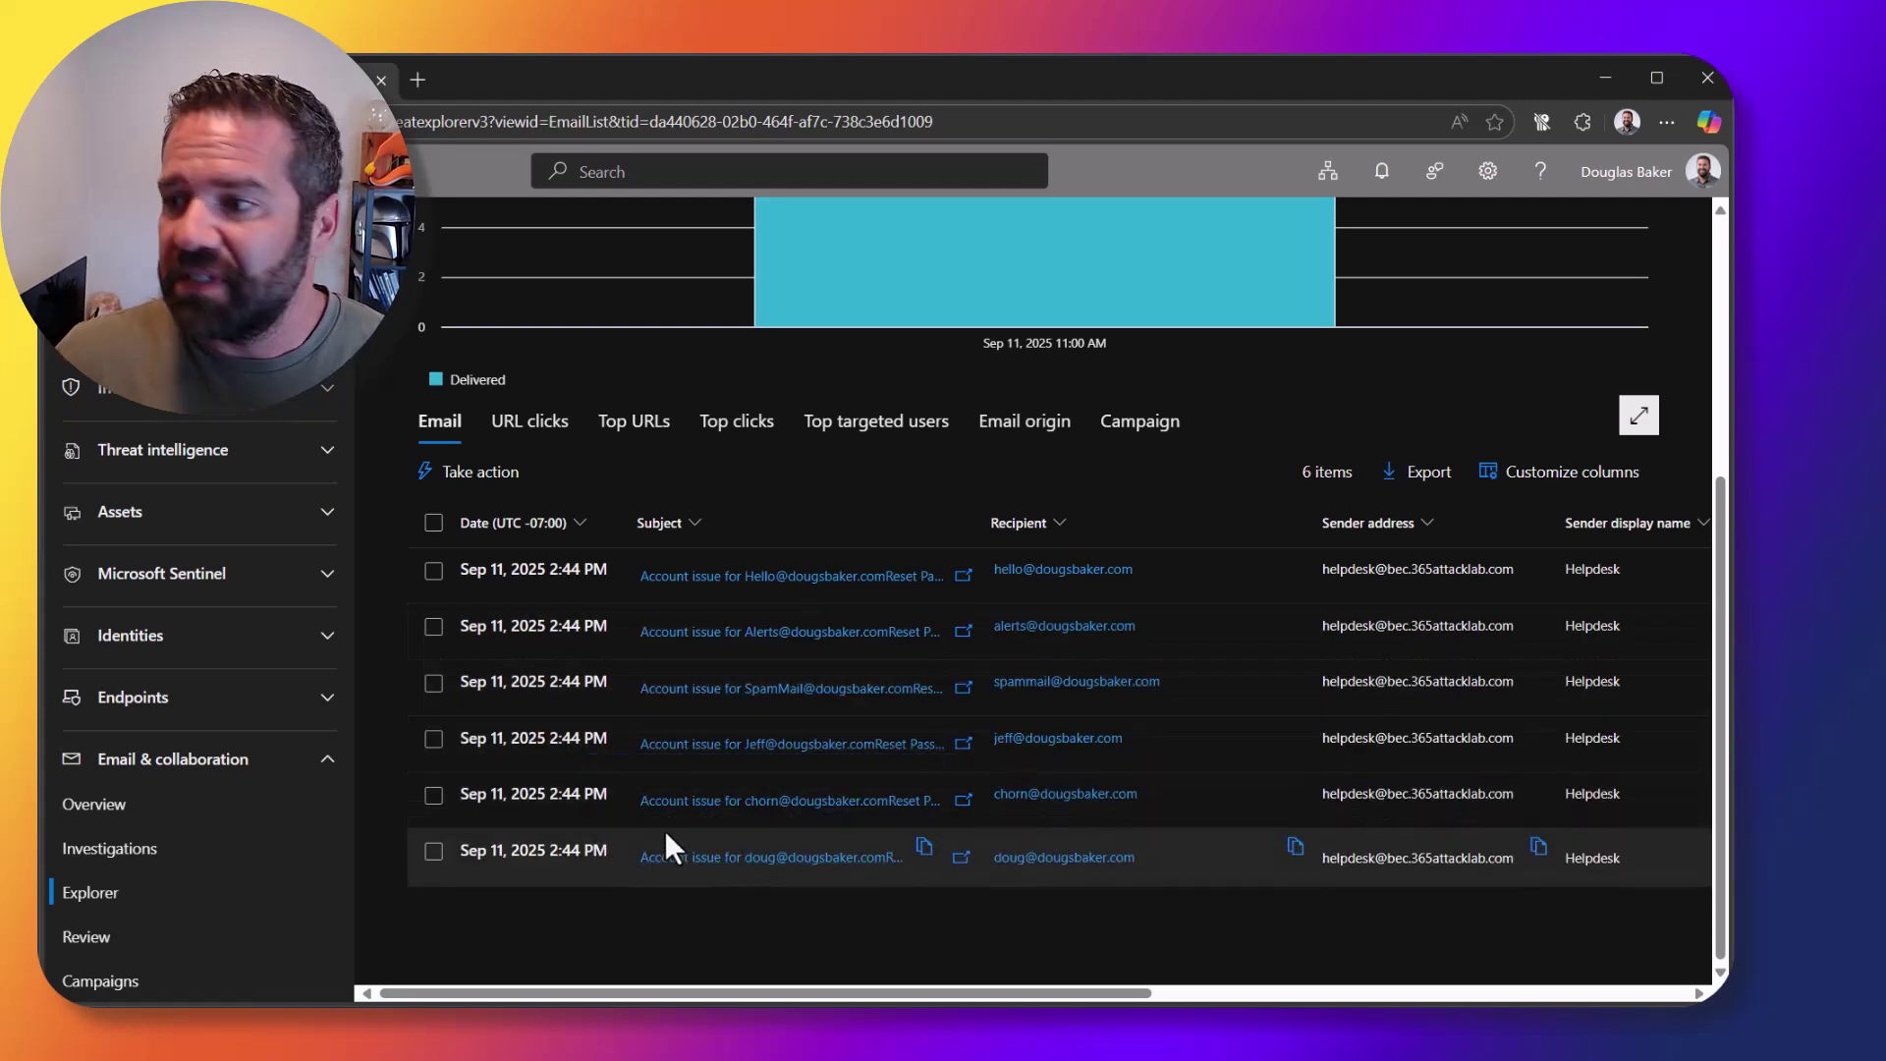
Step: Go through System, Permissions and Settings to the Microsoft Defender XDR settings page
{"action": "scroll", "coordinate": [206, 899], "scroll_direction": "down", "scroll_amount": 1}
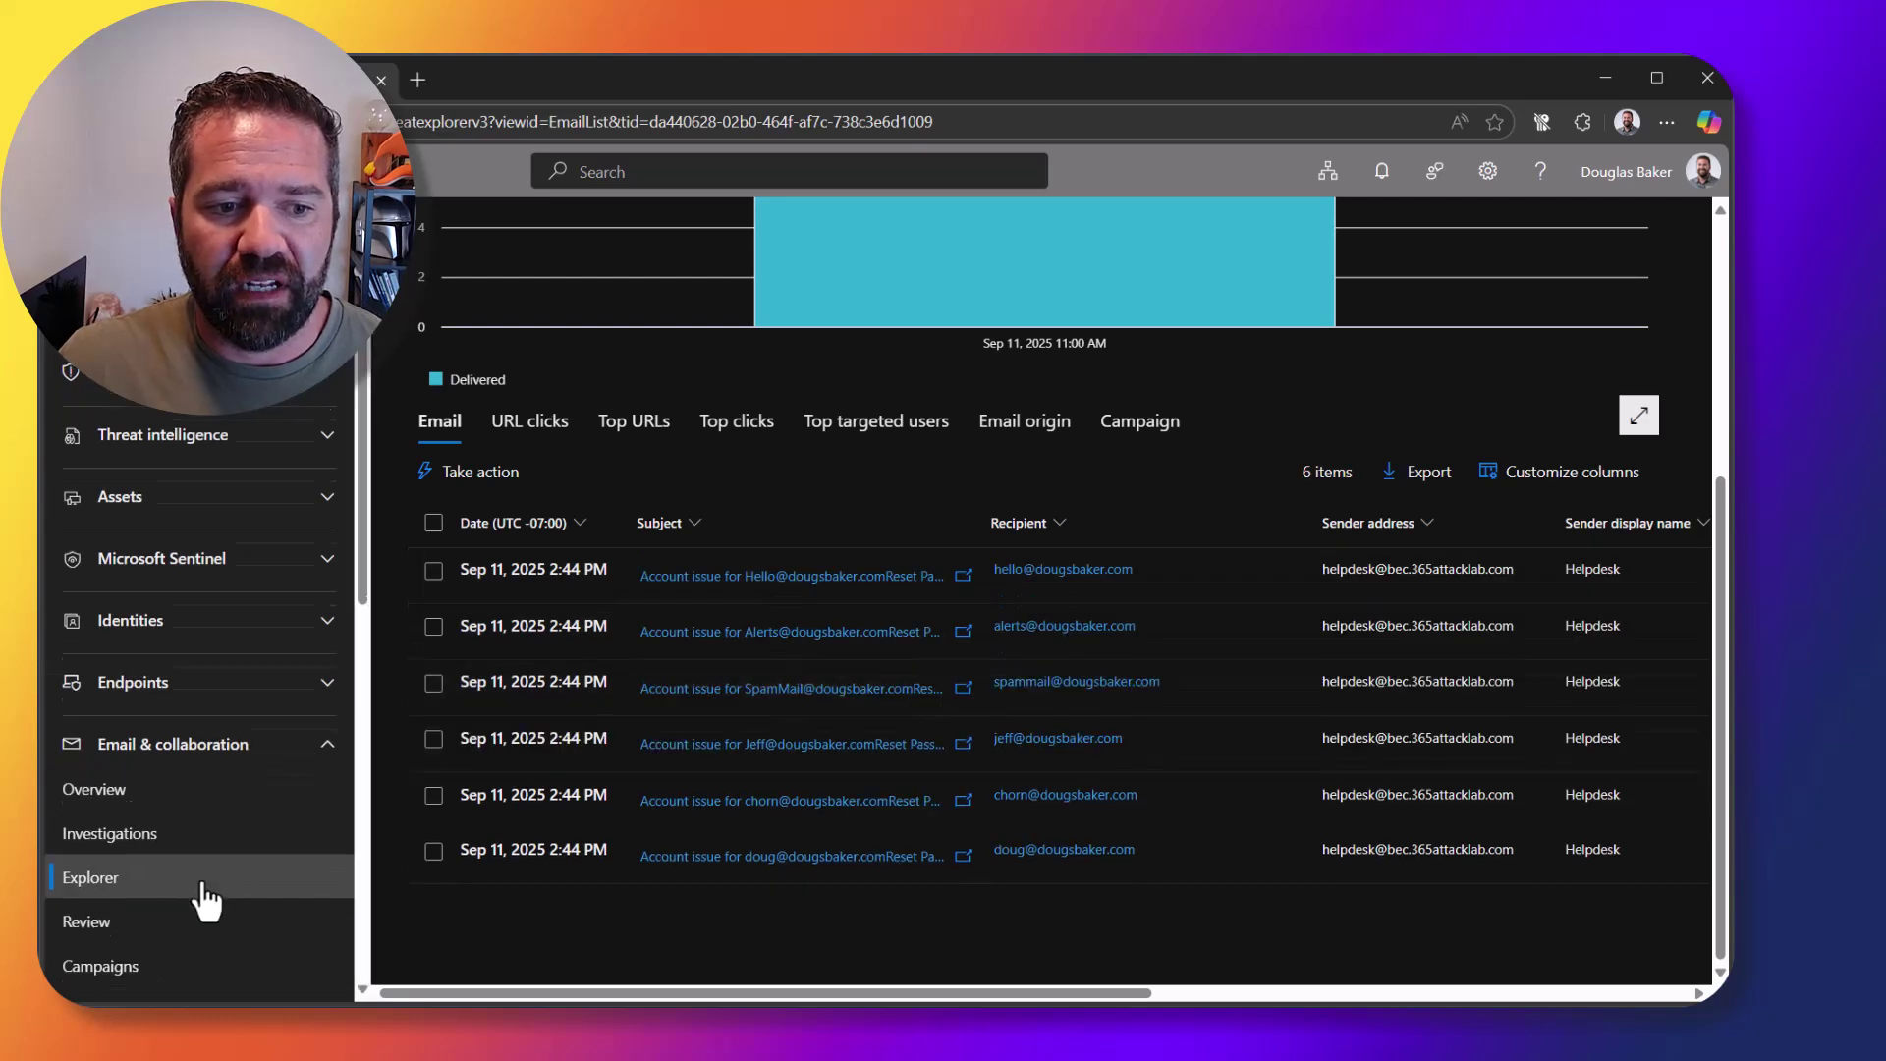
{"action": "scroll", "coordinate": [206, 898], "scroll_direction": "down", "scroll_amount": 6}
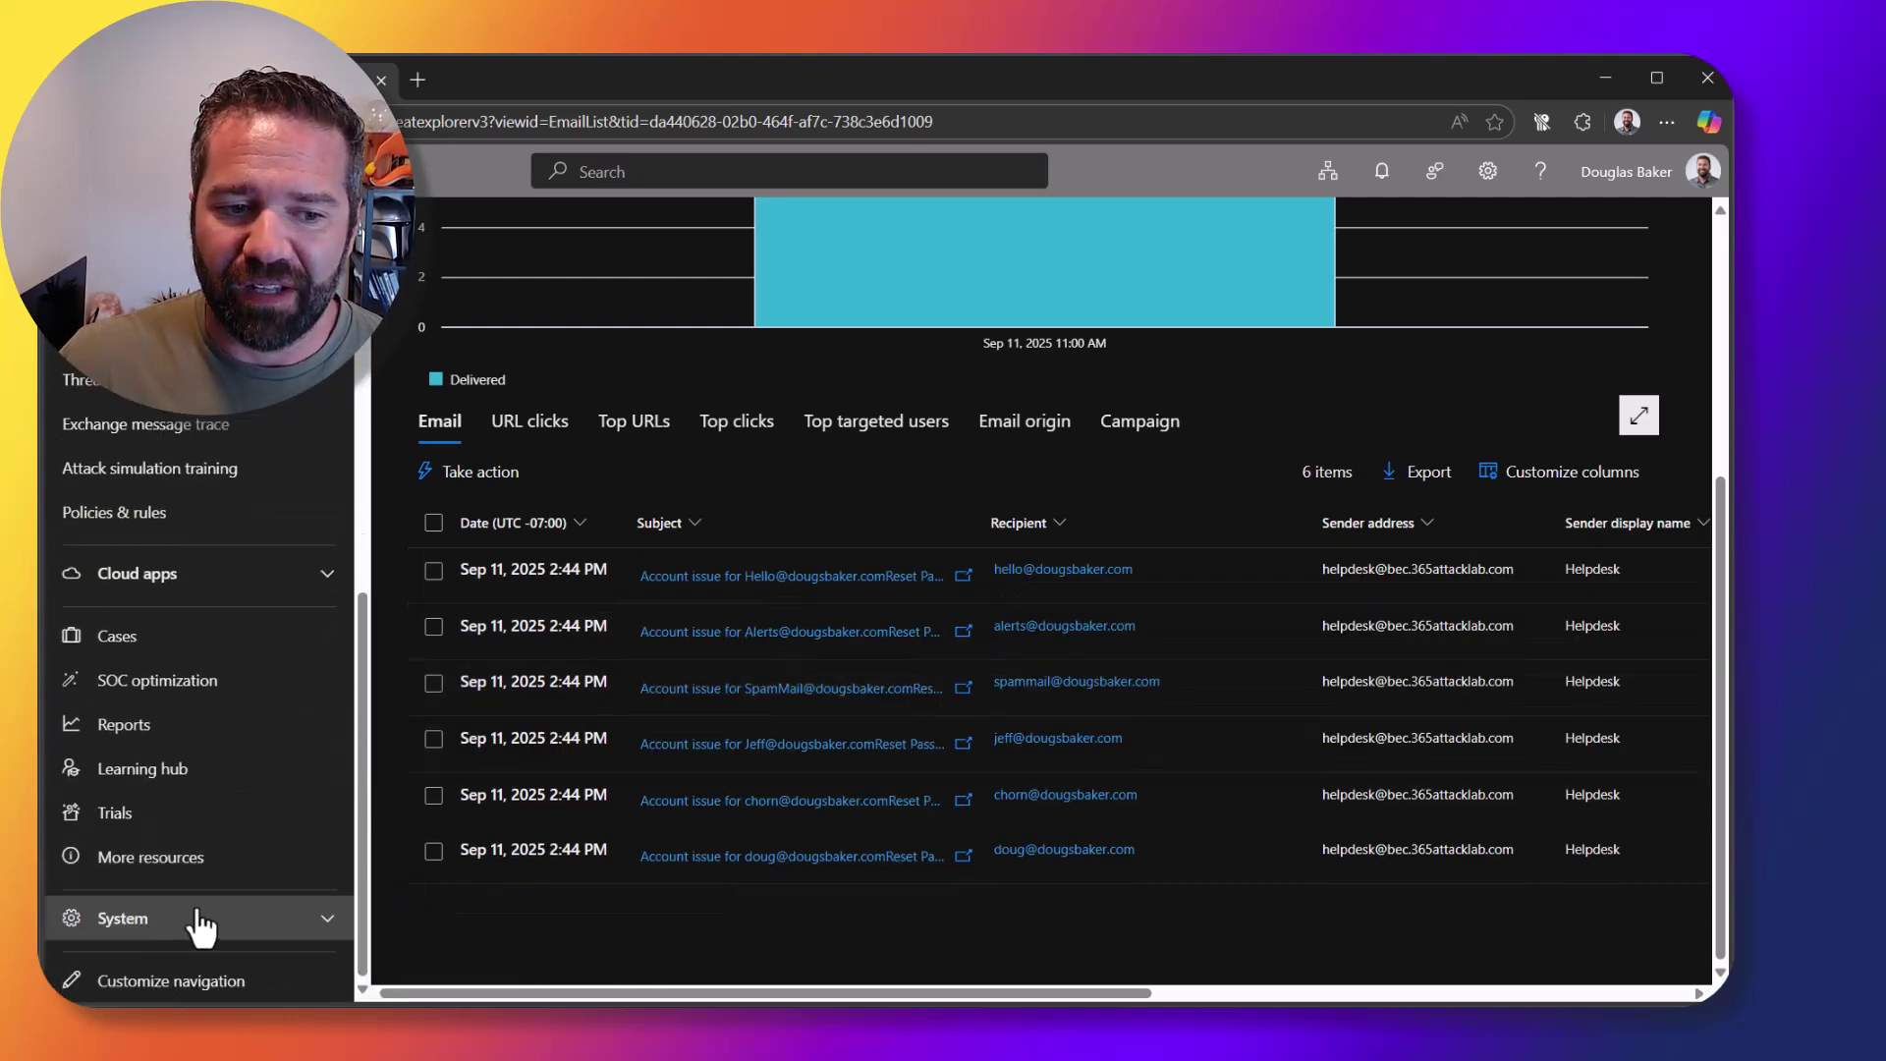
{"action": "left_click", "coordinate": [201, 922]}
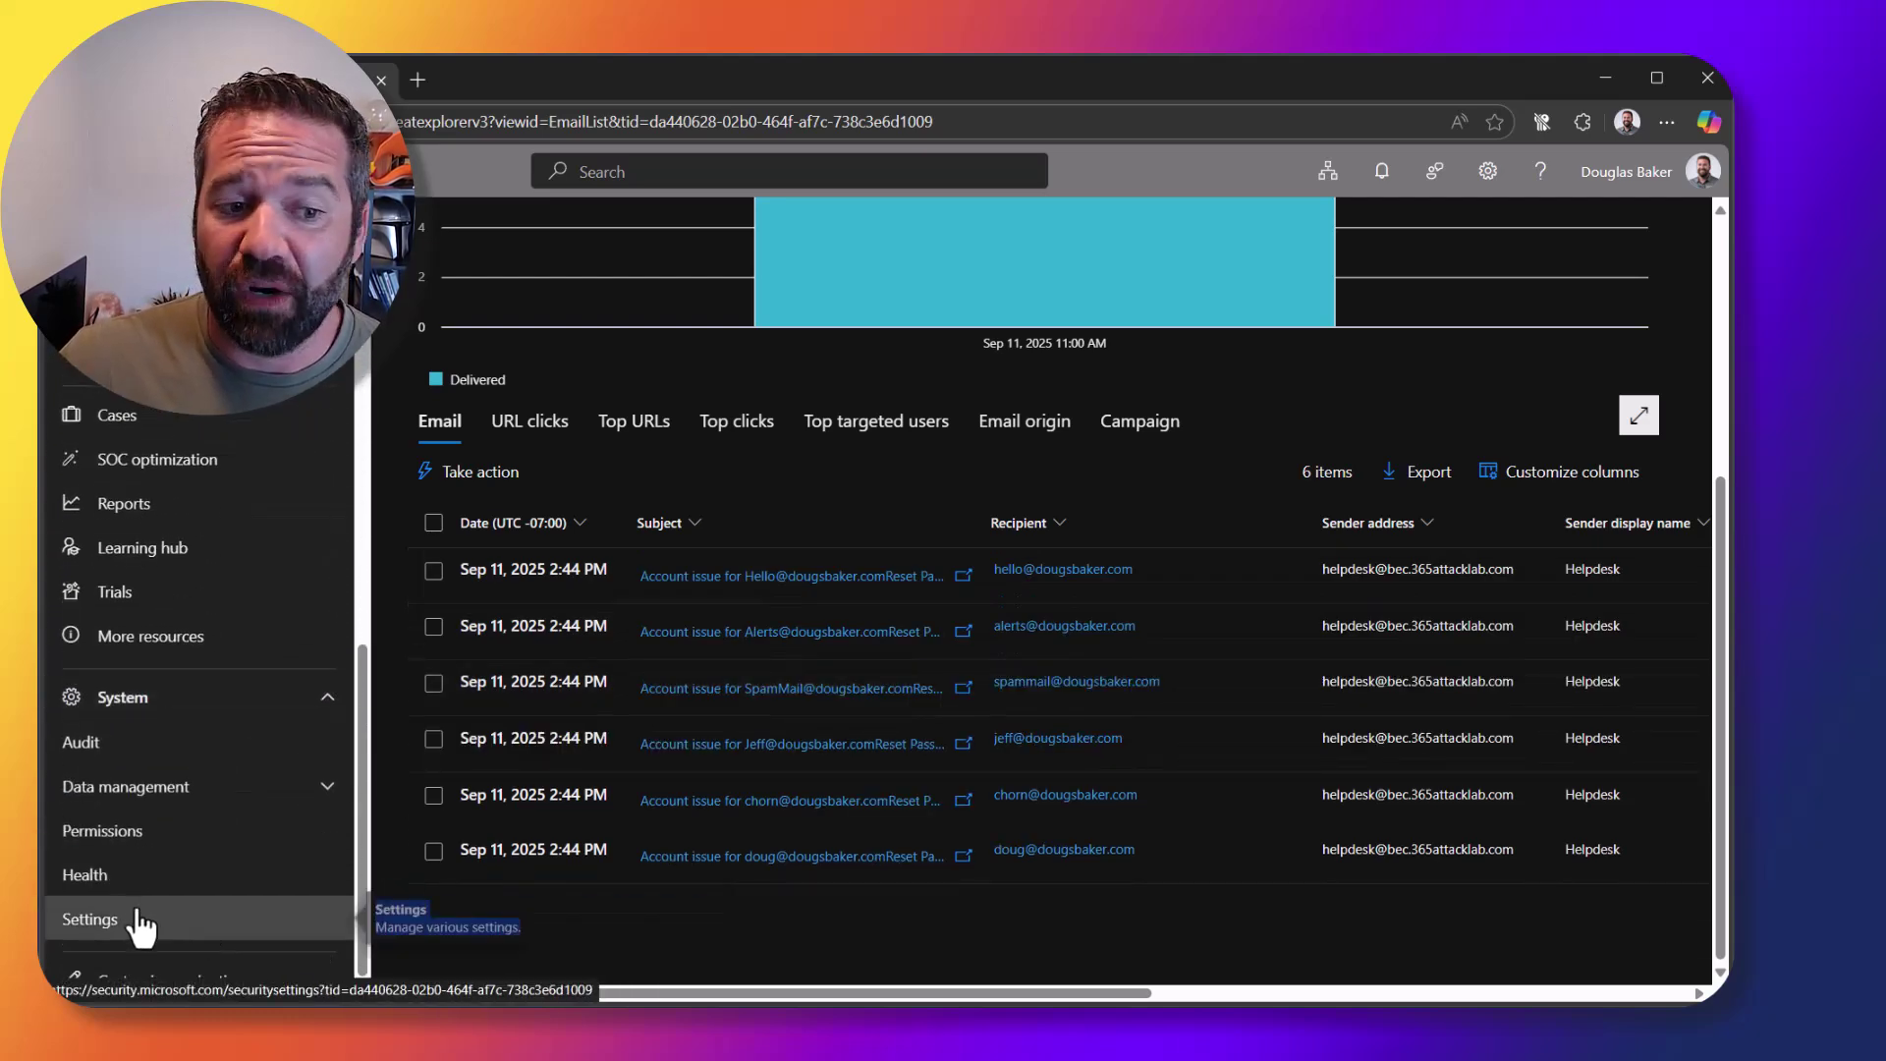
{"action": "left_click", "coordinate": [135, 860]}
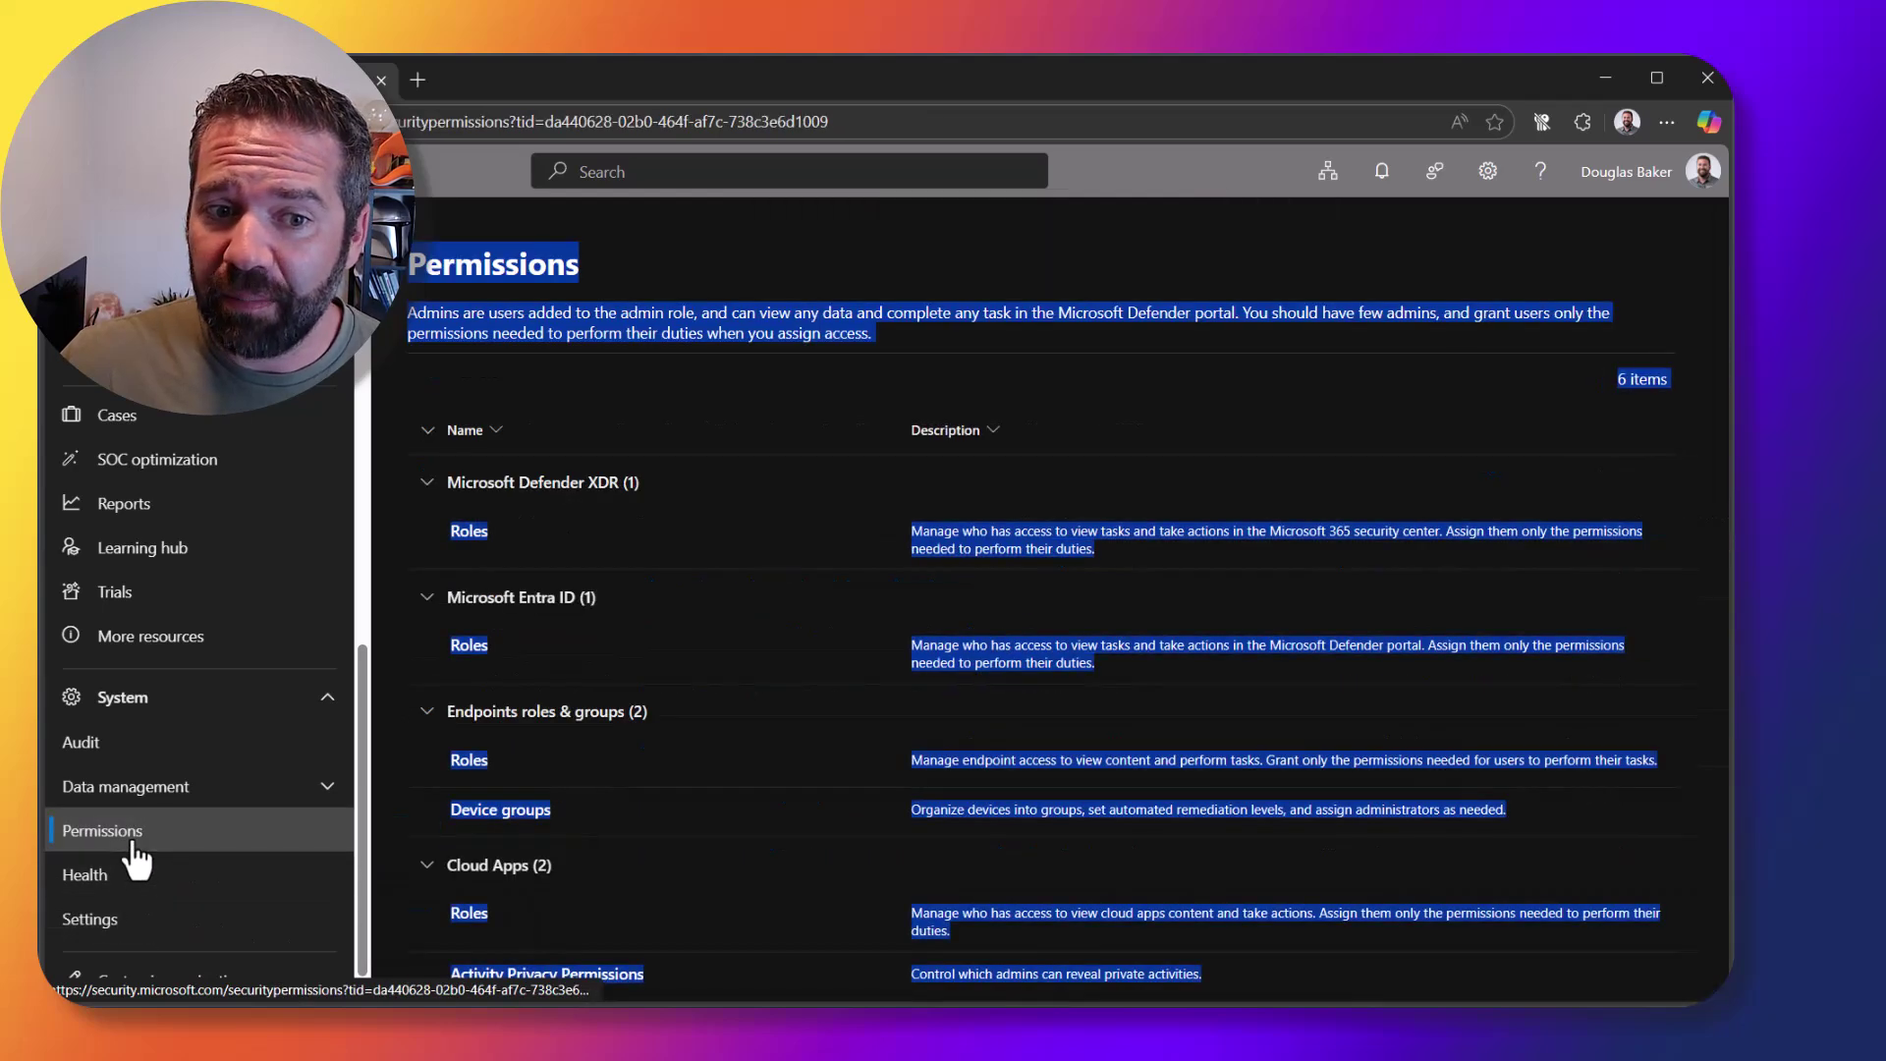
{"action": "left_click", "coordinate": [774, 429]}
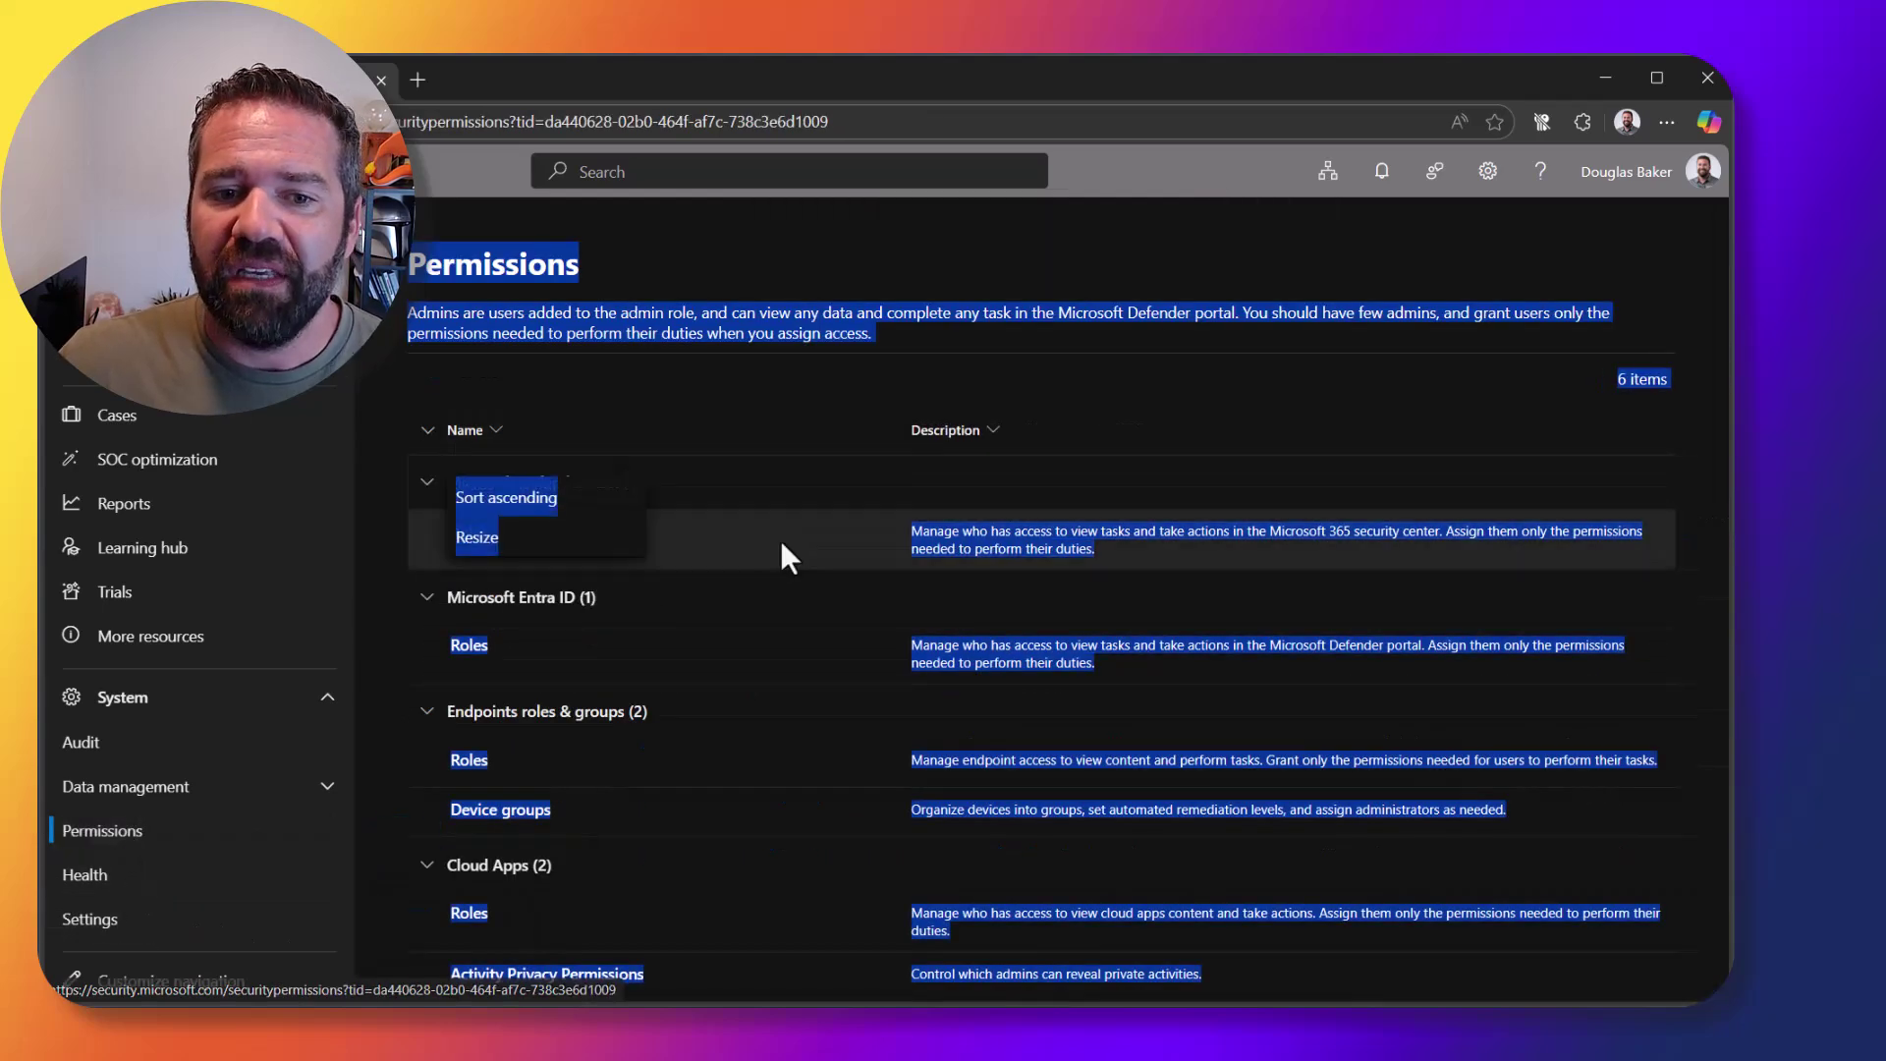
{"action": "left_click", "coordinate": [118, 933]}
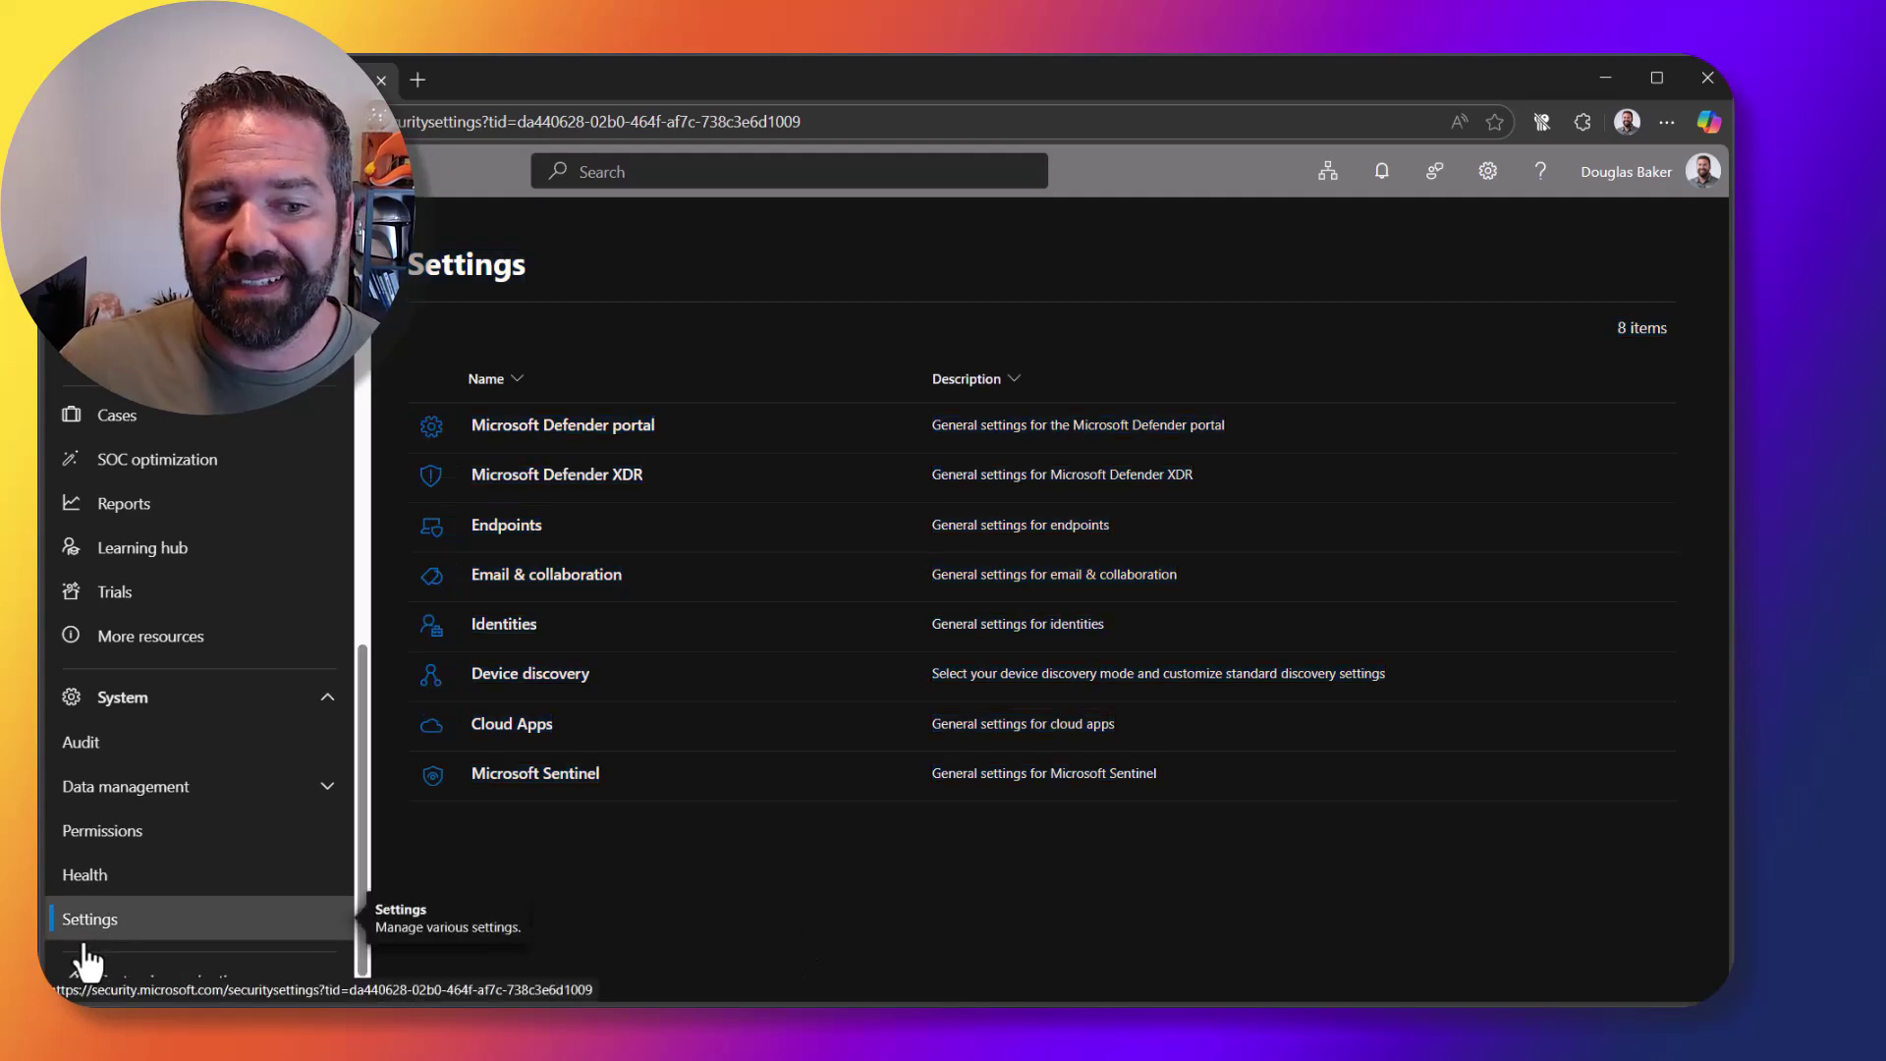
{"action": "left_click", "coordinate": [551, 477]}
Step: Review the unified RBAC workload toggles in XDR Permissions and roles, then open the roles list
{"action": "left_click", "coordinate": [552, 631]}
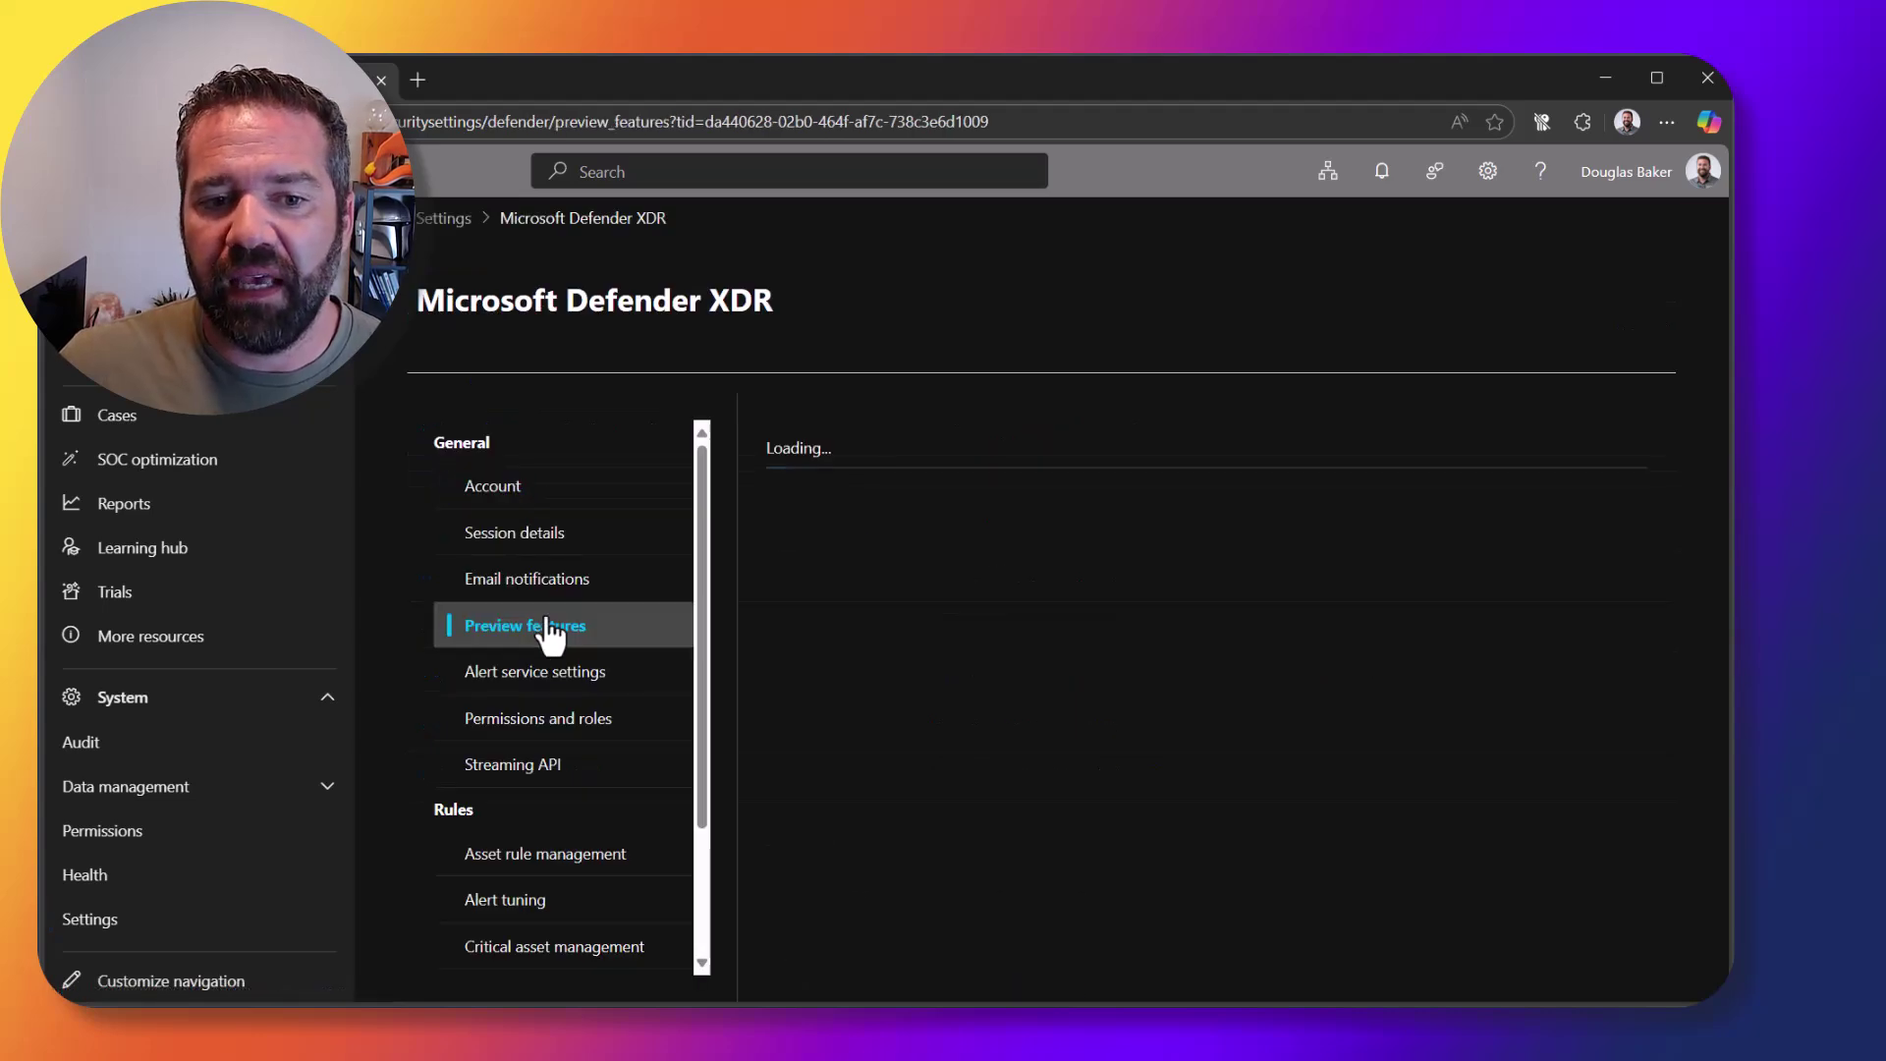
{"action": "left_click", "coordinate": [688, 725]}
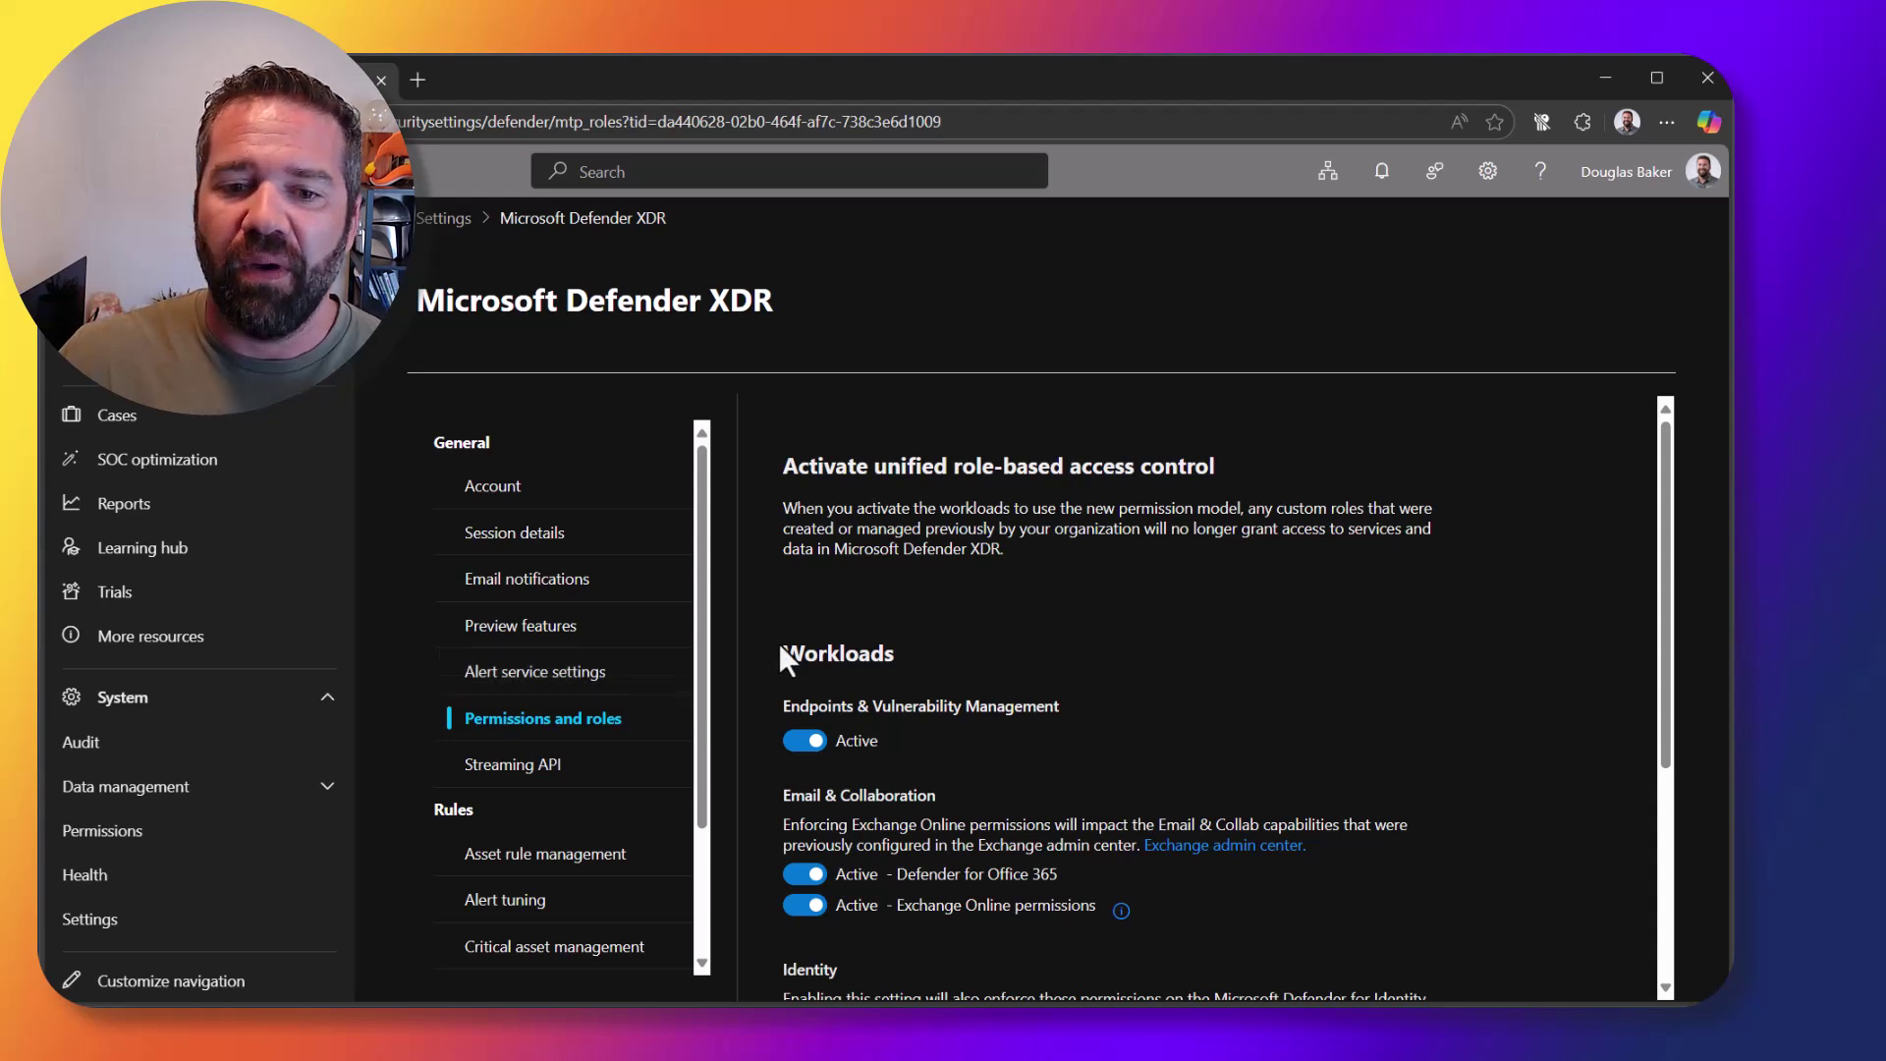
{"action": "scroll", "coordinate": [1053, 745], "scroll_direction": "down", "scroll_amount": 1}
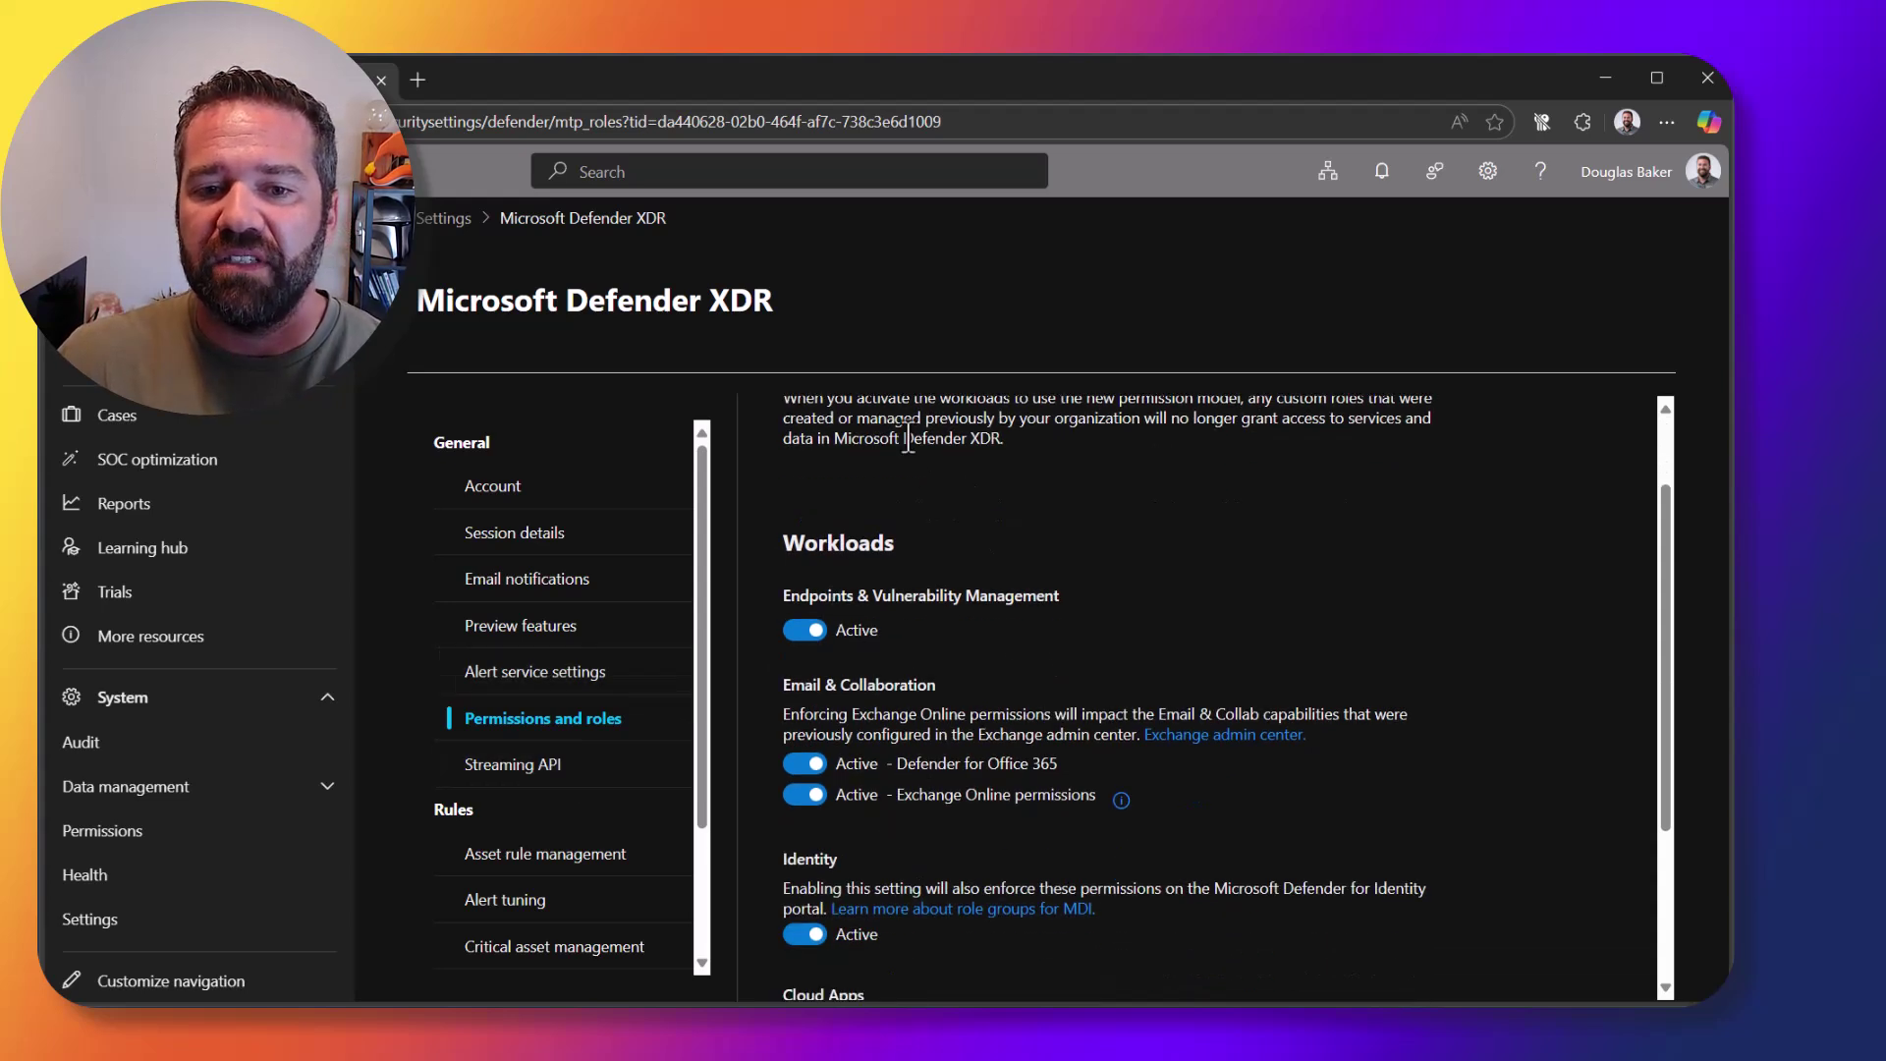
{"action": "scroll", "coordinate": [960, 727], "scroll_direction": "down", "scroll_amount": 2}
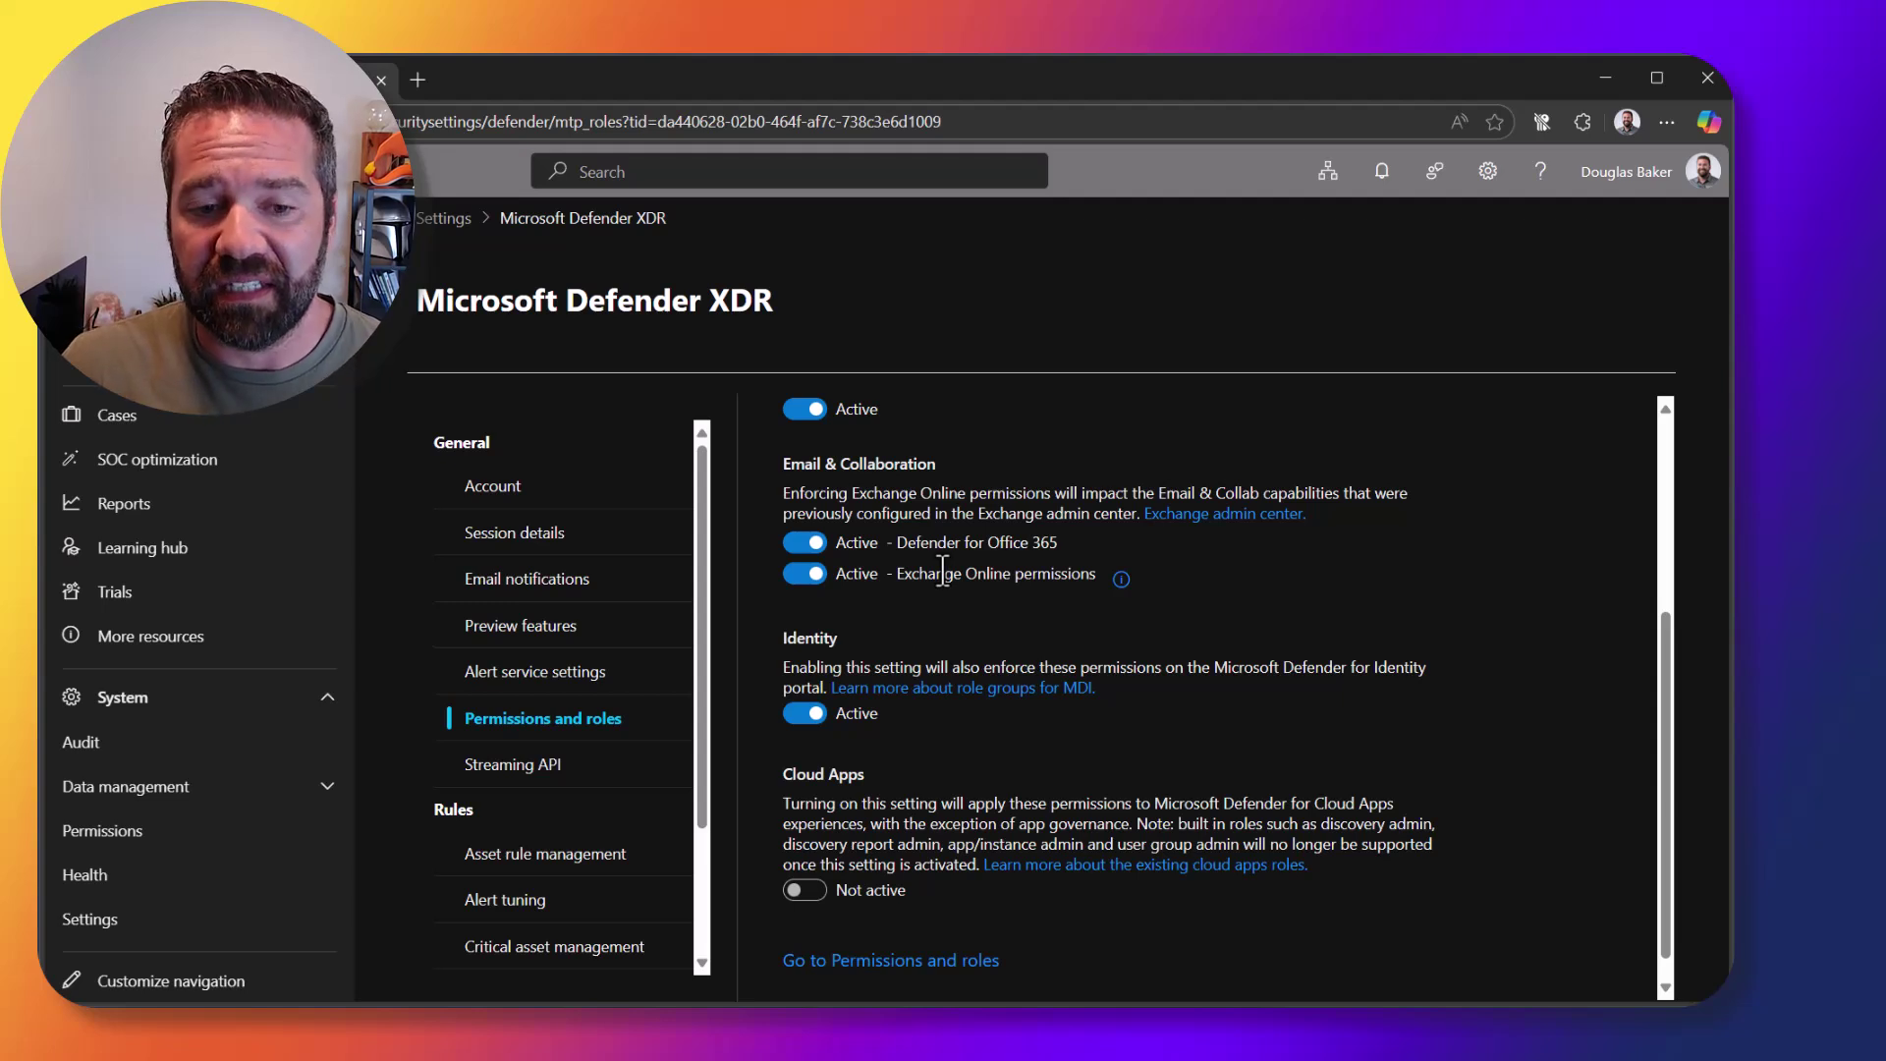
{"action": "scroll", "coordinate": [950, 589], "scroll_direction": "up", "scroll_amount": 1}
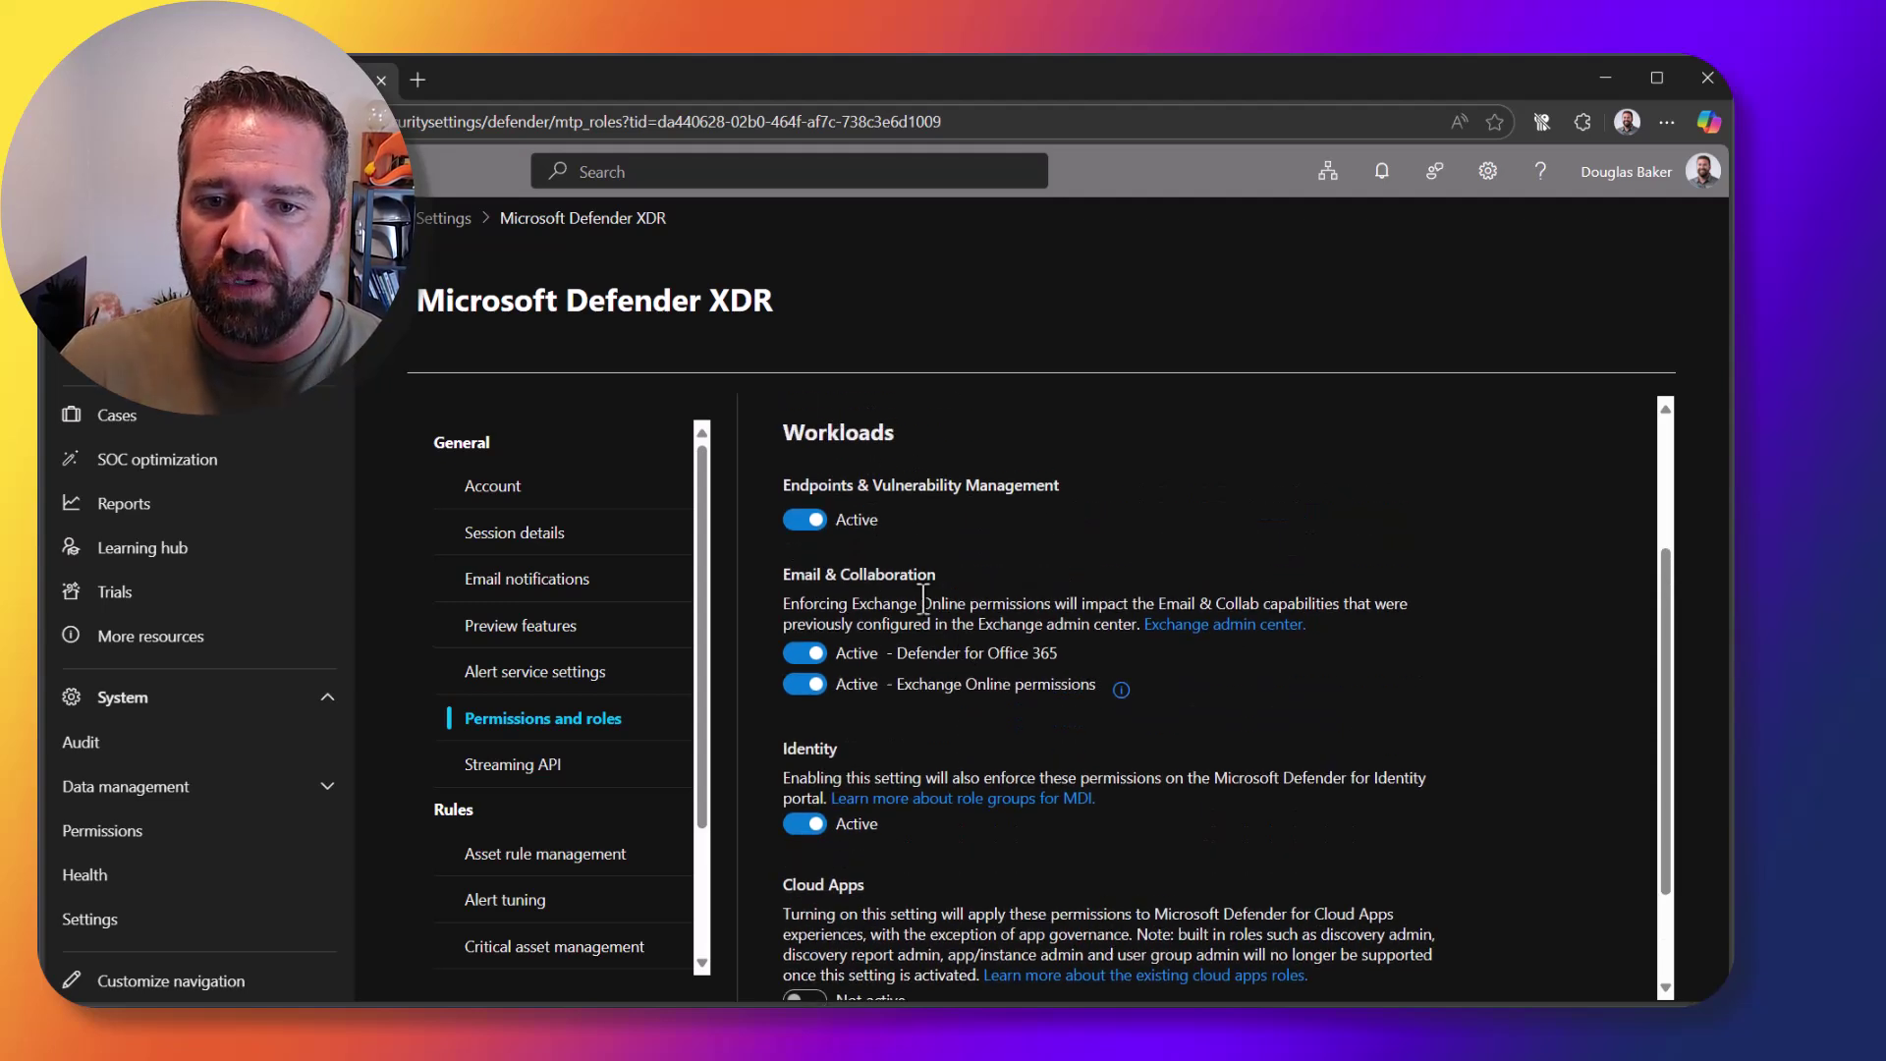
{"action": "scroll", "coordinate": [1001, 625], "scroll_direction": "up", "scroll_amount": 1}
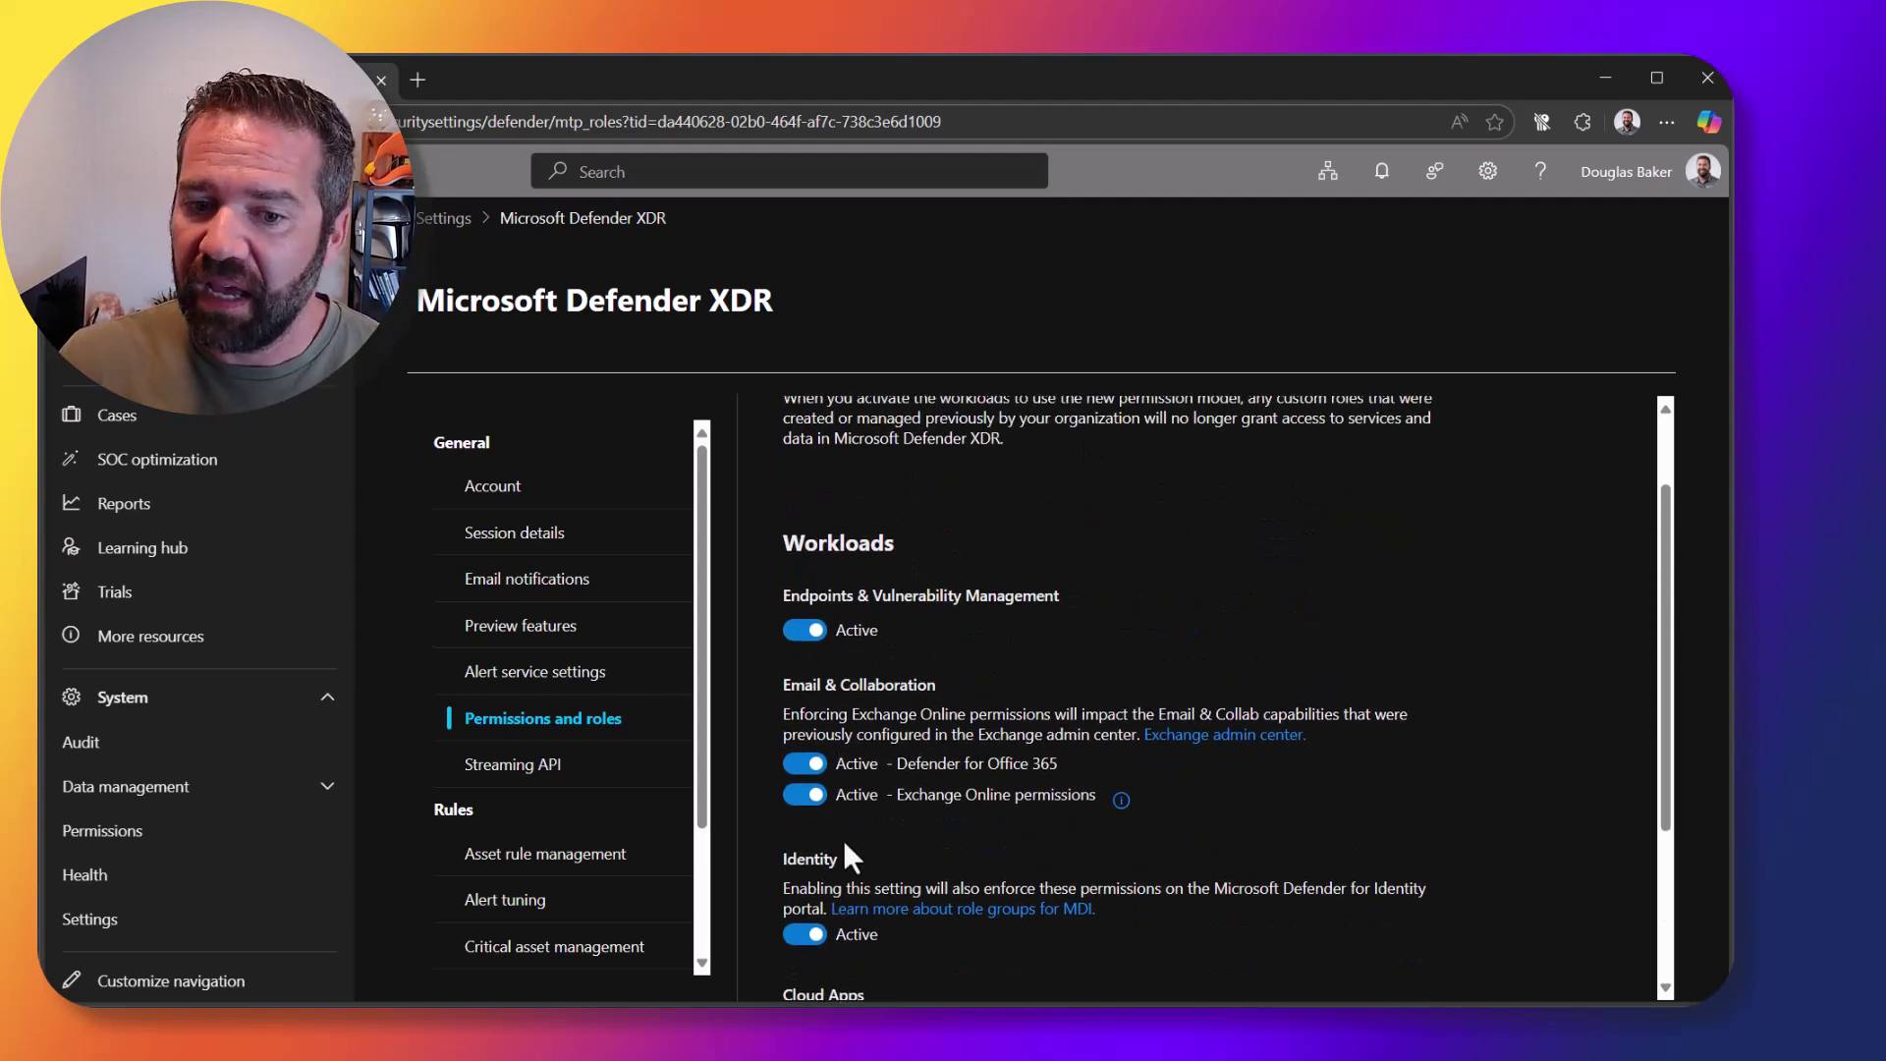
{"action": "scroll", "coordinate": [852, 676], "scroll_direction": "down", "scroll_amount": 2}
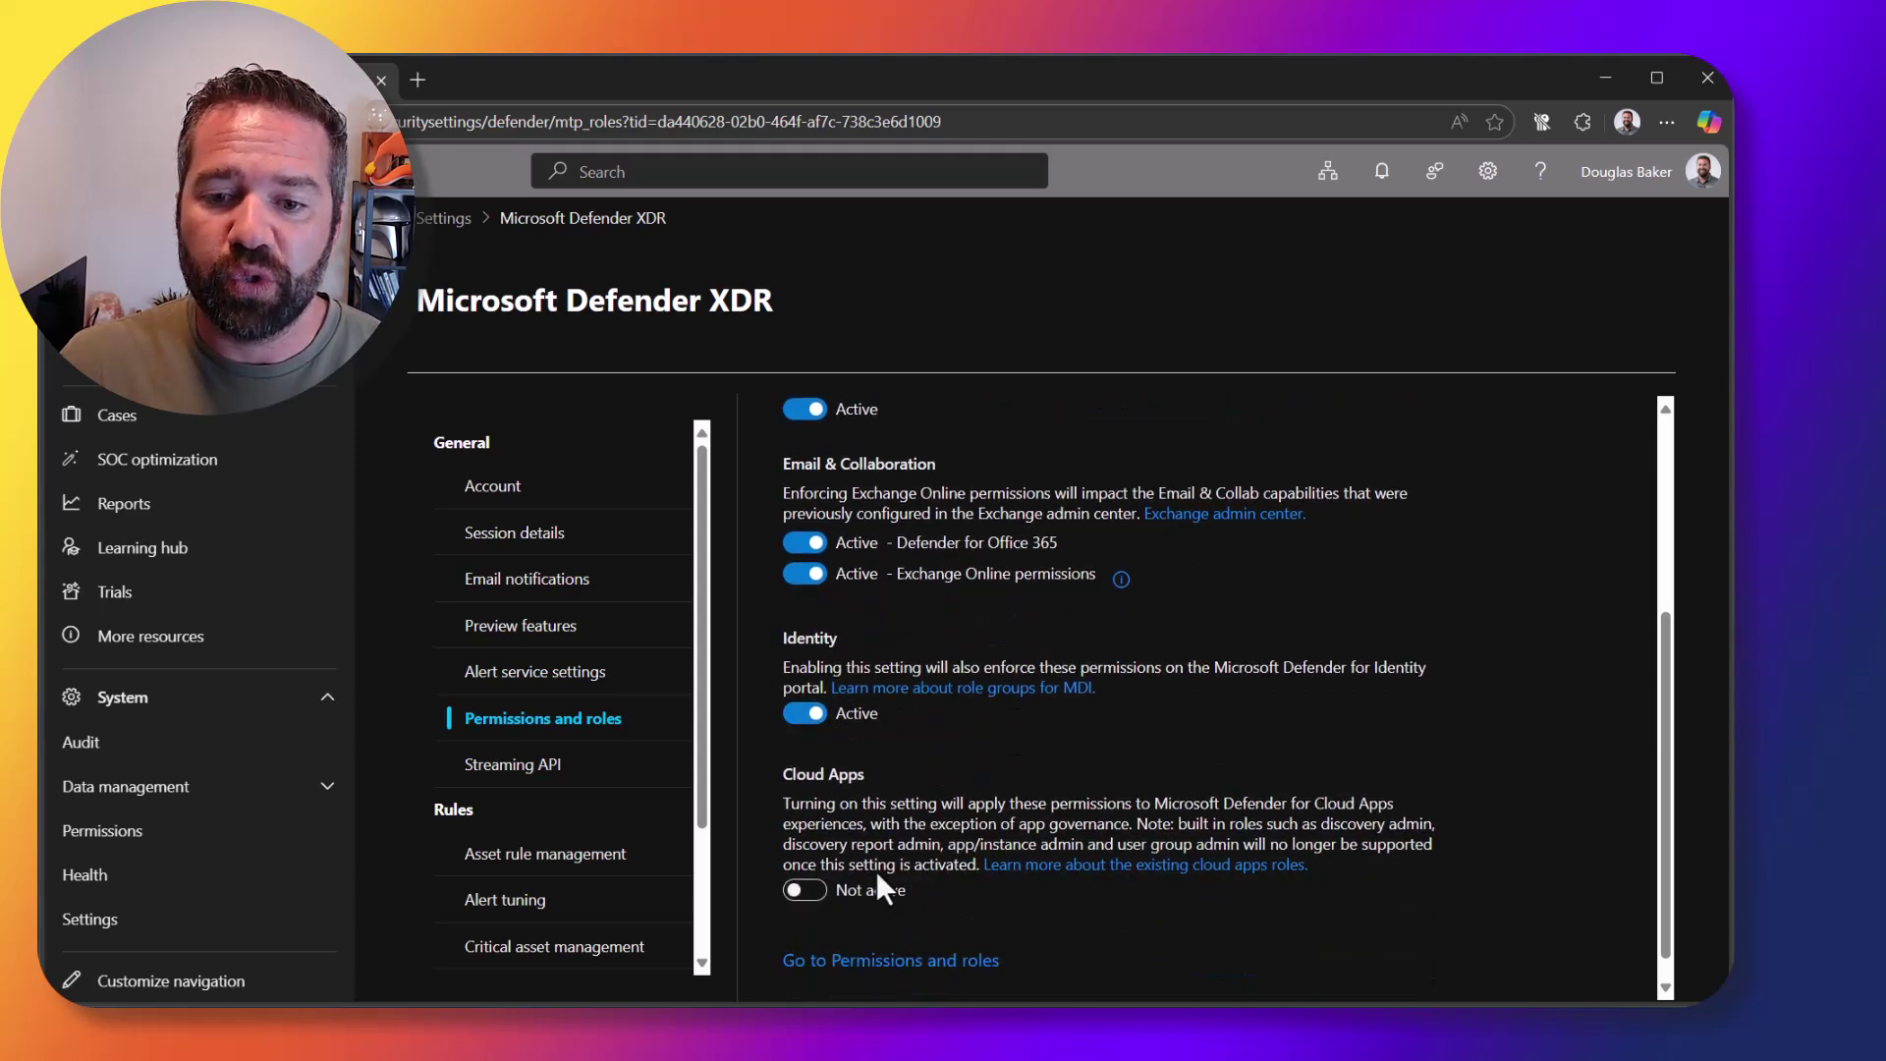
{"action": "left_click", "coordinate": [888, 961]}
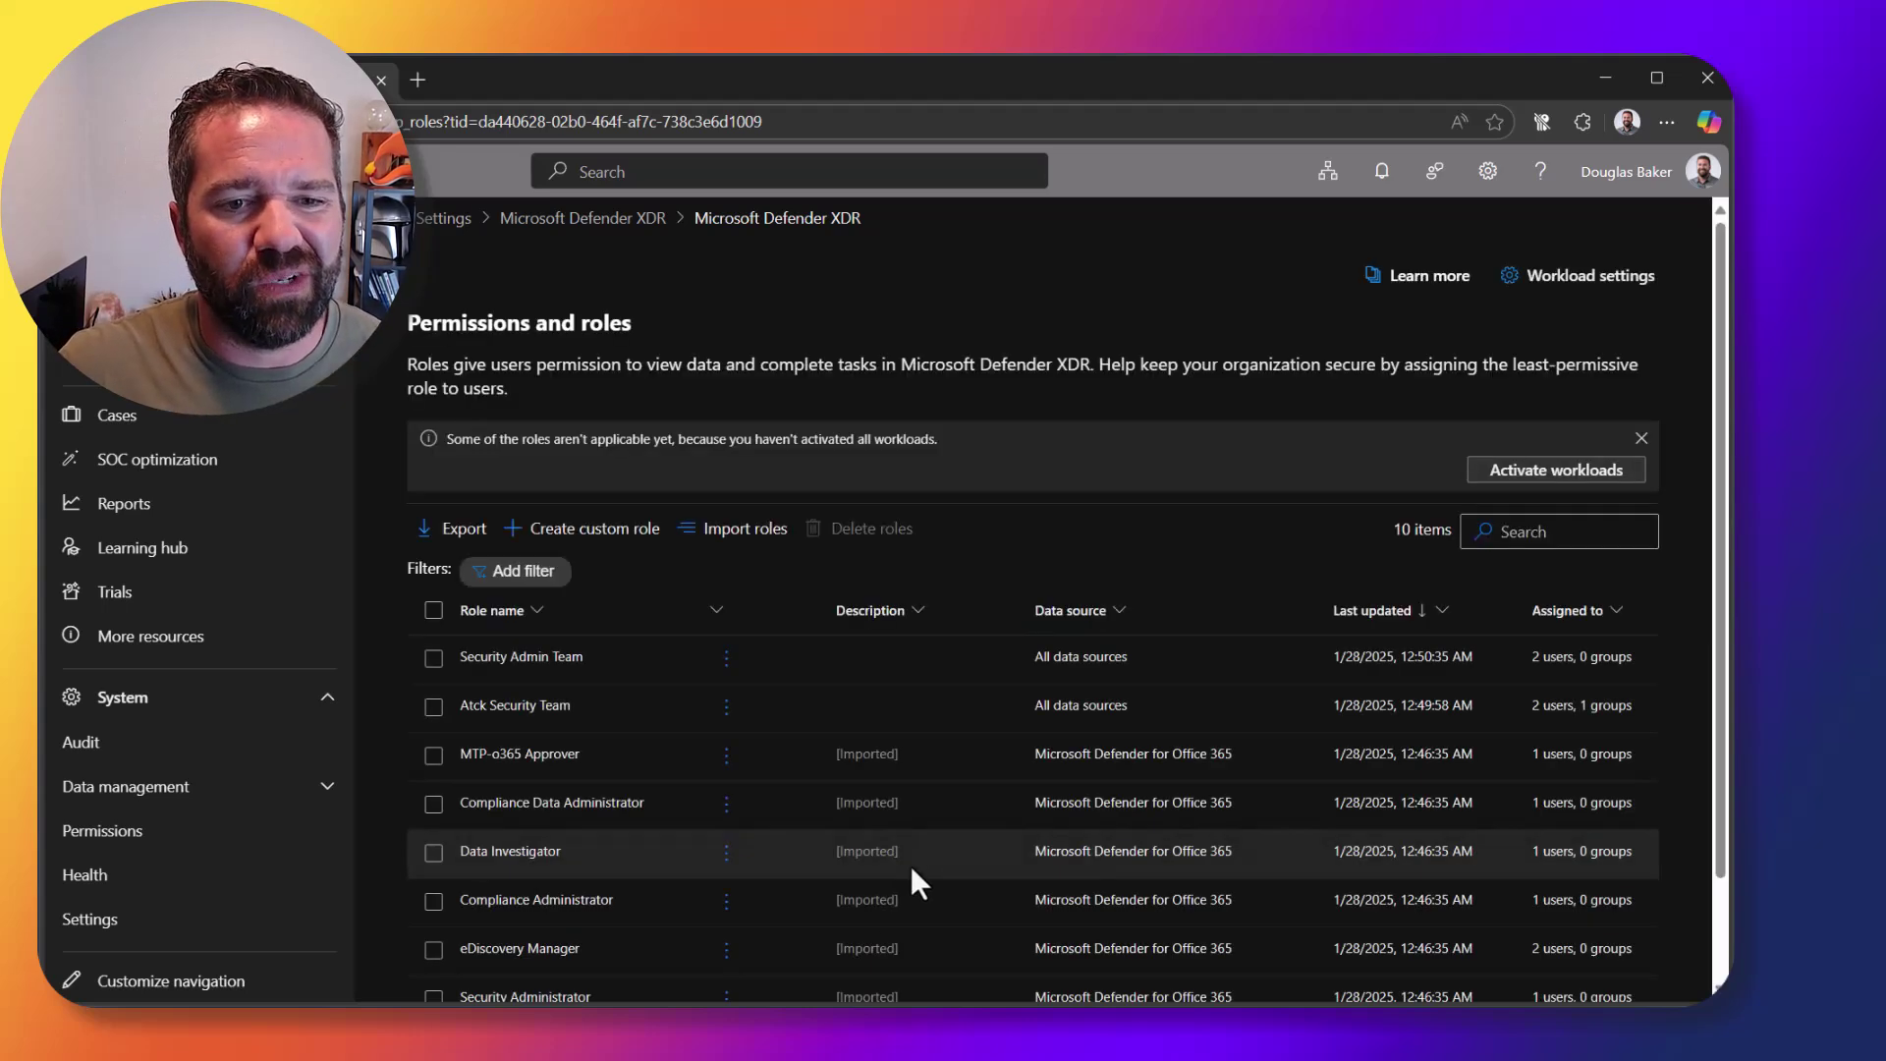
Step: Start a new custom role named 'asd' and advance to Choose permissions
{"action": "left_click", "coordinate": [602, 537]}
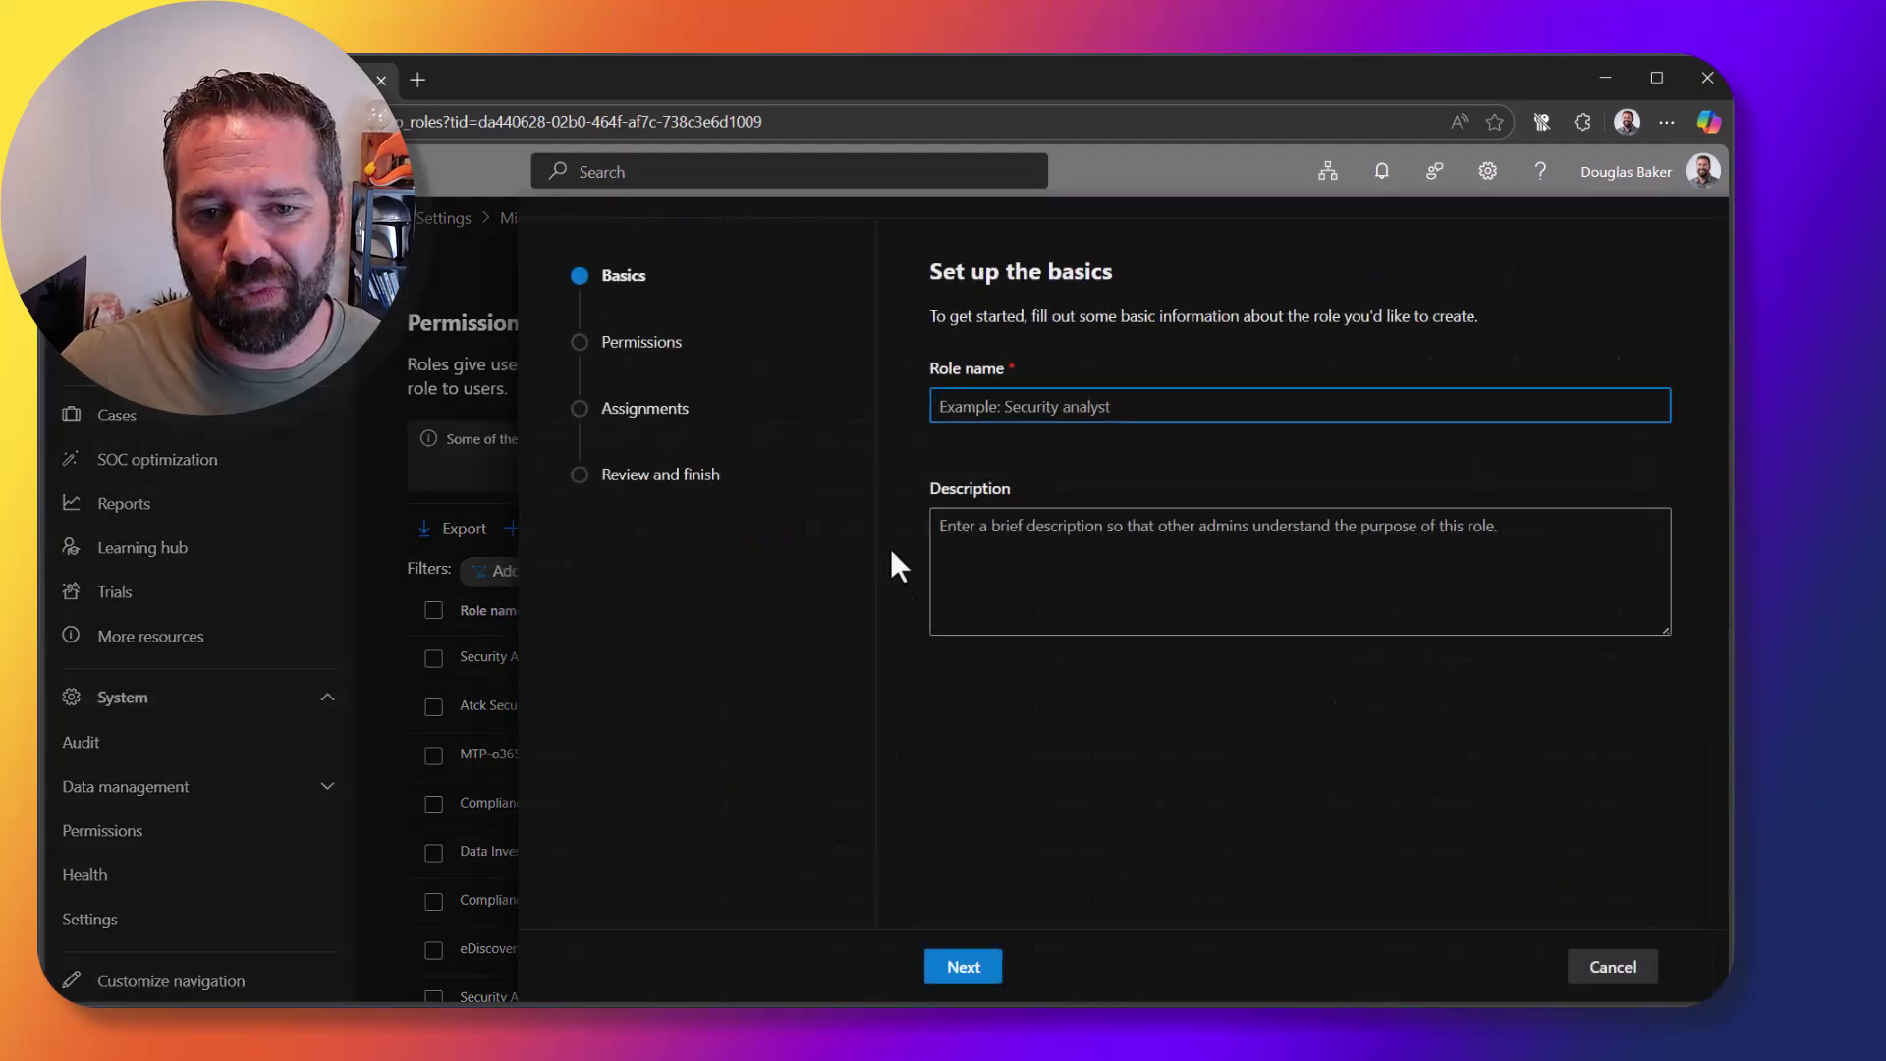
{"action": "type", "text": "asdf"}
{"action": "left_click", "coordinate": [994, 966]}
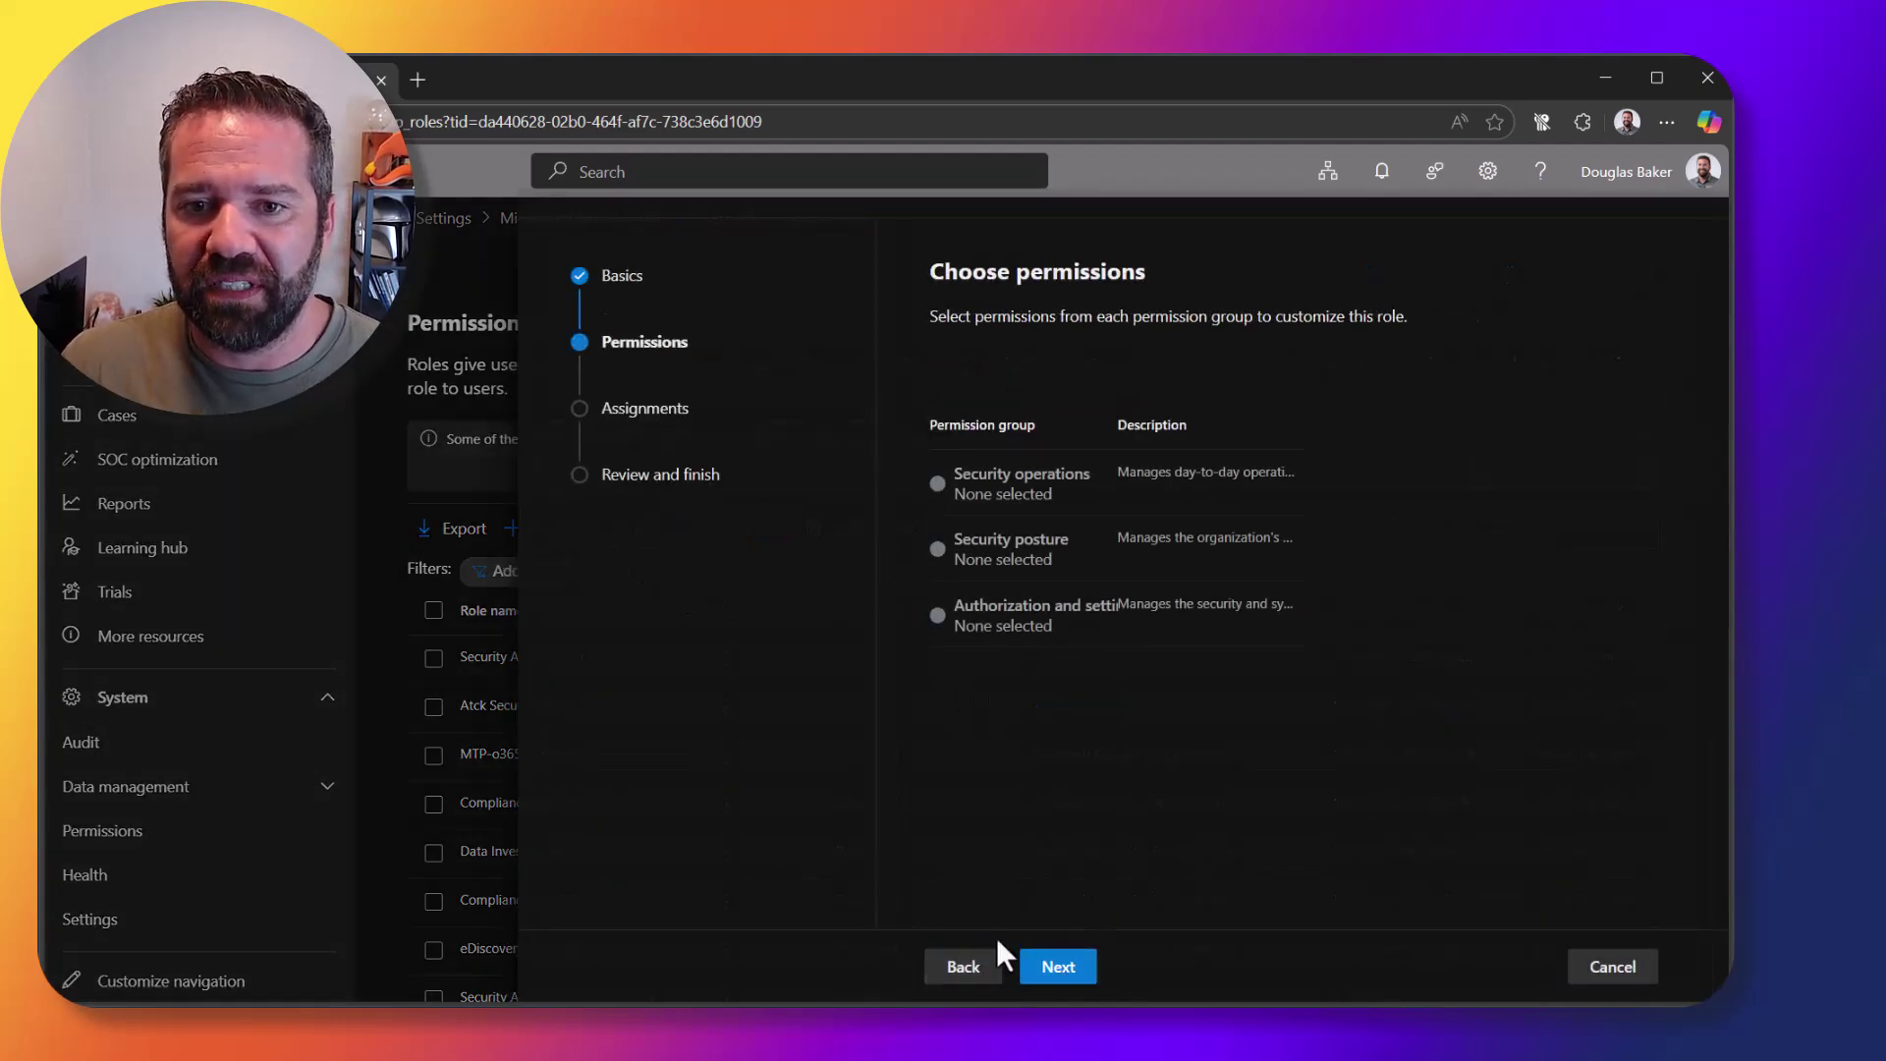
Step: Try the all and custom permission options for Security operations, then discard them
{"action": "left_click", "coordinate": [1593, 452]}
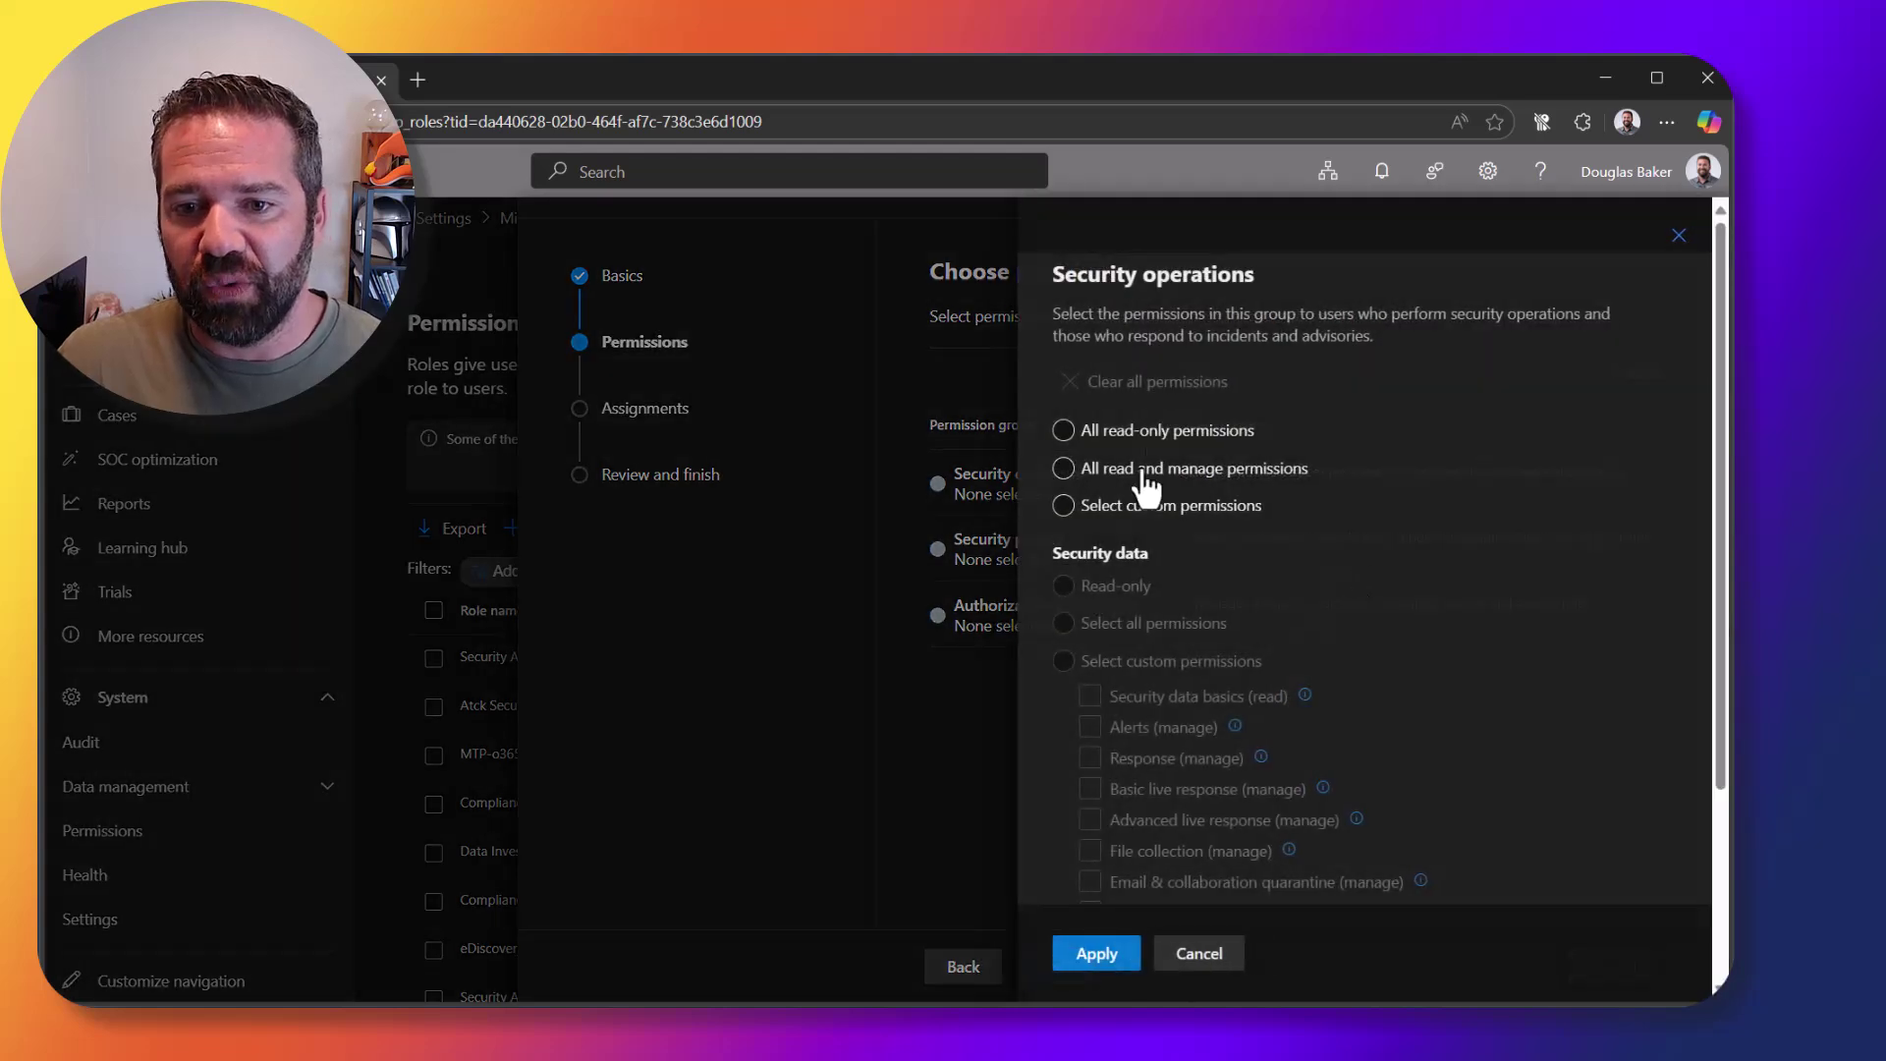
{"action": "left_click", "coordinate": [1107, 477]}
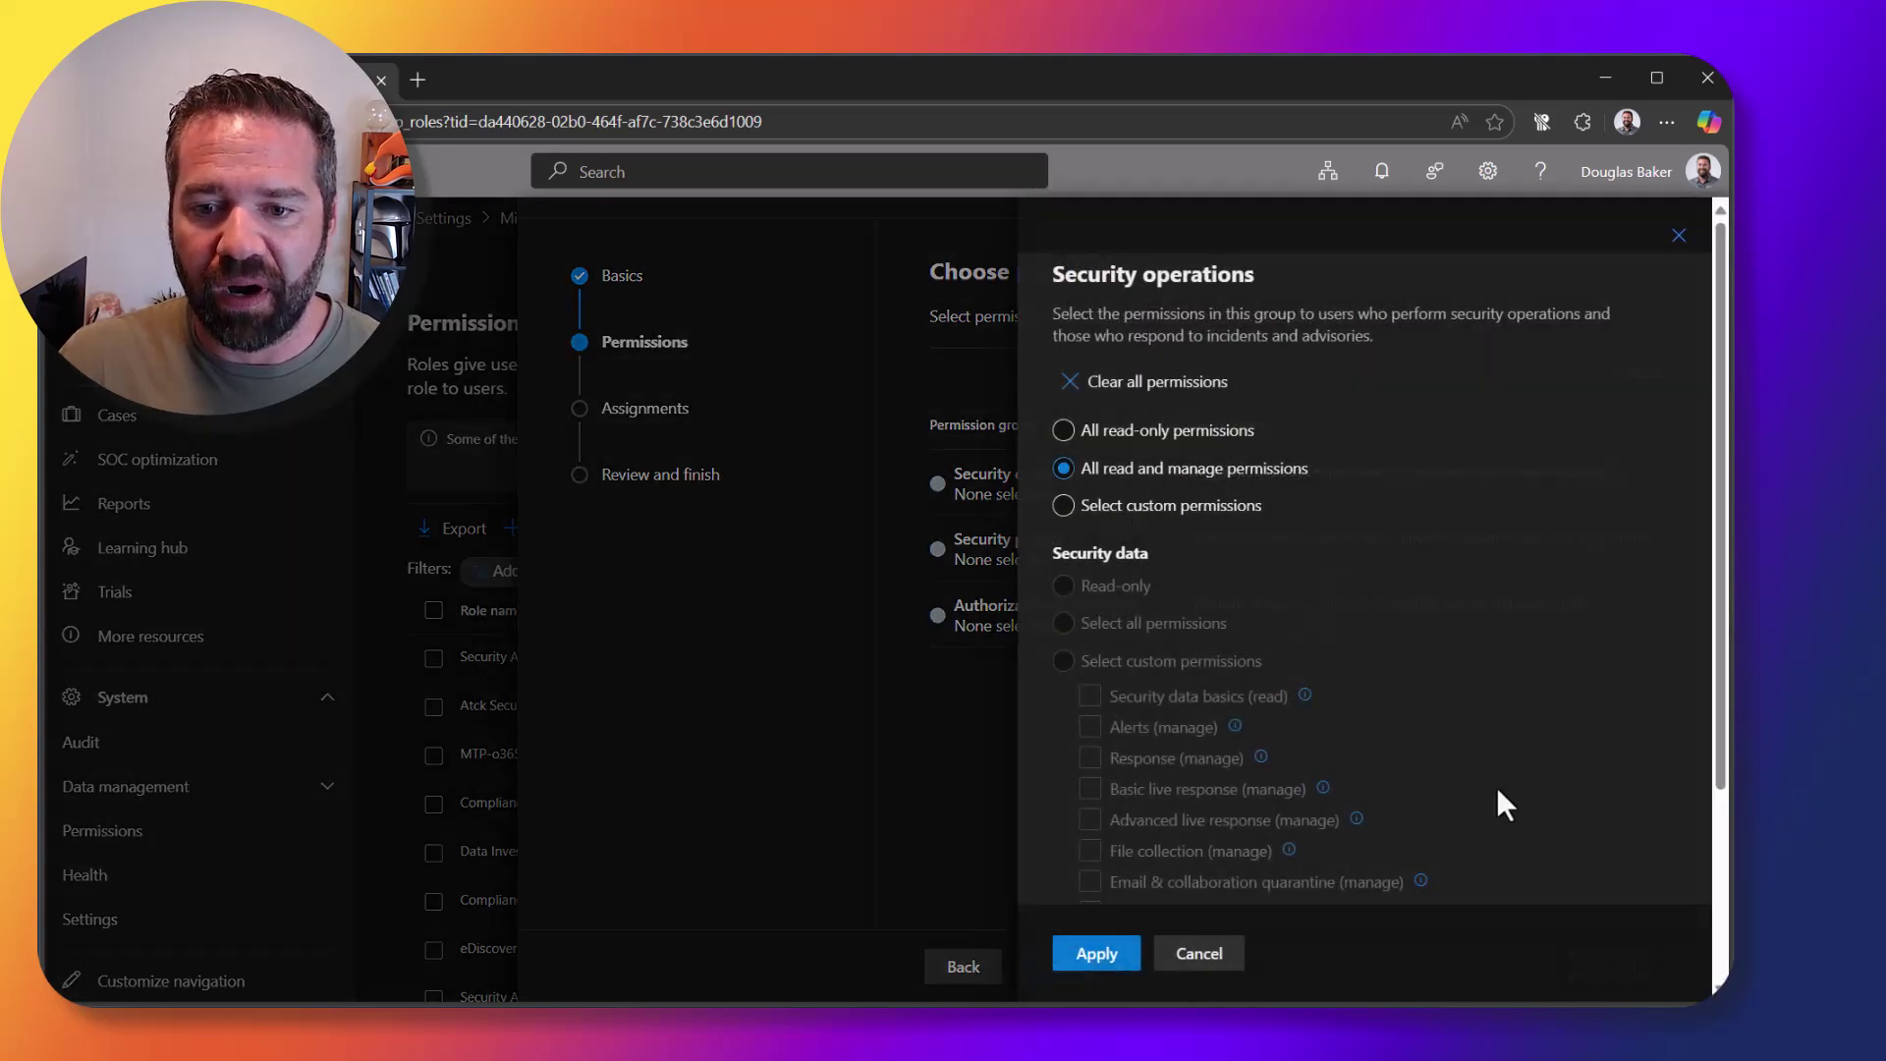
{"action": "left_click", "coordinate": [1136, 505]}
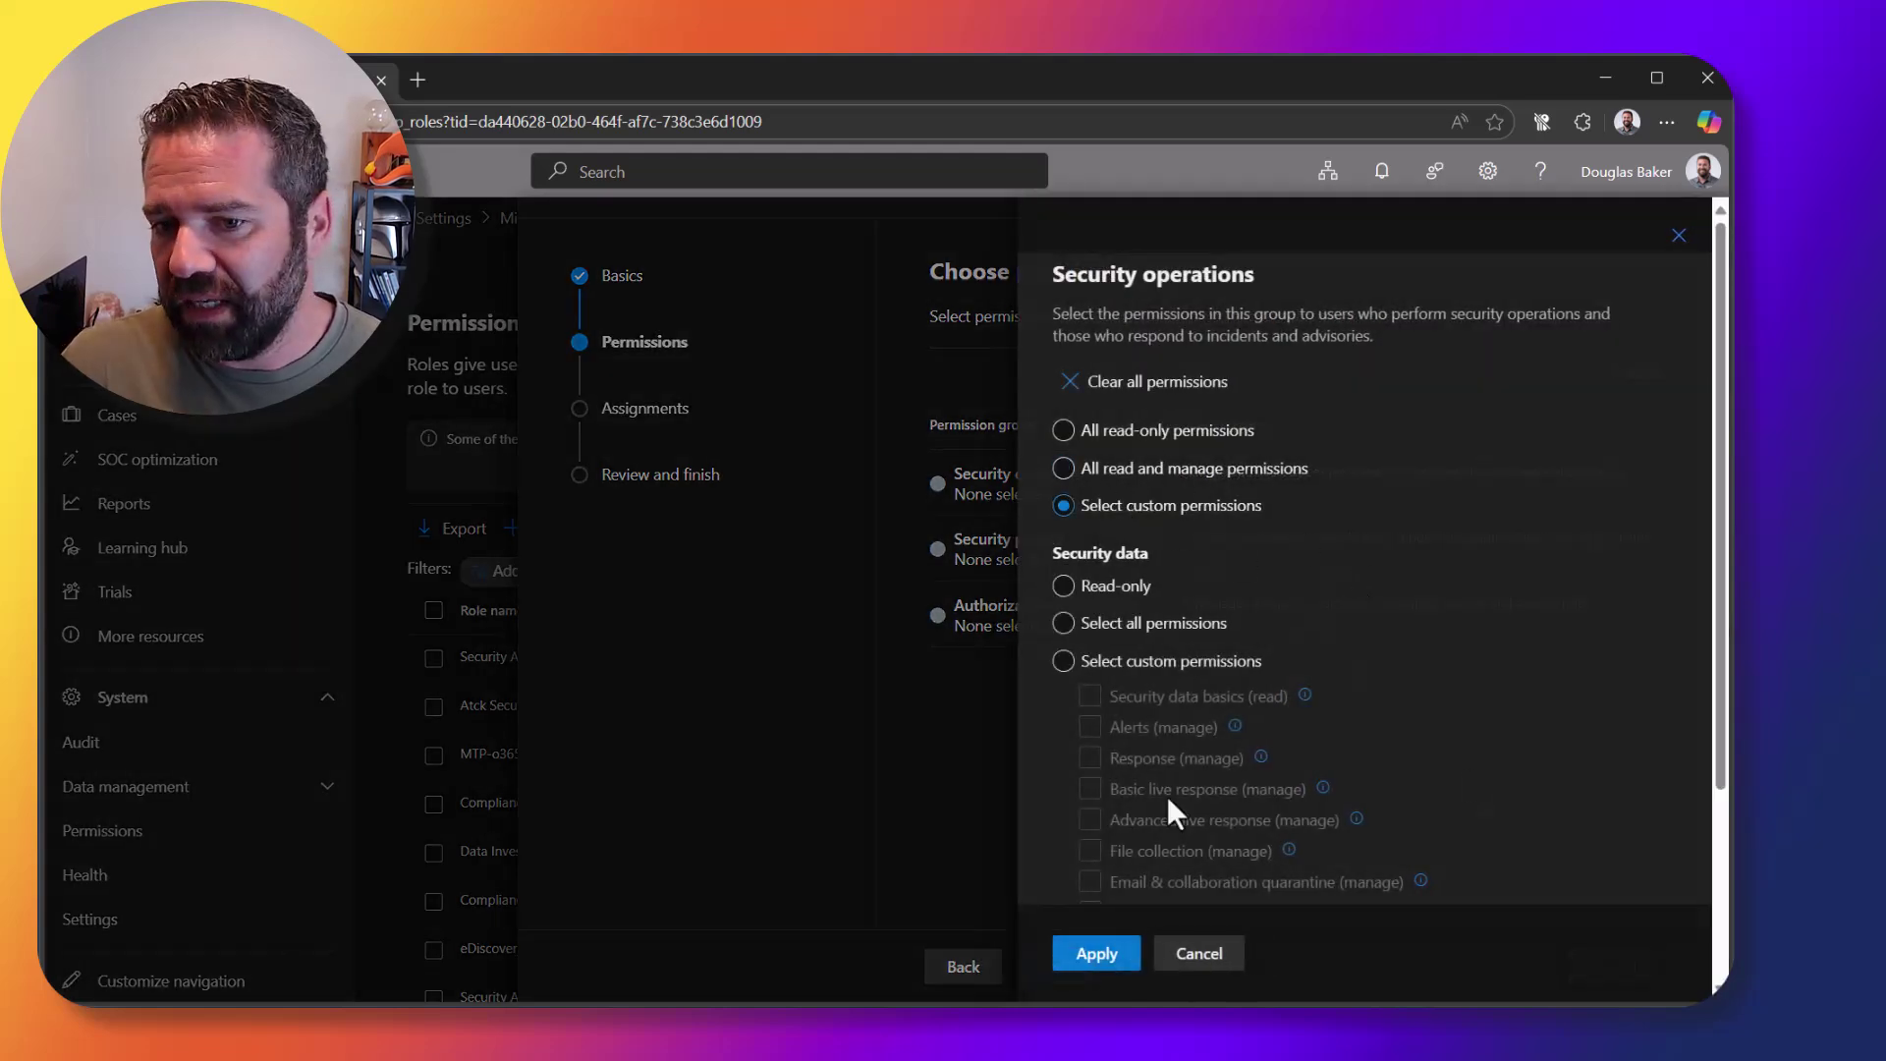
{"action": "left_click", "coordinate": [1199, 953]}
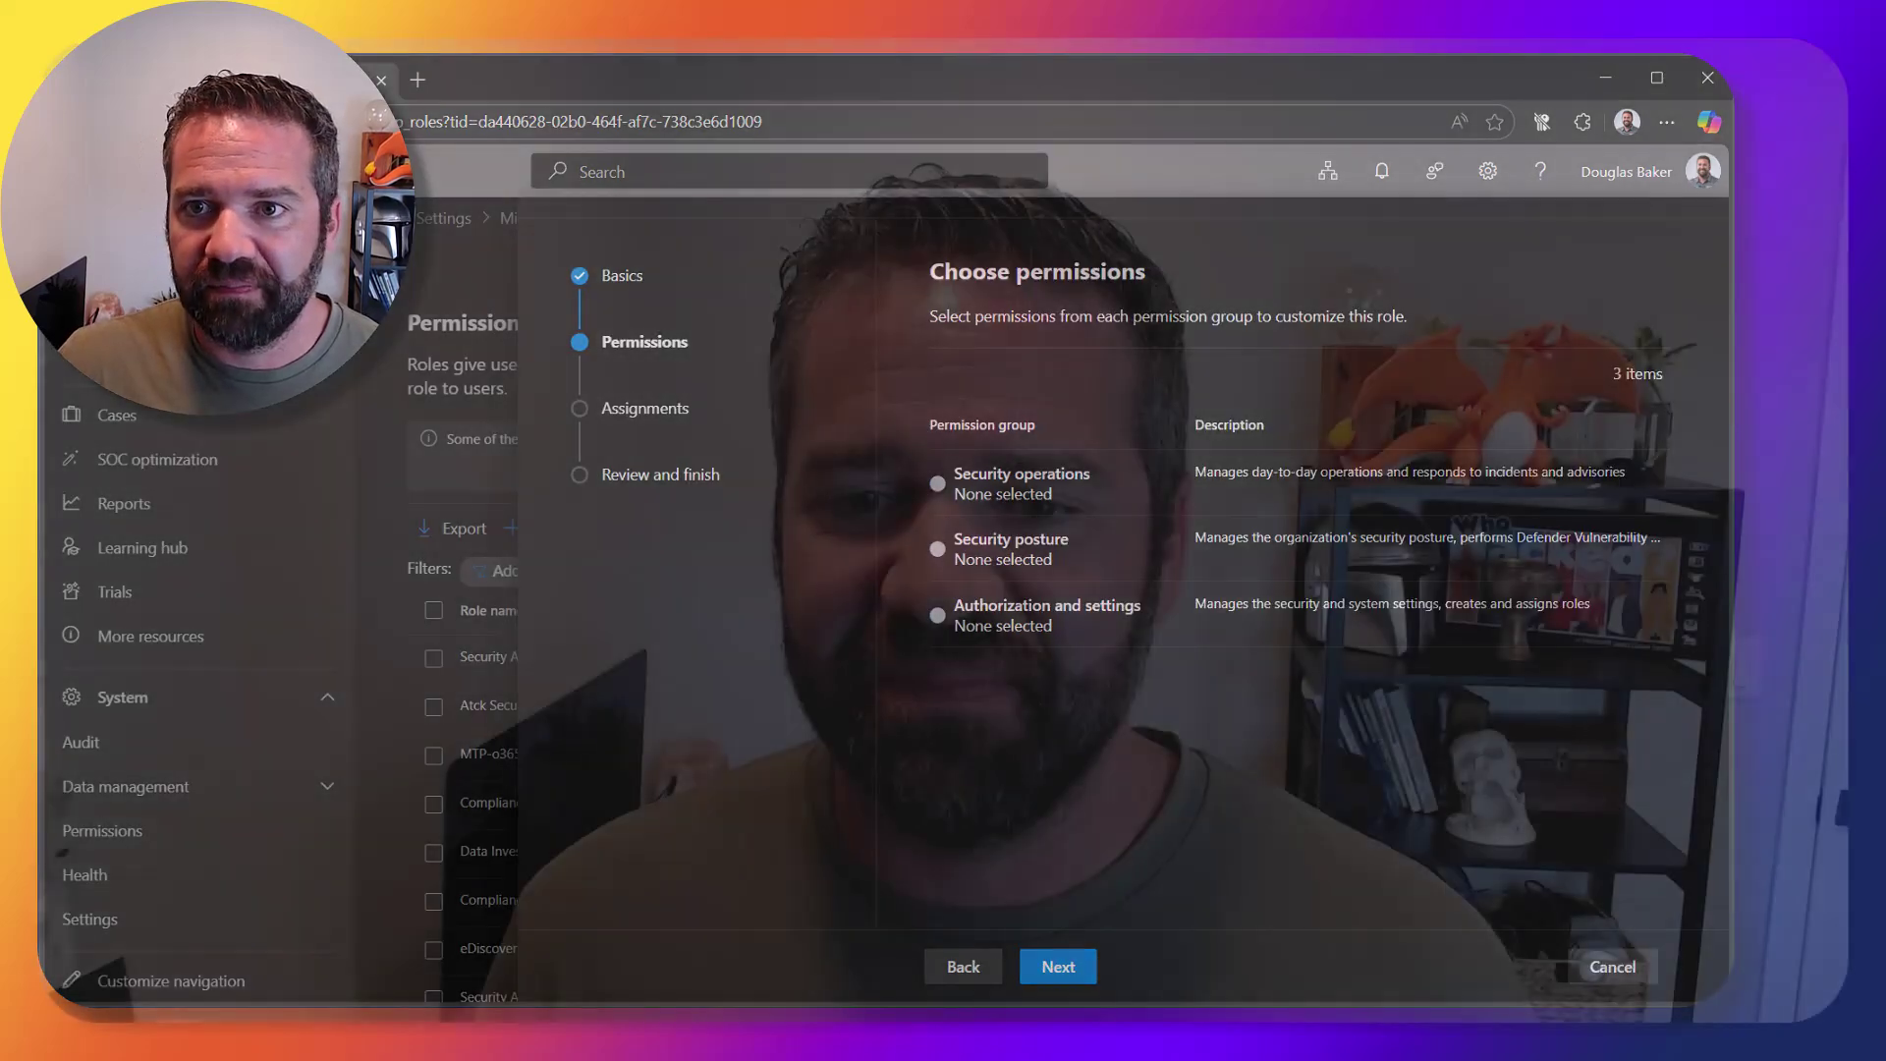